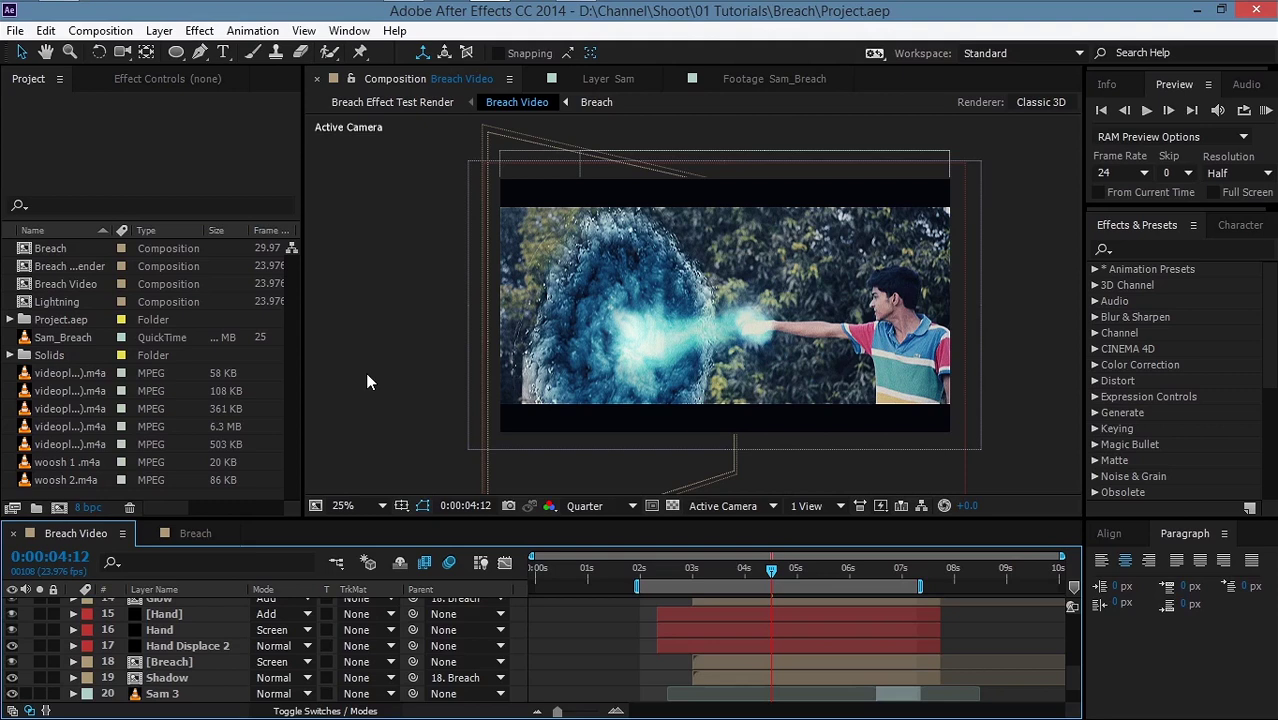
# Step: Create a new composition from the Sam_Breach footage and move the current time to 0:00:12:24
pyautogui.click(62, 337)
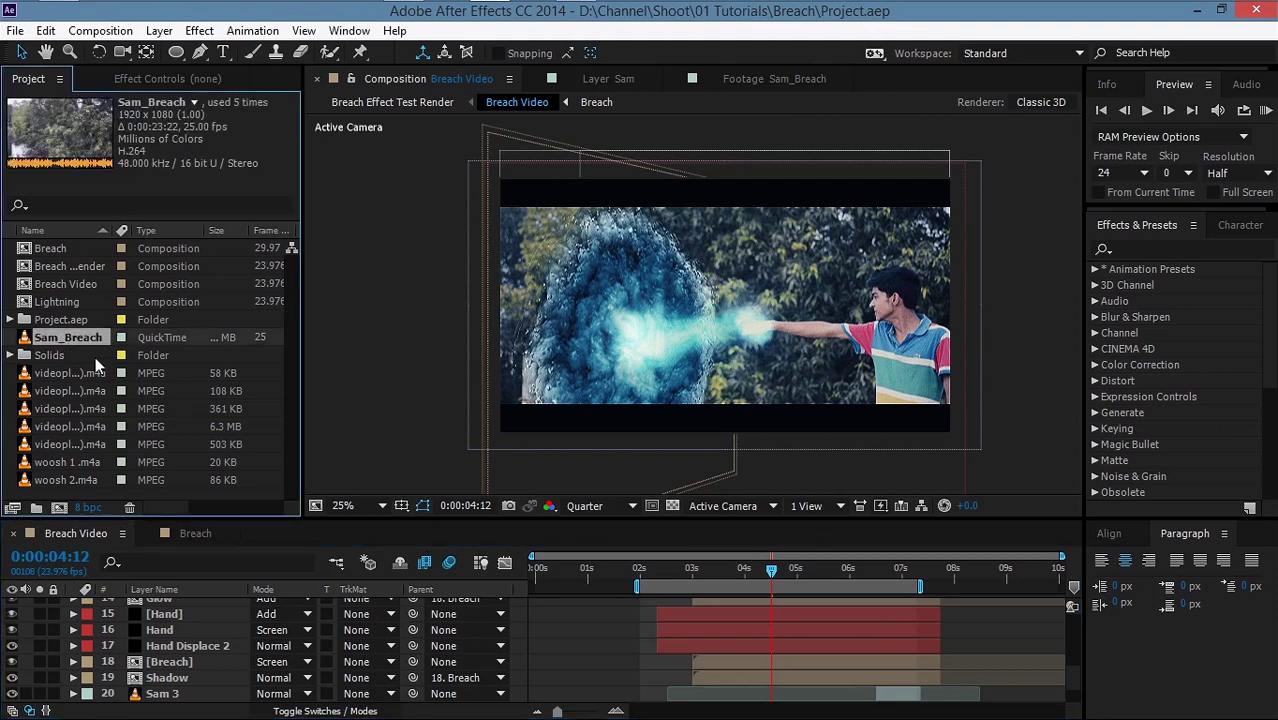
pyautogui.click(60, 506)
pyautogui.moveTo(650, 564); pyautogui.dragTo(840, 590)
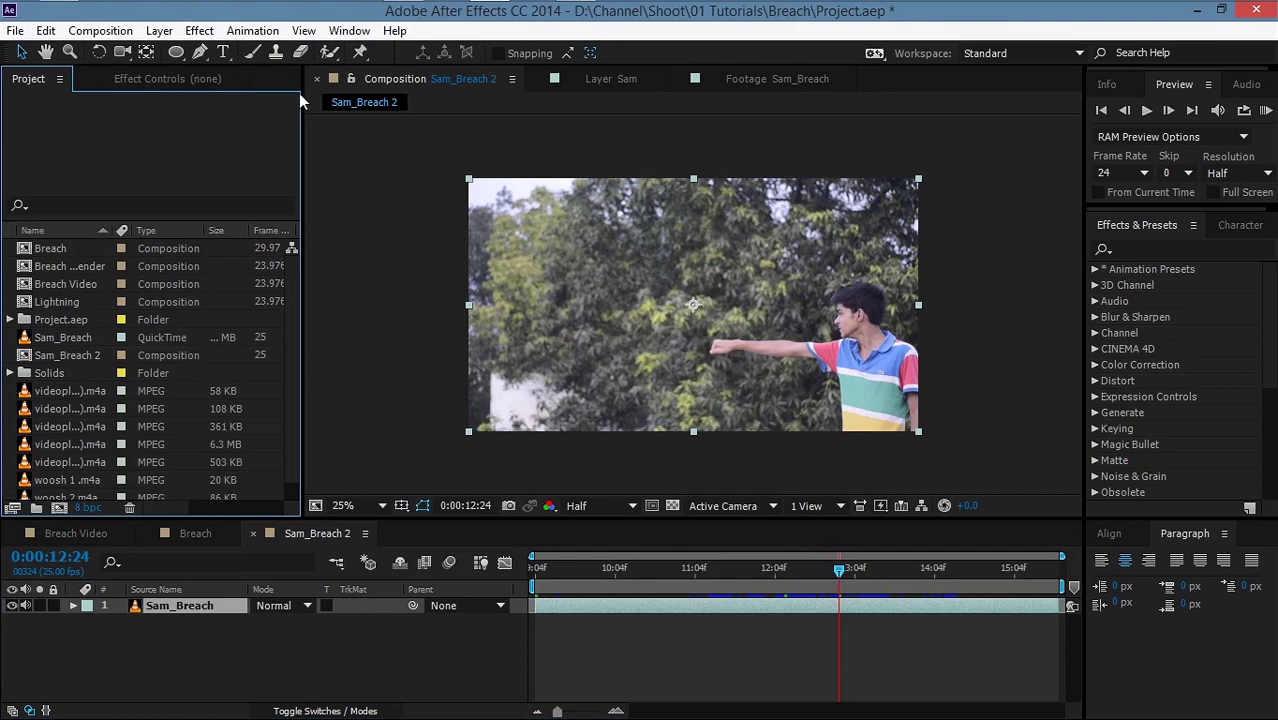
# Step: Create a 1080 × 1080 px composition named Breach Texture with a 10-second duration
pyautogui.click(111, 35)
pyautogui.click(141, 52)
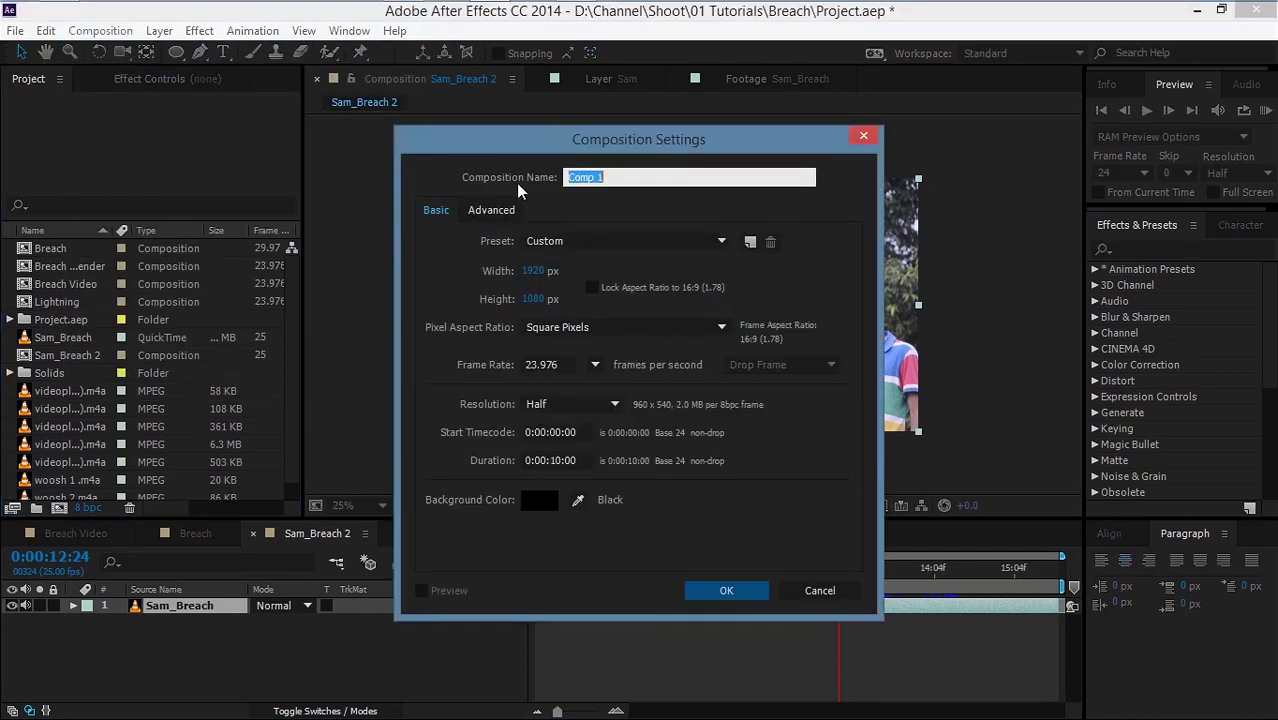
pyautogui.write('Breach Texture')
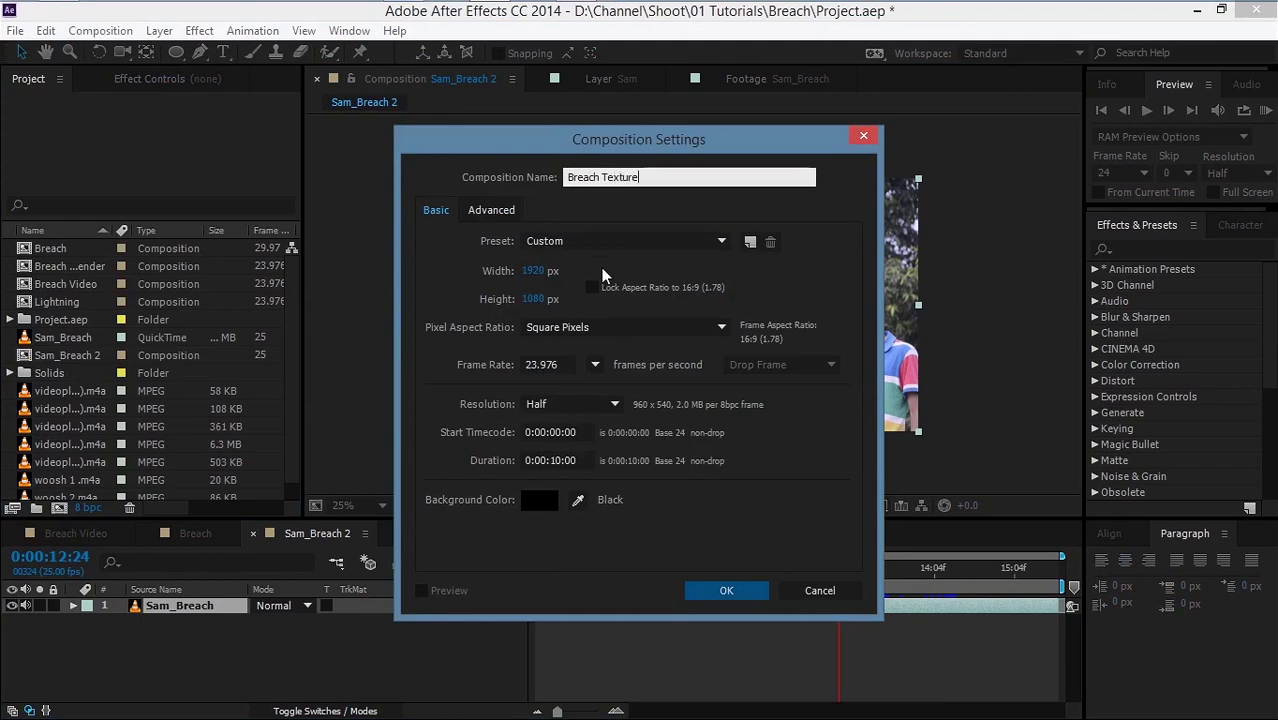
pyautogui.click(551, 269)
pyautogui.write('1080')
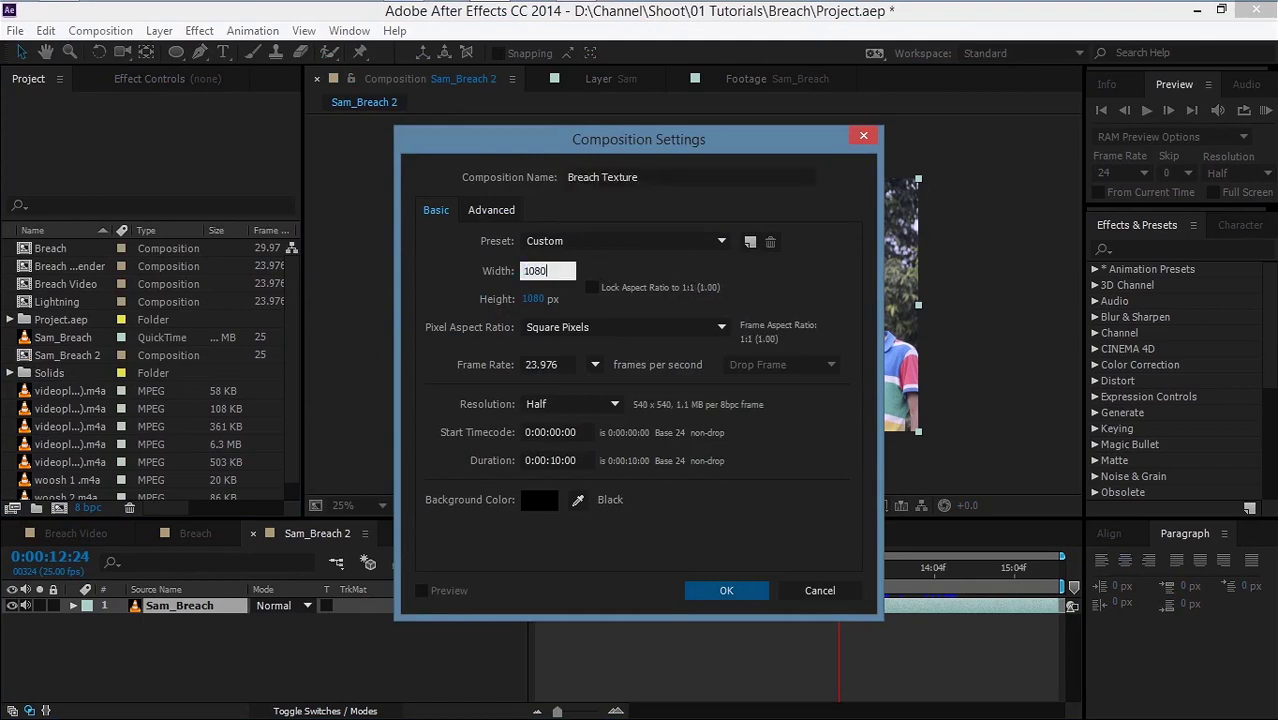
pyautogui.click(546, 300)
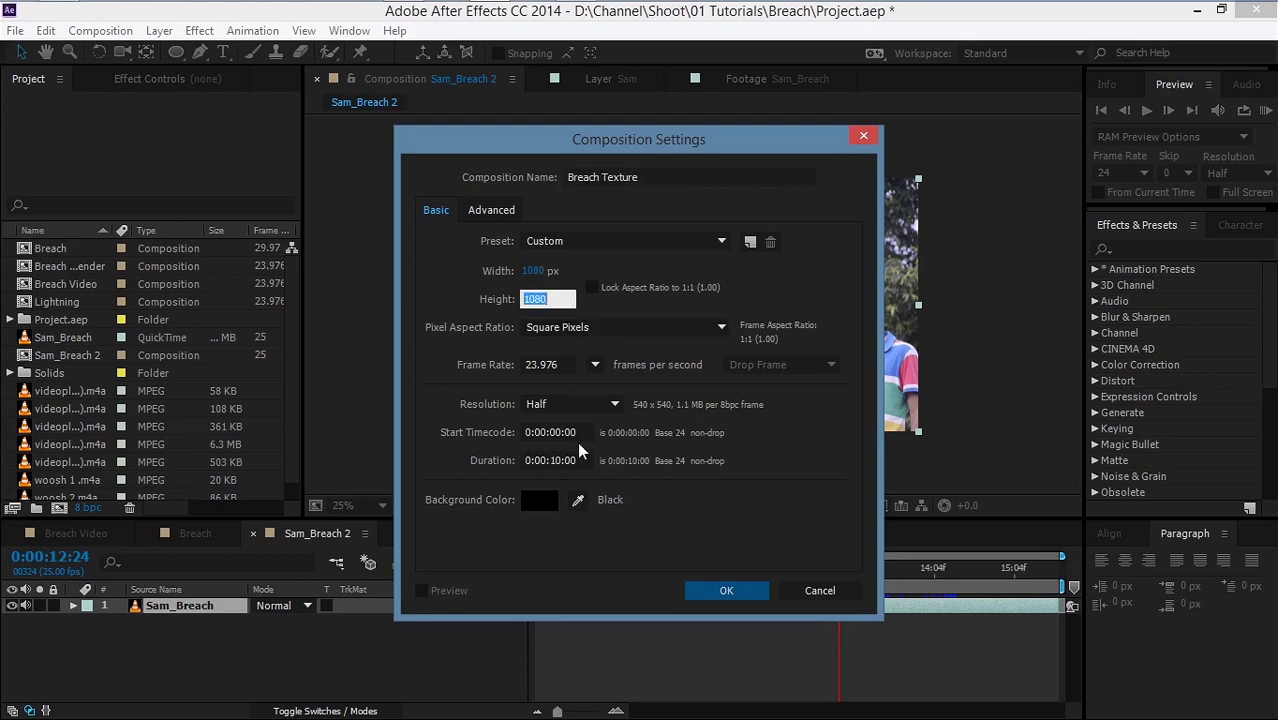
pyautogui.click(552, 460)
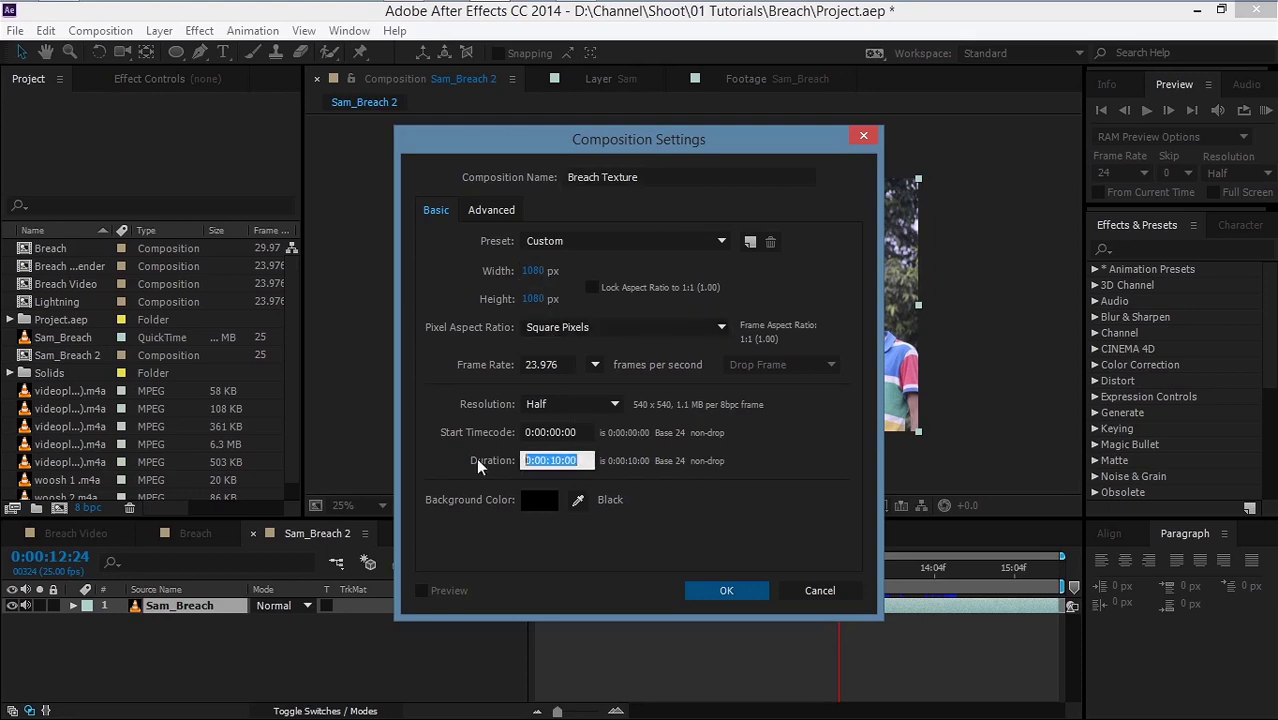
pyautogui.click(715, 593)
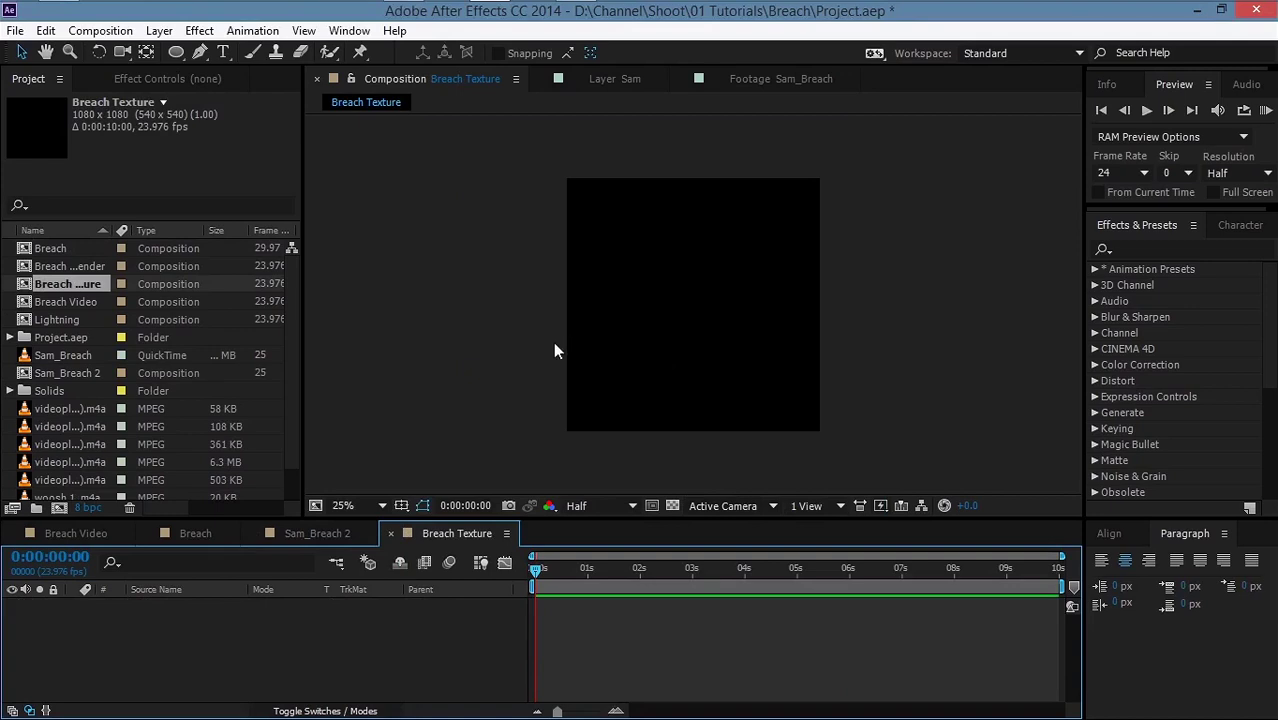
# Step: Add a black composition-sized solid named Noise to the Breach Texture composition
pyautogui.rightClick(303, 636)
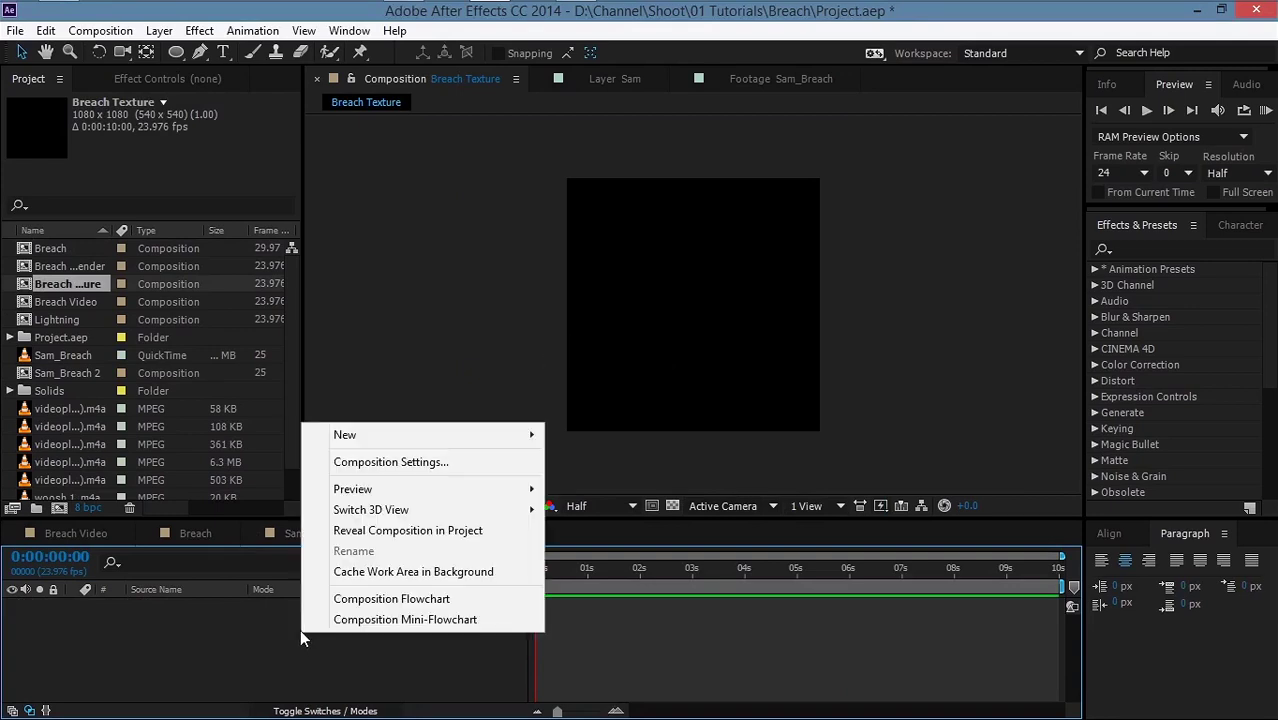
pyautogui.moveTo(520, 435)
pyautogui.click(588, 483)
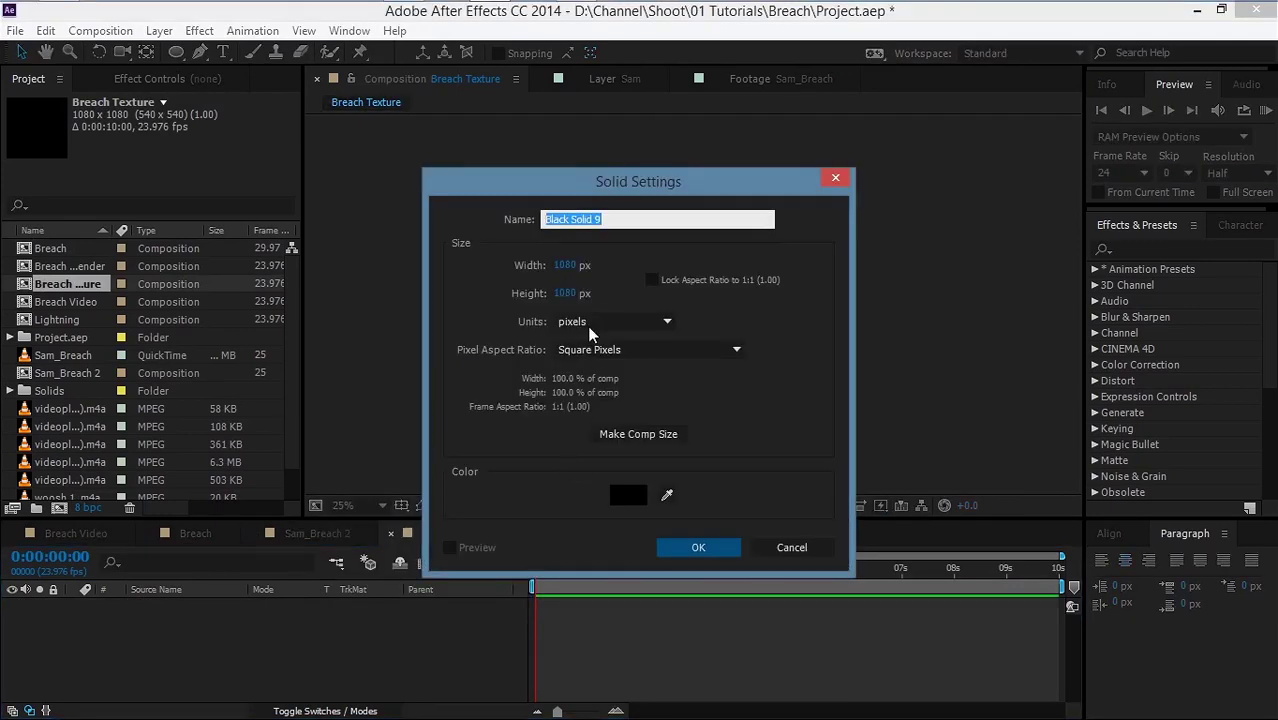
pyautogui.write('Noise')
pyautogui.press('Return')
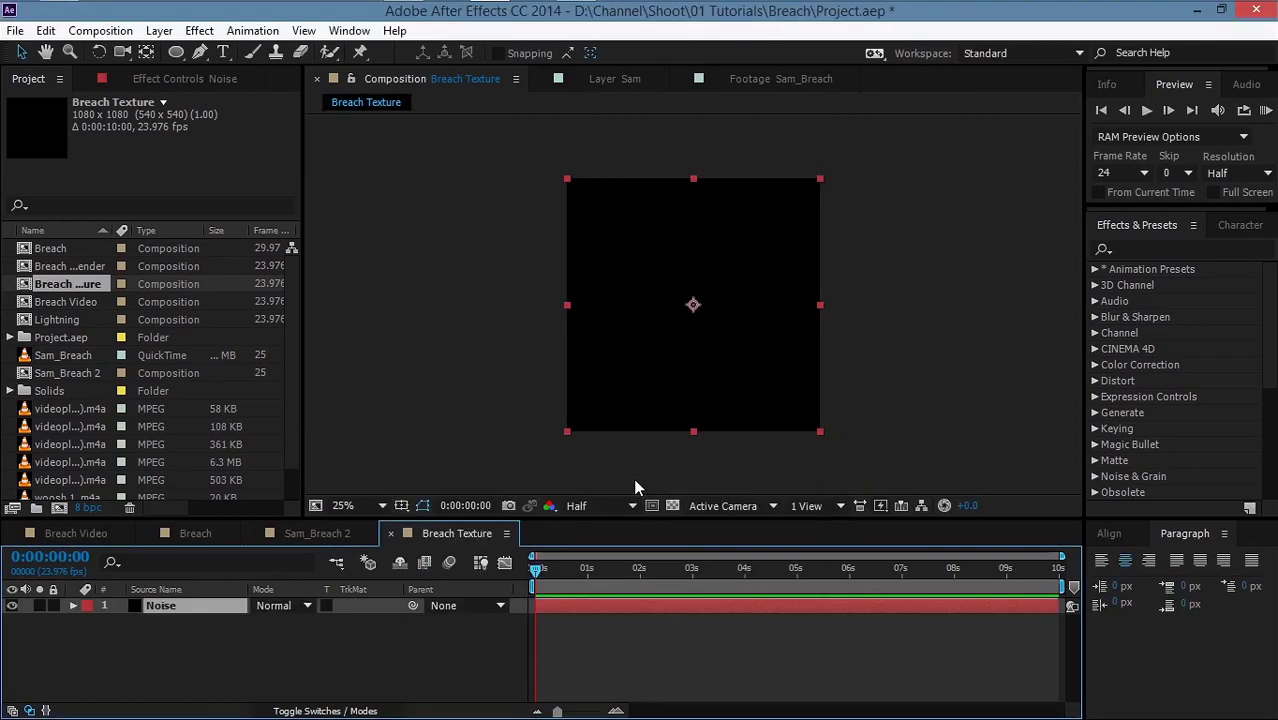
# Step: Apply the Fractal Noise effect to the Noise solid
pyautogui.click(205, 32)
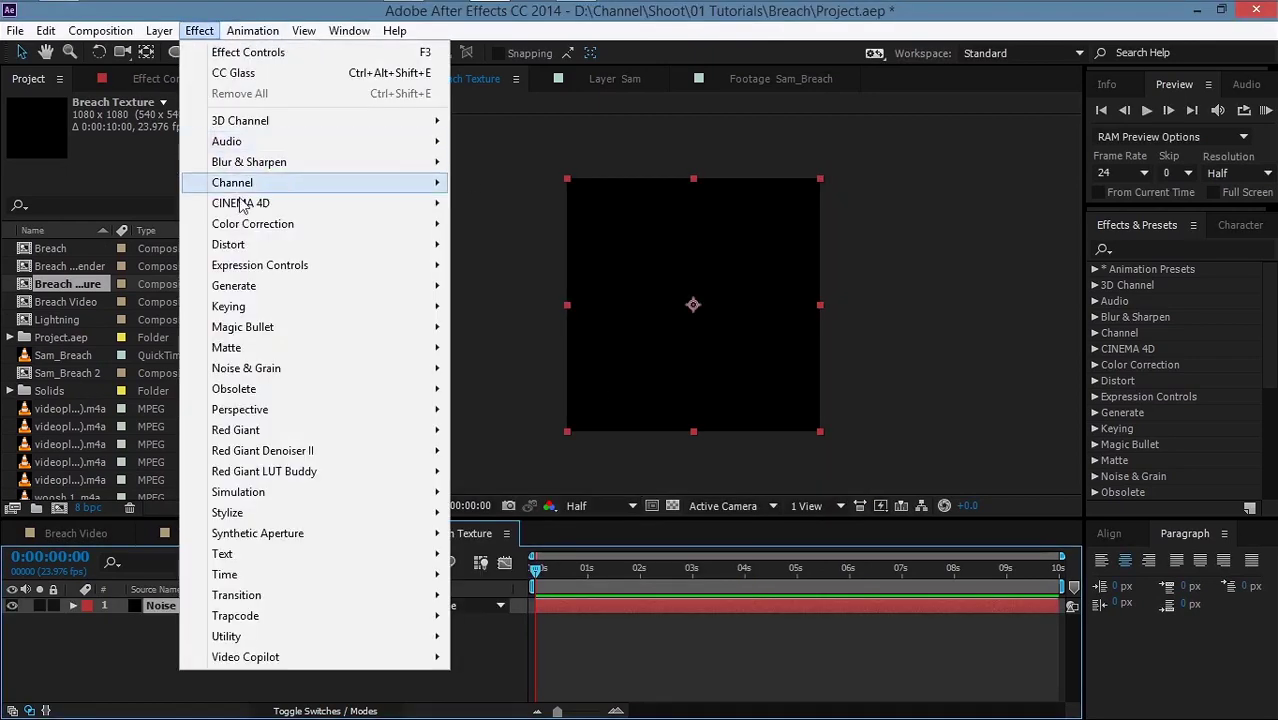
pyautogui.moveTo(322, 372)
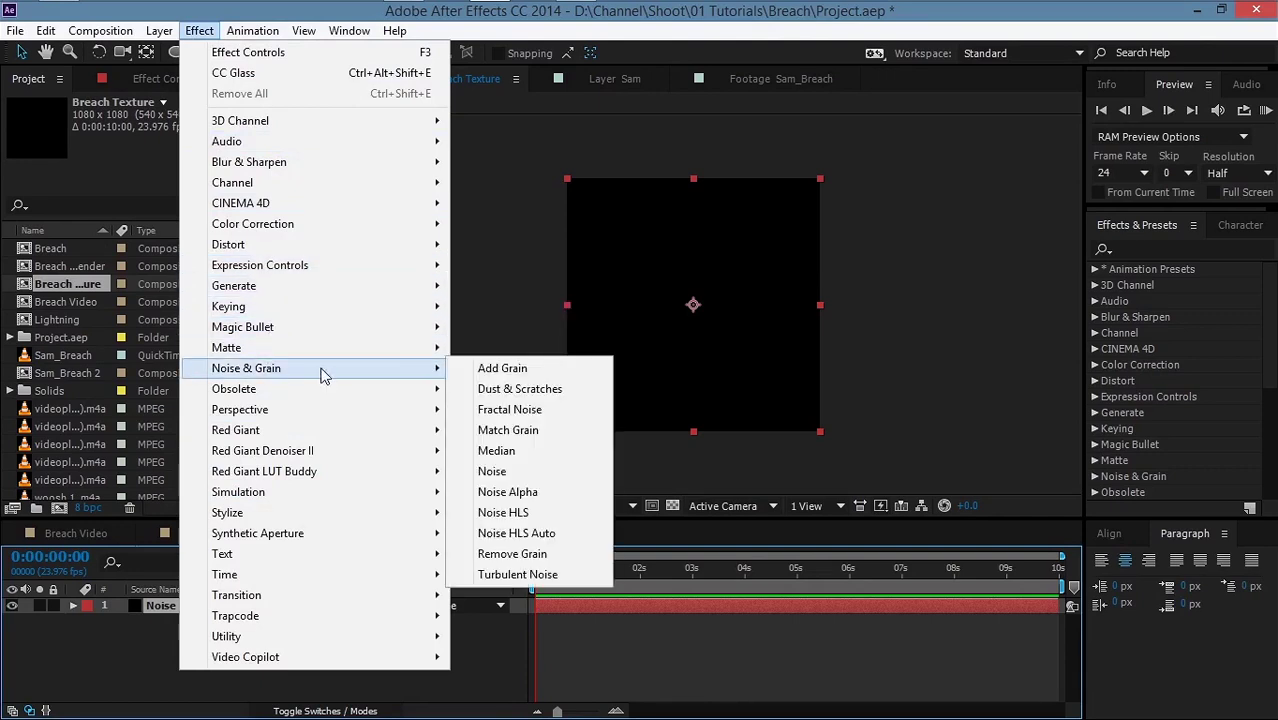
pyautogui.click(520, 409)
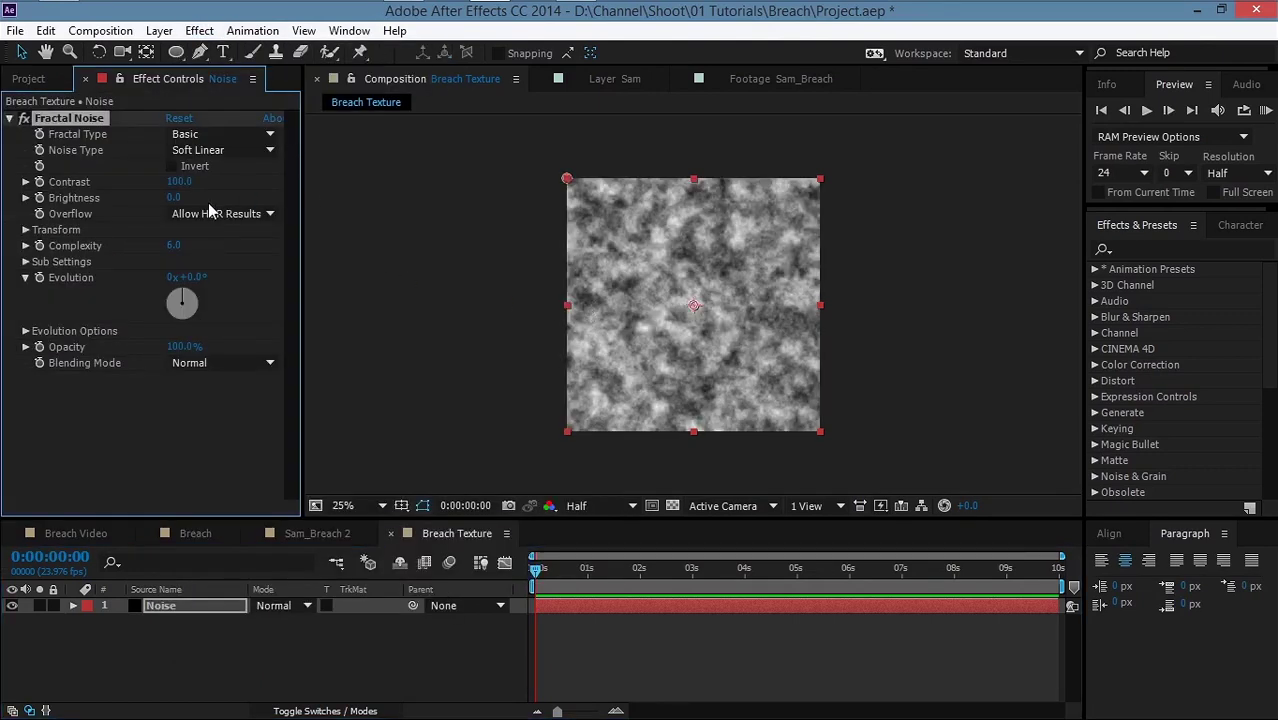
# Step: Set the Fractal Noise to the Dynamic Twist fractal type with contrast 161 and complexity 9
pyautogui.click(212, 134)
pyautogui.click(230, 291)
pyautogui.moveTo(186, 188); pyautogui.dragTo(258, 188)
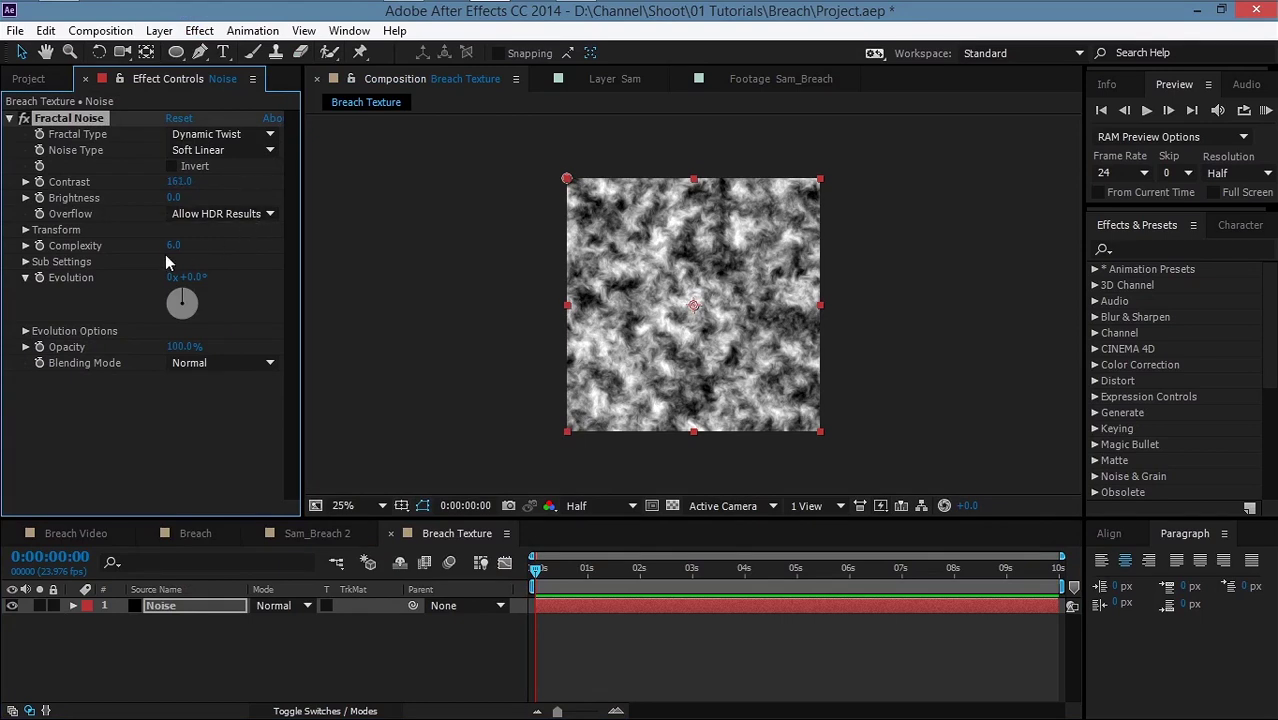
pyautogui.moveTo(170, 247); pyautogui.dragTo(445, 249)
# Step: Animate the Fractal Noise's Evolution with the expression time*250, preview it at 0:00:00:13, and collapse the Noise layer's properties
pyautogui.keyDown('alt'); pyautogui.click(40, 278); pyautogui.keyUp('alt')
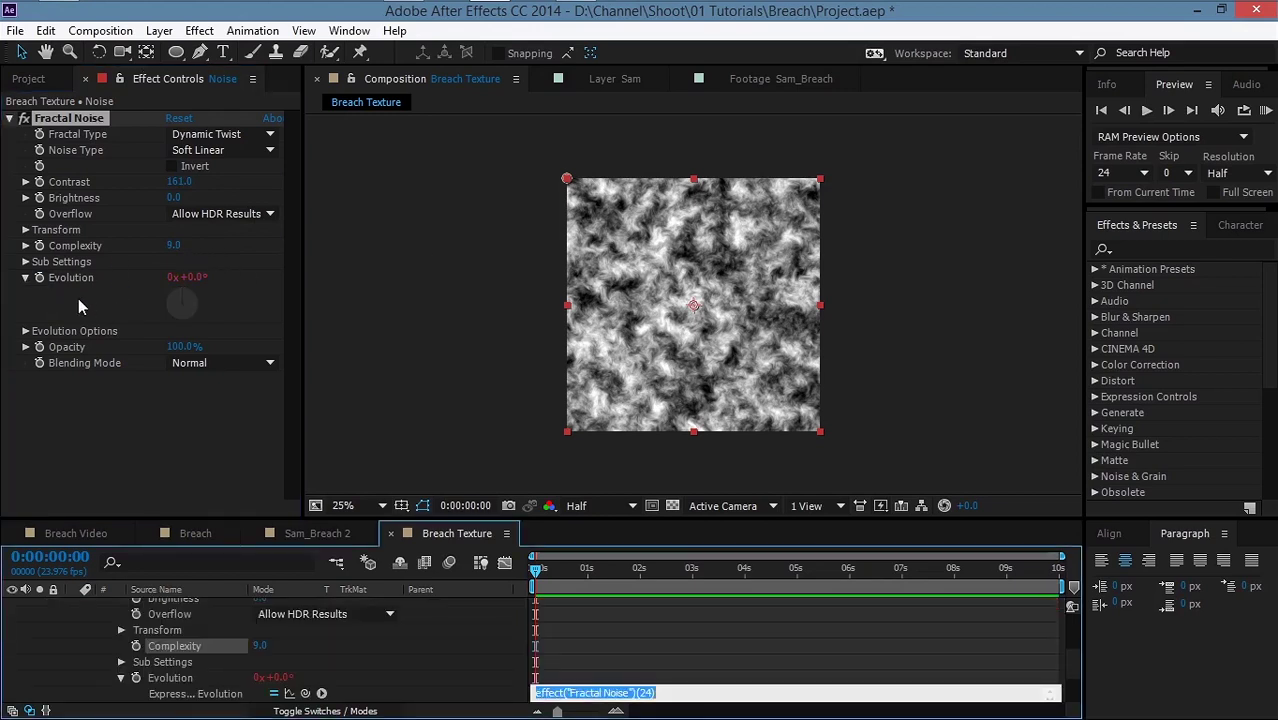
pyautogui.write('time')
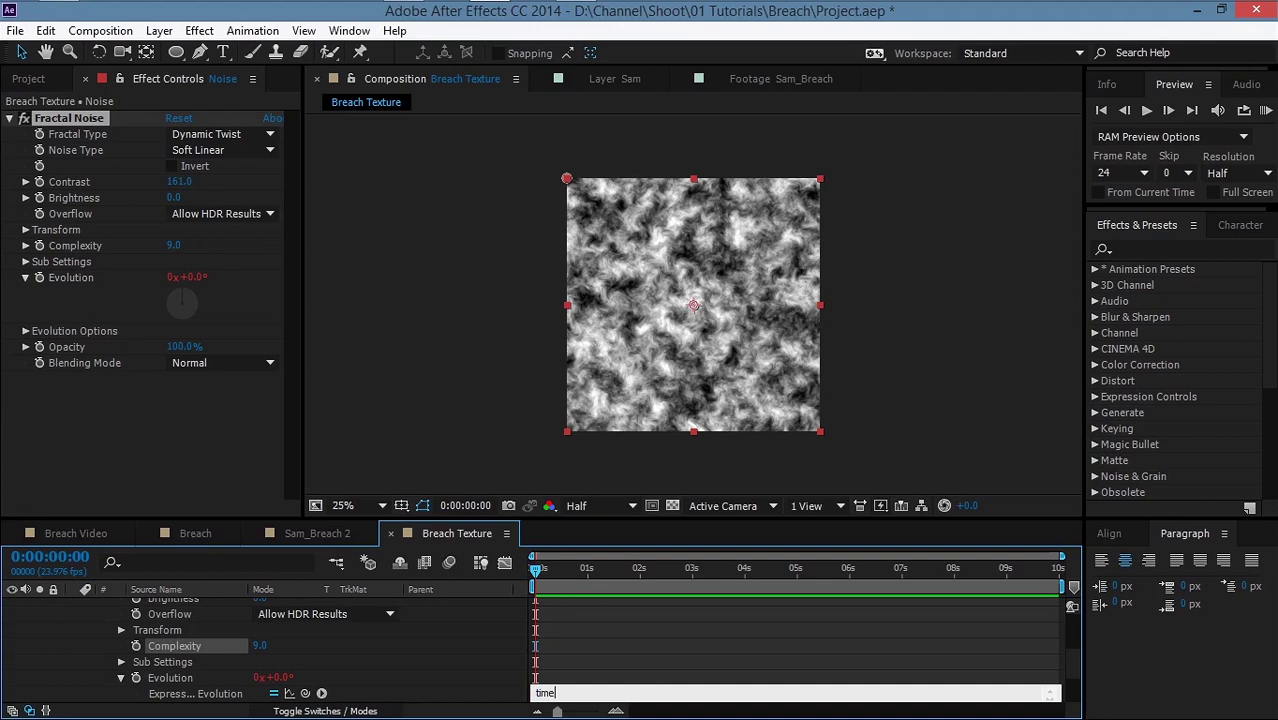
pyautogui.write('*')
pyautogui.click(538, 574)
pyautogui.moveTo(538, 574); pyautogui.dragTo(563, 612)
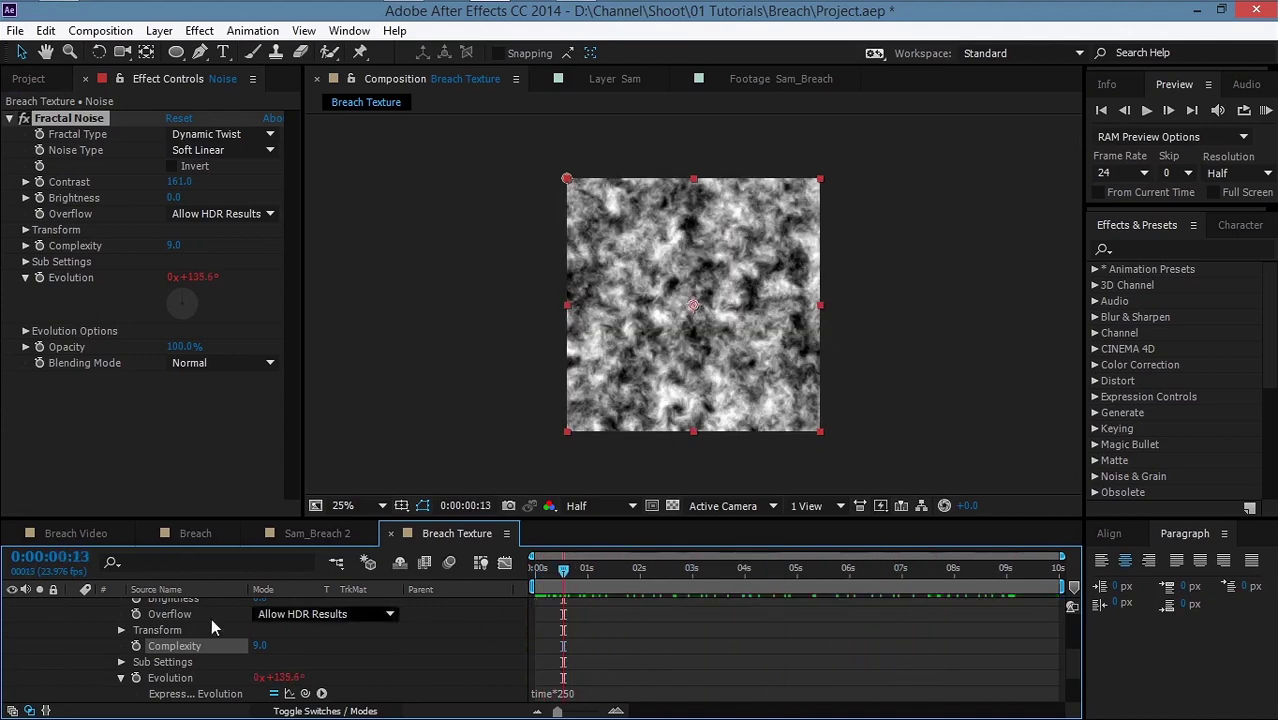
pyautogui.scroll(3, 227, 618)
pyautogui.click(73, 606)
pyautogui.click(212, 653)
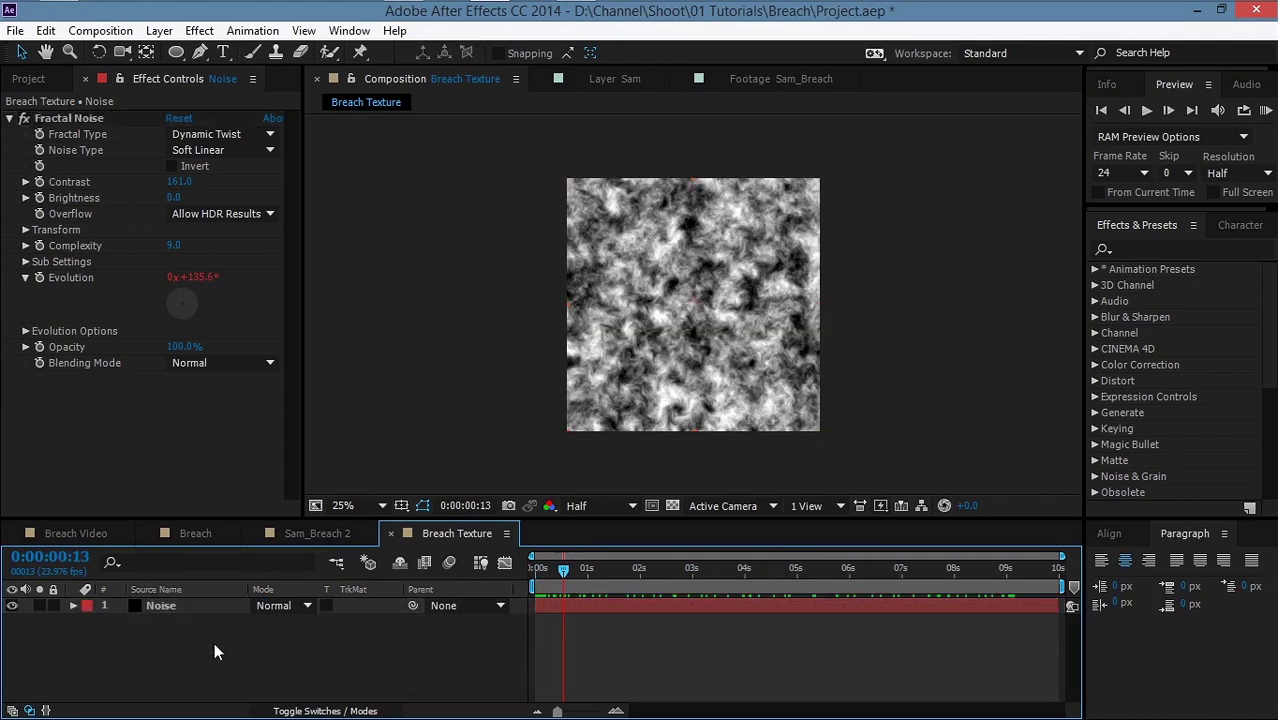
# Step: Add a black composition-sized solid named Gradient above the Noise layer
pyautogui.rightClick(204, 636)
pyautogui.moveTo(285, 442)
pyautogui.click(519, 488)
pyautogui.write('Gradient')
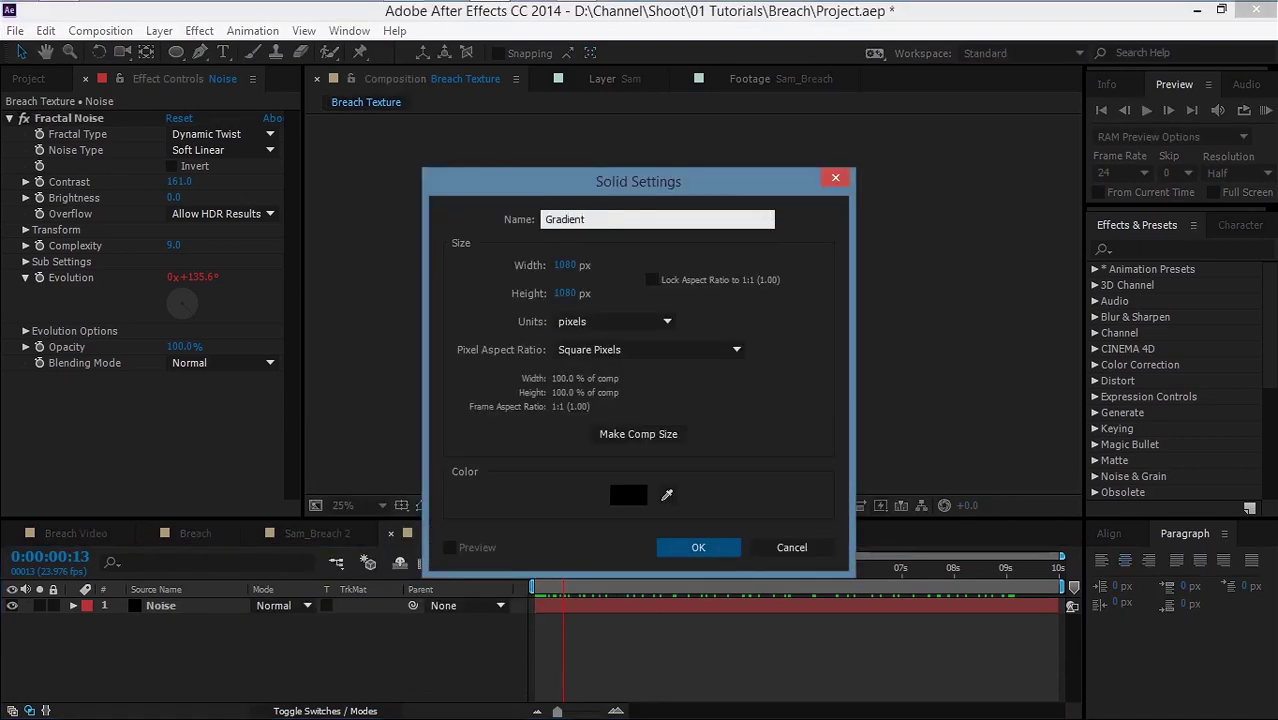
pyautogui.press('Return')
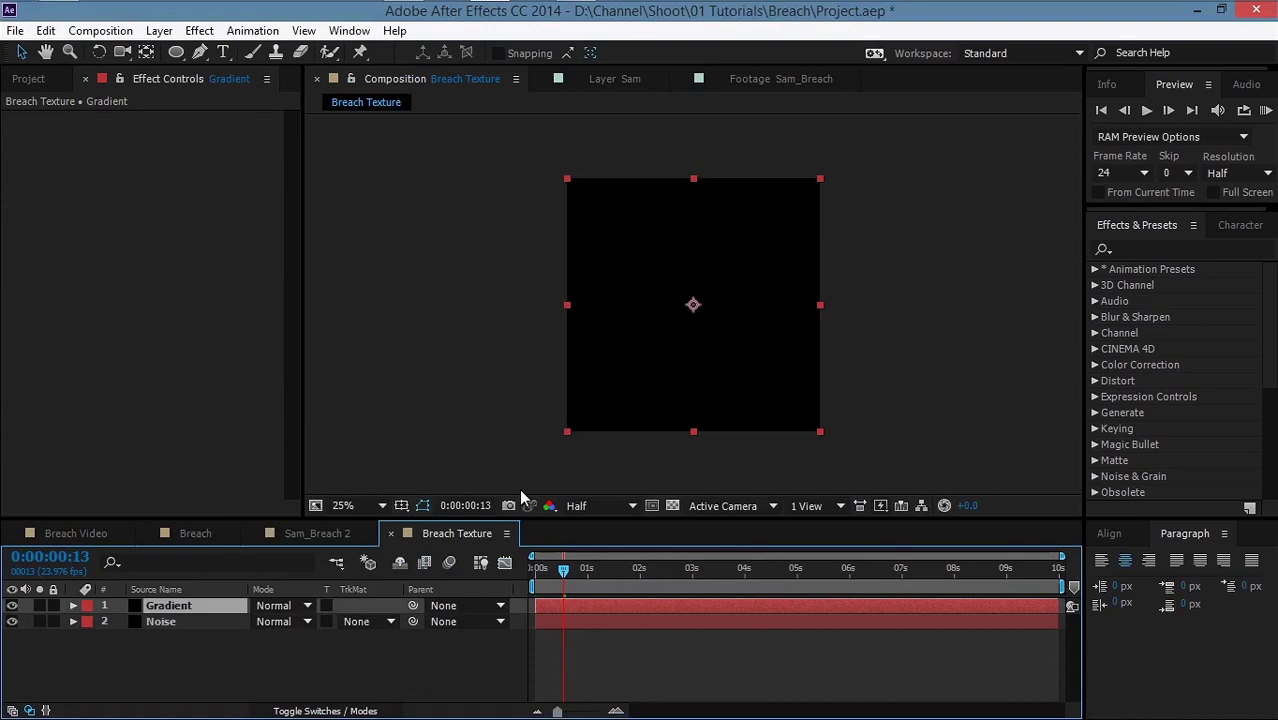
# Step: Apply the Gradient Ramp effect to the Gradient solid and set its shape to Radial Ramp
pyautogui.click(199, 30)
pyautogui.moveTo(300, 286)
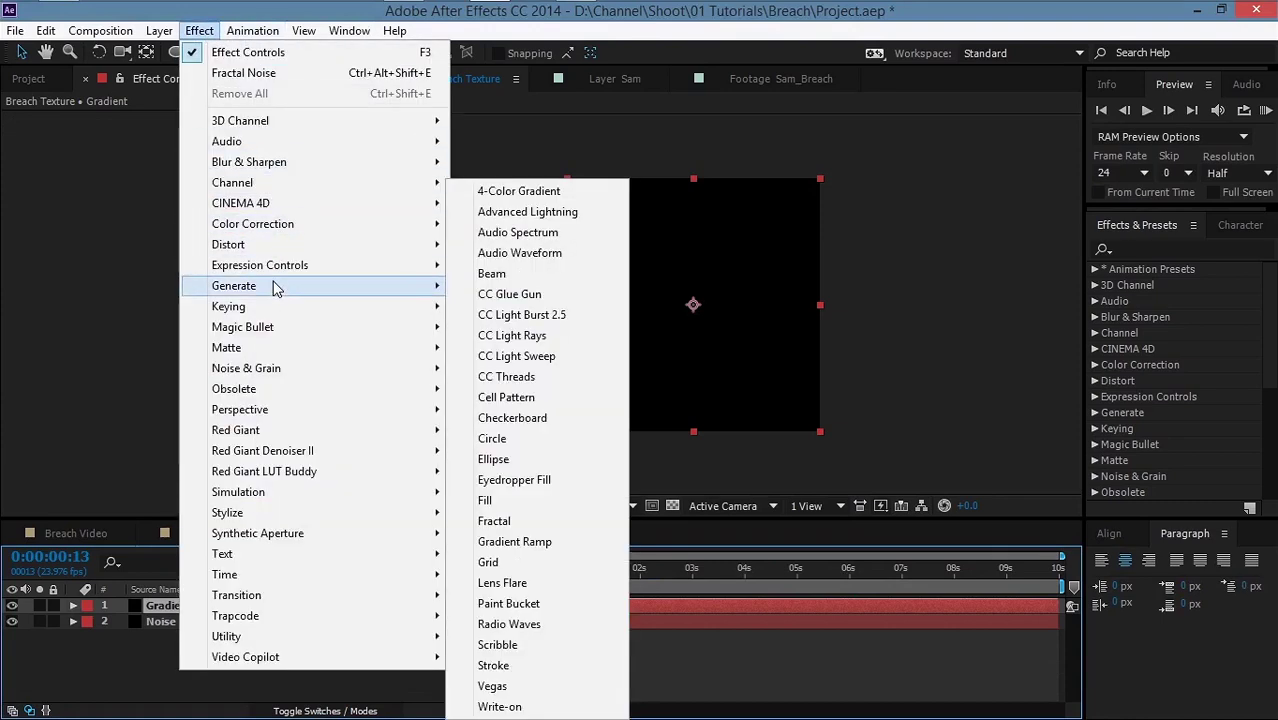
pyautogui.click(560, 541)
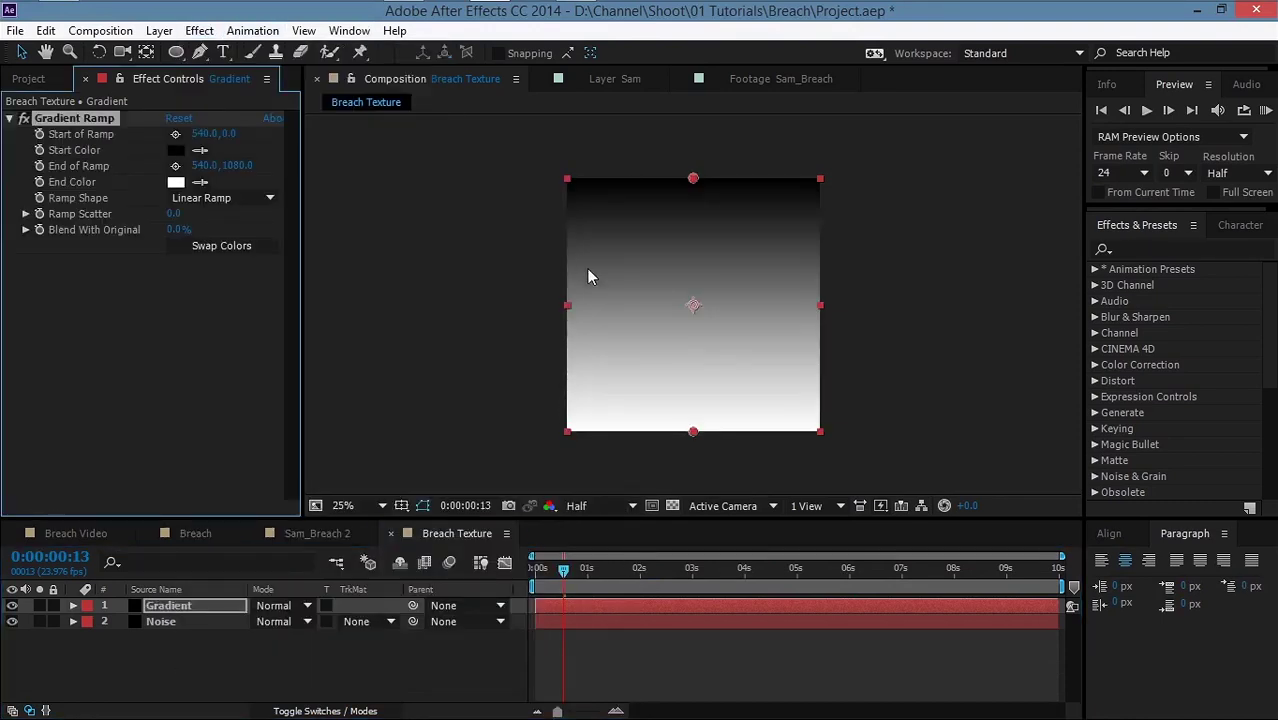
pyautogui.click(225, 198)
pyautogui.click(210, 237)
# Step: Start the ramp at 540, 540 and end it at 540, 1029, with its start and end colors swapped
pyautogui.click(229, 134)
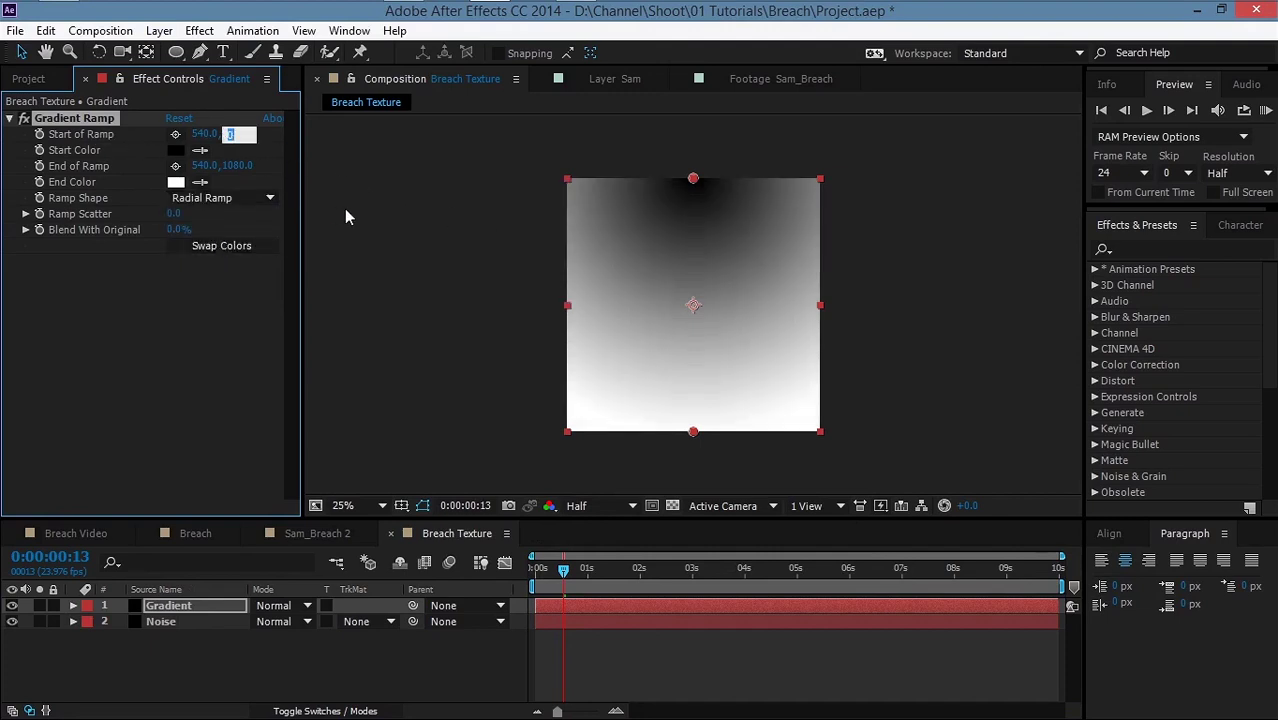
pyautogui.write('540')
pyautogui.click(98, 124)
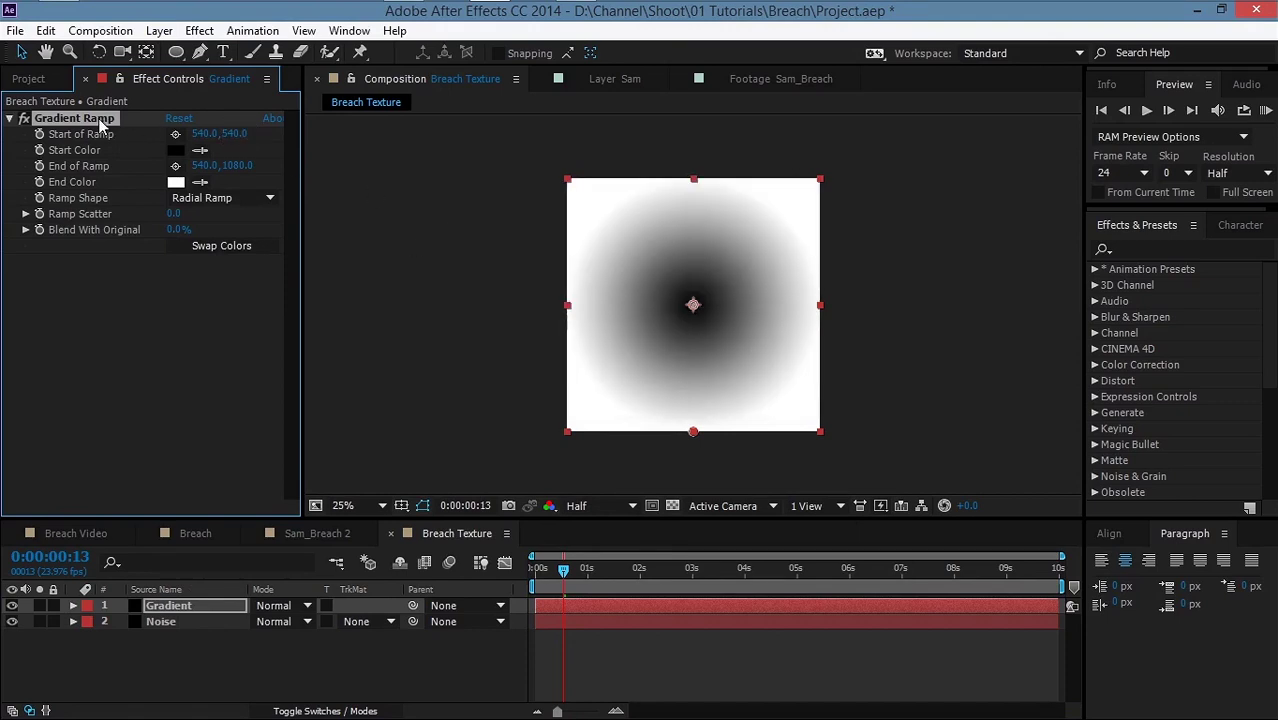
pyautogui.click(192, 245)
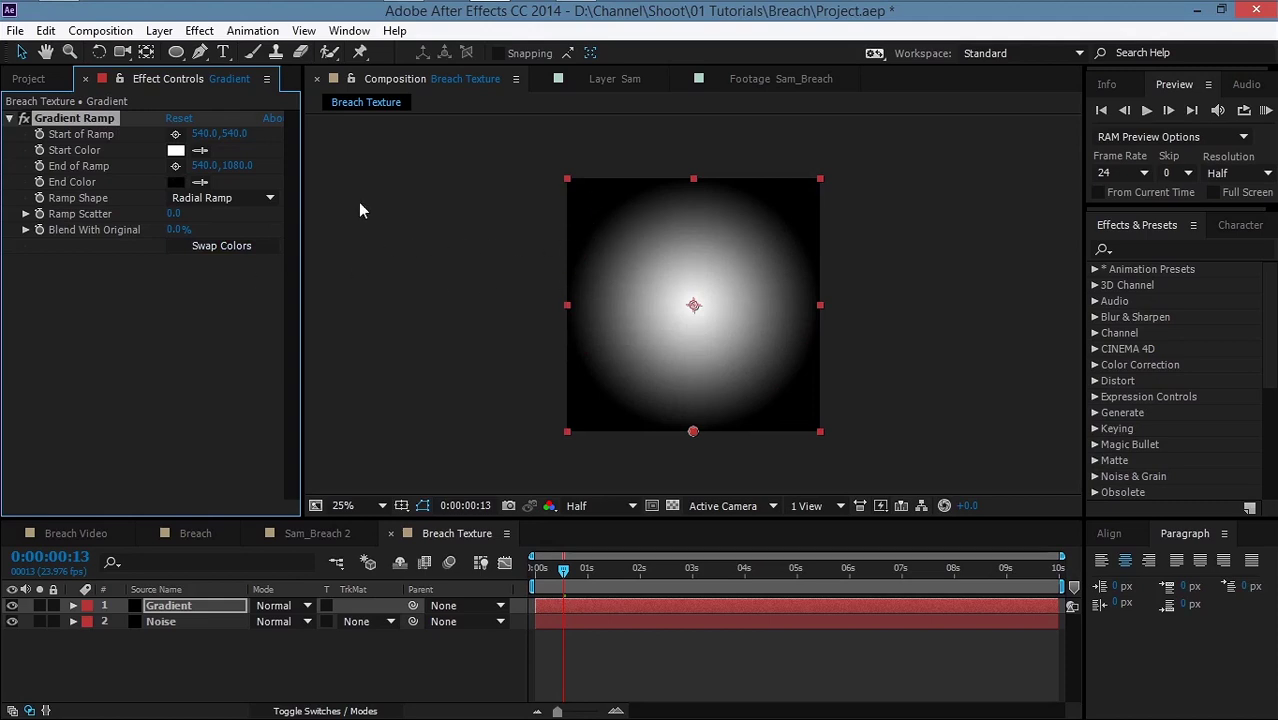
pyautogui.moveTo(240, 166); pyautogui.dragTo(187, 167)
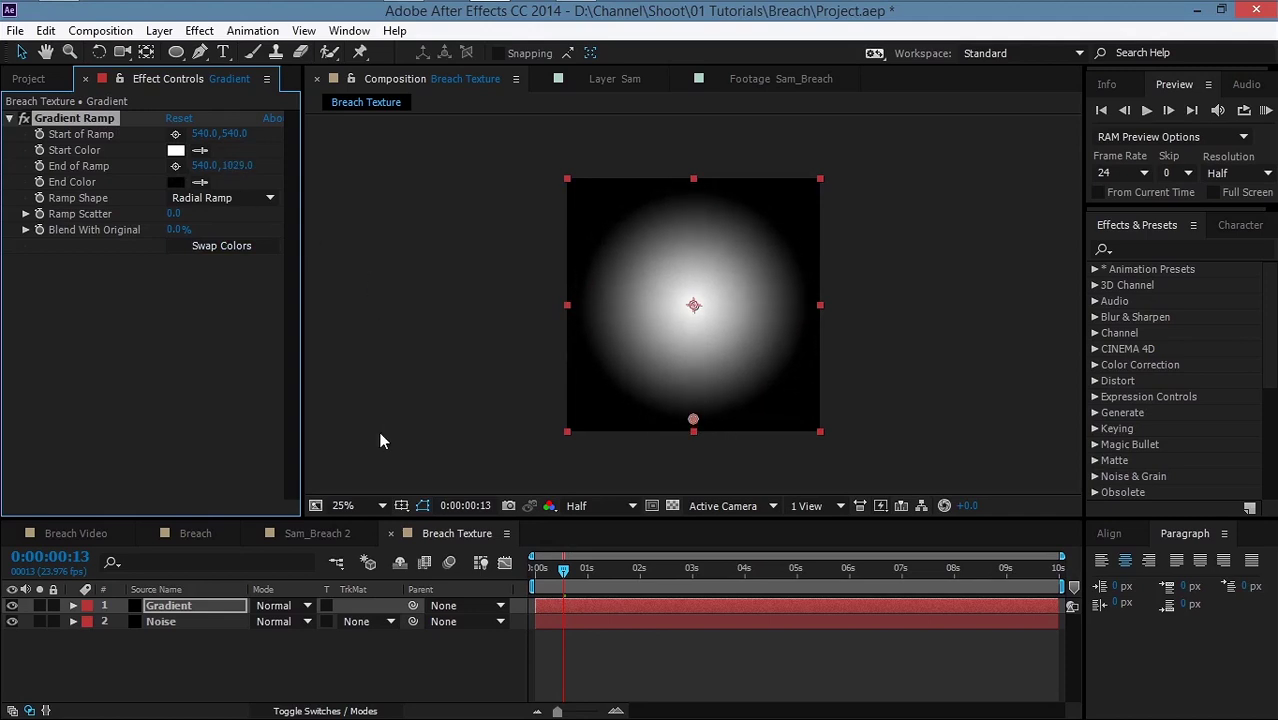
# Step: Set the Noise layer's track matte to a luma matte using the Gradient layer
pyautogui.click(200, 621)
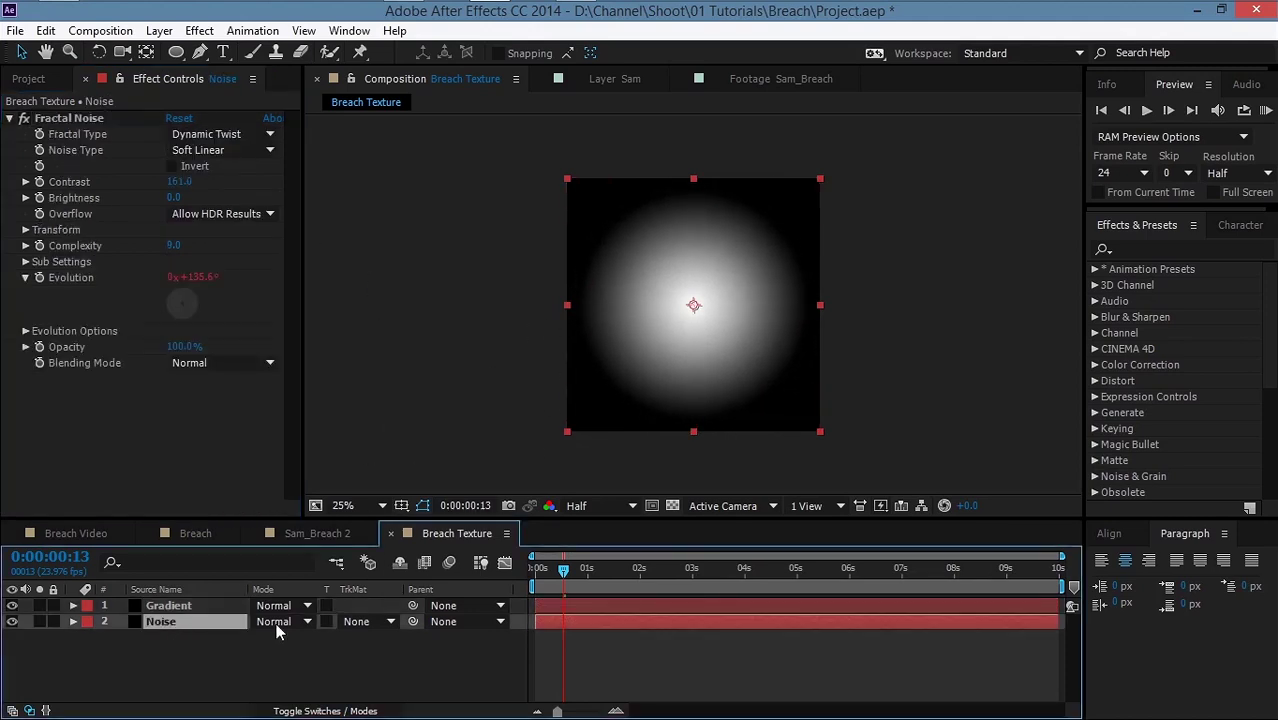
pyautogui.click(391, 621)
pyautogui.click(405, 580)
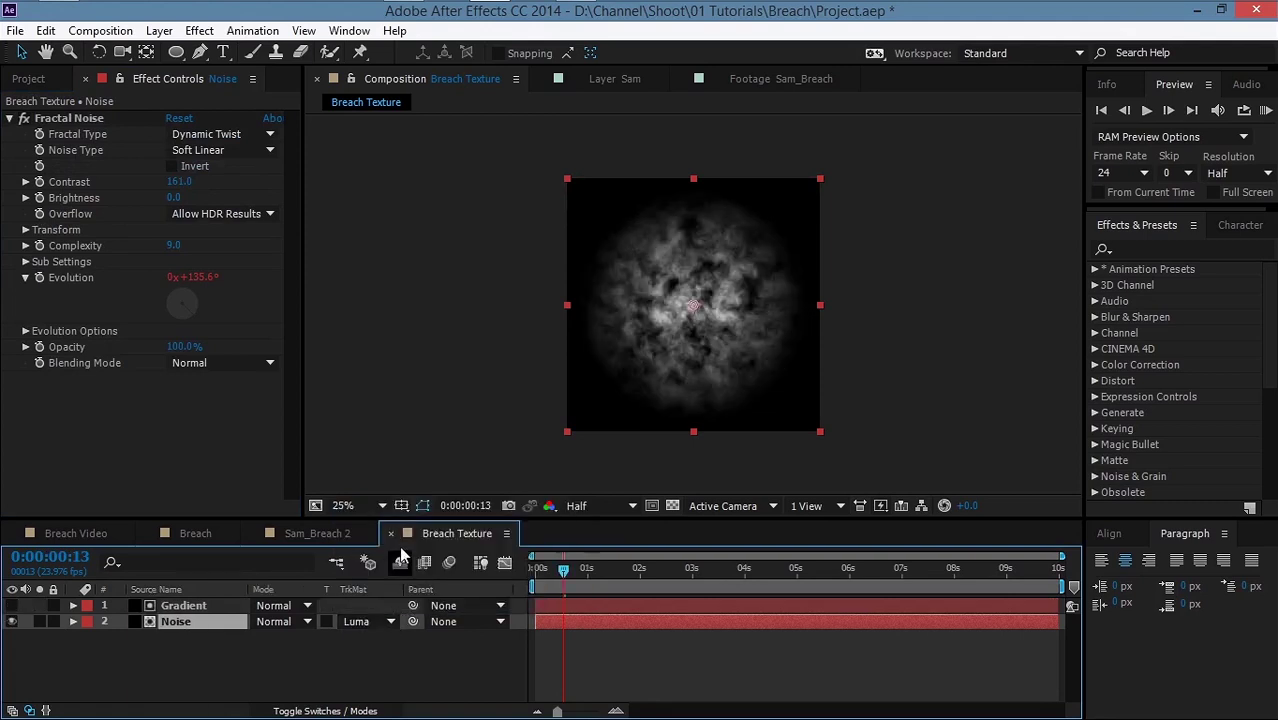
# Step: Apply the Turbulent Displace effect to the Noise layer and preview the texture at 0:00:04:09
pyautogui.click(440, 379)
pyautogui.press('.')
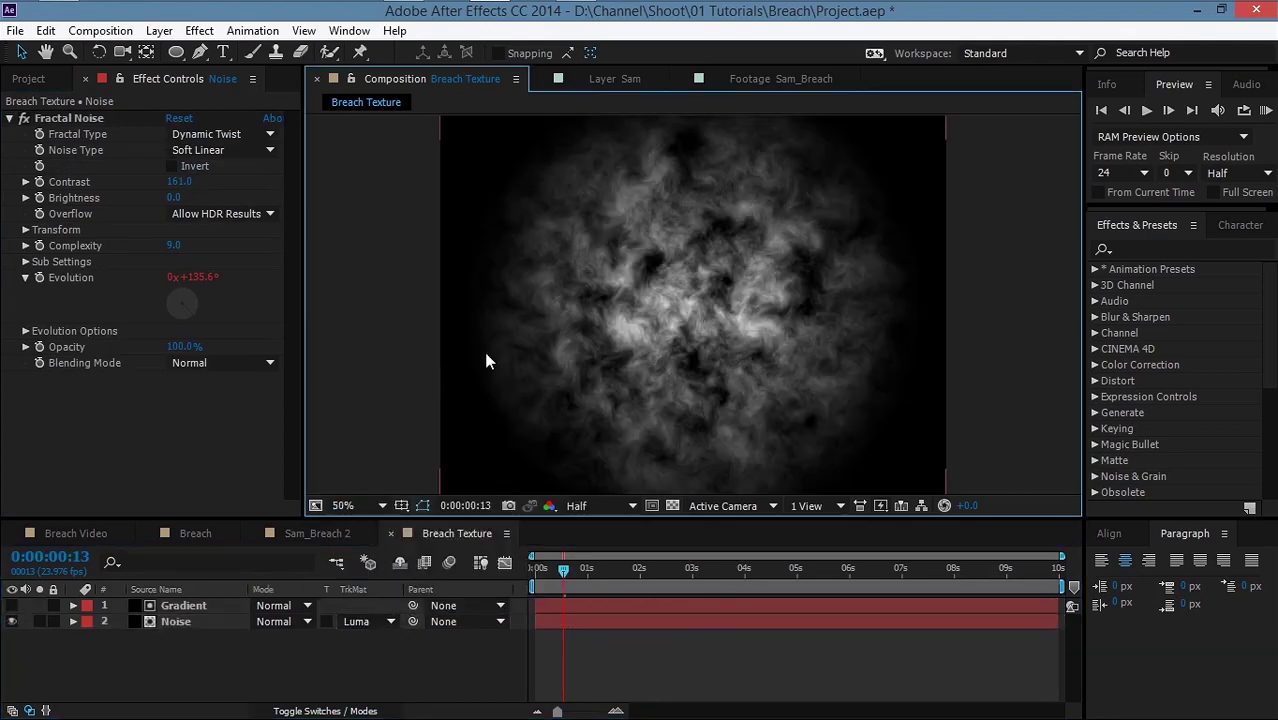
pyautogui.press(',')
pyautogui.press(',')
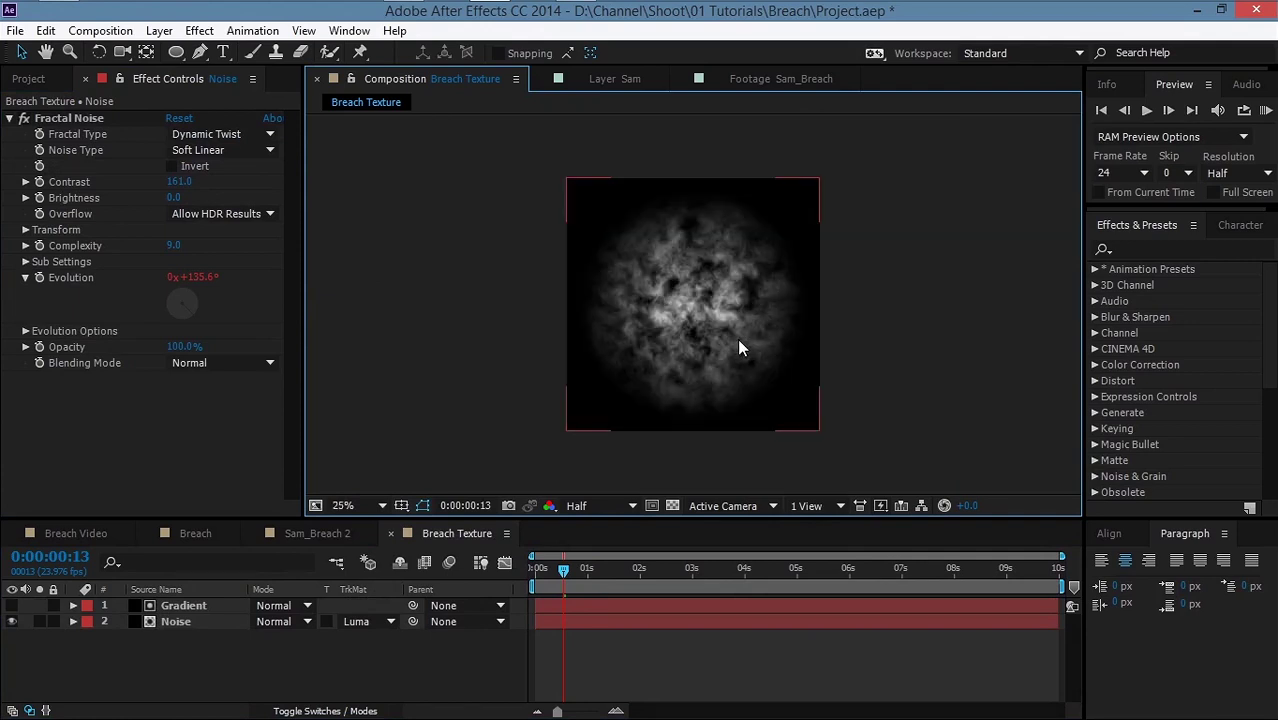
pyautogui.press('.')
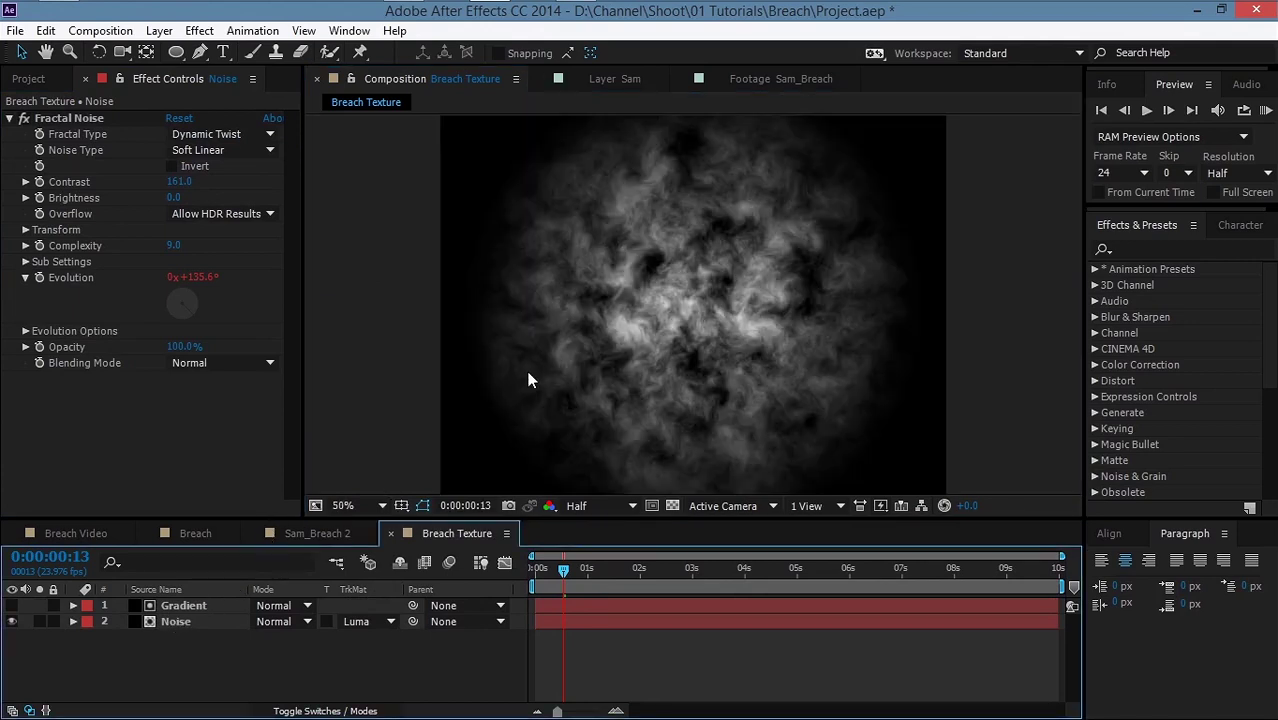
pyautogui.click(172, 622)
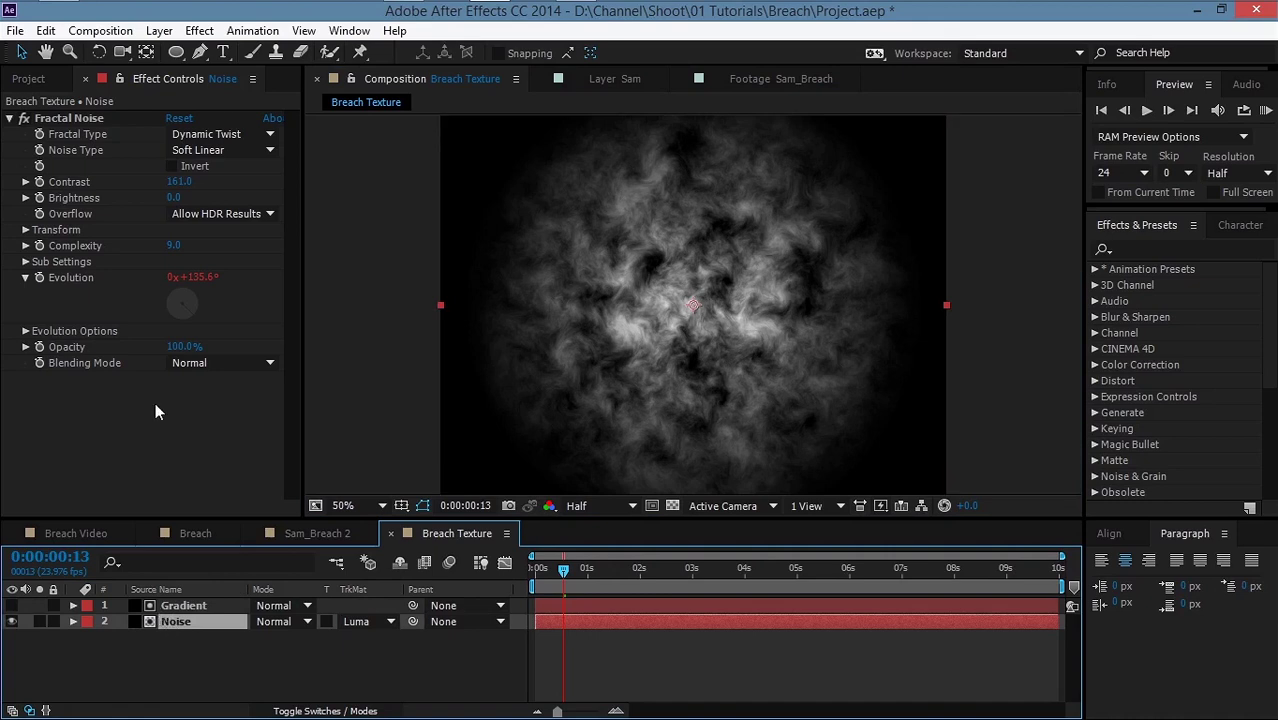
pyautogui.click(200, 31)
pyautogui.moveTo(320, 244)
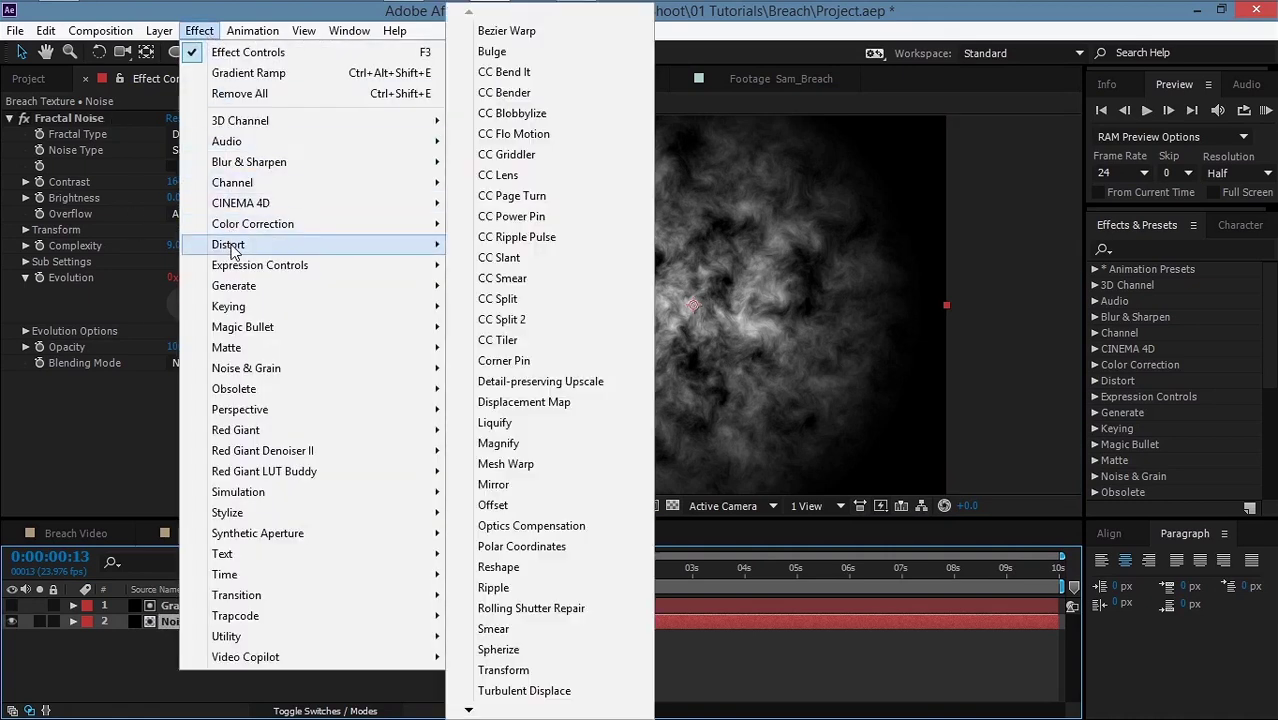
pyautogui.click(524, 690)
pyautogui.moveTo(584, 590); pyautogui.dragTo(758, 593)
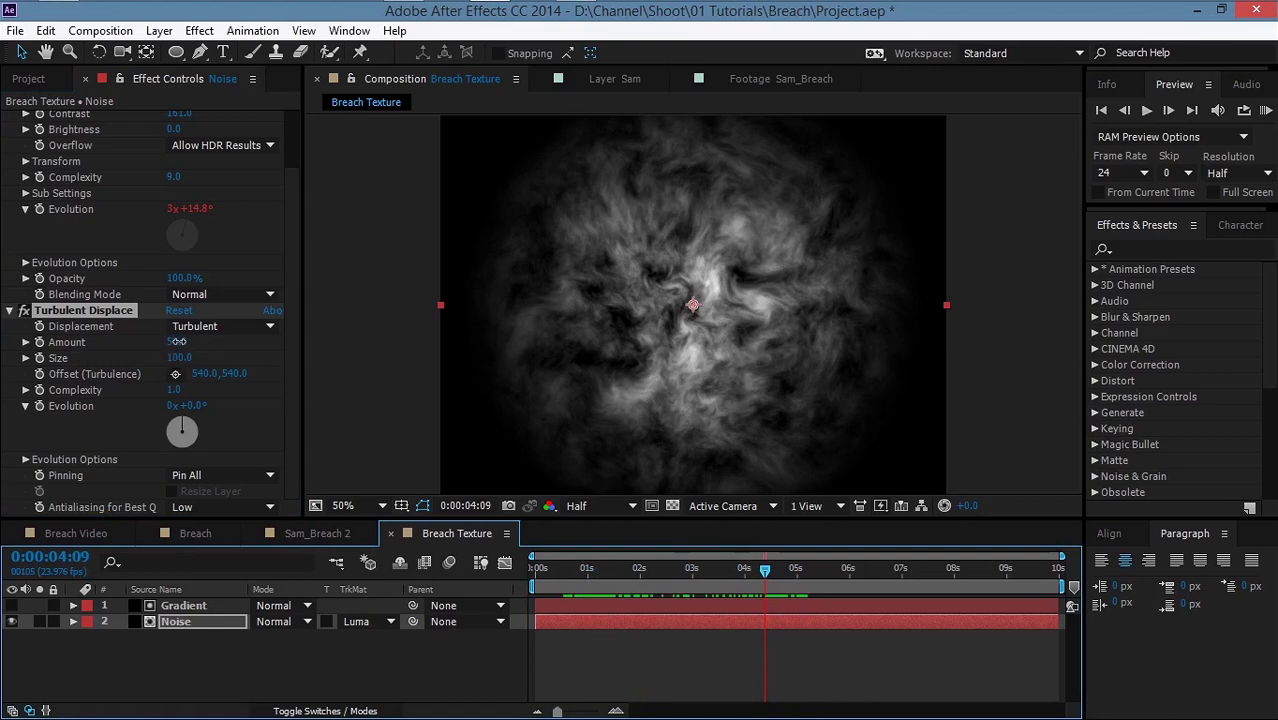
# Step: Set the Noise layer's Turbulent Displace amount to 64 and size to 61, and preview the animated texture
pyautogui.moveTo(177, 342); pyautogui.dragTo(165, 374)
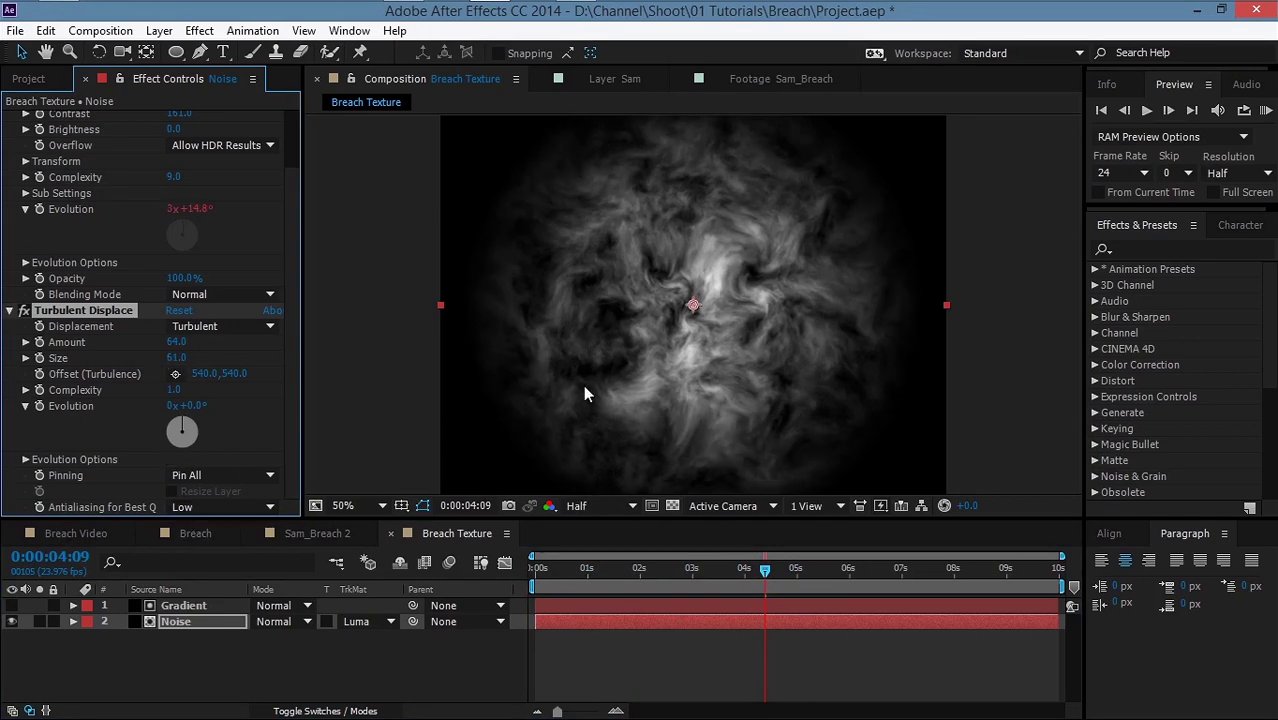
pyautogui.press('space')
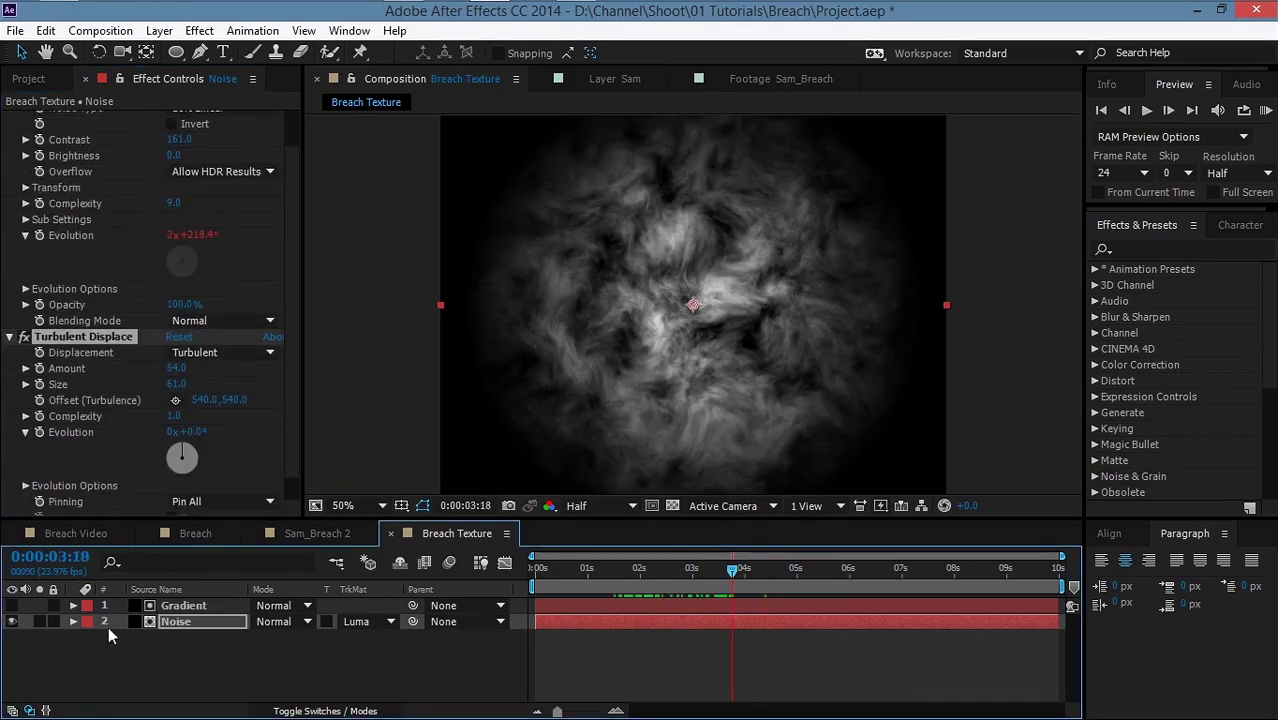
# Step: Duplicate the Gradient and Noise layers together and solo the upper Noise copy
pyautogui.click(175, 619)
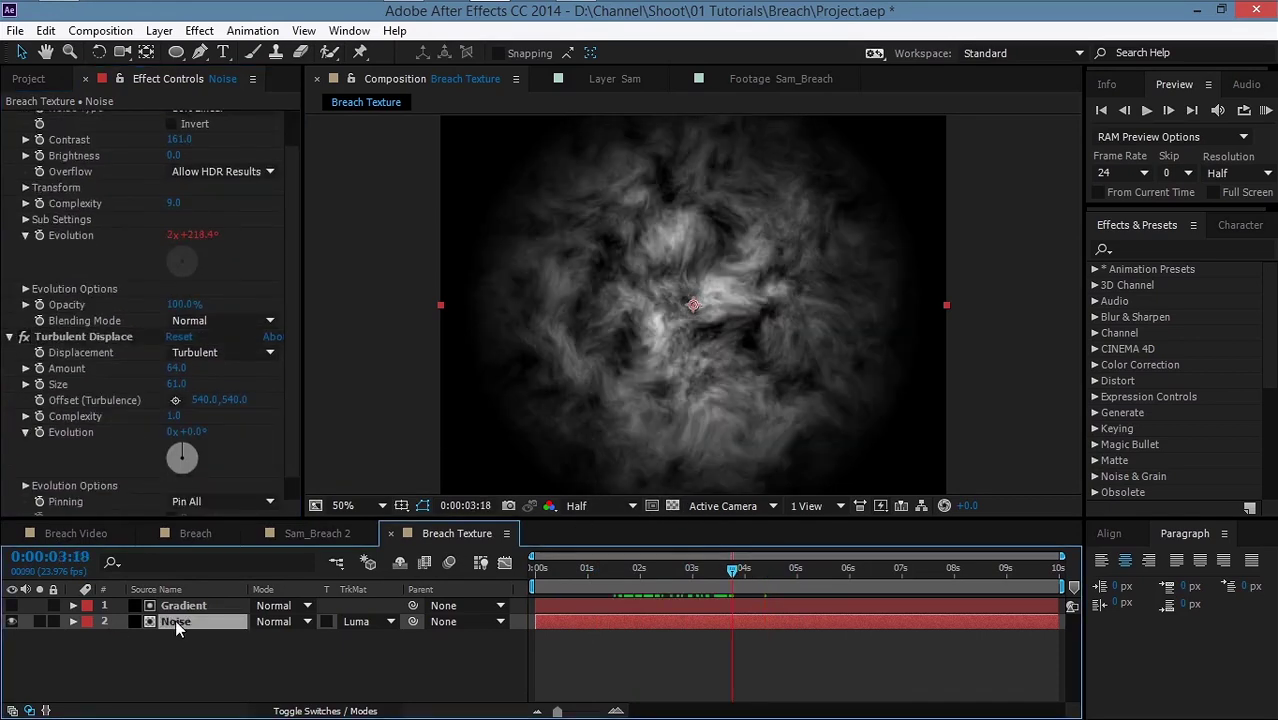
pyautogui.keyDown('shift'); pyautogui.click(188, 606); pyautogui.keyUp('shift')
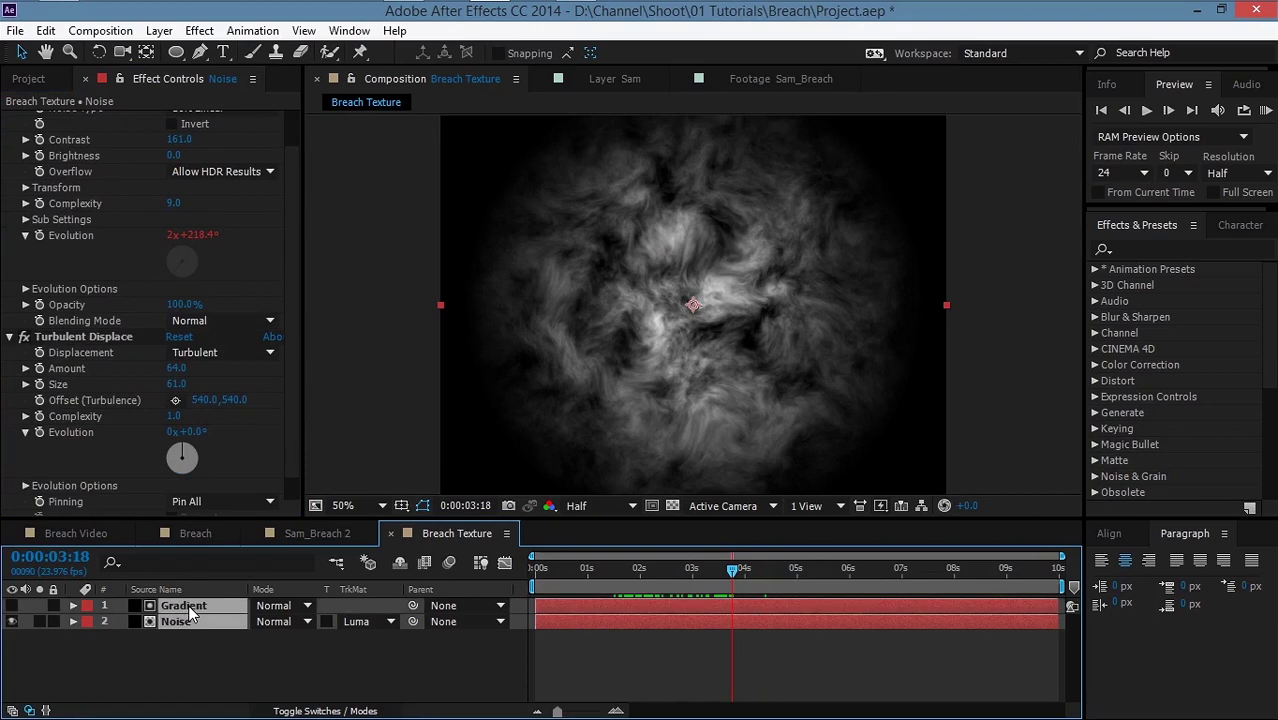
pyautogui.hotkey('ctrl', 'd')
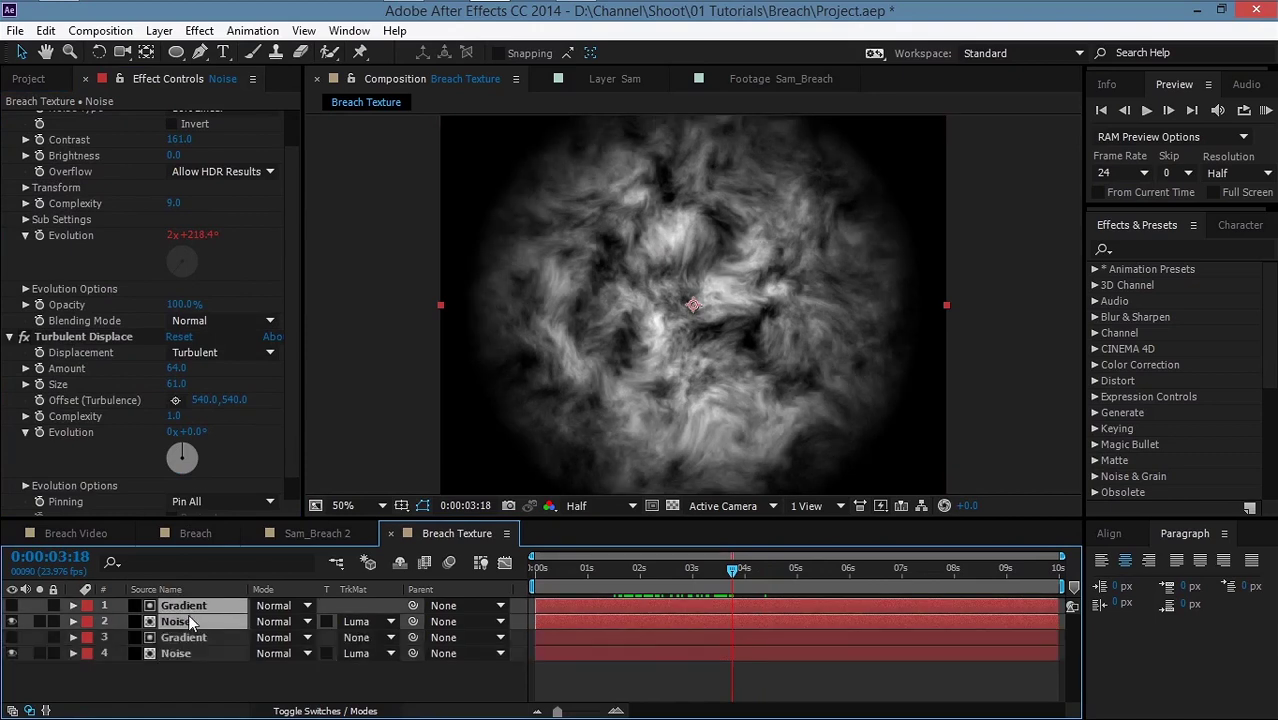
pyautogui.click(185, 636)
pyautogui.click(186, 622)
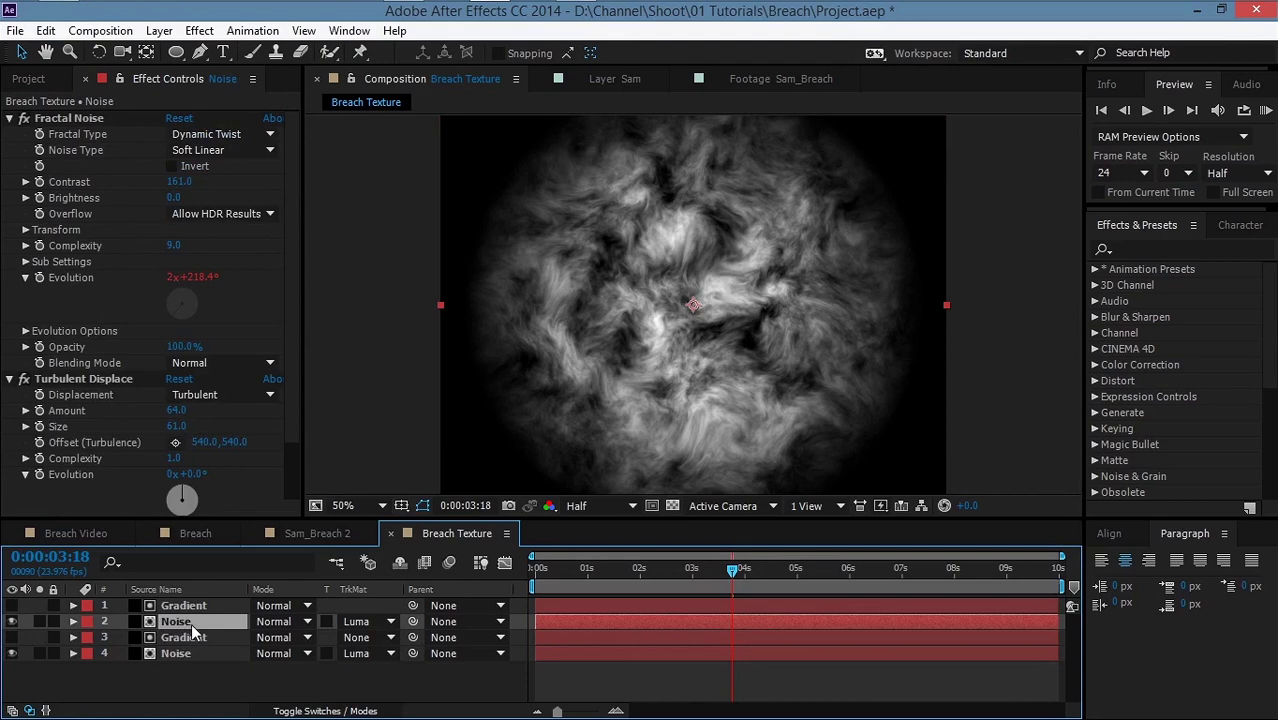
pyautogui.click(39, 621)
pyautogui.click(9, 378)
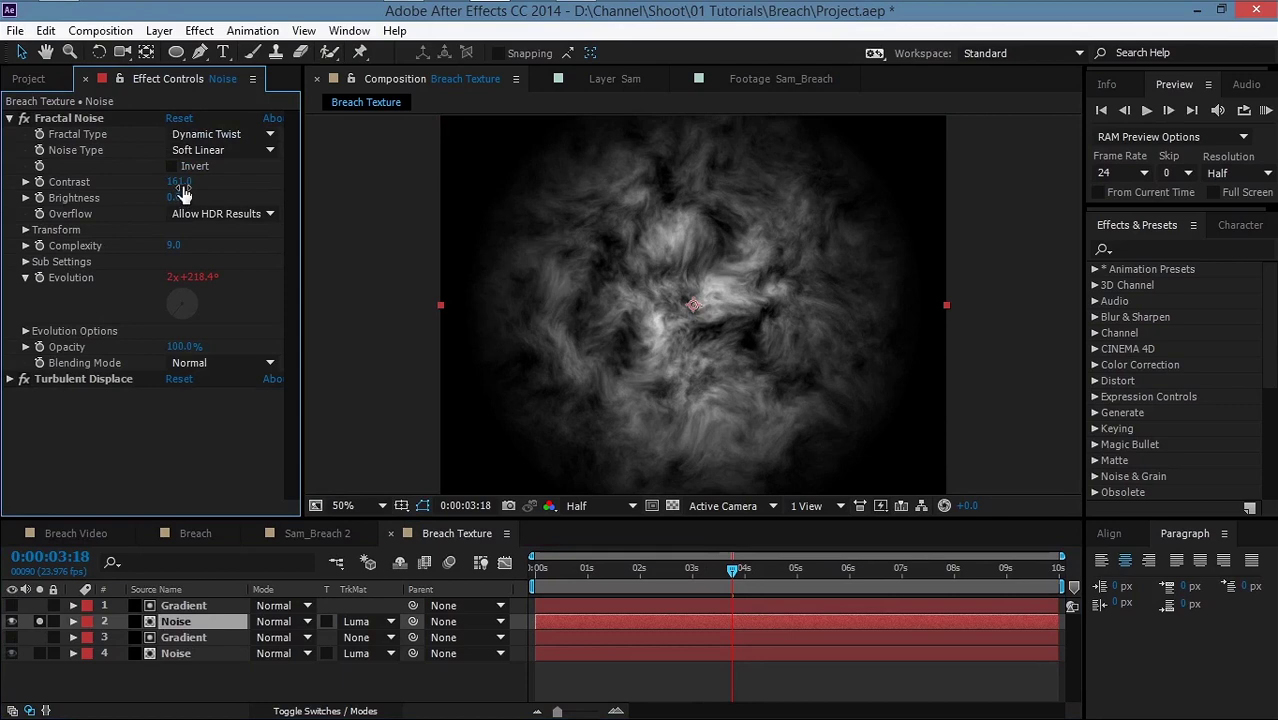
# Step: Set the upper Noise layer's Fractal Noise contrast to 441 and brightness to -127
pyautogui.hotkey('ctrl', 'z')
pyautogui.moveTo(222, 189); pyautogui.dragTo(446, 185)
pyautogui.moveTo(176, 198); pyautogui.dragTo(79, 211)
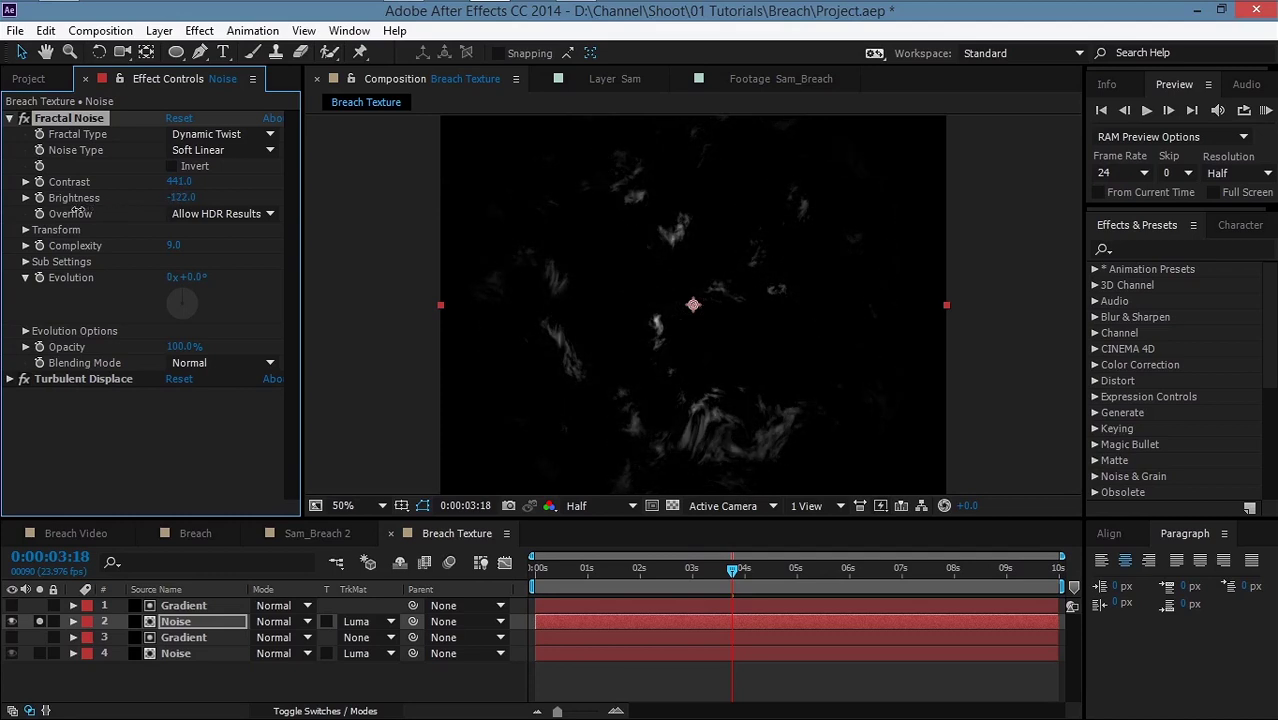
# Step: Reduce the upper noise's scale to 19 and set its brightness to -145 and contrast to 455
pyautogui.click(25, 229)
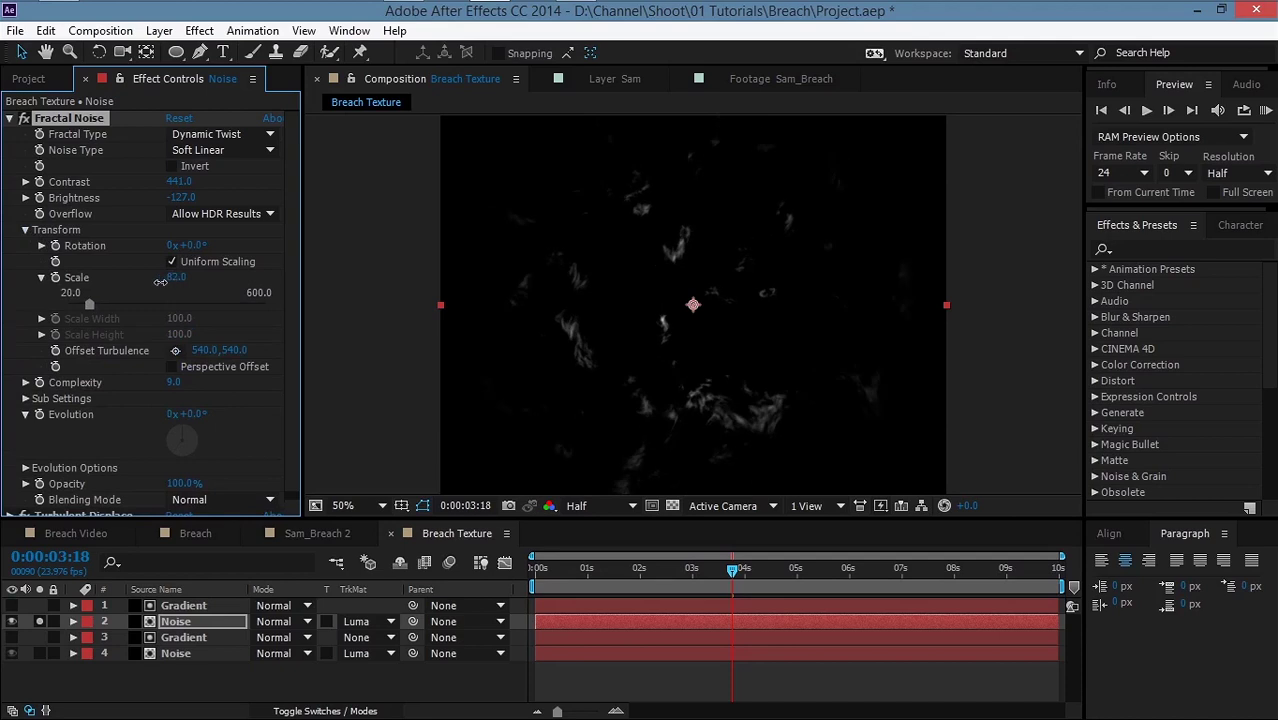
pyautogui.moveTo(160, 282); pyautogui.dragTo(112, 291)
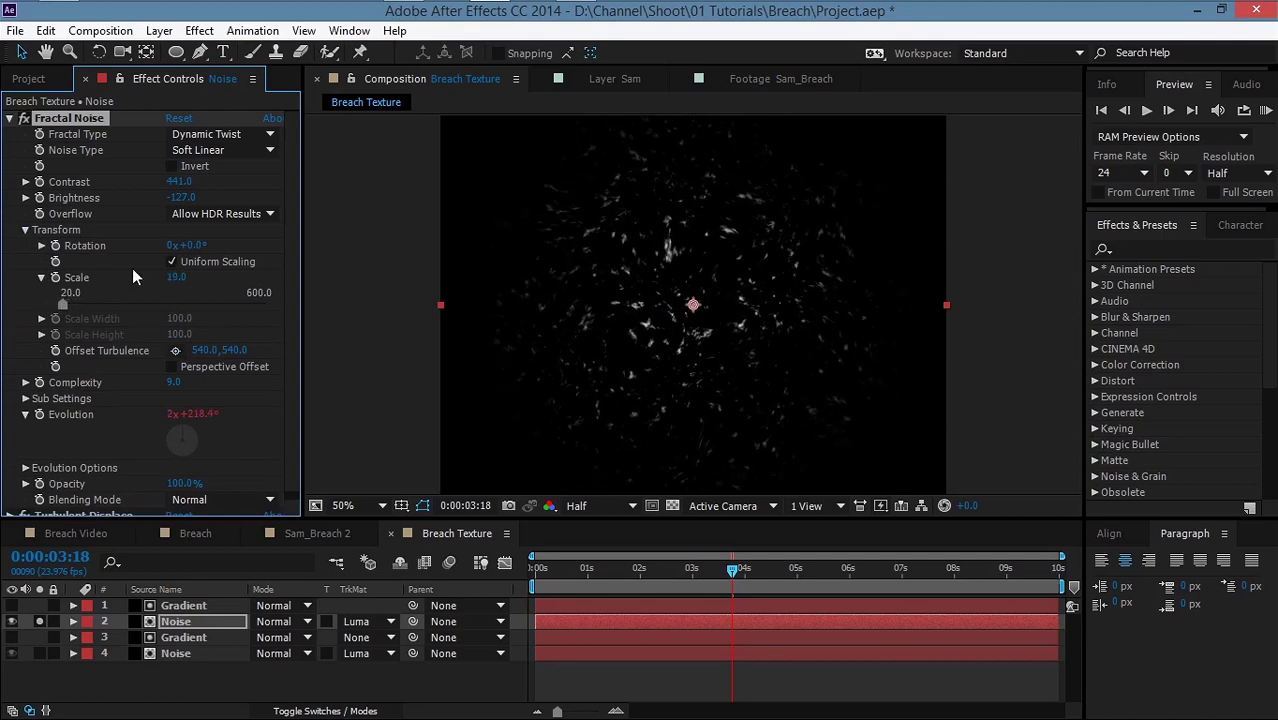
pyautogui.moveTo(178, 200); pyautogui.dragTo(187, 188)
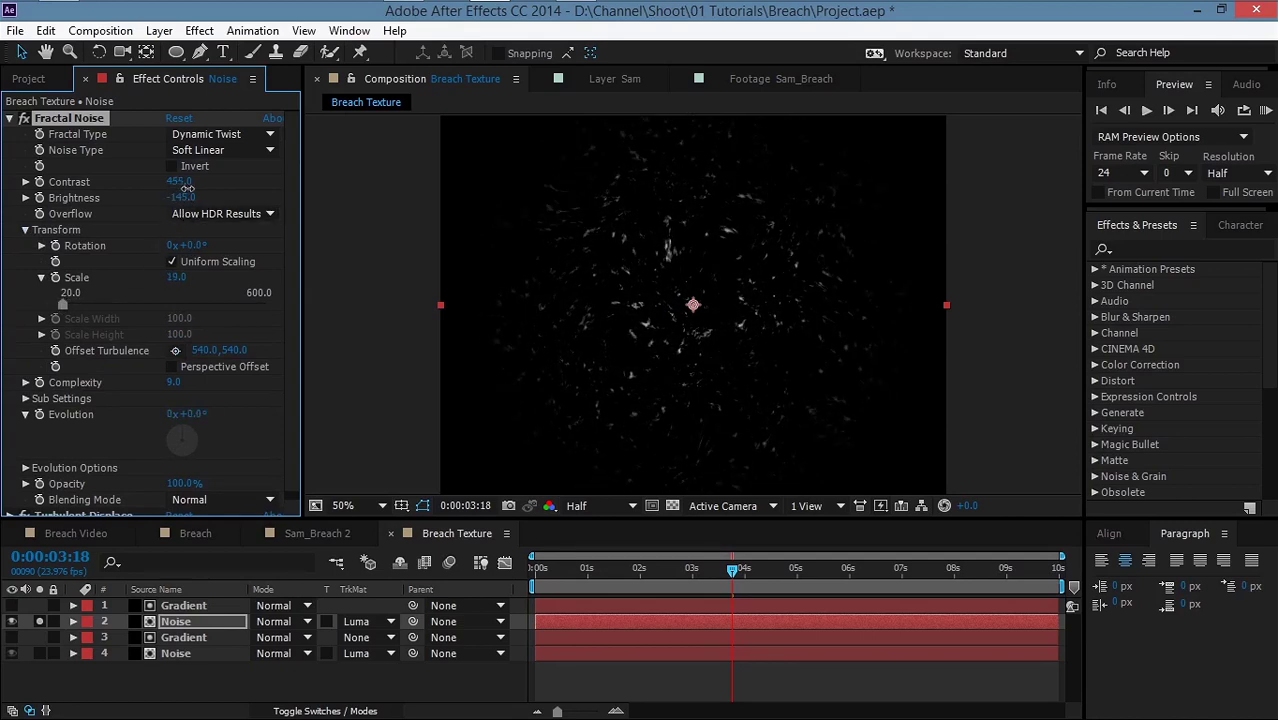
pyautogui.click(9, 118)
# Step: Apply the Curves effect to the upper Noise layer and pull the RGB curve strongly upward to brighten the specks
pyautogui.click(199, 30)
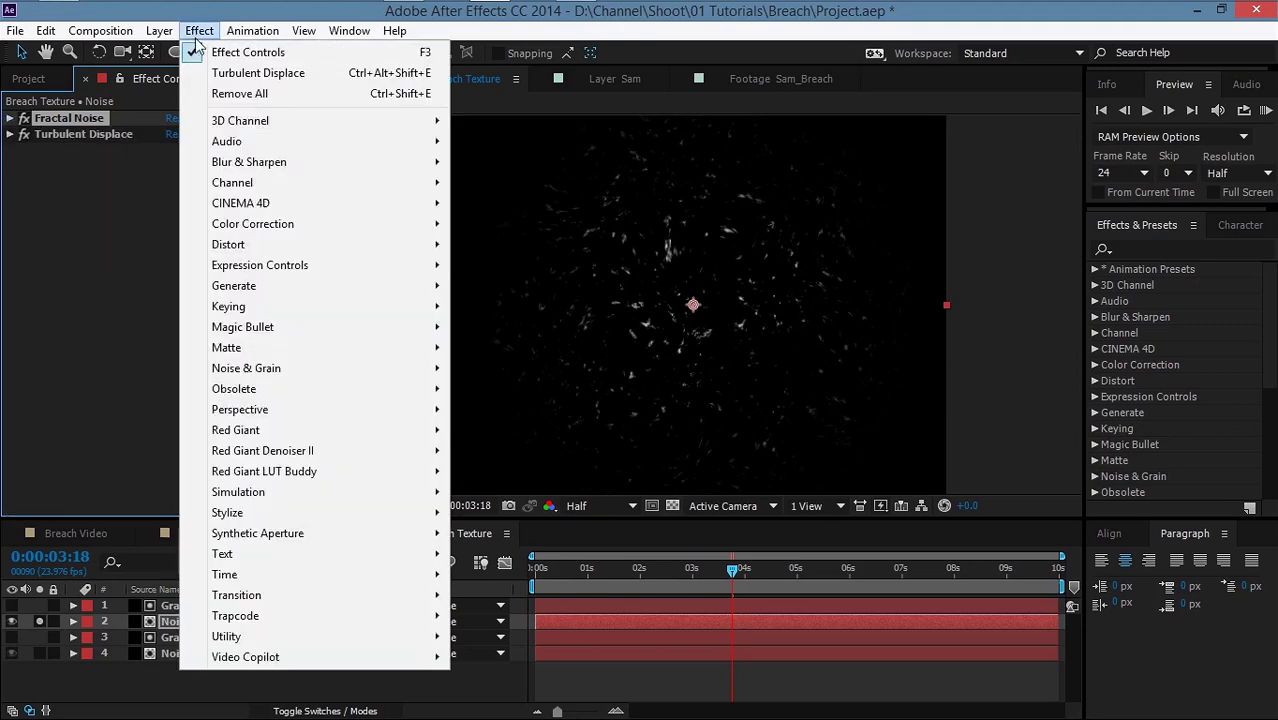
pyautogui.moveTo(265, 231)
pyautogui.click(494, 417)
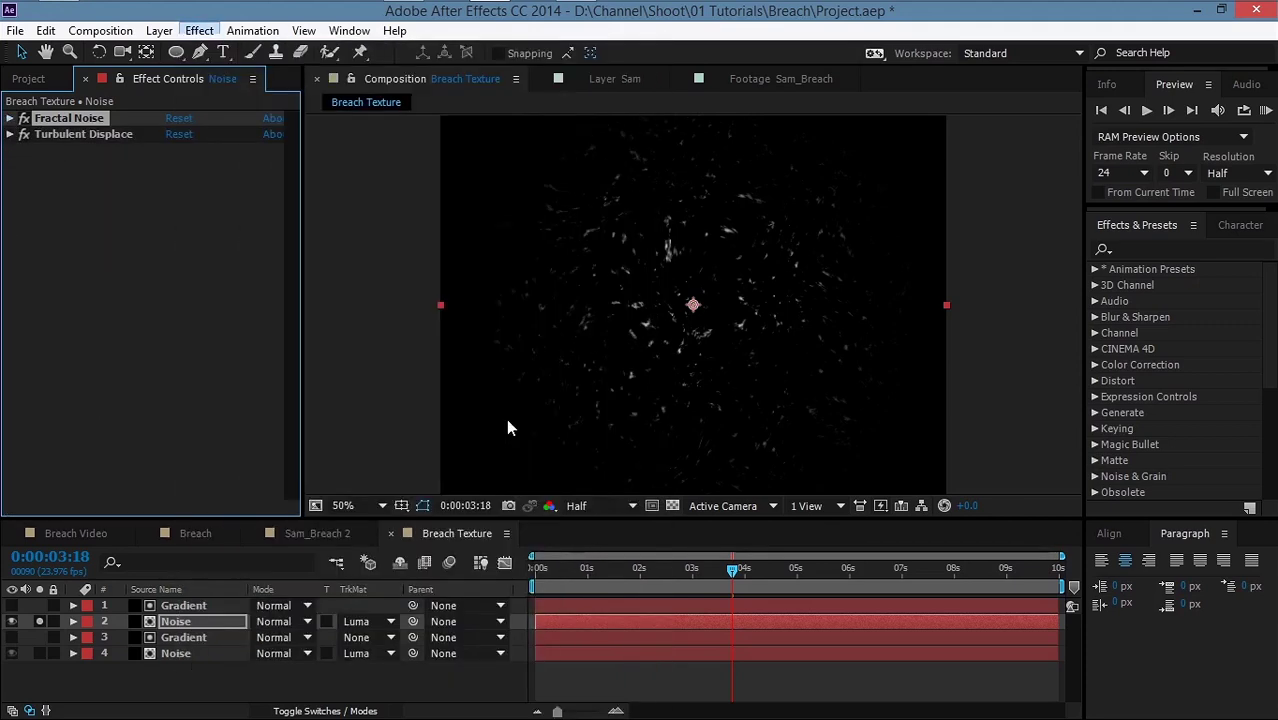
pyautogui.moveTo(141, 320); pyautogui.dragTo(112, 283)
pyautogui.click(220, 160)
pyautogui.click(200, 265)
pyautogui.moveTo(155, 339); pyautogui.dragTo(110, 283)
pyautogui.click(208, 180)
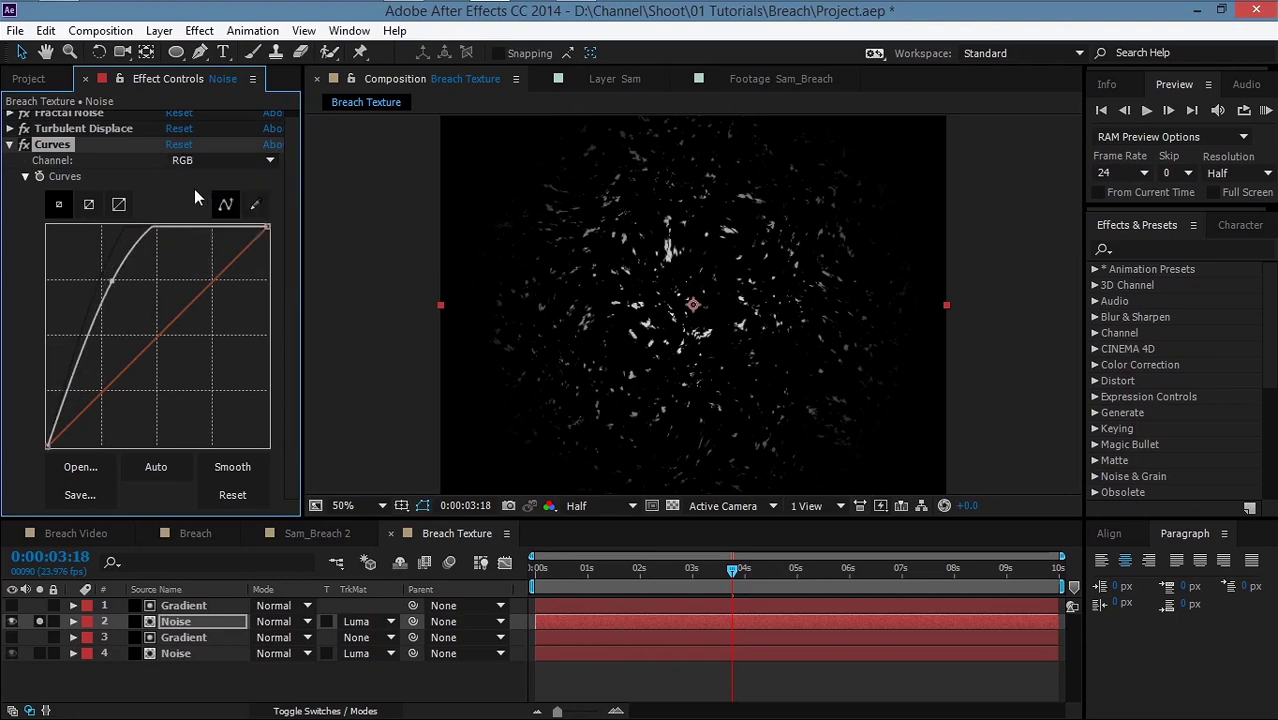
# Step: Duplicate the Curves effect twice on the upper Noise layer to intensify the specks
pyautogui.click(10, 146)
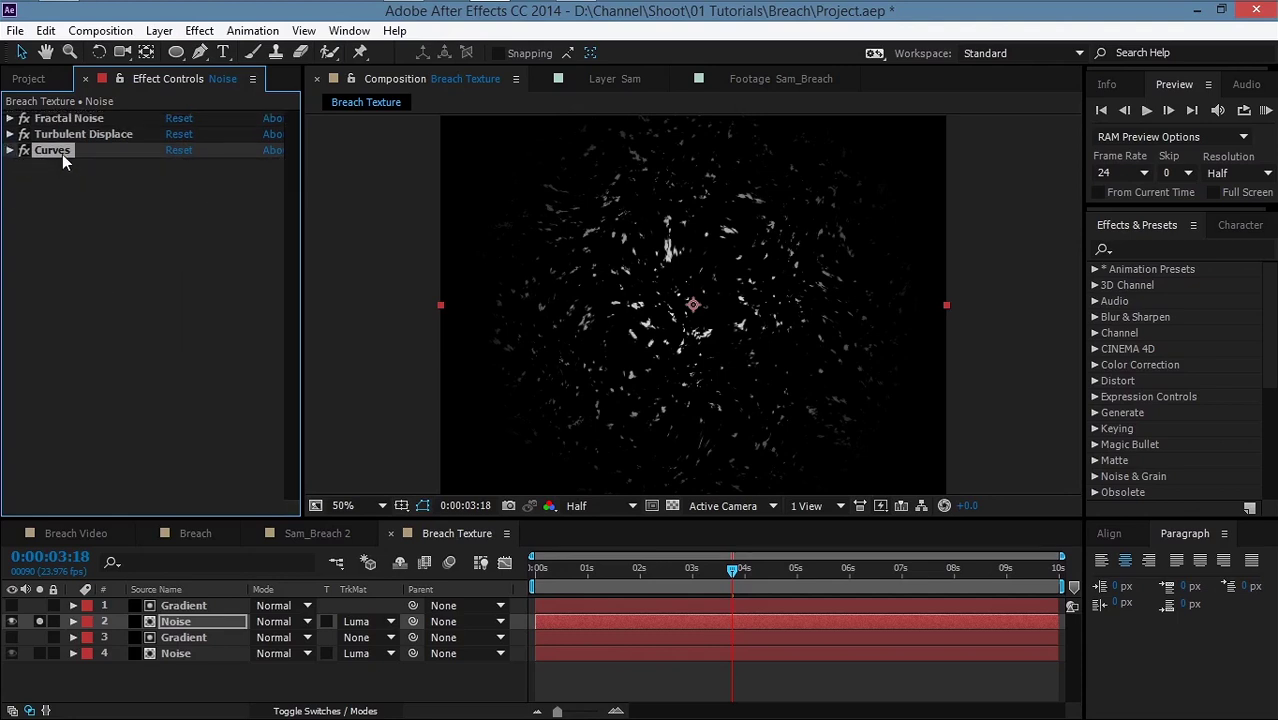
pyautogui.hotkey('ctrl', 'd')
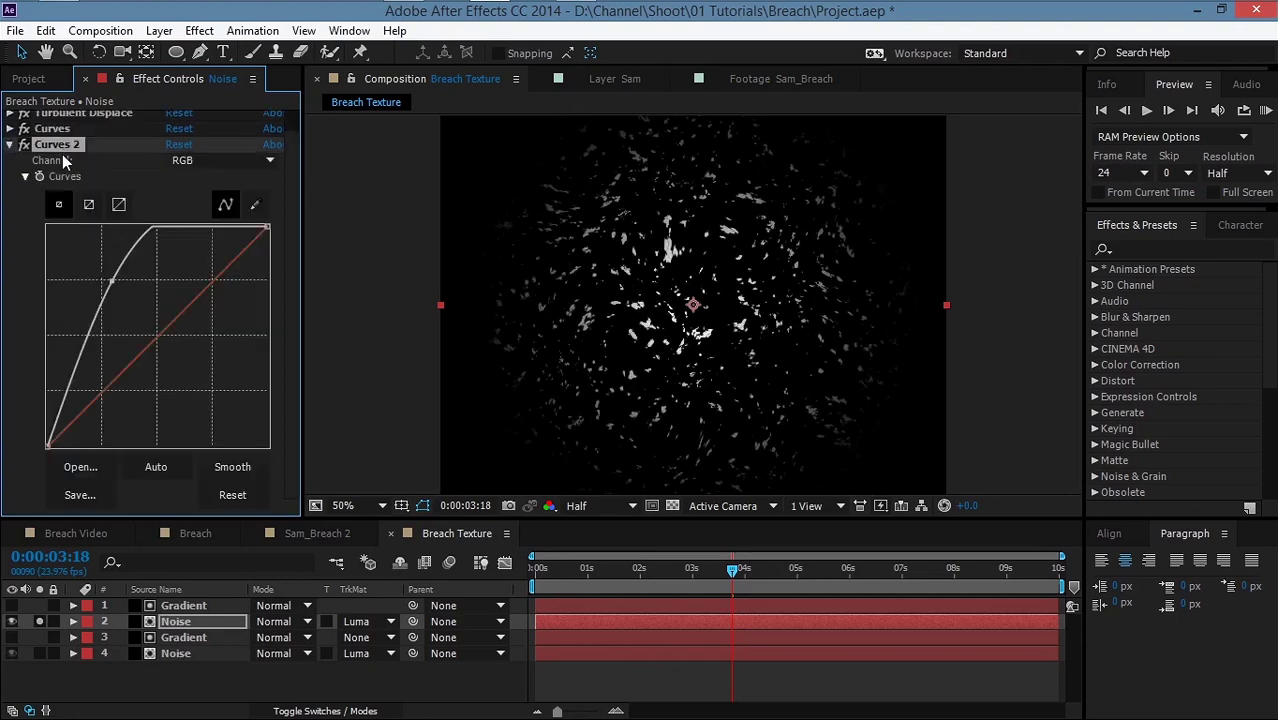
pyautogui.click(10, 166)
pyautogui.hotkey('ctrl', 'd')
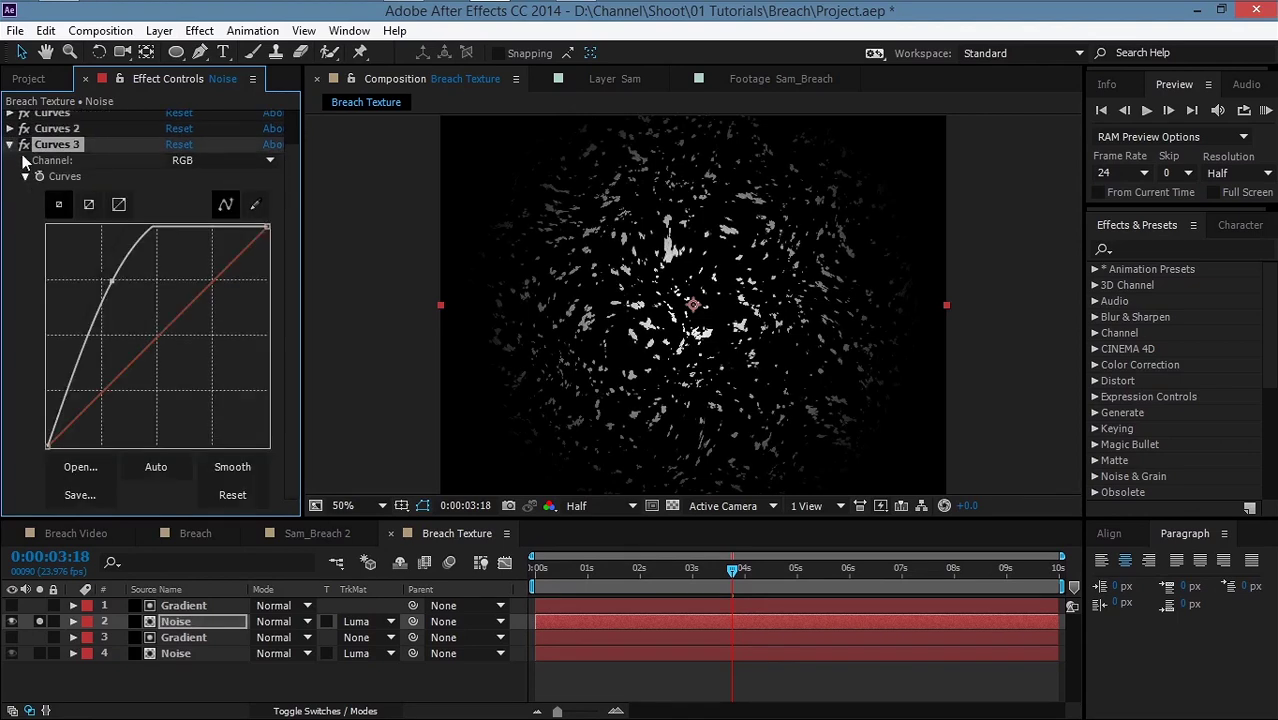
pyautogui.click(10, 146)
# Step: Readjust the upper noise's Fractal Noise brightness for sparser specks and turn off the layer's solo
pyautogui.click(10, 118)
pyautogui.moveTo(180, 198)
pyautogui.mouseDown()
pyautogui.moveTo(155, 202)
pyautogui.moveTo(190, 196)
pyautogui.mouseUp()
pyautogui.click(10, 118)
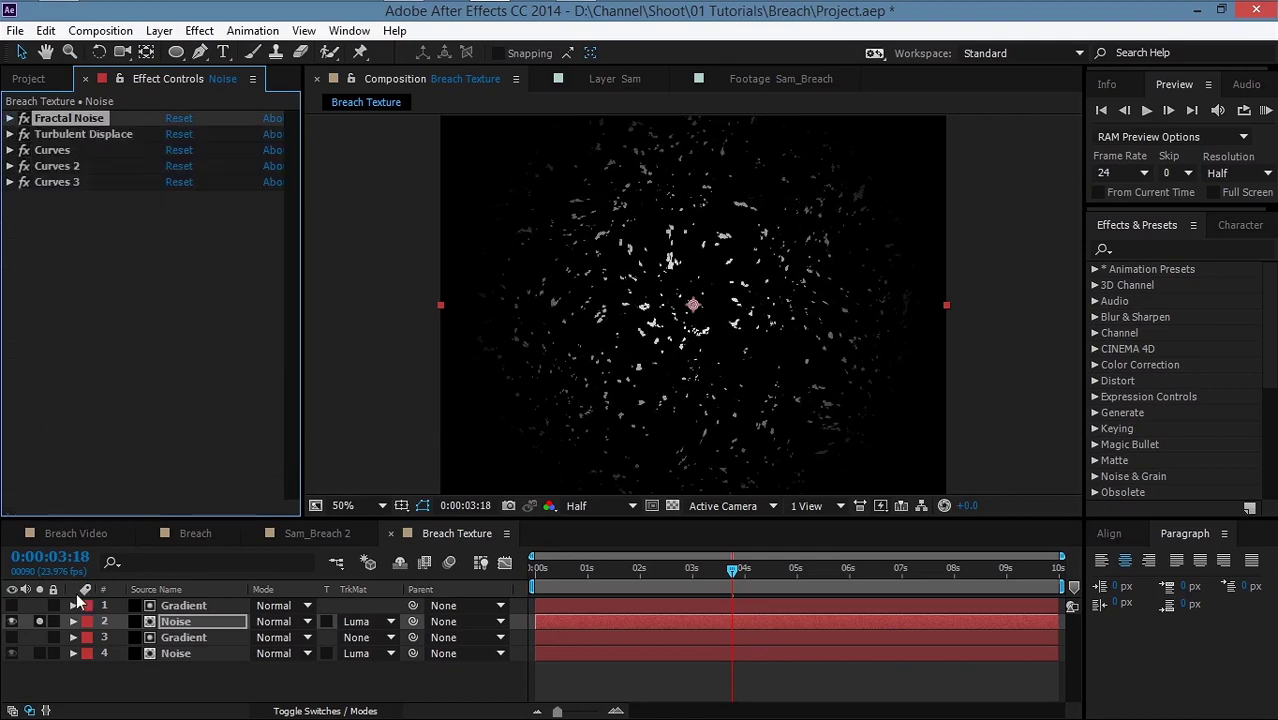
pyautogui.click(39, 621)
pyautogui.click(655, 272)
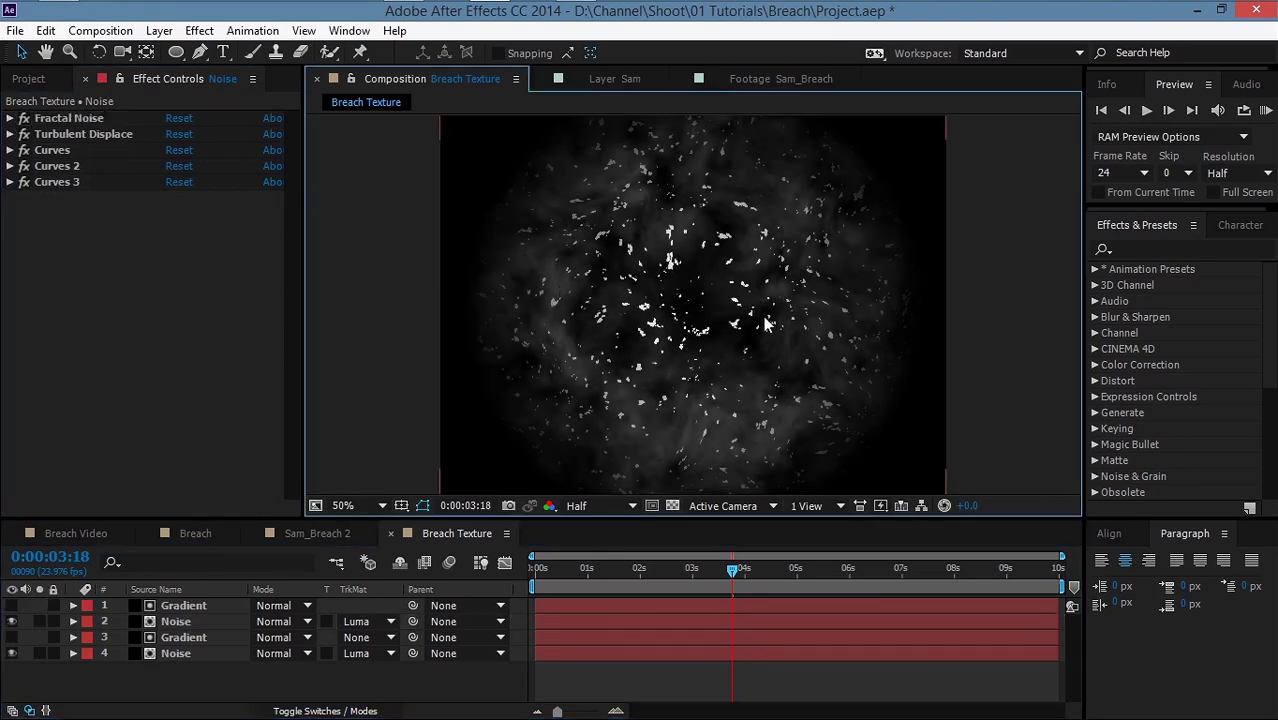
# Step: Draw a centered circular mask about half the composition's width on the upper Noise layer and set it to Subtract
pyautogui.click(185, 621)
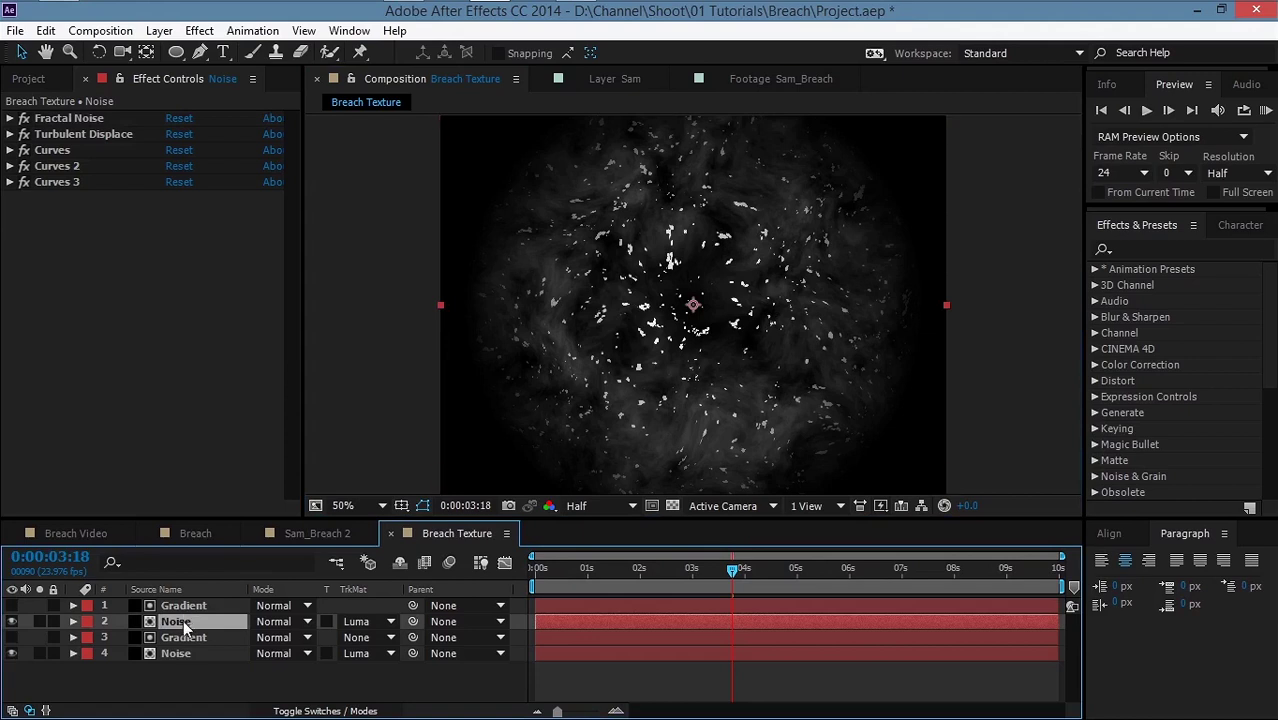
pyautogui.click(175, 53)
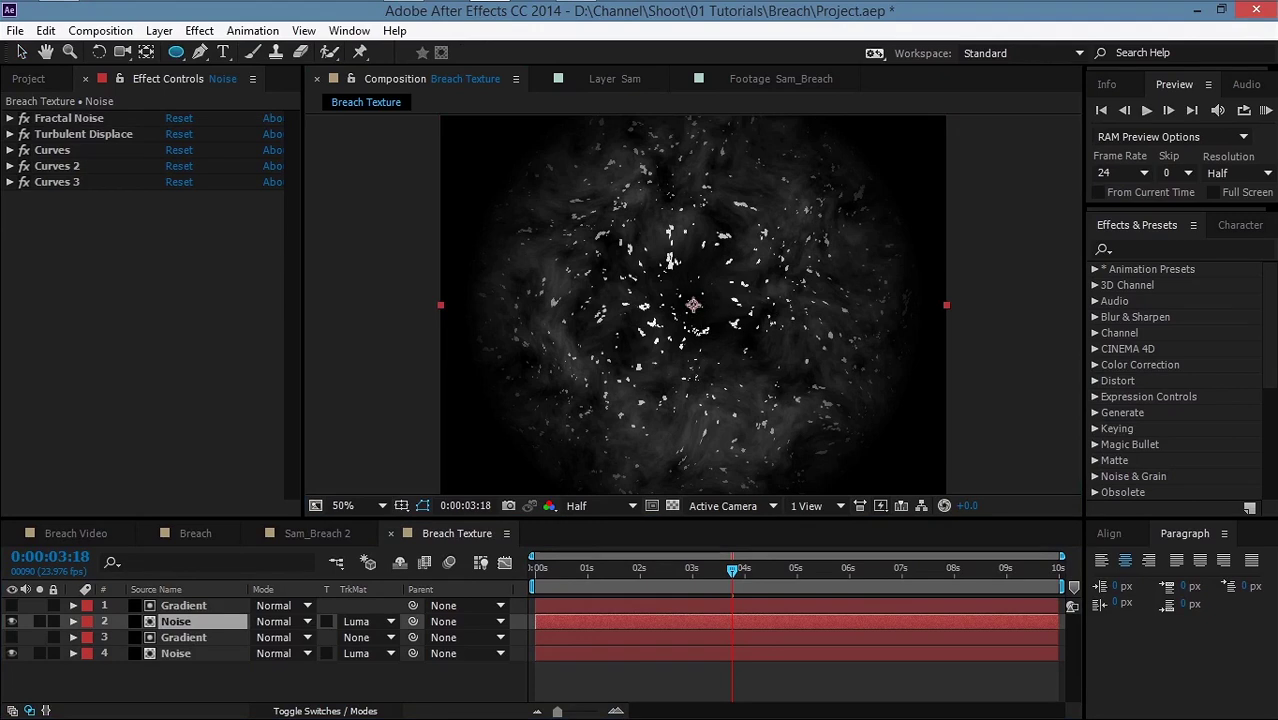
pyautogui.moveTo(693, 304); pyautogui.dragTo(821, 386)
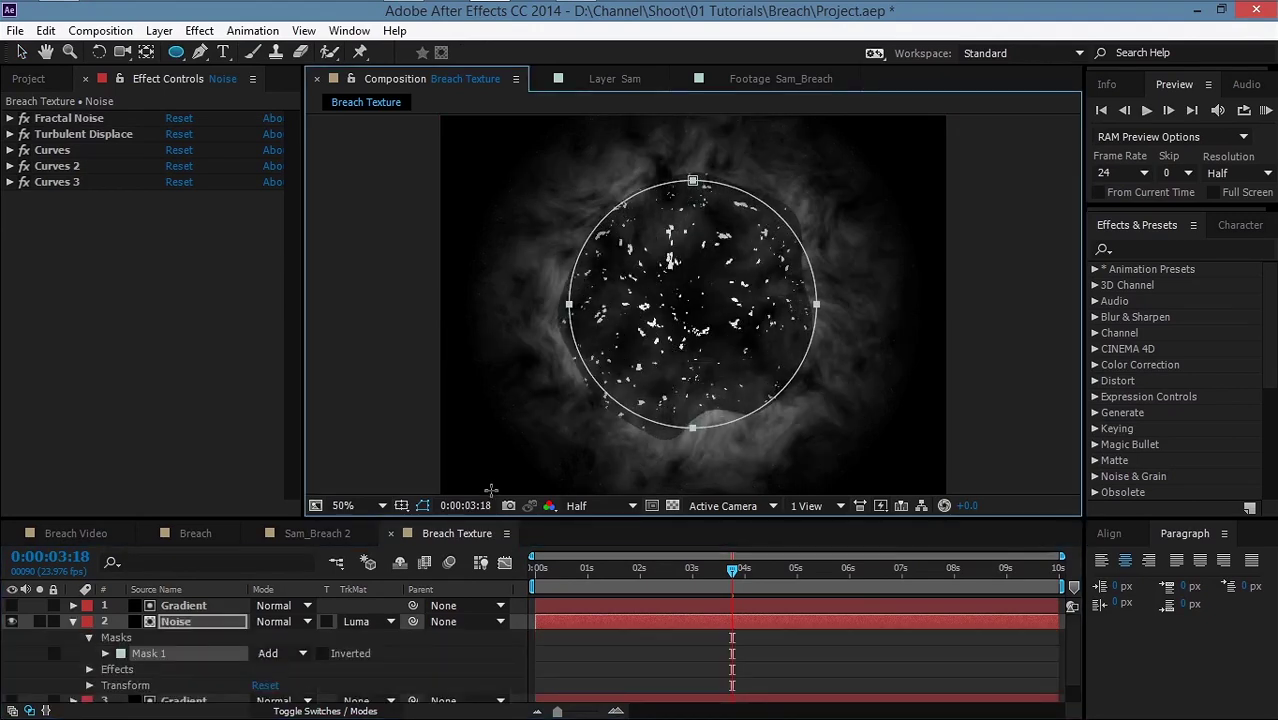
pyautogui.click(287, 580)
pyautogui.click(273, 654)
pyautogui.click(284, 551)
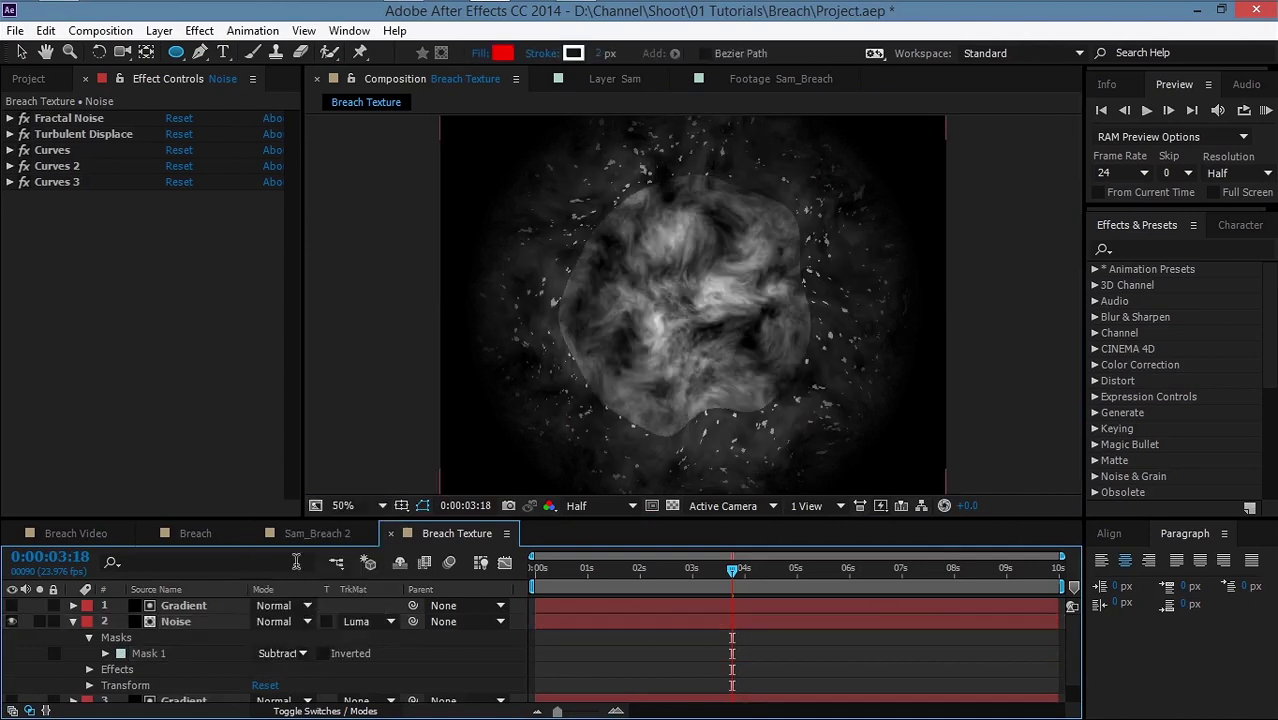
# Step: Feather the upper Noise layer's circular mask by 89 pixels
pyautogui.click(170, 623)
pyautogui.press('f')
pyautogui.moveTo(284, 654); pyautogui.dragTo(365, 664)
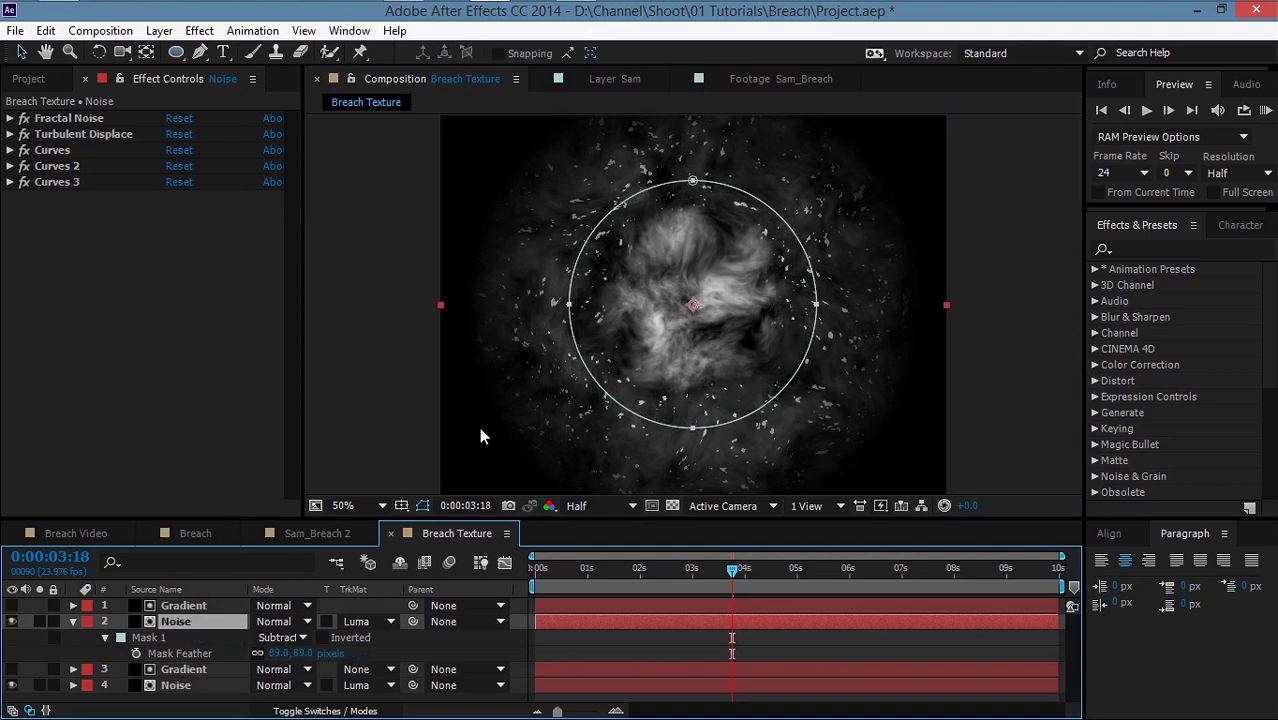
# Step: Set the upper Noise layer's blending mode to Add and preview the combined texture
pyautogui.click(288, 623)
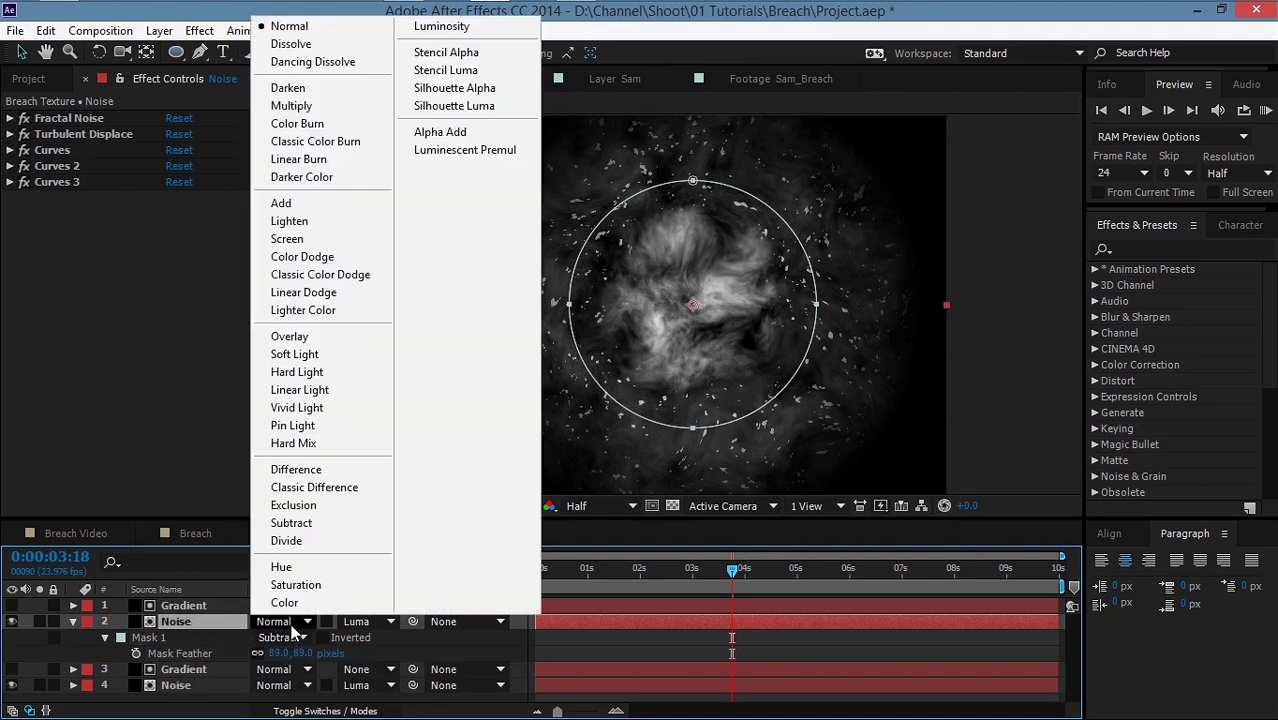
pyautogui.click(283, 203)
pyautogui.click(341, 258)
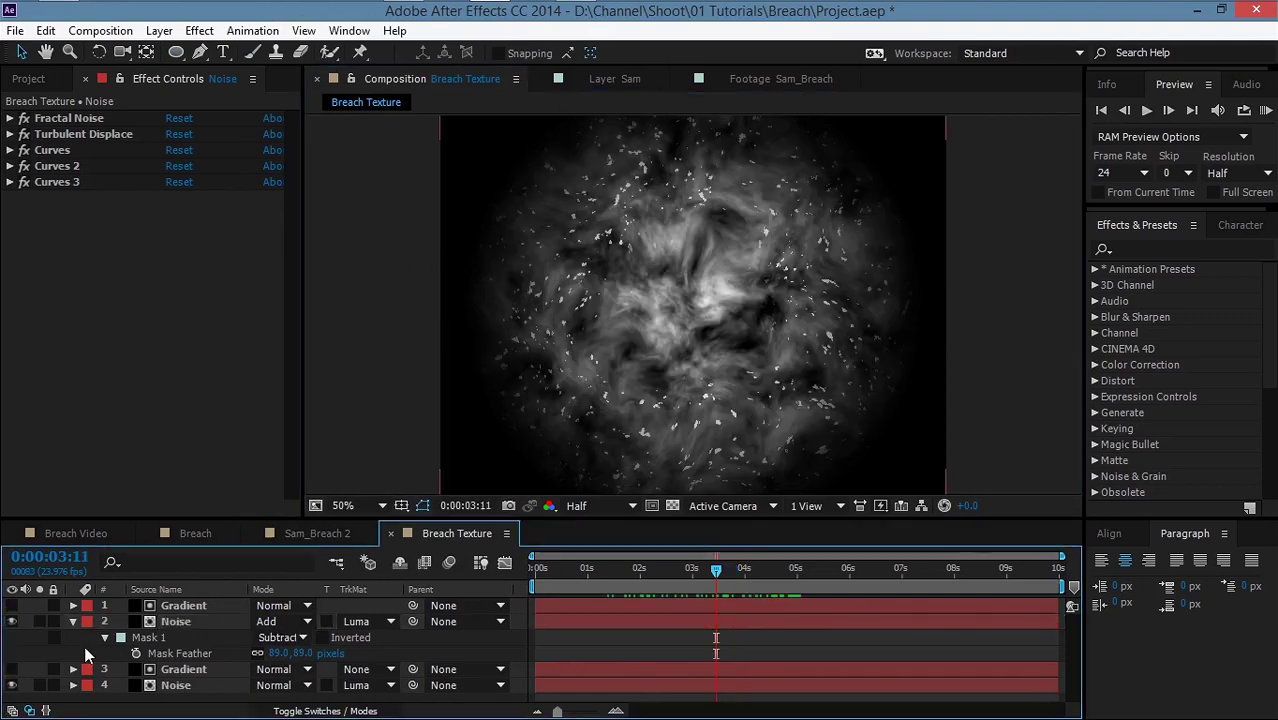
pyautogui.click(72, 621)
# Step: Create a new adjustment layer above the noise layers and name it Glass
pyautogui.rightClick(110, 686)
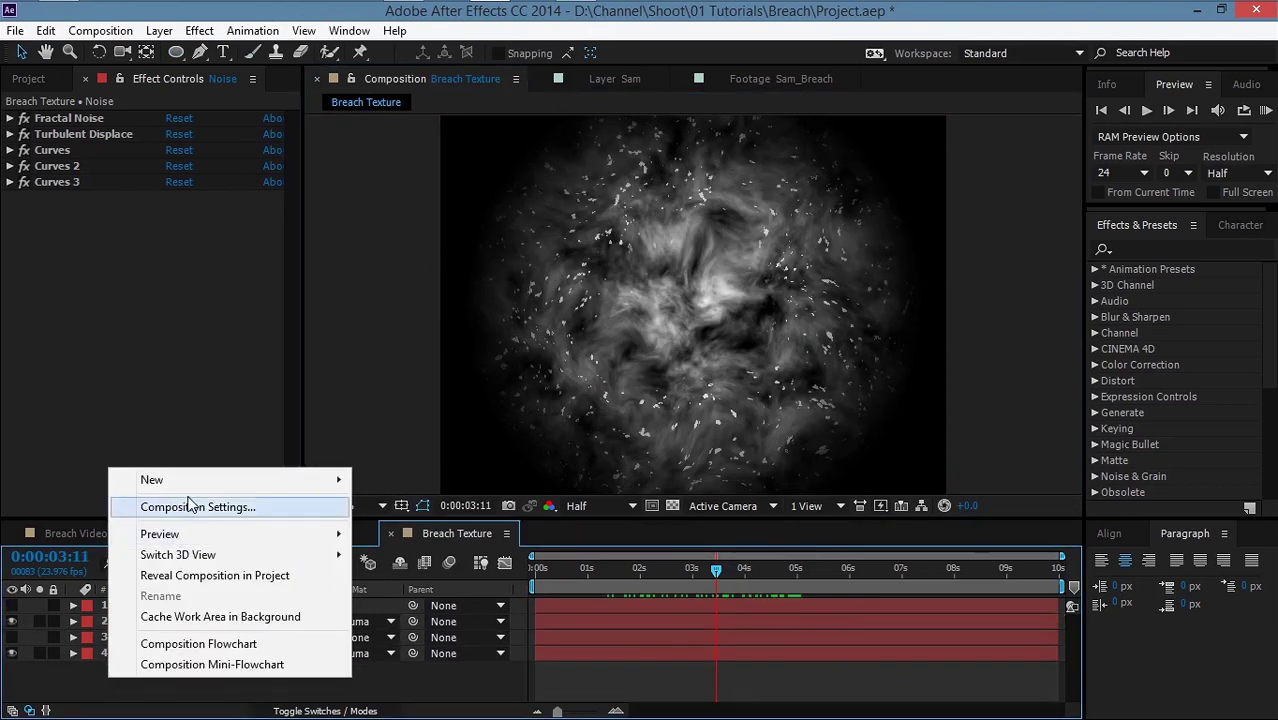
pyautogui.moveTo(328, 482)
pyautogui.click(420, 635)
pyautogui.press('Return')
pyautogui.write('Glass')
pyautogui.press('Return')
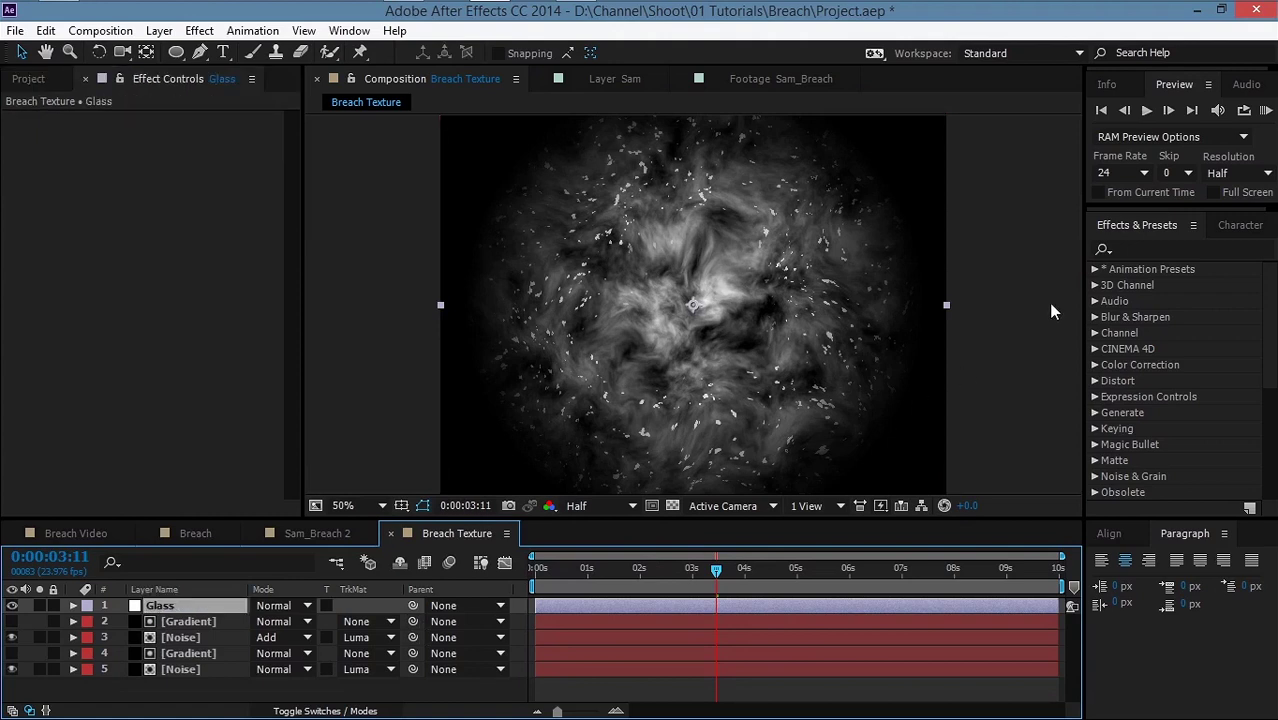
# Step: Find the CC Glass effect and apply it to the Glass layer
pyautogui.click(1138, 248)
pyautogui.write('cc glass')
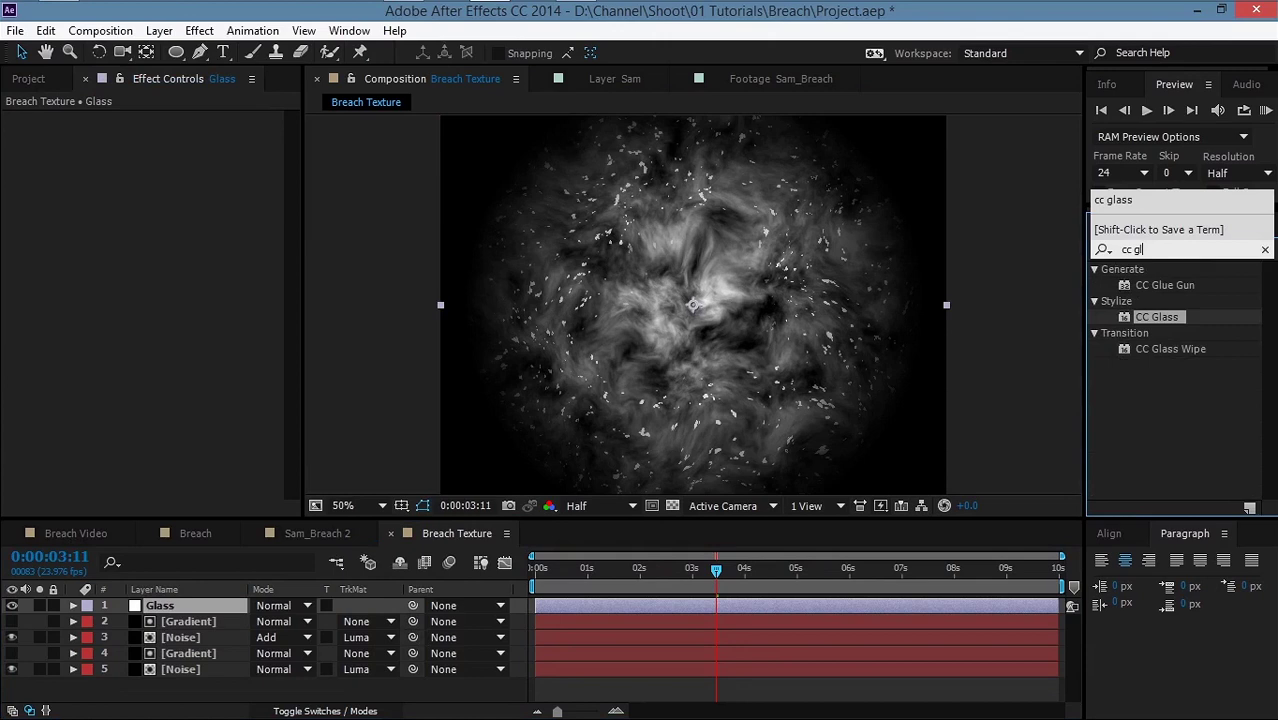
pyautogui.moveTo(1158, 287); pyautogui.dragTo(191, 610)
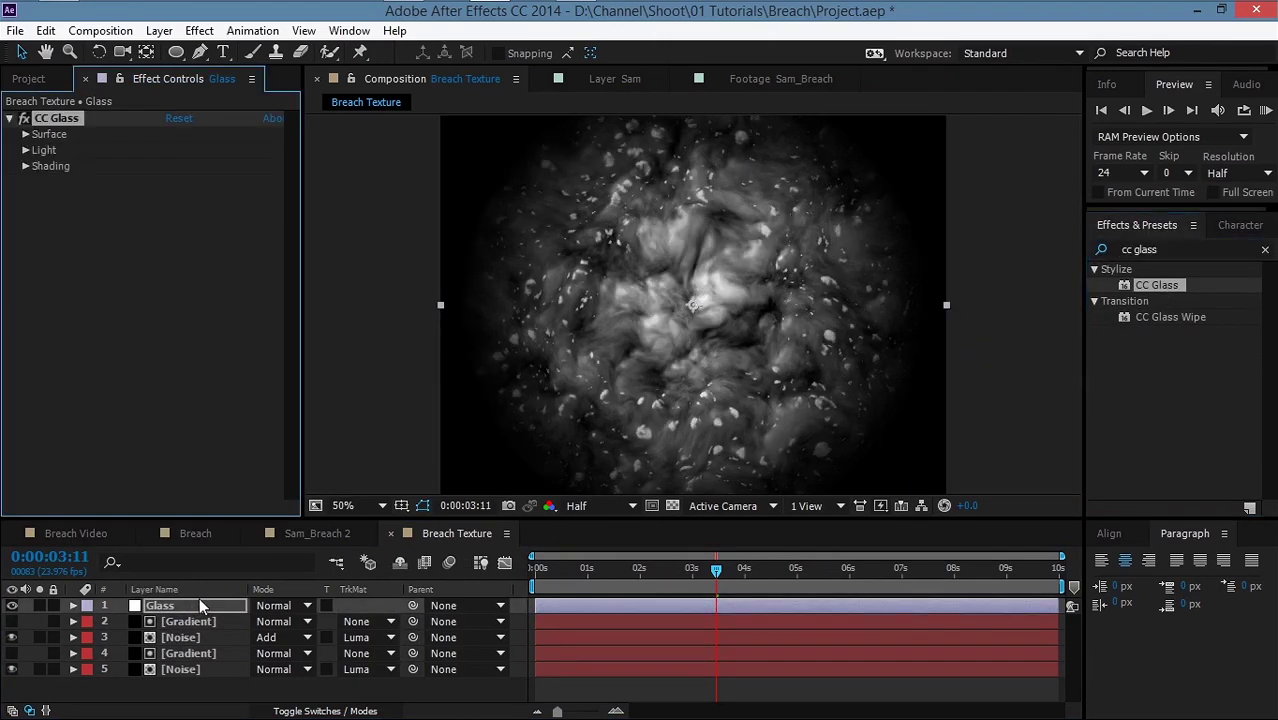
# Step: Set the CC Glass surface softness to 1, height to 50 and displacement to 122
pyautogui.click(25, 134)
pyautogui.click(174, 182)
pyautogui.press('Return')
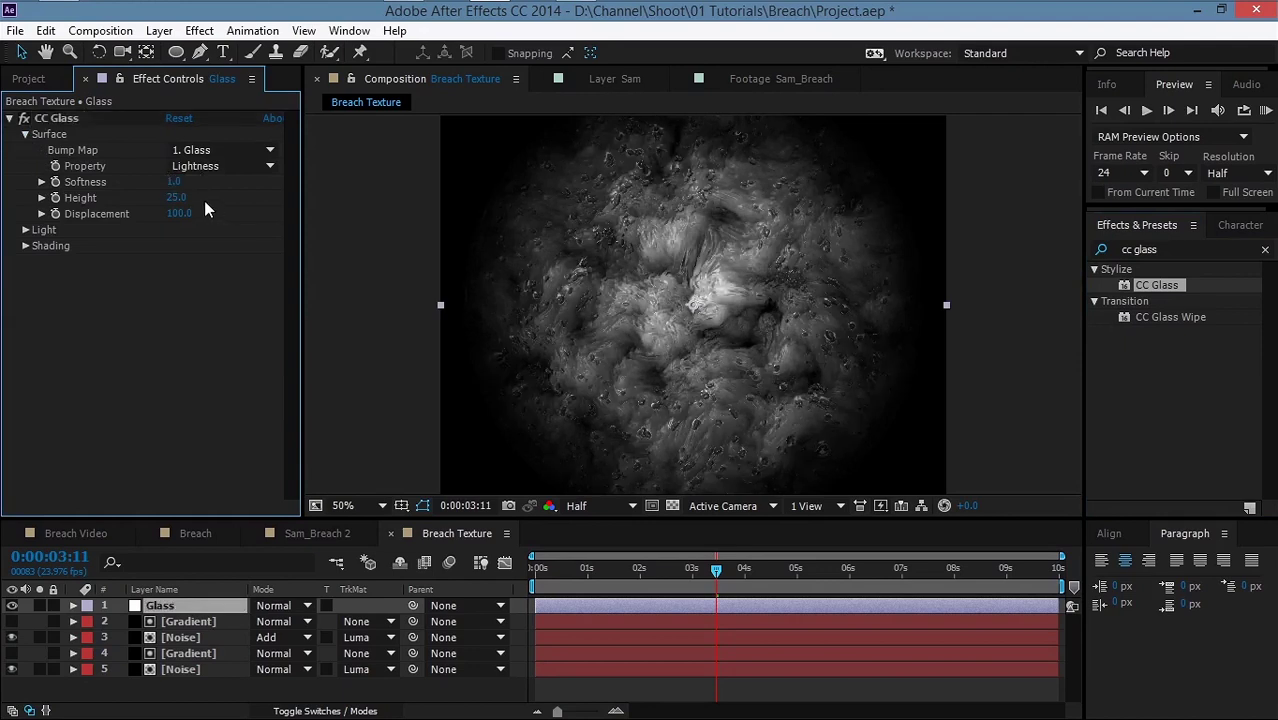
pyautogui.moveTo(178, 197); pyautogui.dragTo(210, 203)
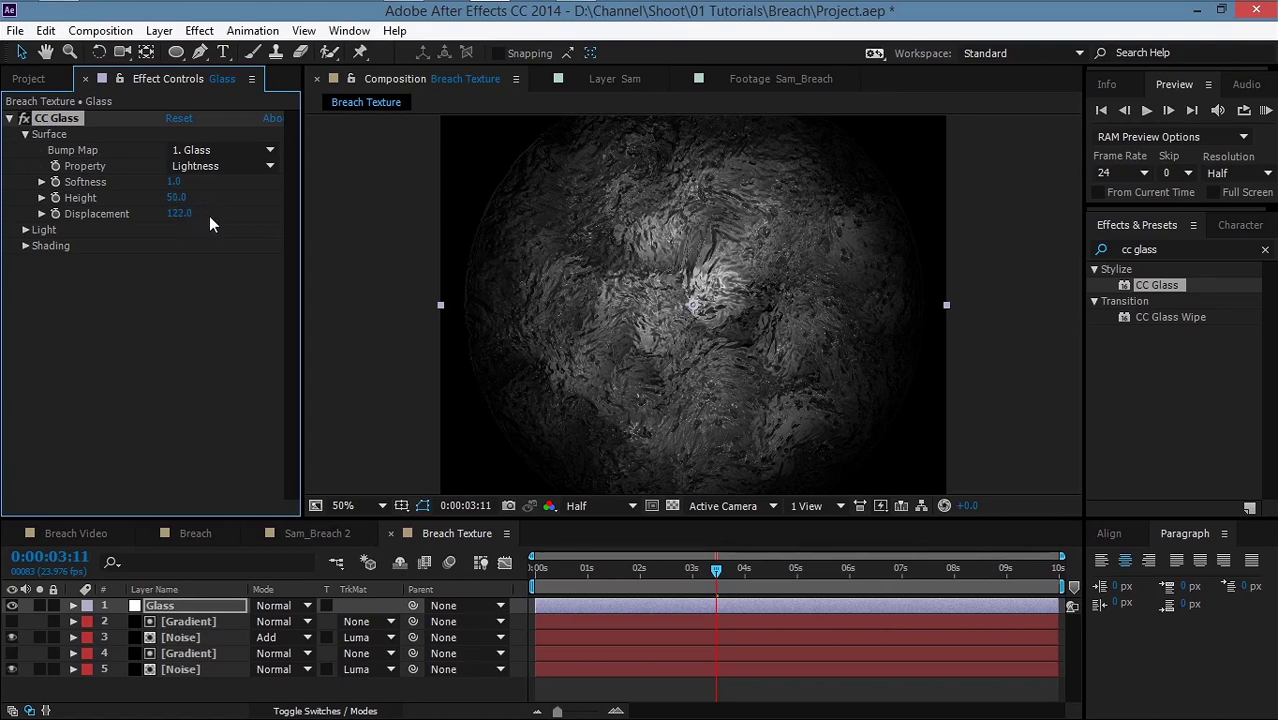
# Step: Set the CC Glass light intensity to 119 and light height to 25
pyautogui.click(25, 230)
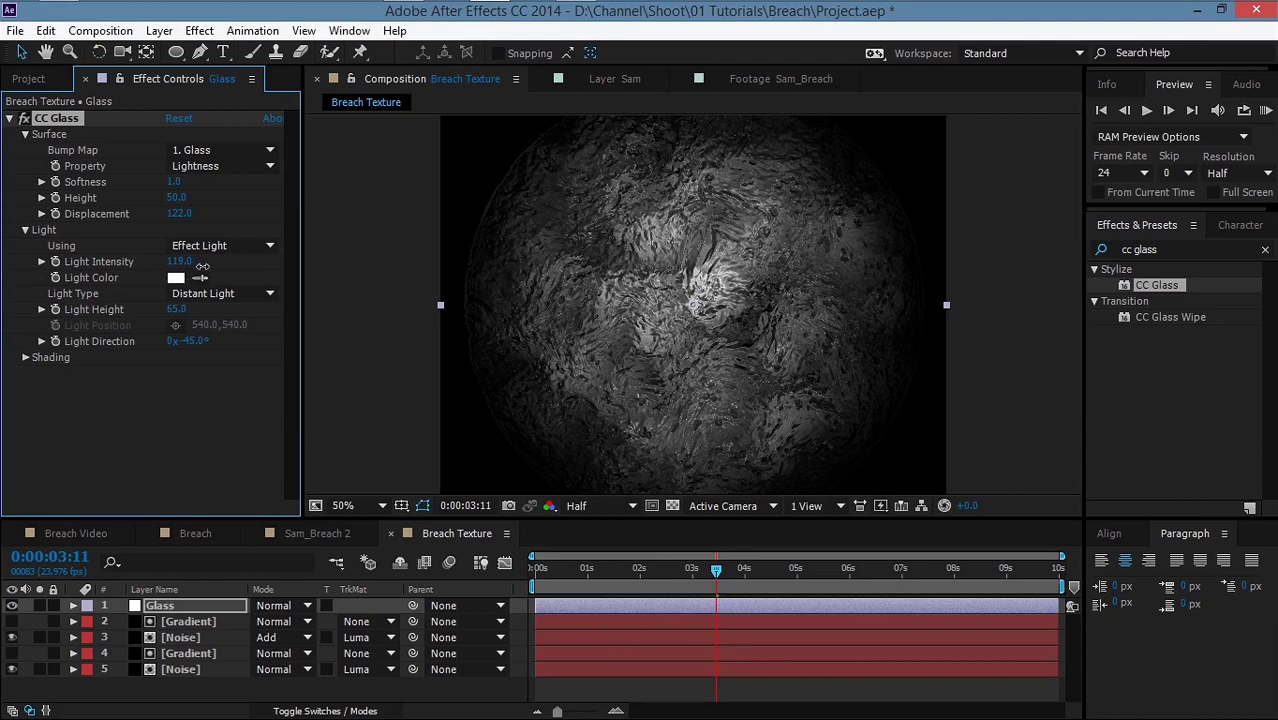
pyautogui.moveTo(176, 310); pyautogui.dragTo(150, 315)
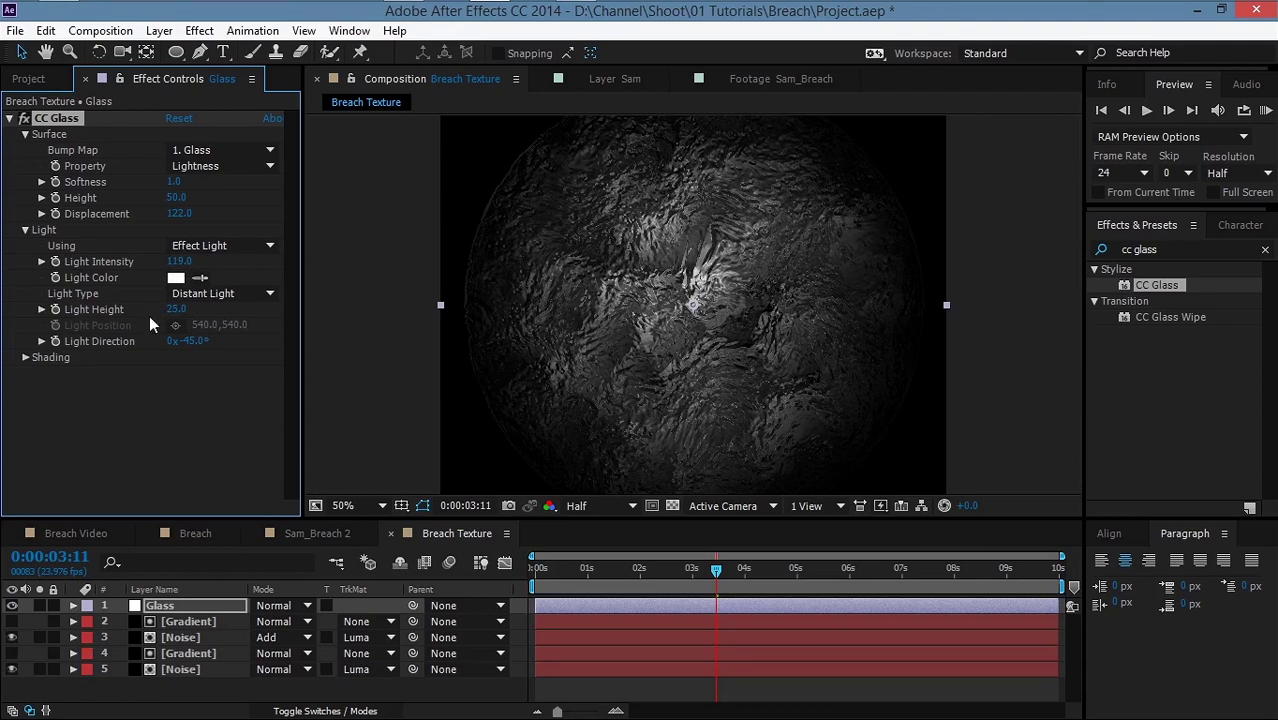
pyautogui.click(370, 312)
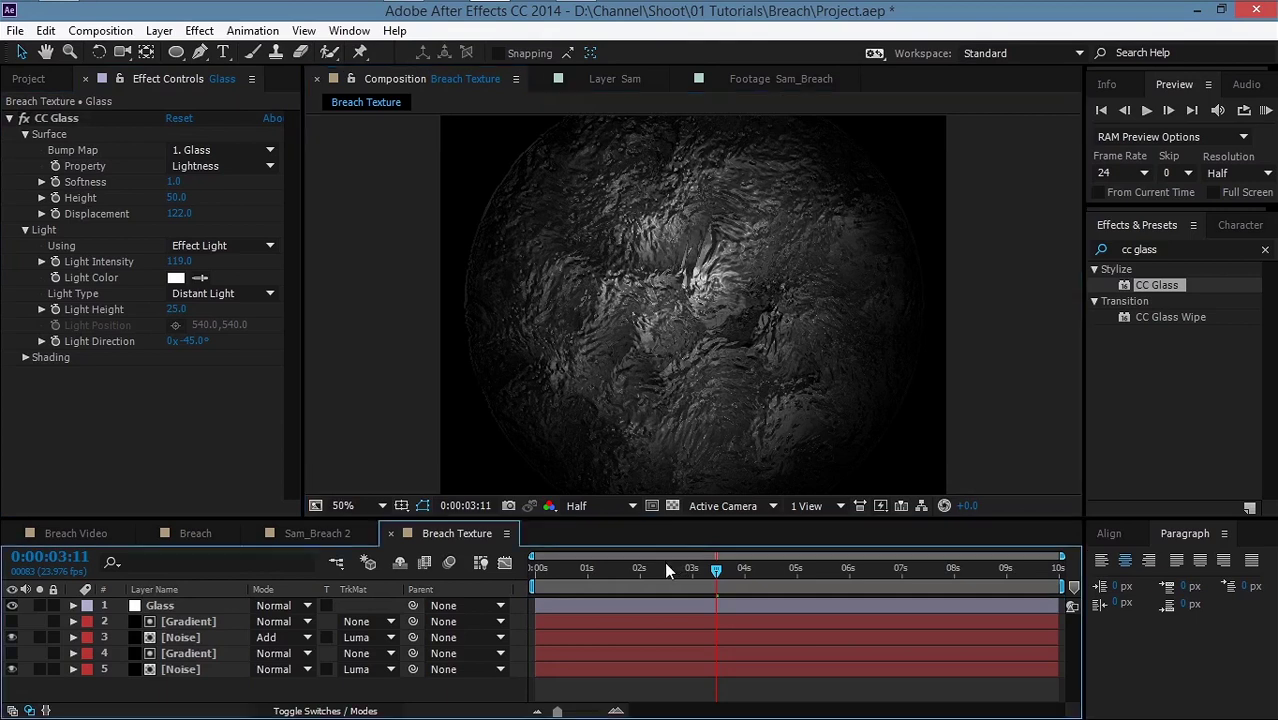
# Step: Create a black solid named BG and place it beneath all the other layers in the composition
pyautogui.moveTo(678, 568); pyautogui.dragTo(703, 568)
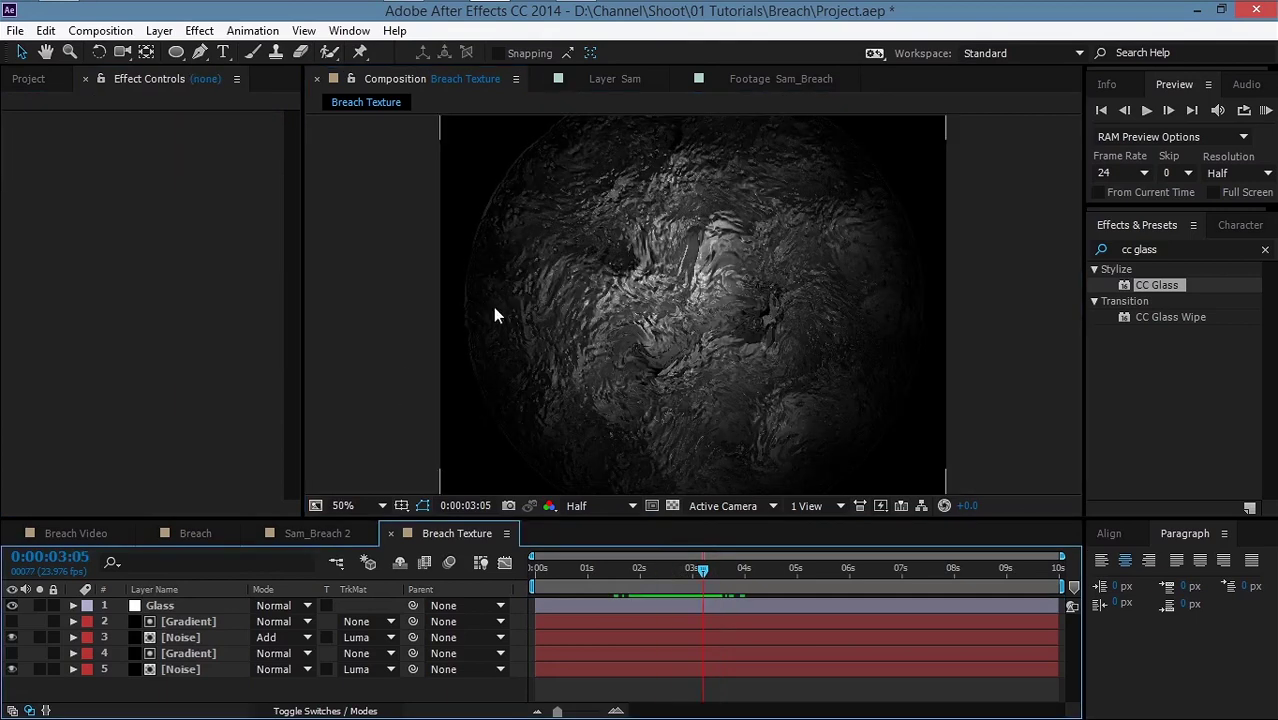
pyautogui.rightClick(191, 687)
pyautogui.moveTo(426, 491)
pyautogui.click(478, 536)
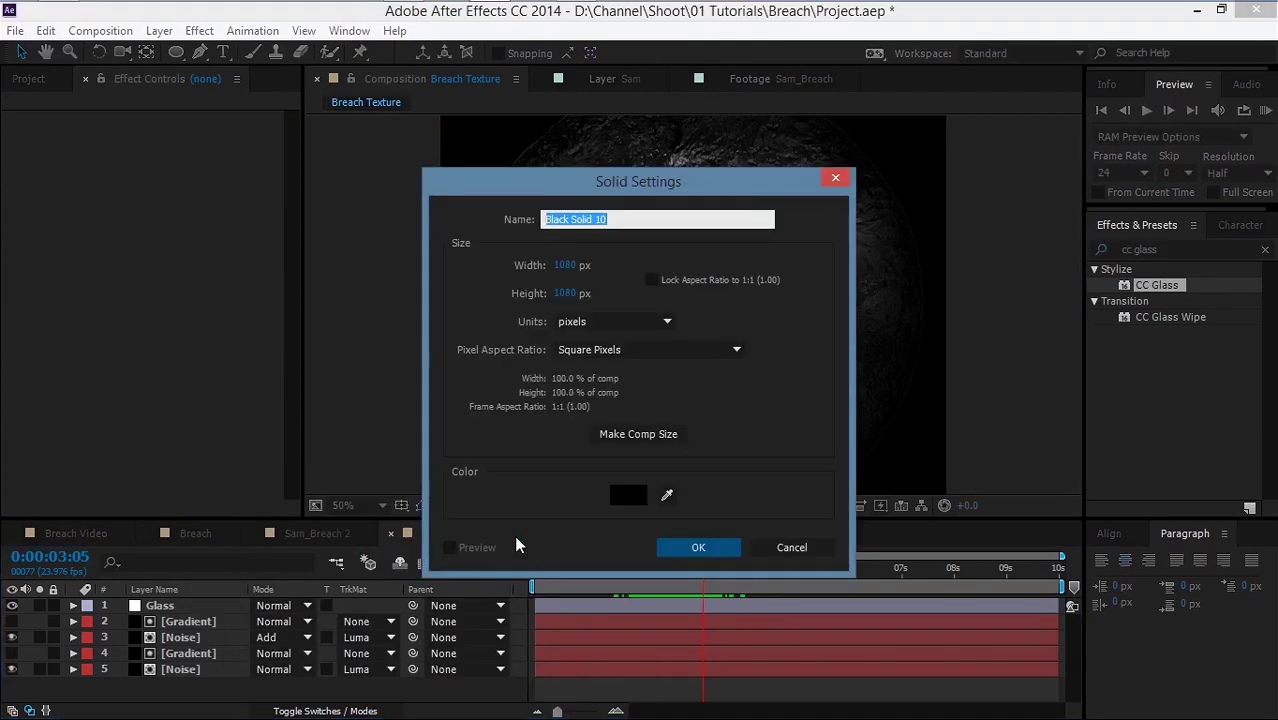
pyautogui.write('BG')
pyautogui.press('Return')
pyautogui.moveTo(171, 607); pyautogui.dragTo(172, 690)
pyautogui.click(330, 415)
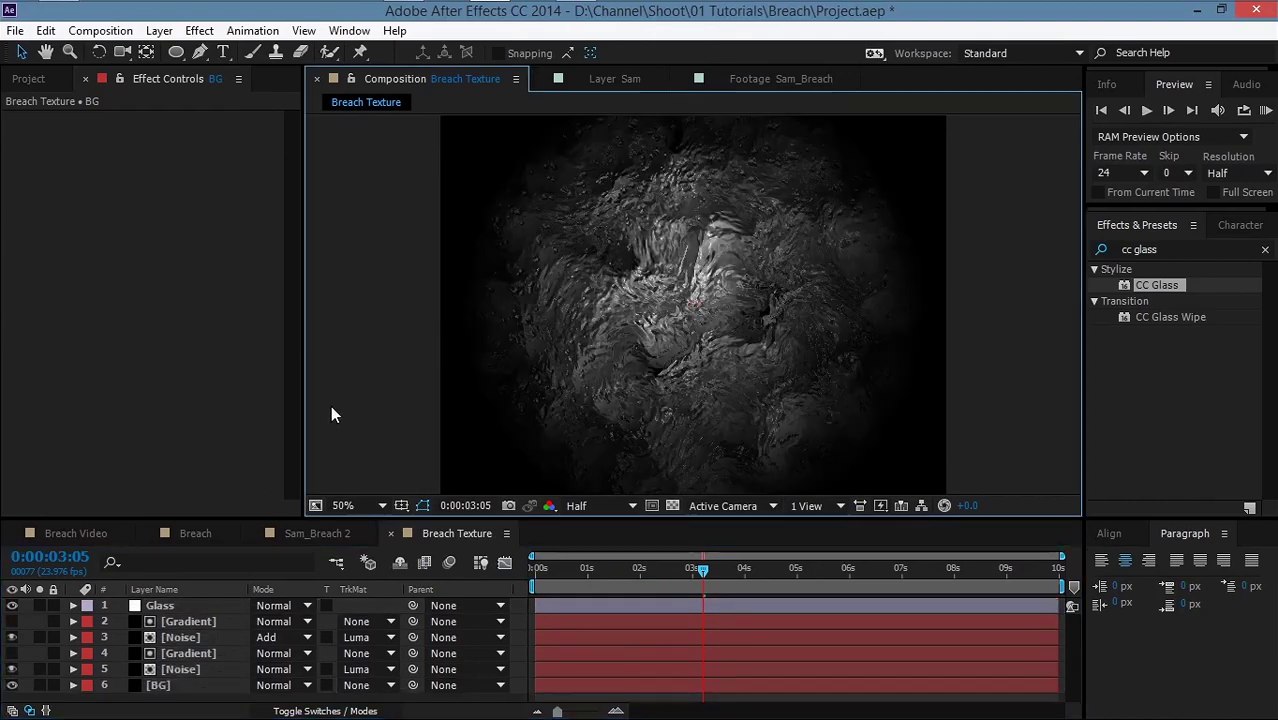
pyautogui.click(505, 326)
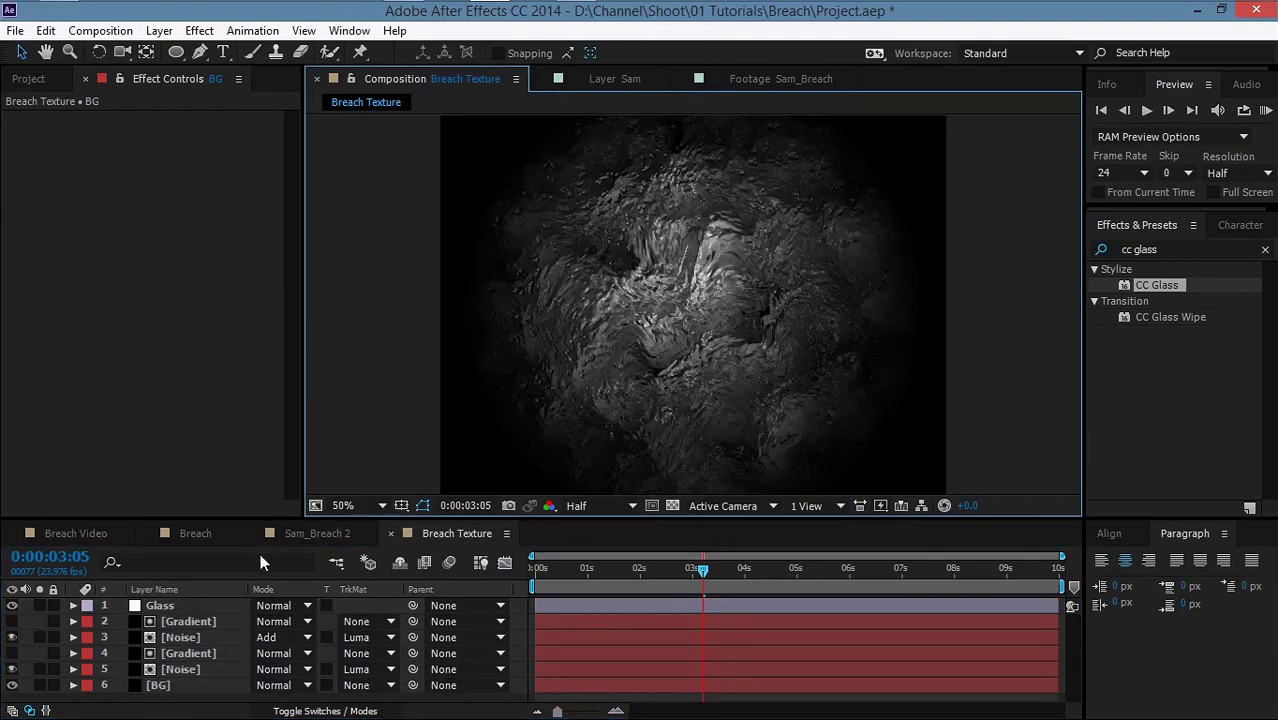
# Step: Duplicate the upper Gradient layer and move the copy above the Glass layer
pyautogui.click(178, 622)
pyautogui.hotkey('ctrl', 'd')
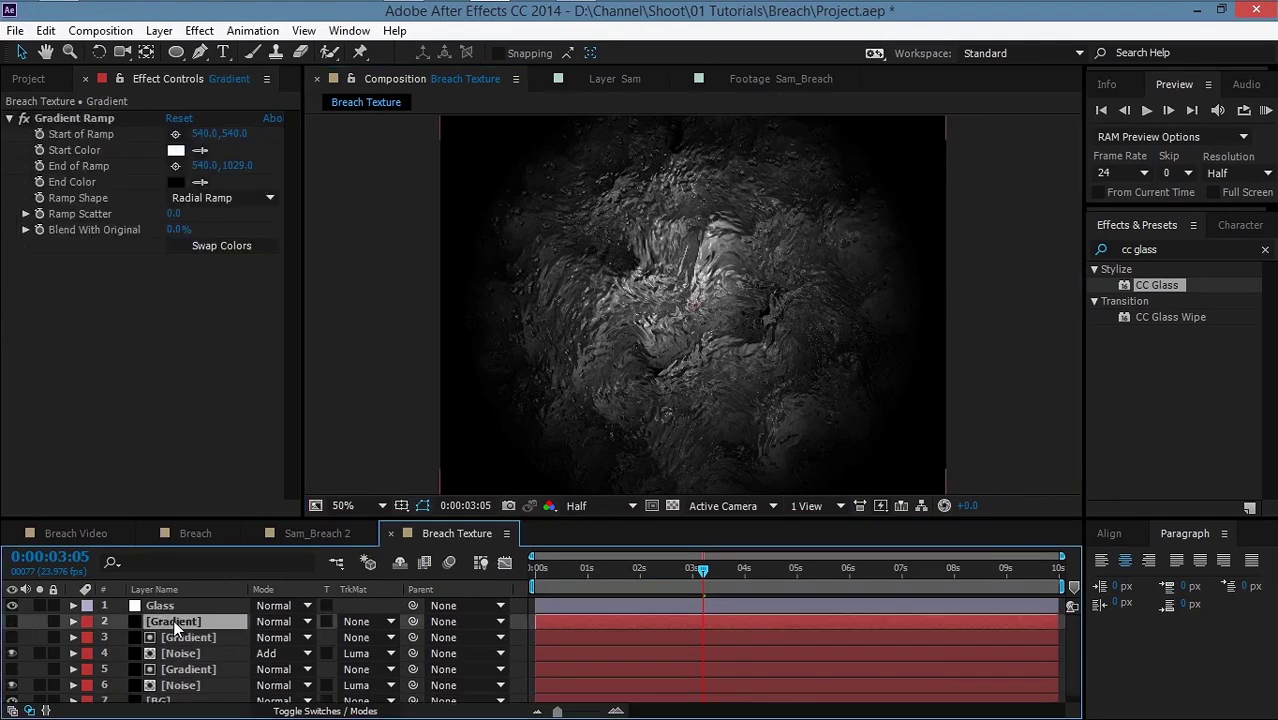
pyautogui.press('Return')
pyautogui.moveTo(174, 622); pyautogui.dragTo(178, 601)
# Step: Use the copied gradient as a Luma Inverted matte for the Glass layer and shorten its End of Ramp to about 540, 844
pyautogui.click(300, 622)
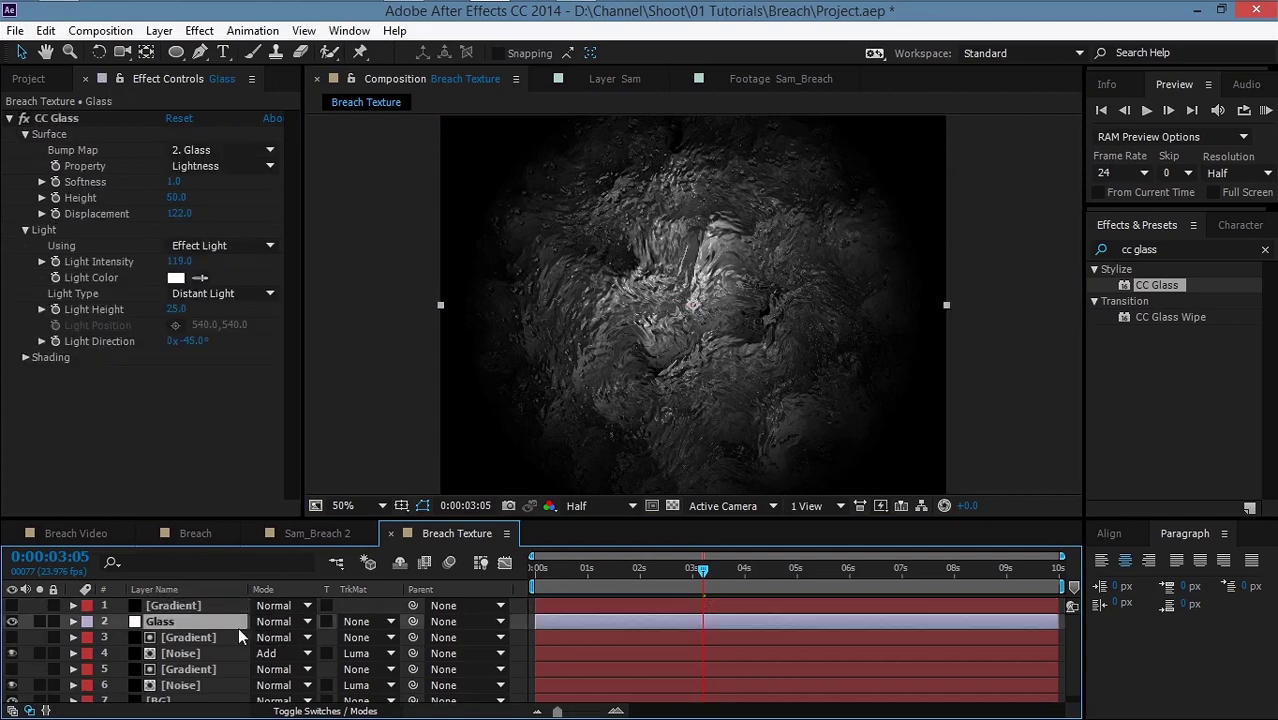
pyautogui.click(381, 632)
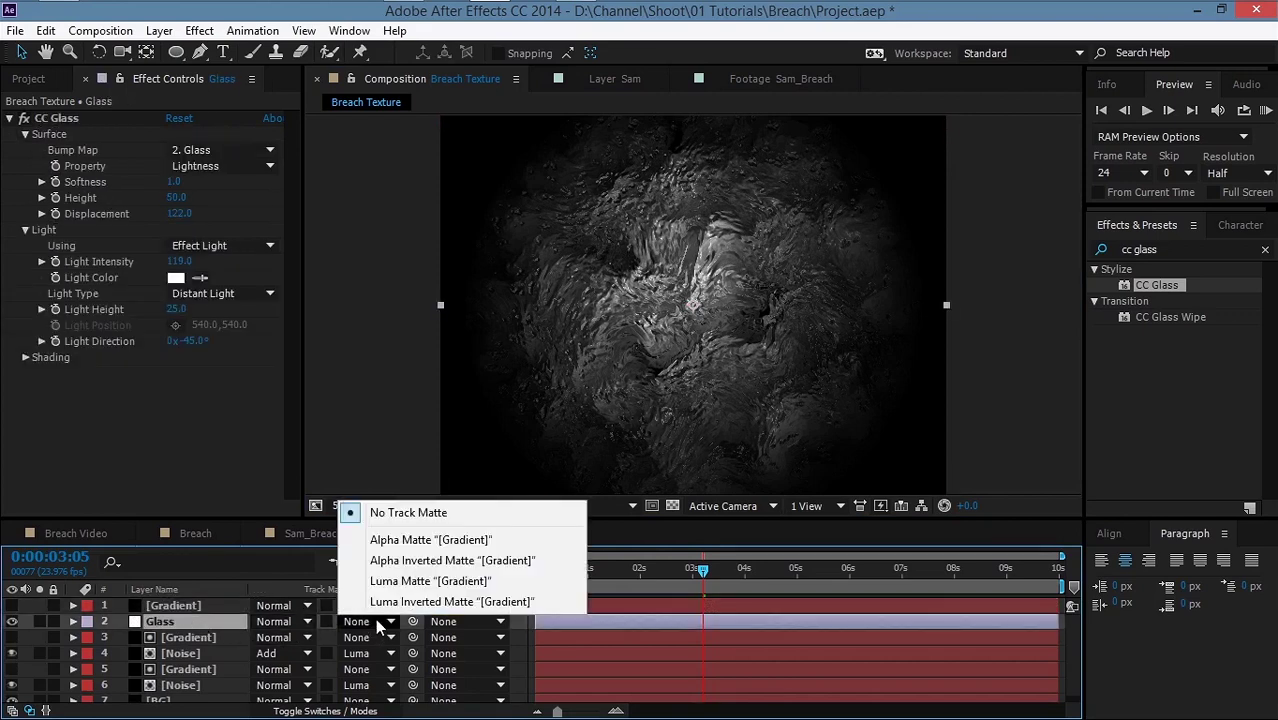
pyautogui.click(384, 605)
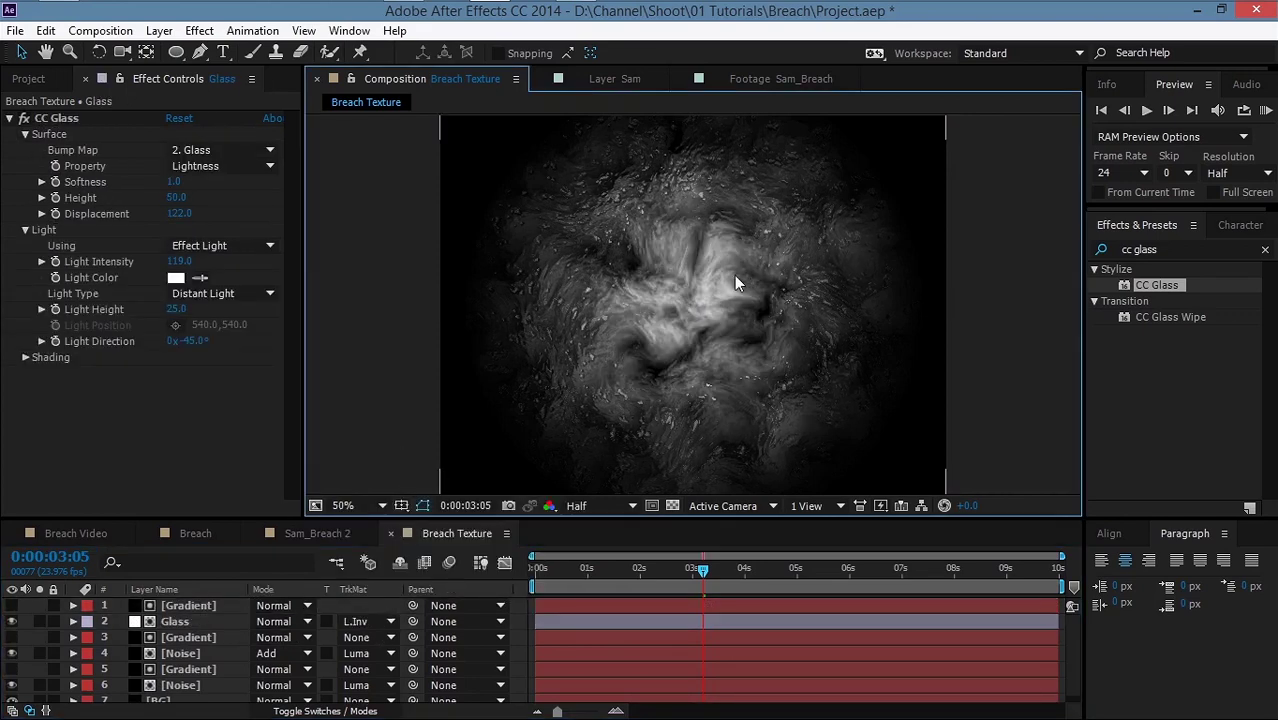
pyautogui.click(200, 604)
pyautogui.moveTo(243, 175); pyautogui.dragTo(57, 180)
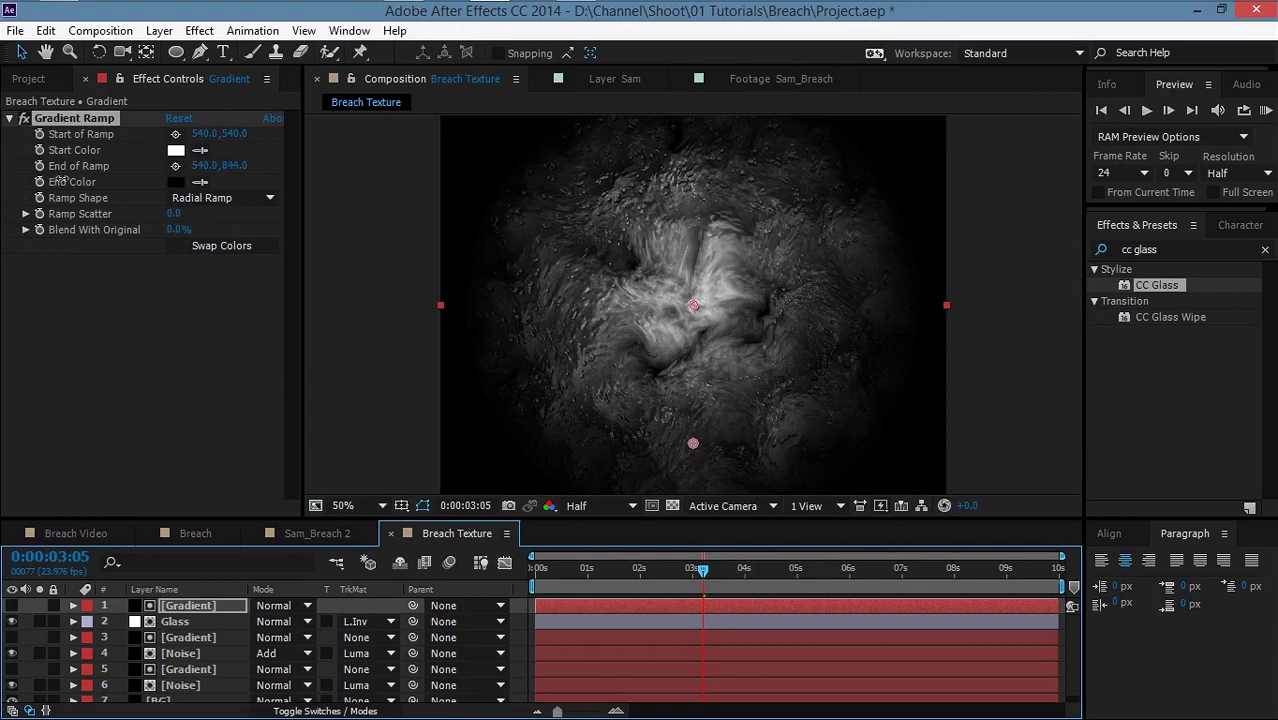
# Step: Create a new adjustment layer at the top of the layer stack and name it Displace
pyautogui.hotkey('ctrl', 'Down')
pyautogui.rightClick(38, 605)
pyautogui.moveTo(116, 418)
pyautogui.click(314, 550)
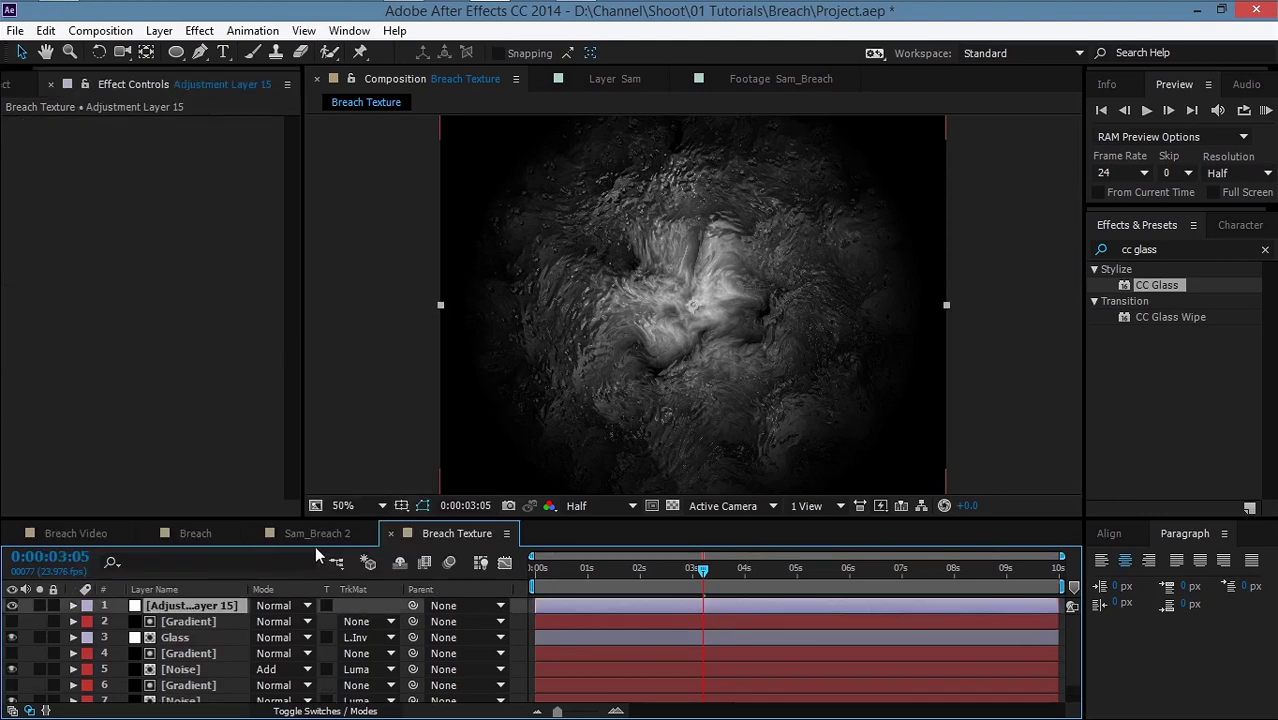
pyautogui.press('Return')
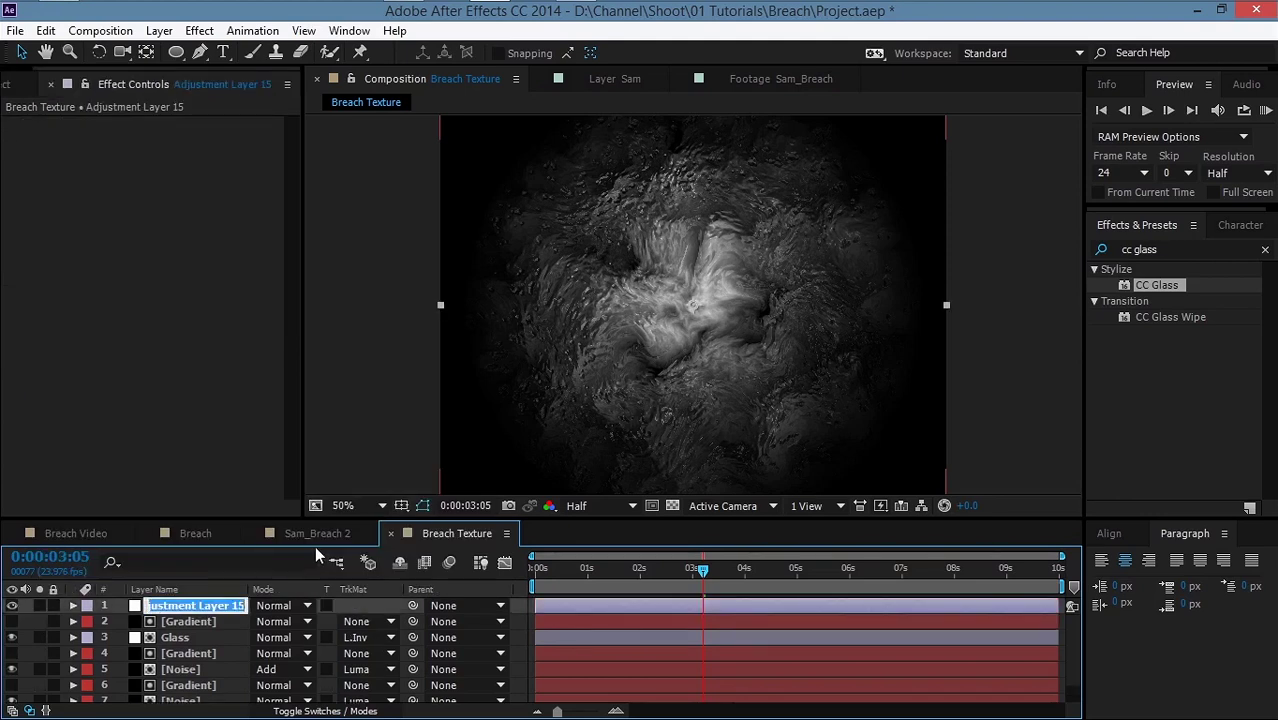
pyautogui.write('Displace')
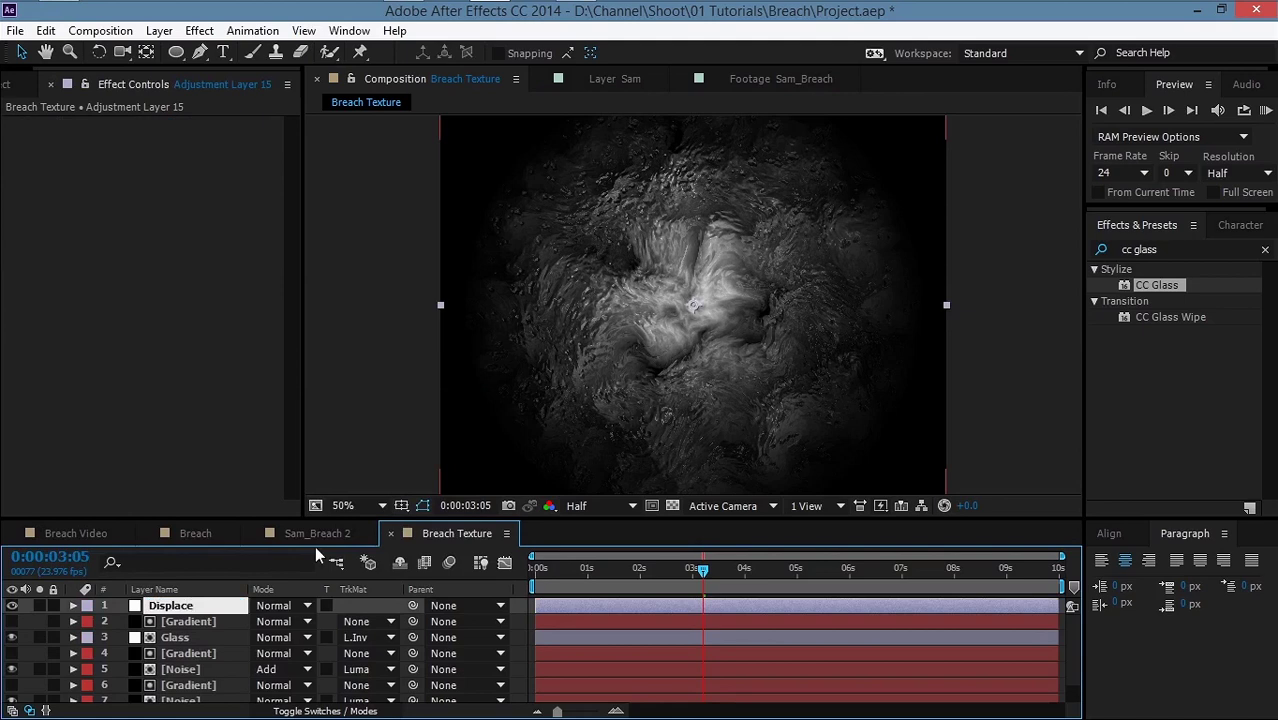
pyautogui.press('Return')
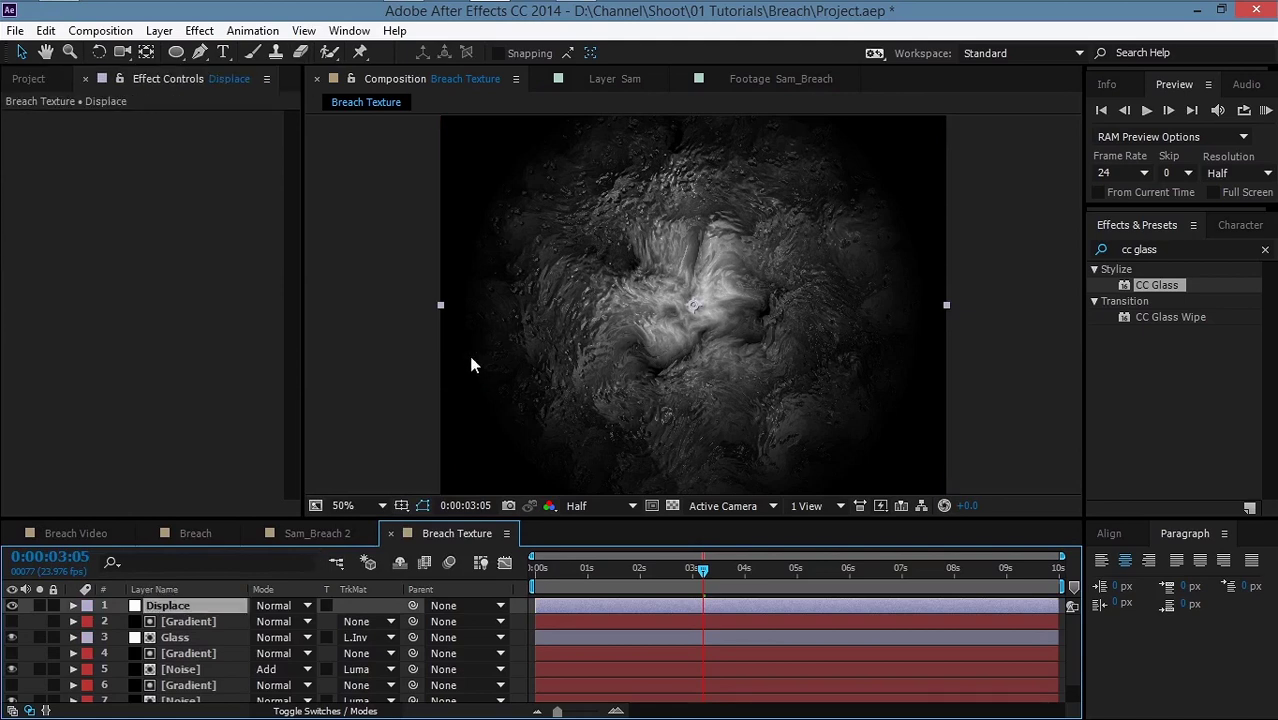
# Step: Apply Turbulent Displace to the Displace layer, set its Amount to 20 and preview the motion
pyautogui.click(200, 31)
pyautogui.moveTo(330, 244)
pyautogui.click(490, 690)
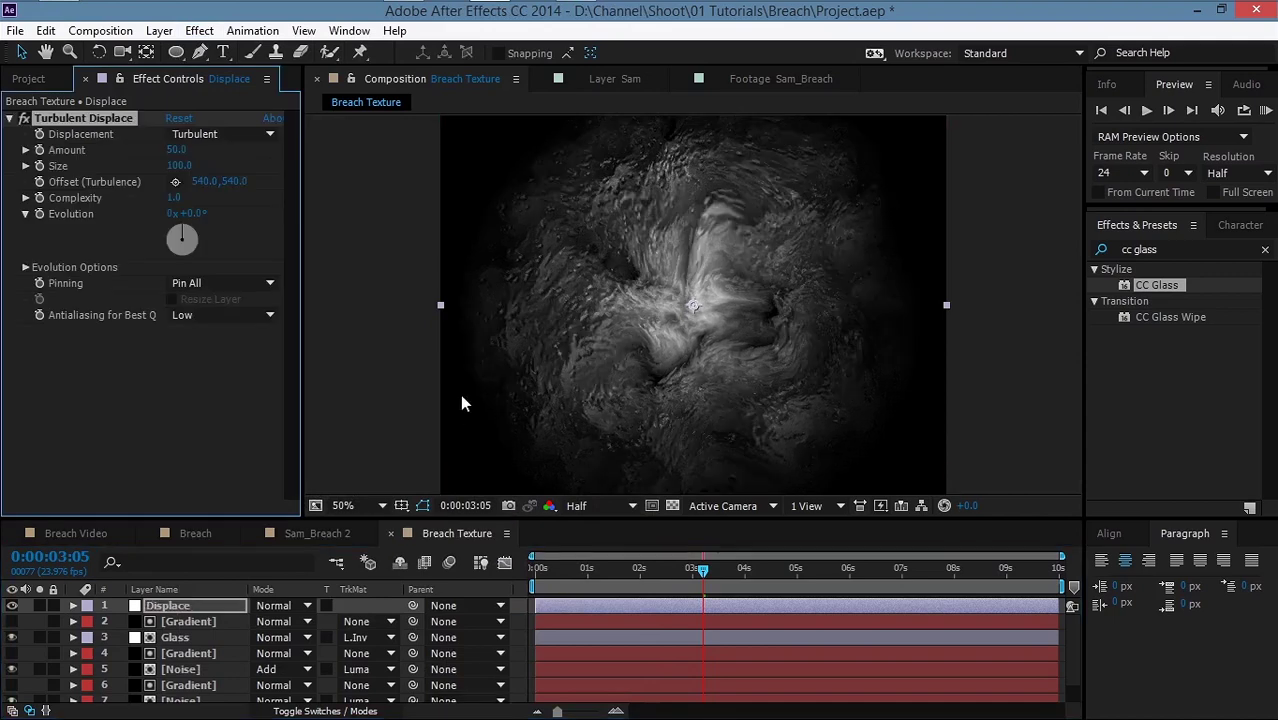
pyautogui.moveTo(168, 151); pyautogui.dragTo(168, 151)
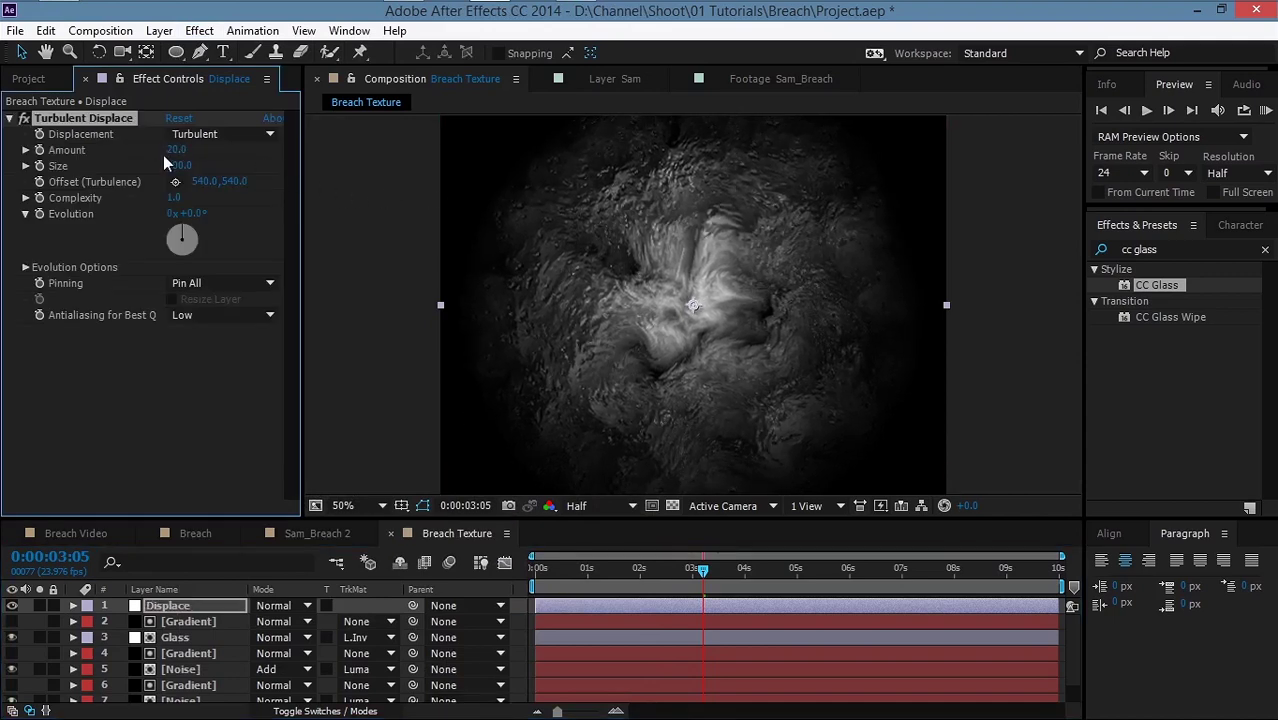
pyautogui.moveTo(660, 578); pyautogui.dragTo(700, 588)
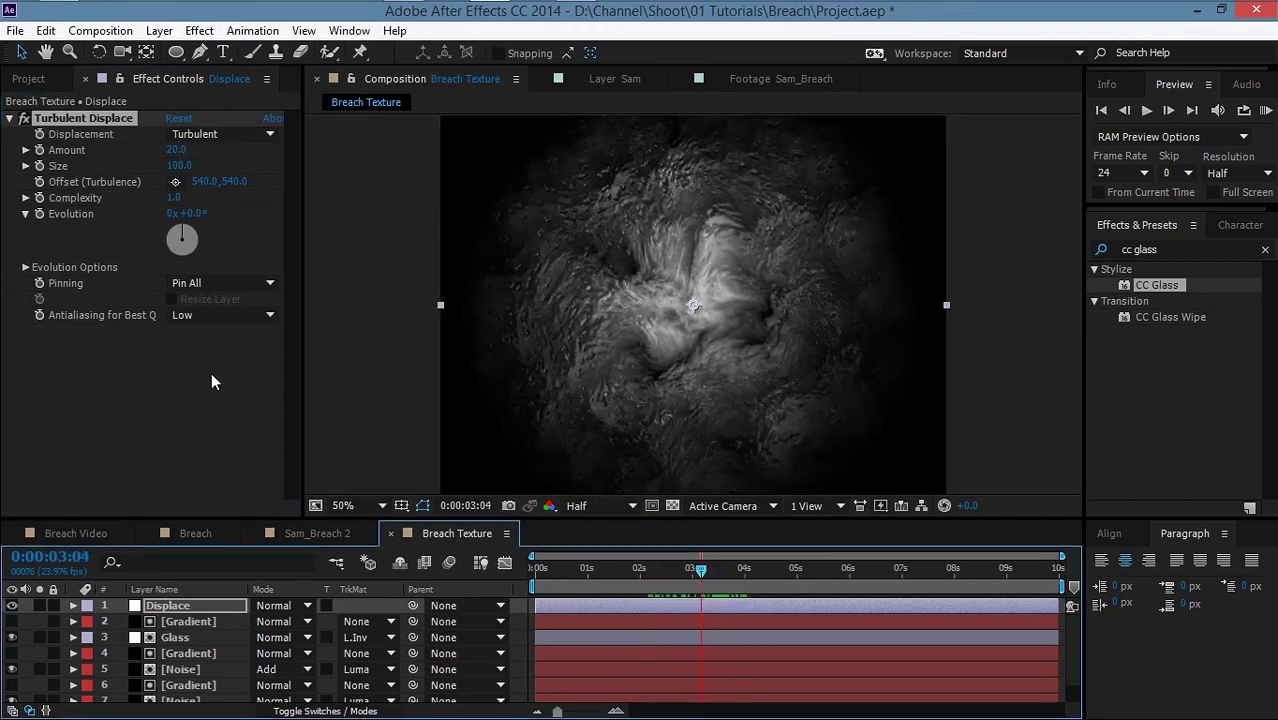
# Step: Animate the Turbulent Displace Evolution with the expression time*100 and preview the motion
pyautogui.keyDown('alt'); pyautogui.click(44, 212); pyautogui.keyUp('alt')
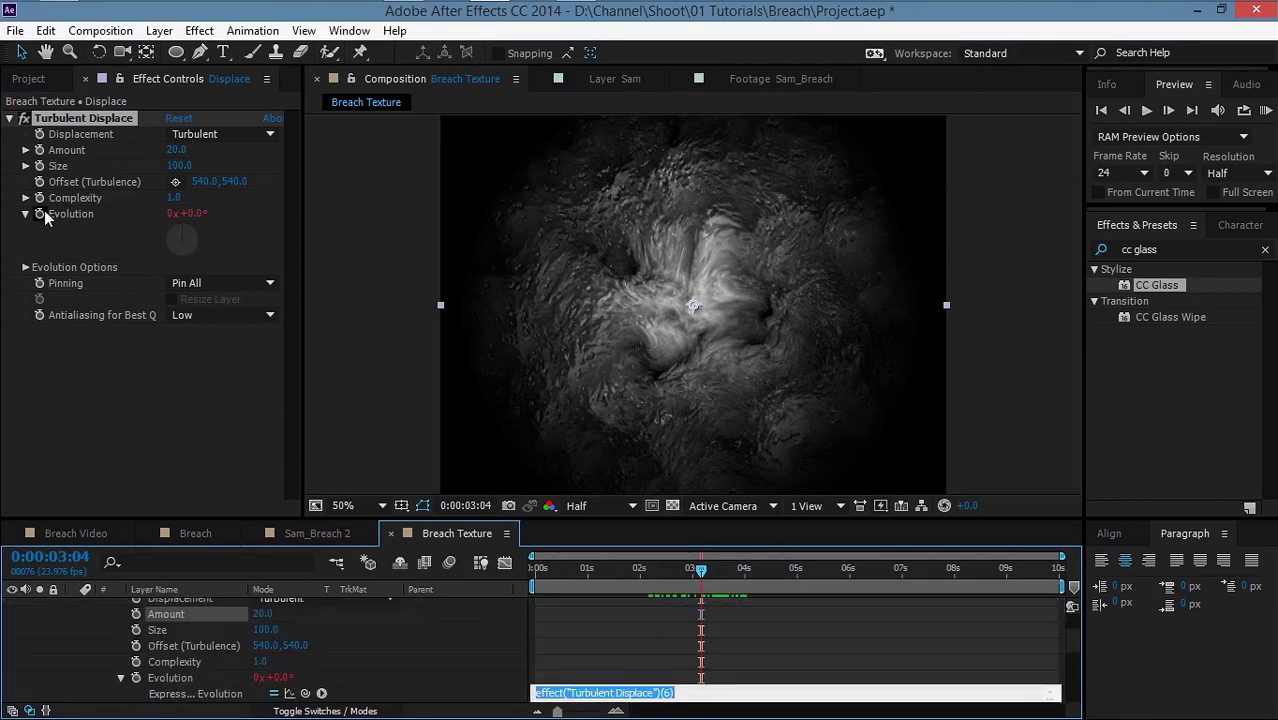
pyautogui.write('ti')
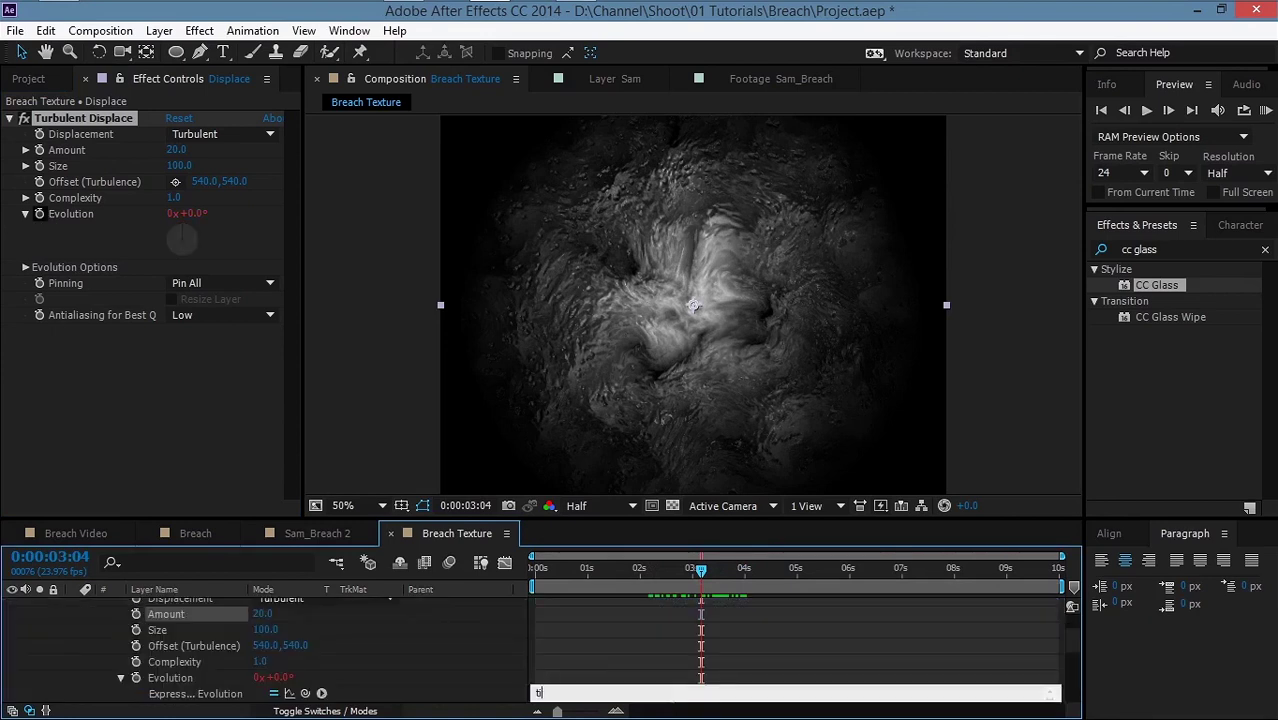
pyautogui.write('me*100')
pyautogui.click(659, 558)
pyautogui.moveTo(642, 564); pyautogui.dragTo(697, 578)
pyautogui.press('u')
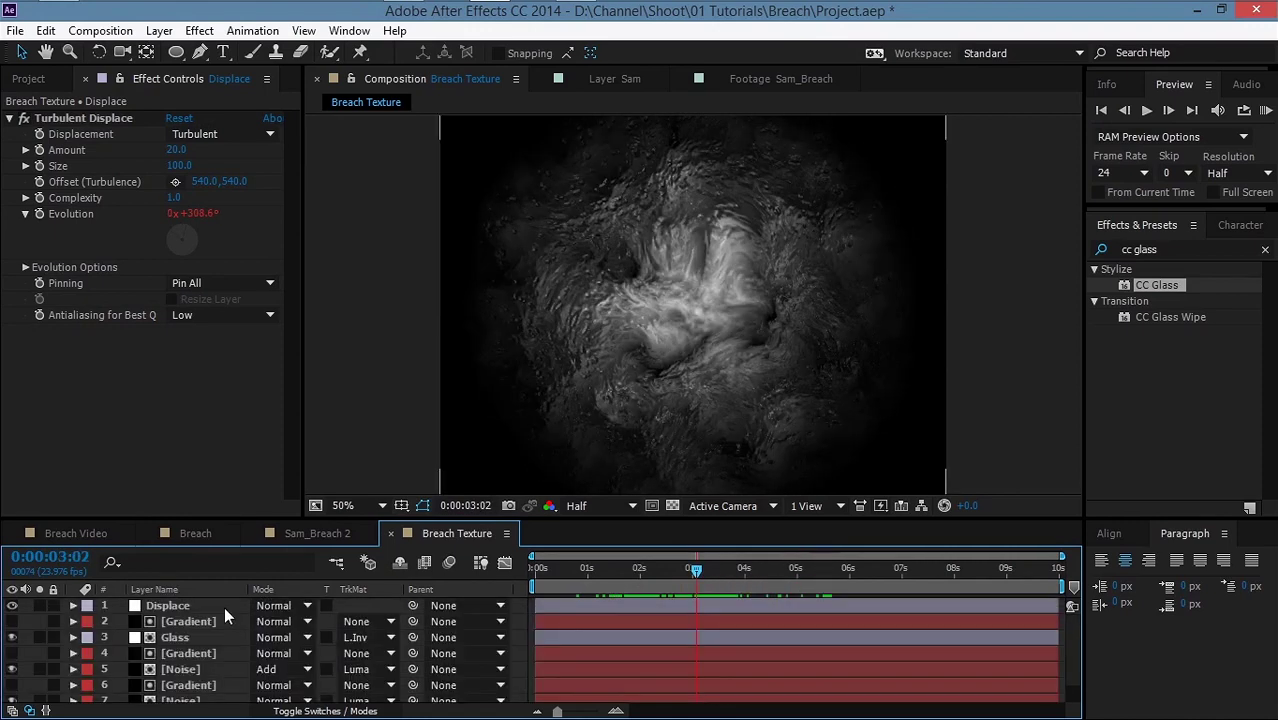
# Step: Create a new black solid named CenterGlow at the top of the layer stack
pyautogui.rightClick(28, 624)
pyautogui.moveTo(103, 427)
pyautogui.click(305, 474)
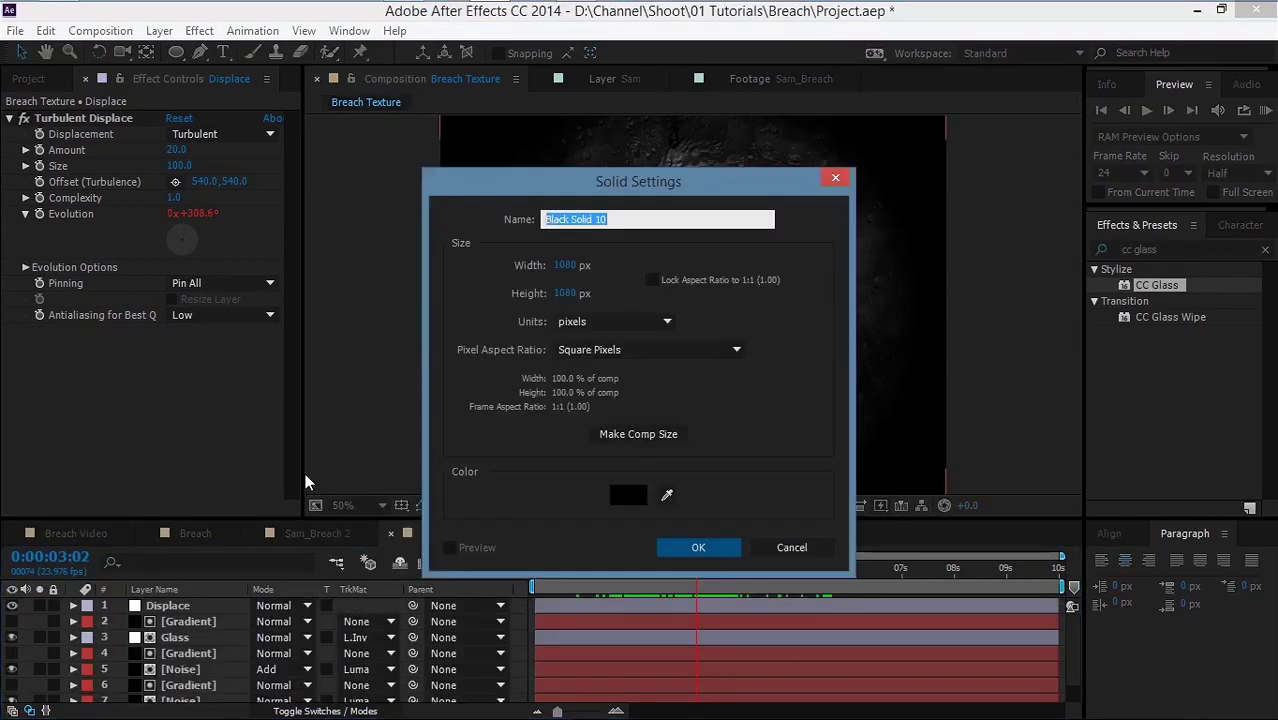
pyautogui.write('CenterGlow')
pyautogui.press('Return')
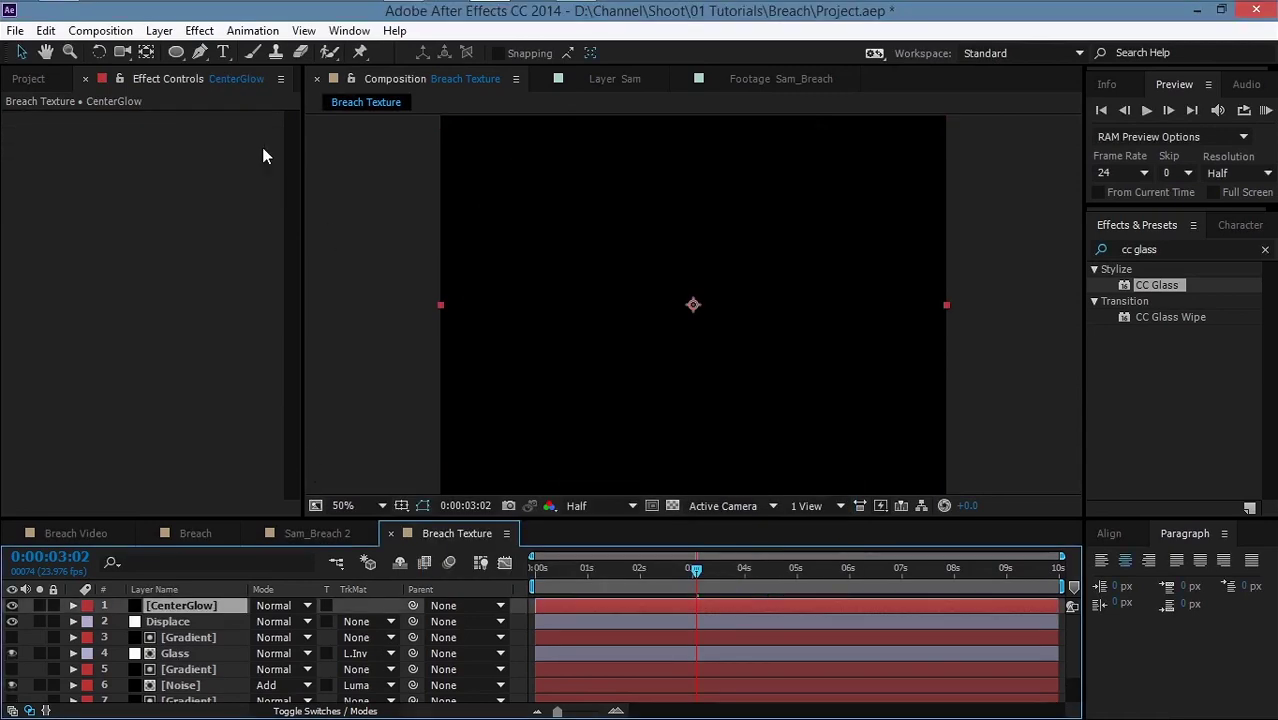
# Step: Apply a Lens Flare effect to the CenterGlow layer with the lens type set to 105mm Prime
pyautogui.click(199, 30)
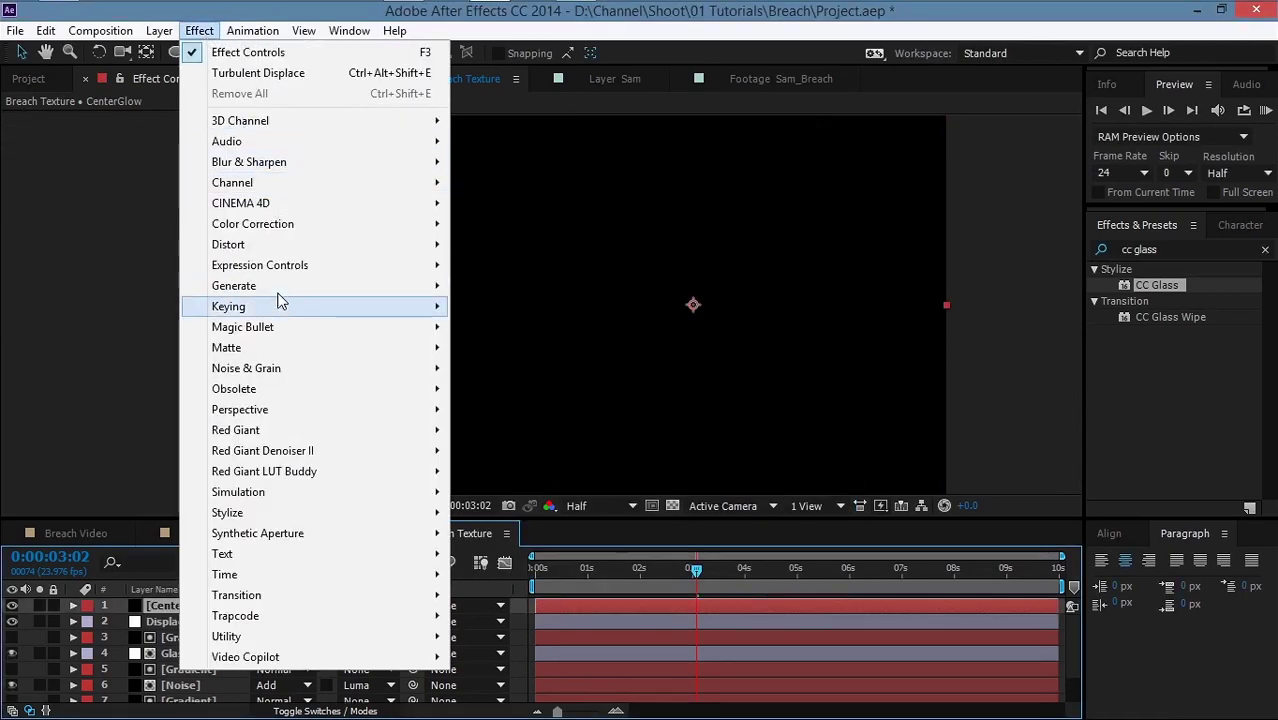
pyautogui.moveTo(240, 286)
pyautogui.click(502, 596)
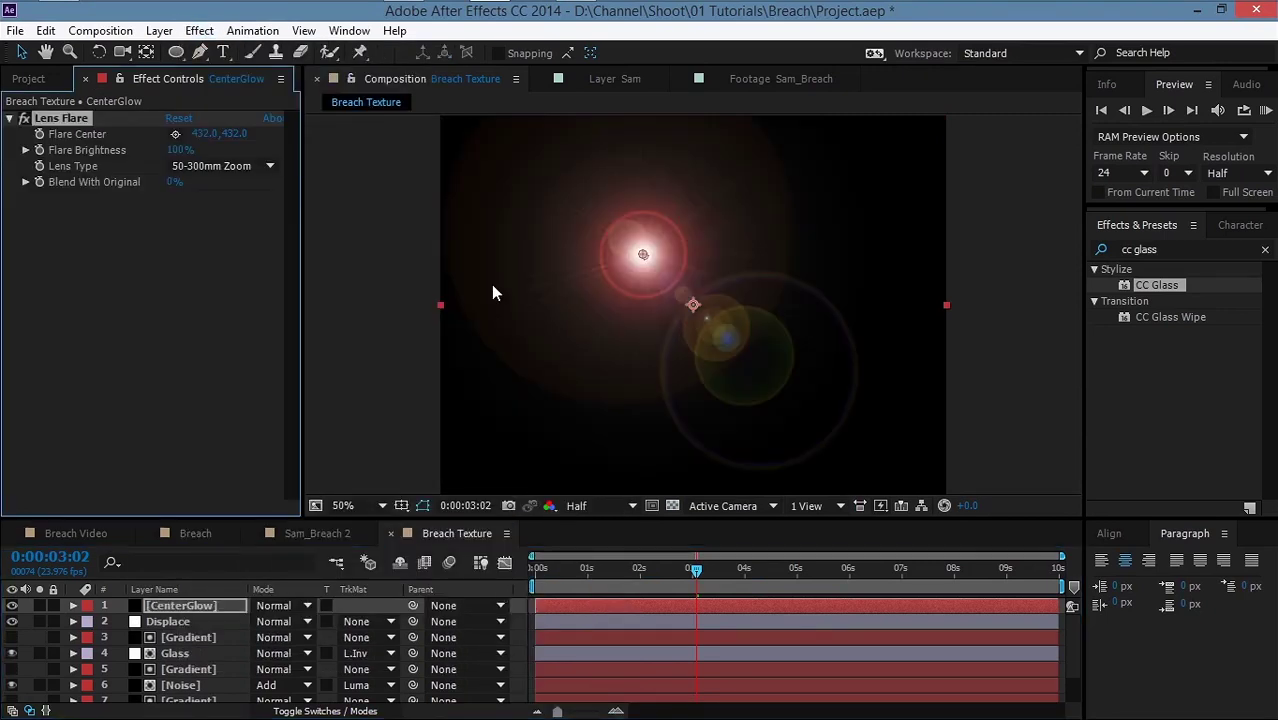
pyautogui.click(210, 166)
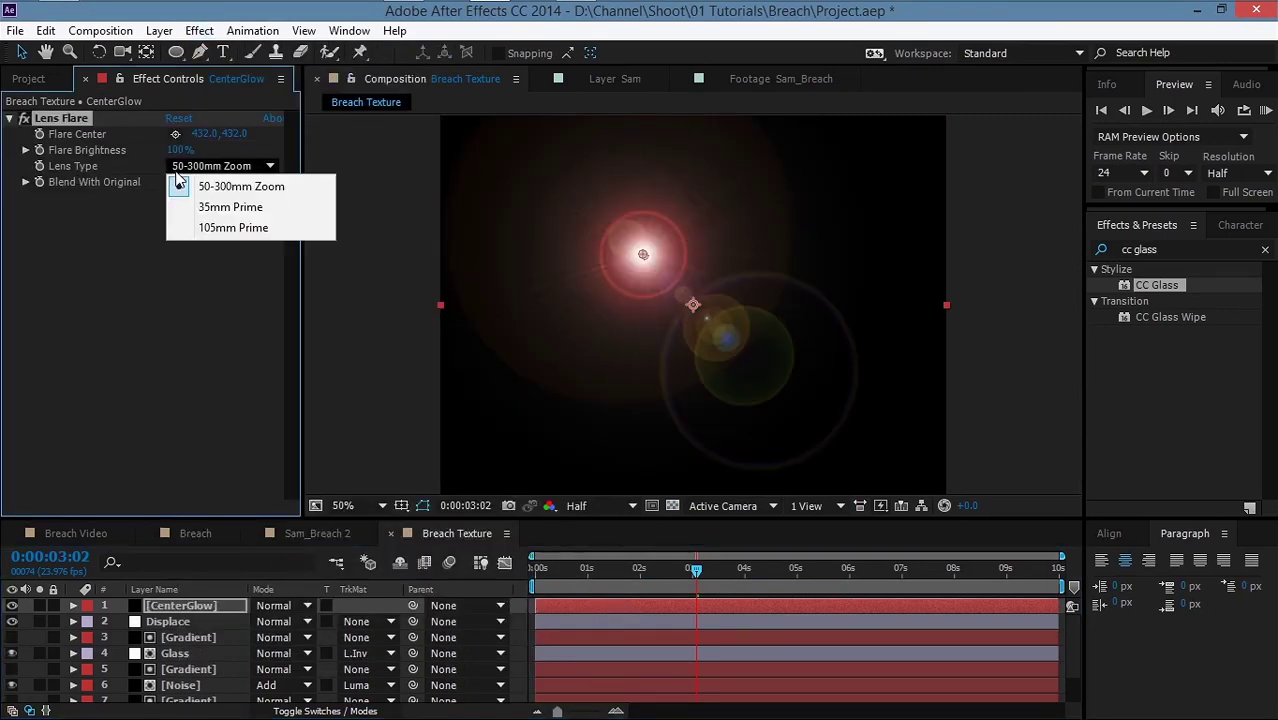
pyautogui.click(200, 228)
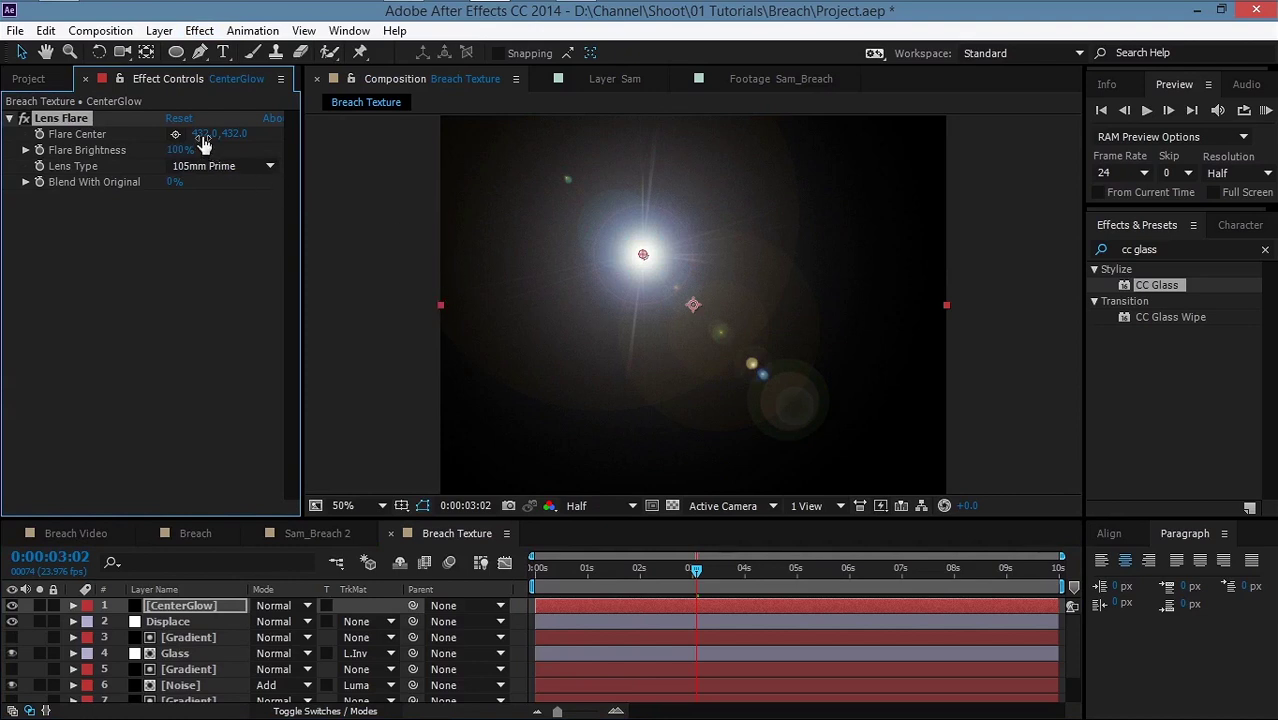
# Step: Center the lens flare in the composition by setting its Flare Center to 540, 540
pyautogui.moveTo(648, 260); pyautogui.dragTo(698, 312)
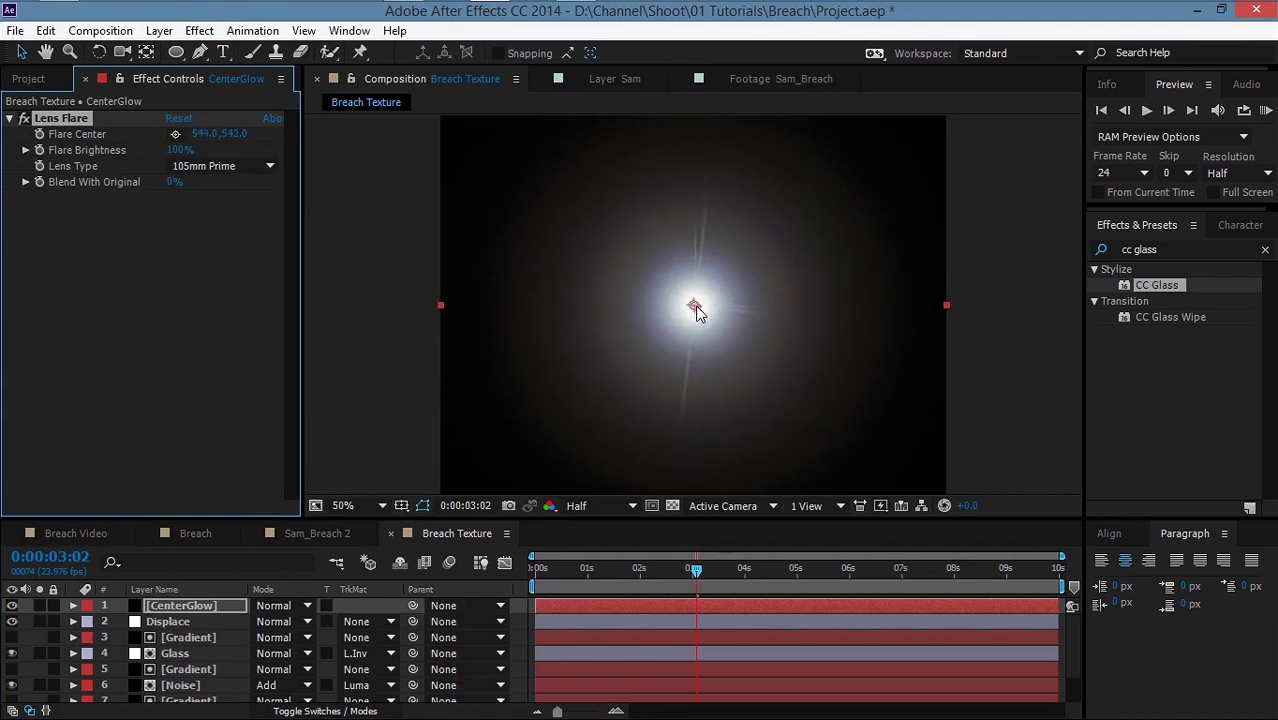
pyautogui.click(210, 133)
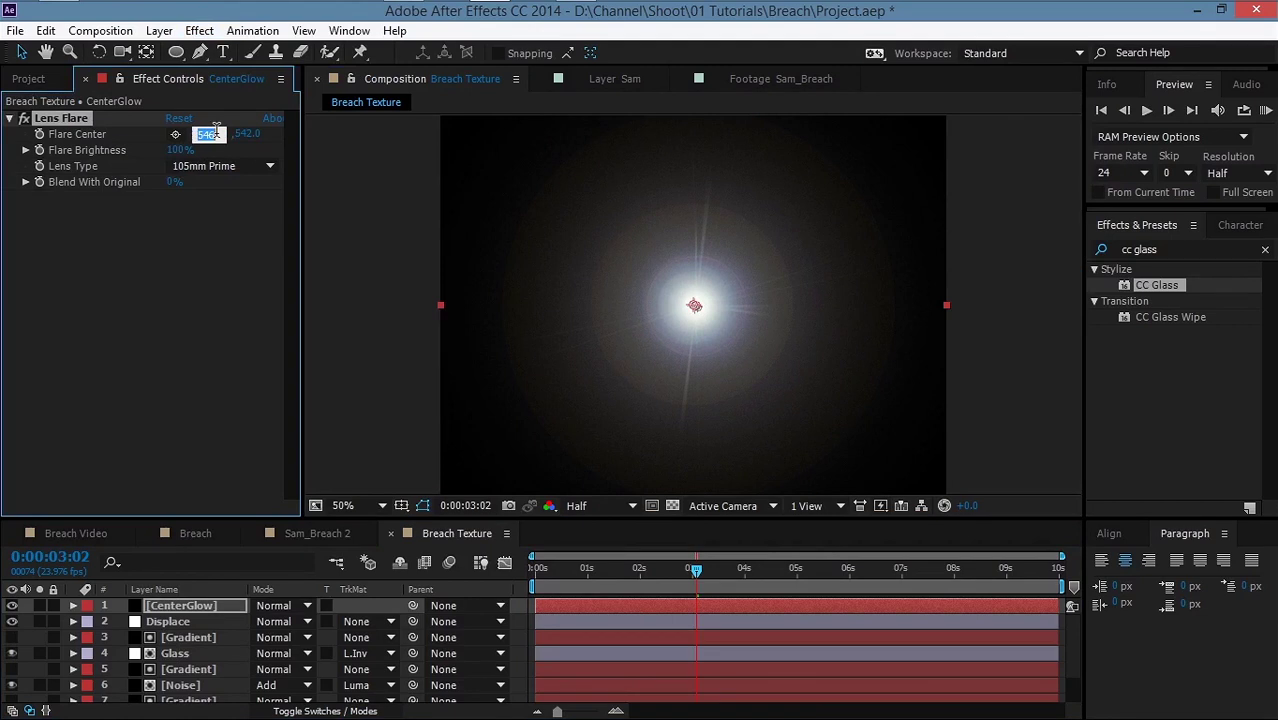
pyautogui.write('540')
pyautogui.press('Return')
pyautogui.click(234, 131)
pyautogui.write('540')
pyautogui.press('Return')
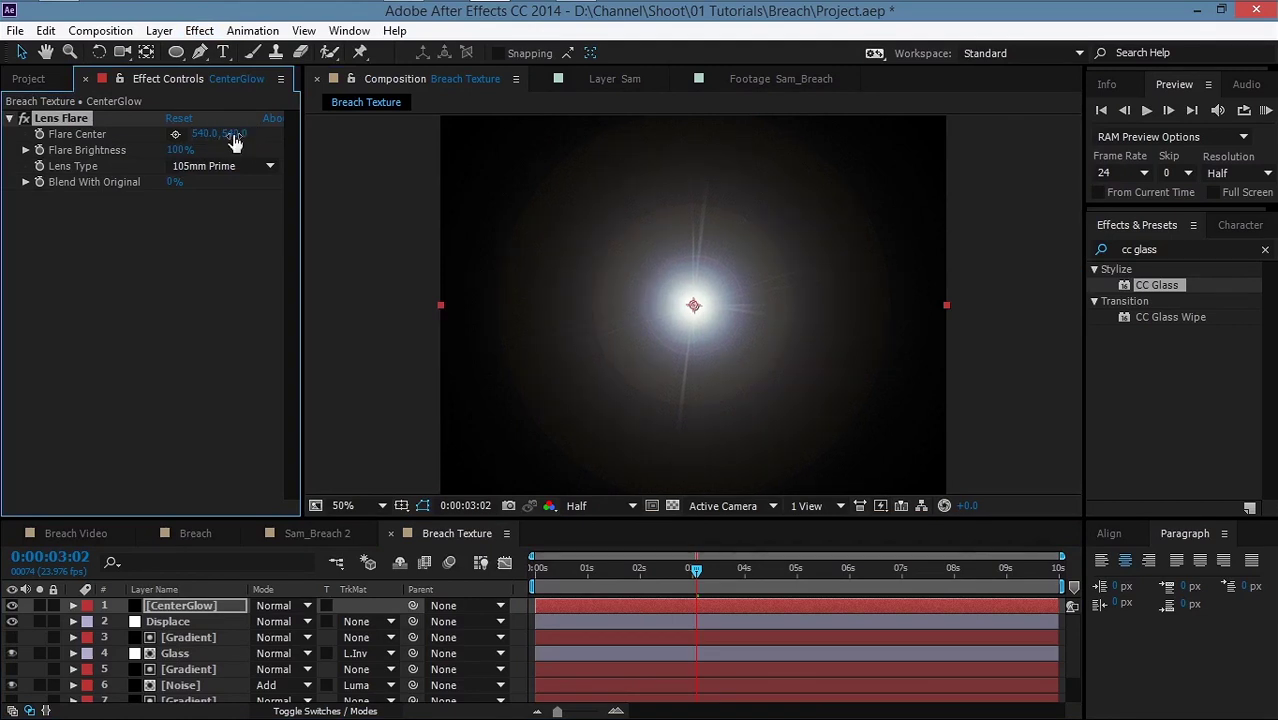
# Step: Apply the Curves effect to the CenterGlow layer and set the layer's blending mode to Add
pyautogui.click(199, 30)
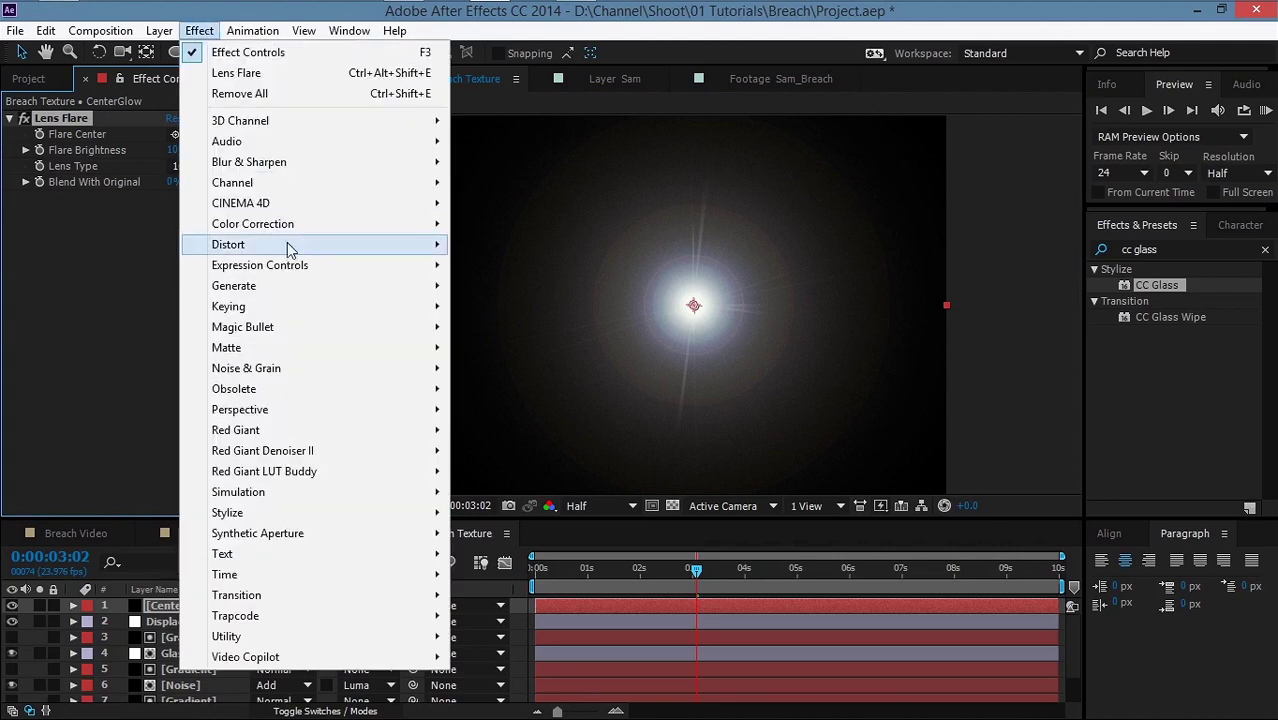
pyautogui.moveTo(292, 228)
pyautogui.click(495, 415)
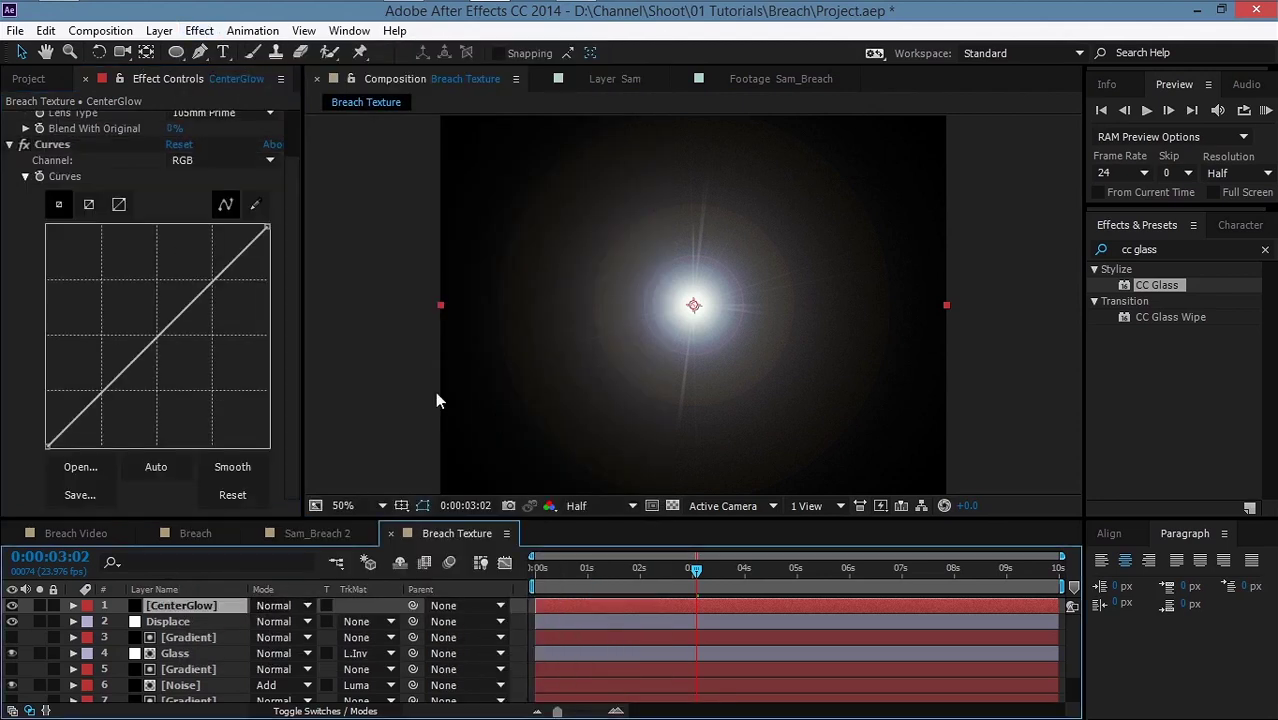
pyautogui.click(282, 606)
pyautogui.click(340, 203)
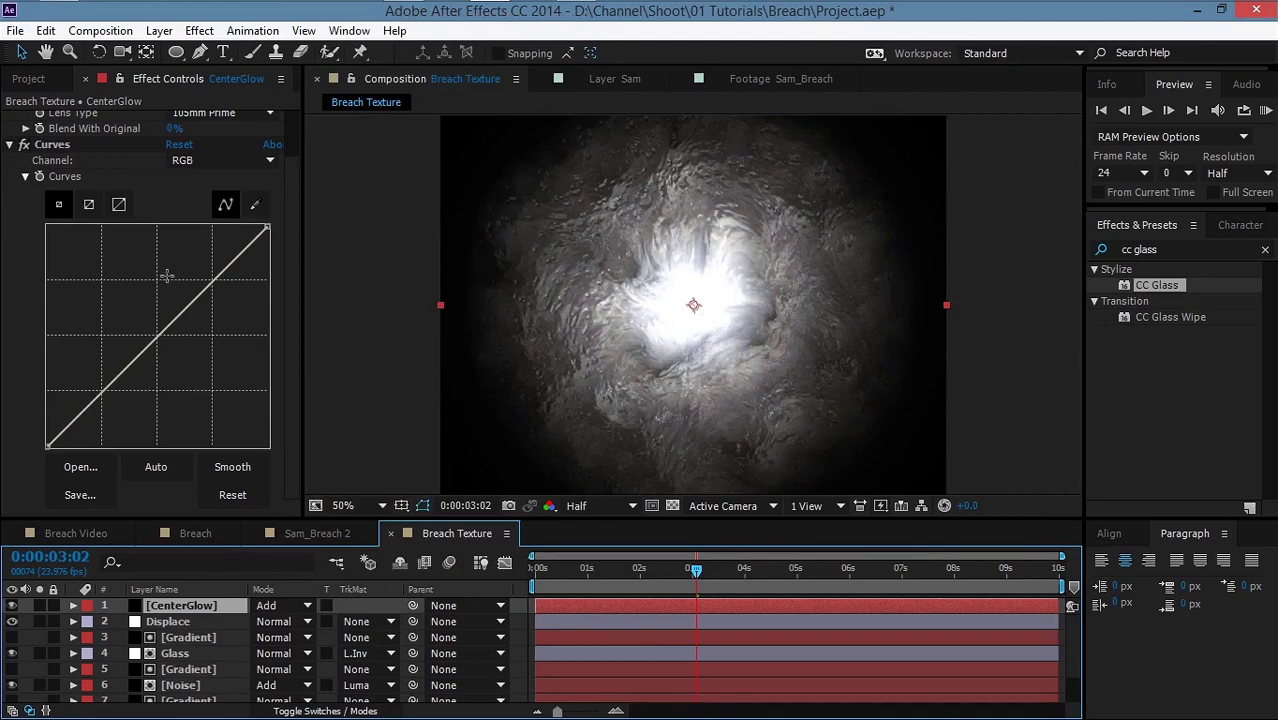
# Step: Shape the CenterGlow RGB curve into an S, raising the highlights slightly and lowering the shadows
pyautogui.moveTo(186, 305); pyautogui.dragTo(186, 300)
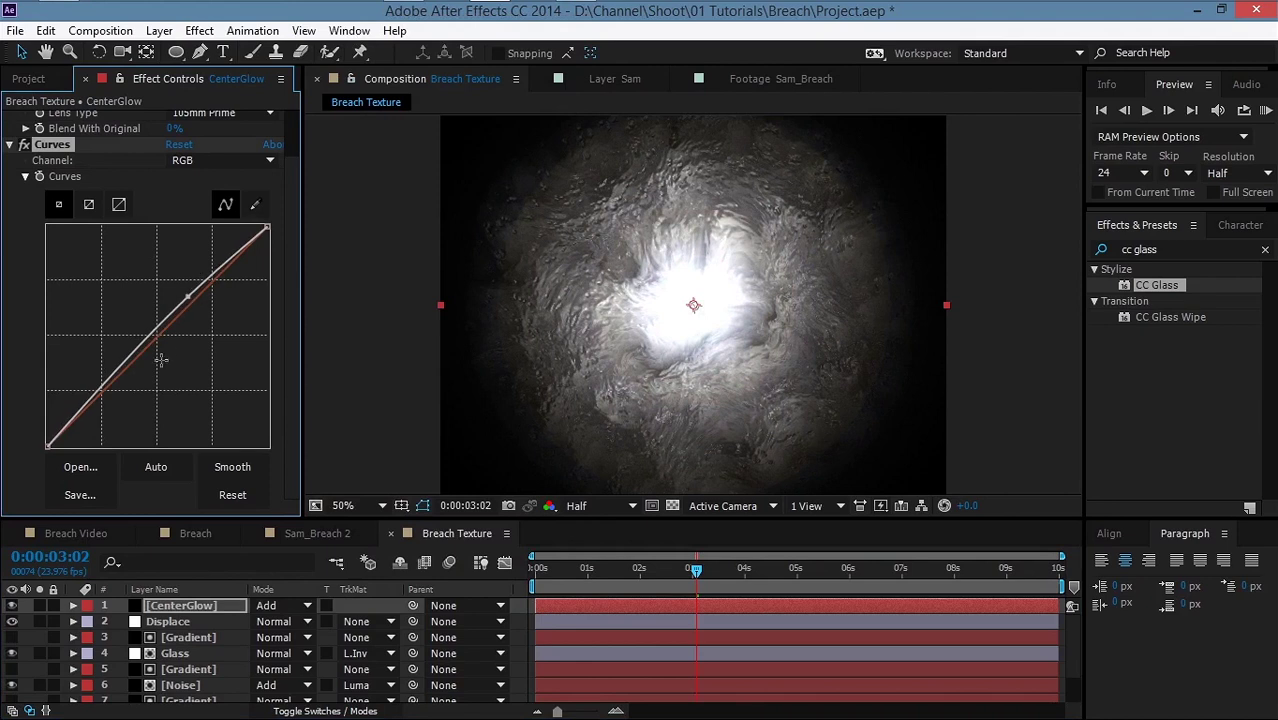
pyautogui.moveTo(143, 365); pyautogui.dragTo(102, 417)
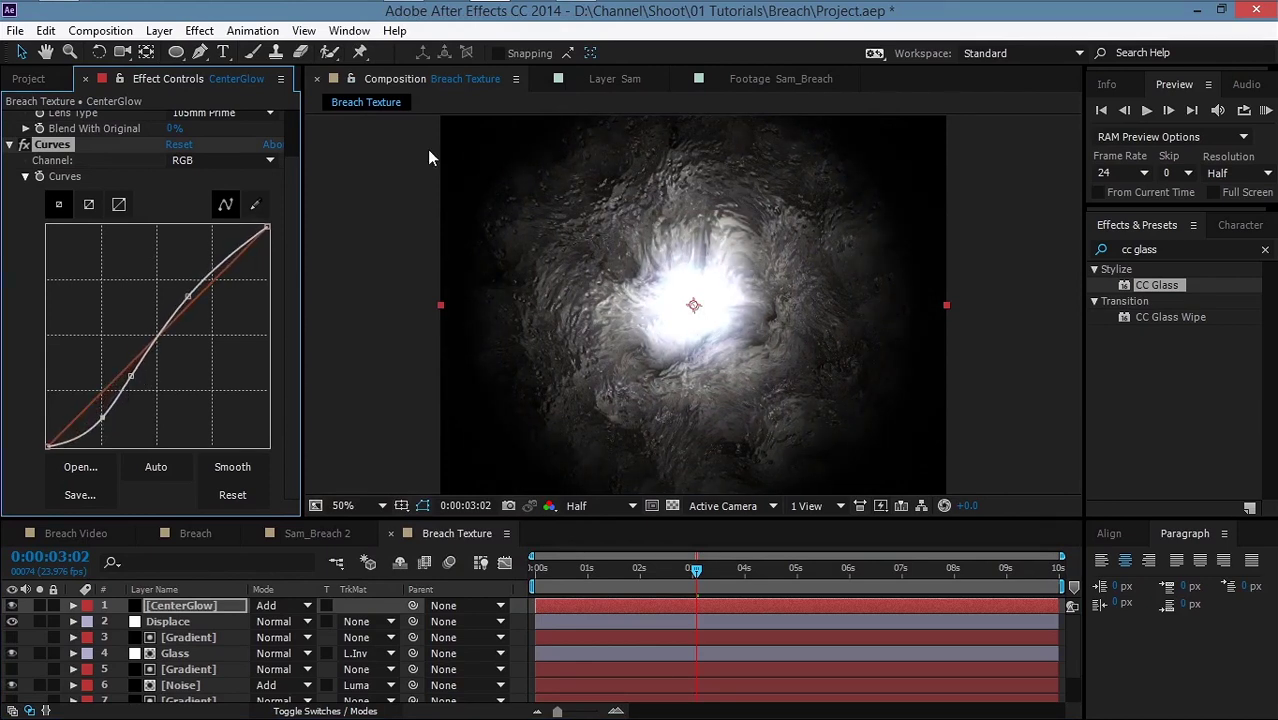
# Step: Apply the Fast Blur effect to the CenterGlow layer
pyautogui.click(199, 30)
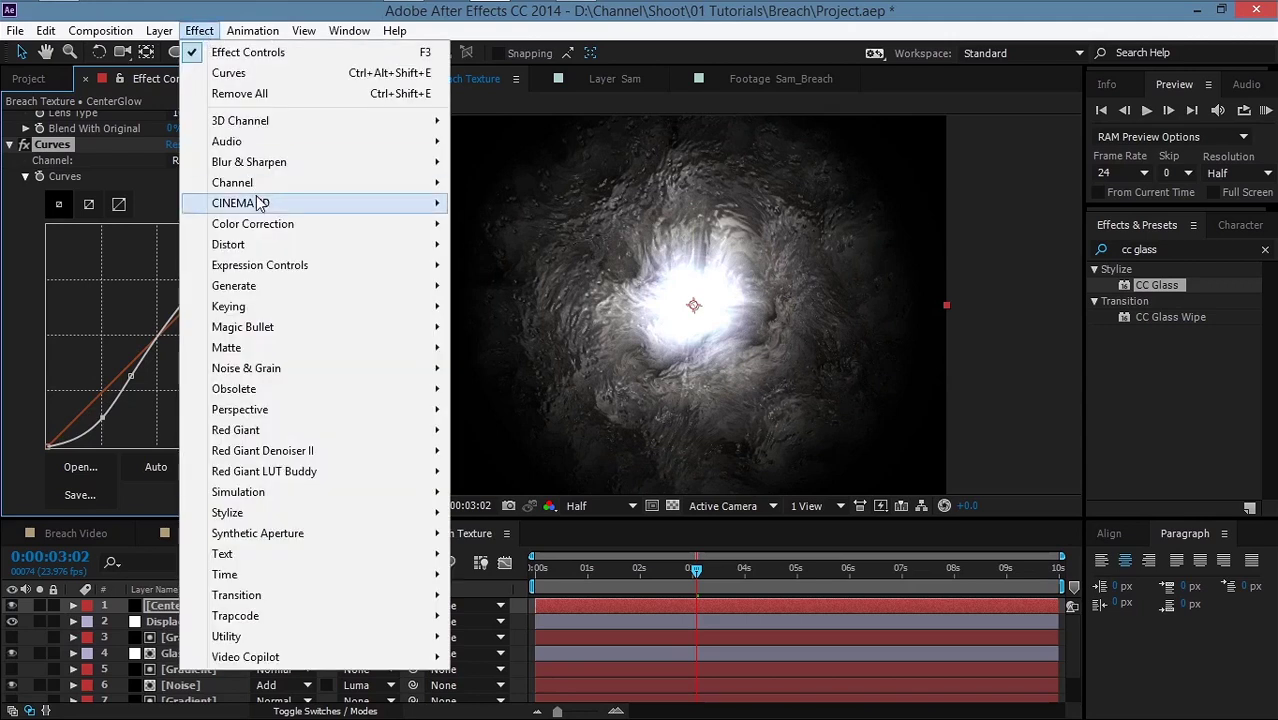
pyautogui.moveTo(268, 170)
pyautogui.click(500, 368)
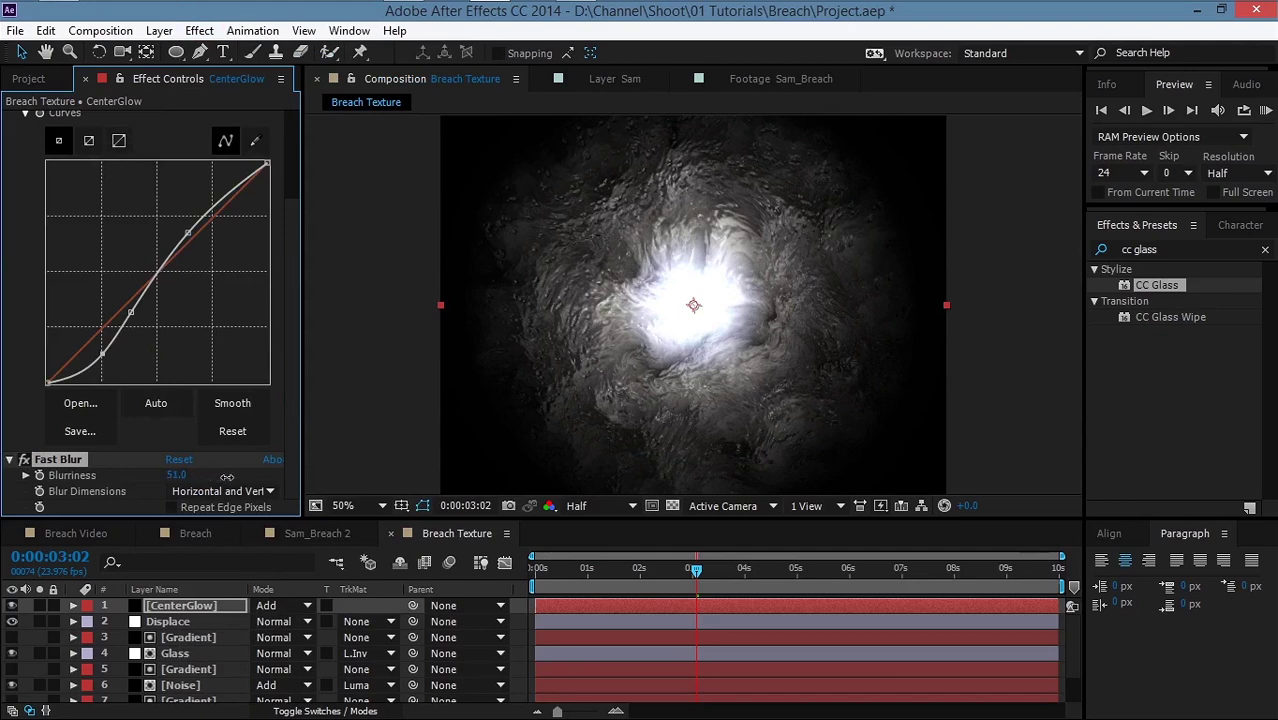
# Step: Set the Fractal Noise scale of the lower Noise layer, just above BG, to 70
pyautogui.click(360, 352)
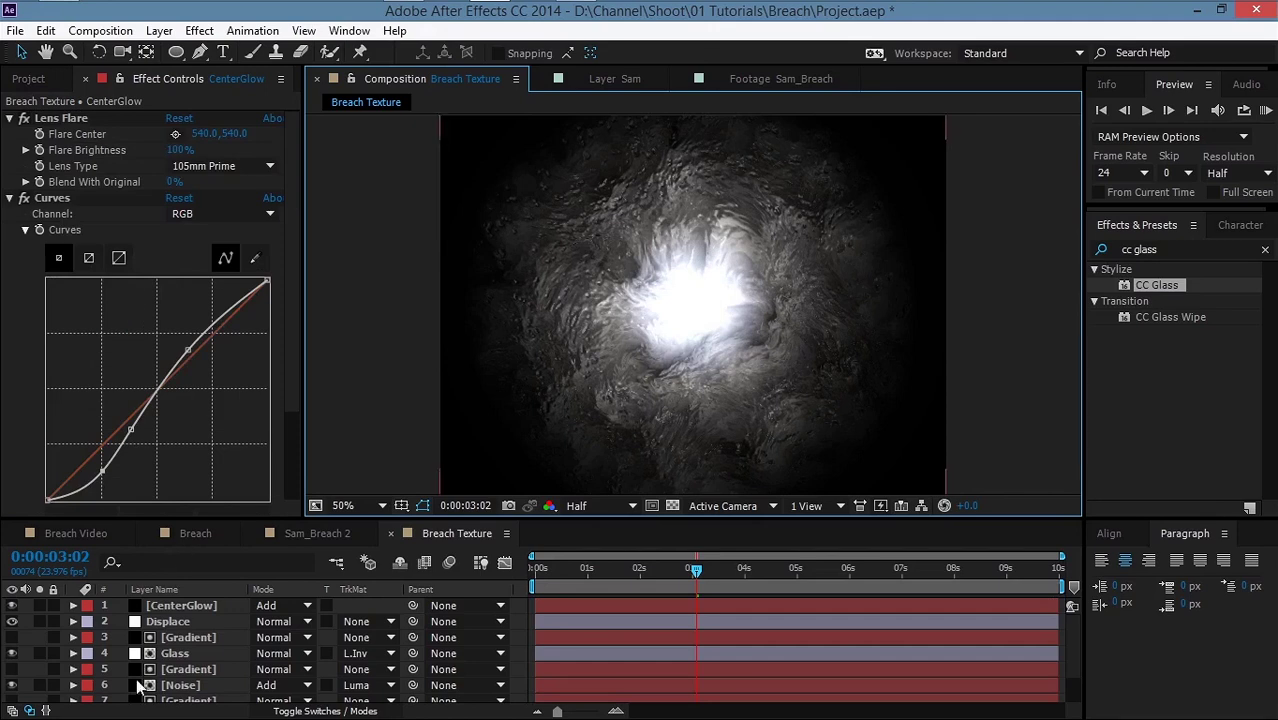
pyautogui.scroll(-2, 150, 672)
pyautogui.click(176, 679)
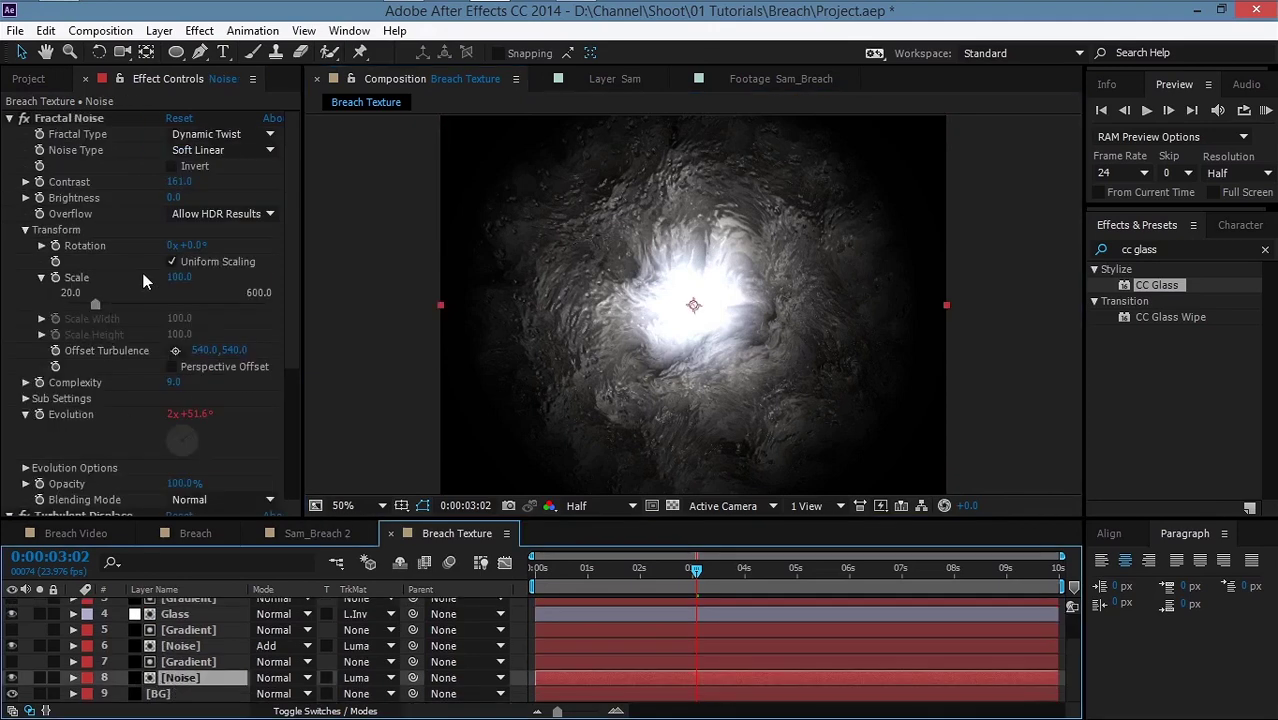
pyautogui.moveTo(178, 278); pyautogui.dragTo(350, 290)
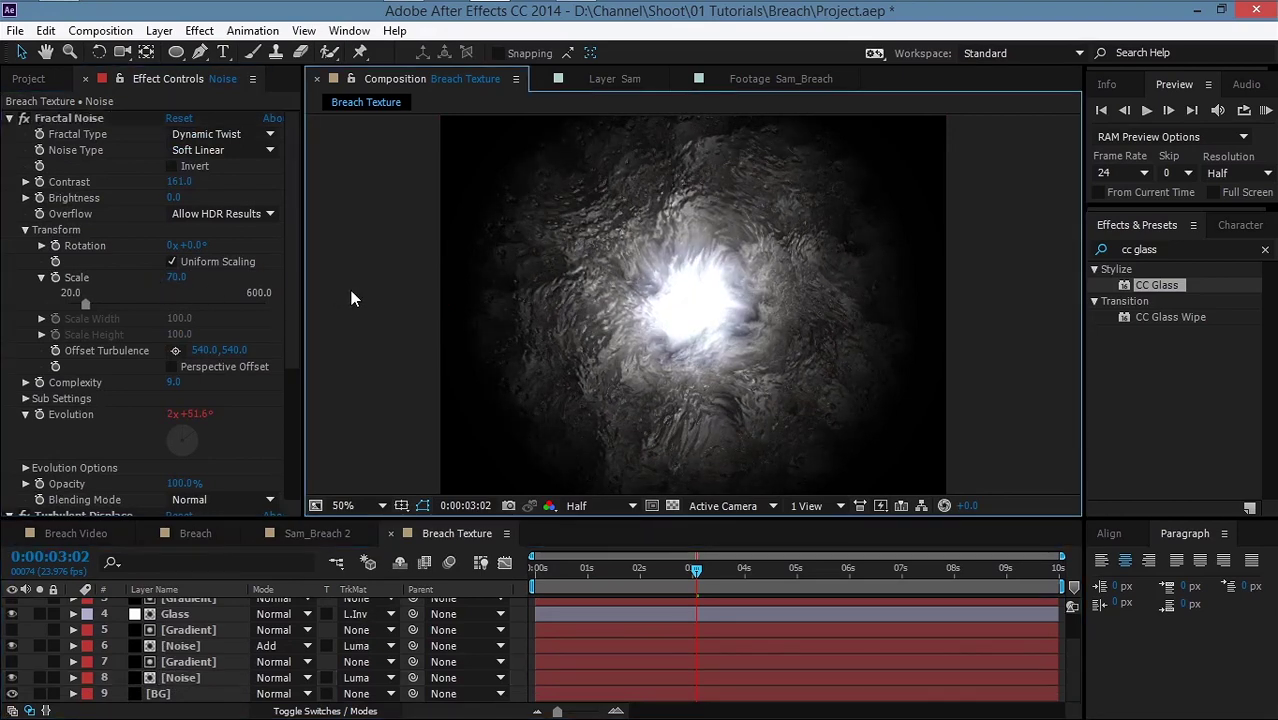
# Step: Rename the upper Noise layer to Specular and expand its Fractal Noise settings
pyautogui.hotkey('ctrl', 'Up')
pyautogui.hotkey('ctrl', 'Up')
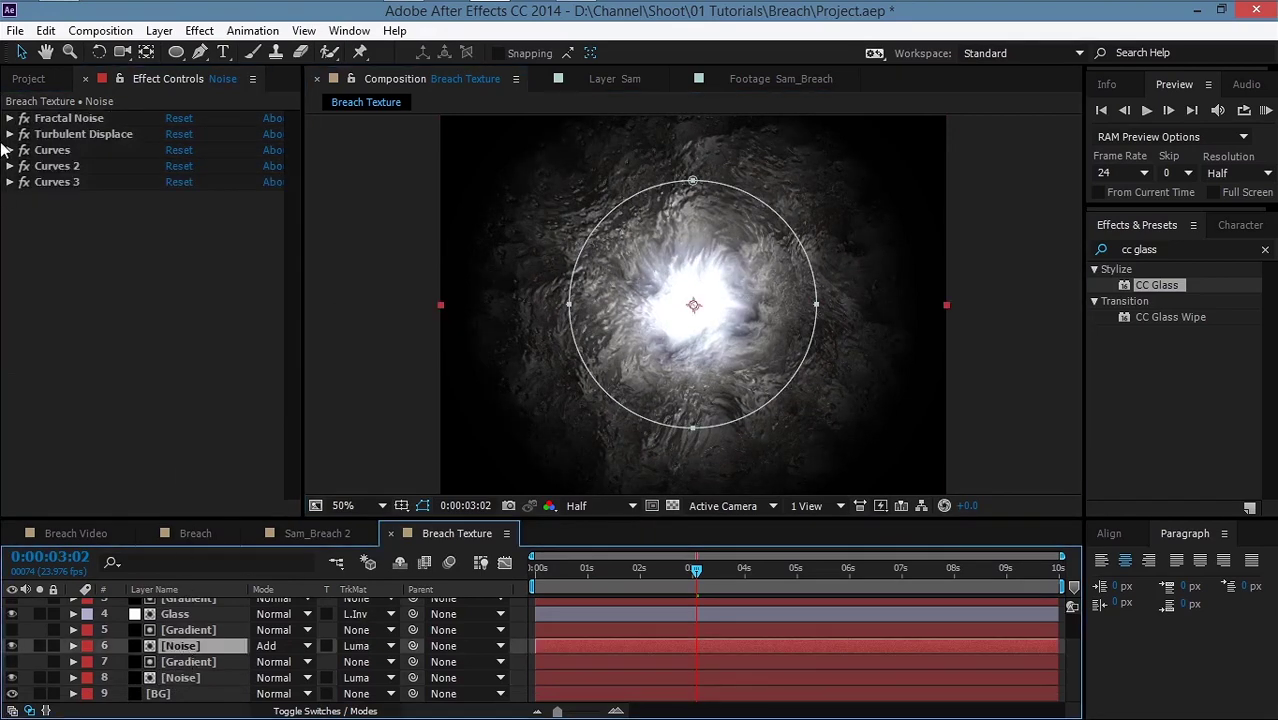
pyautogui.press('Return')
pyautogui.write('Specular')
pyautogui.press('Return')
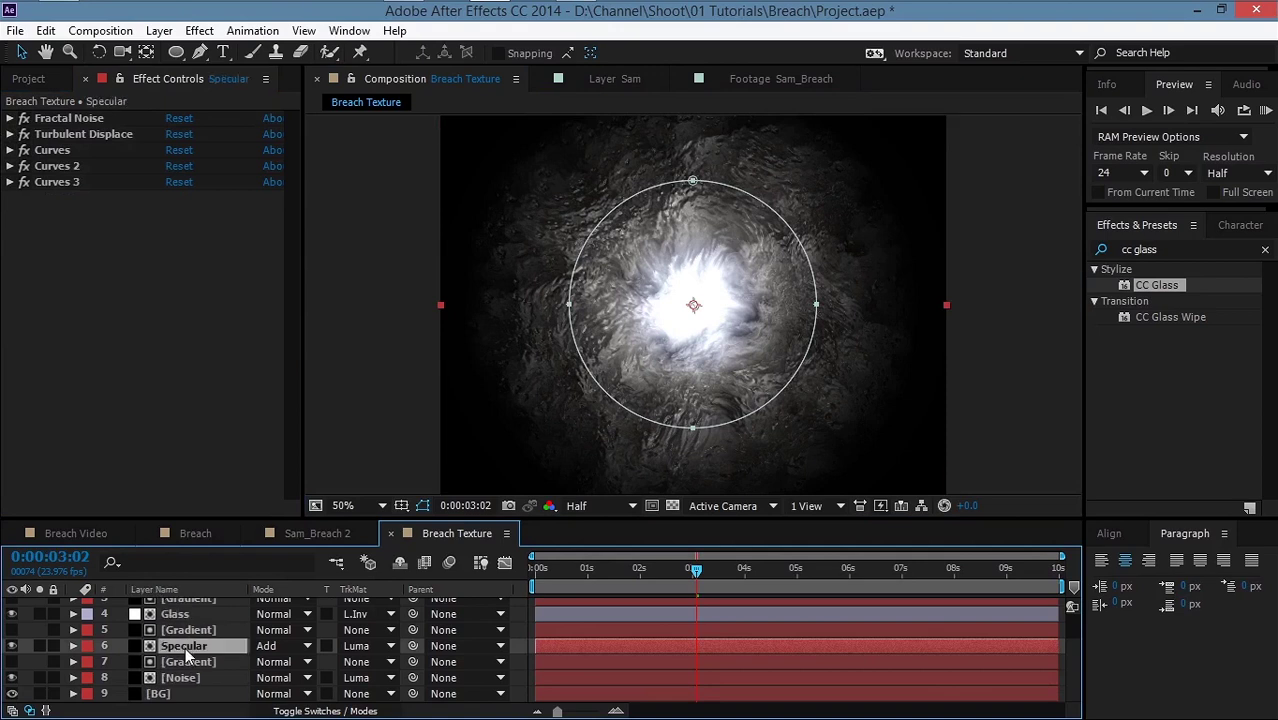
pyautogui.click(10, 118)
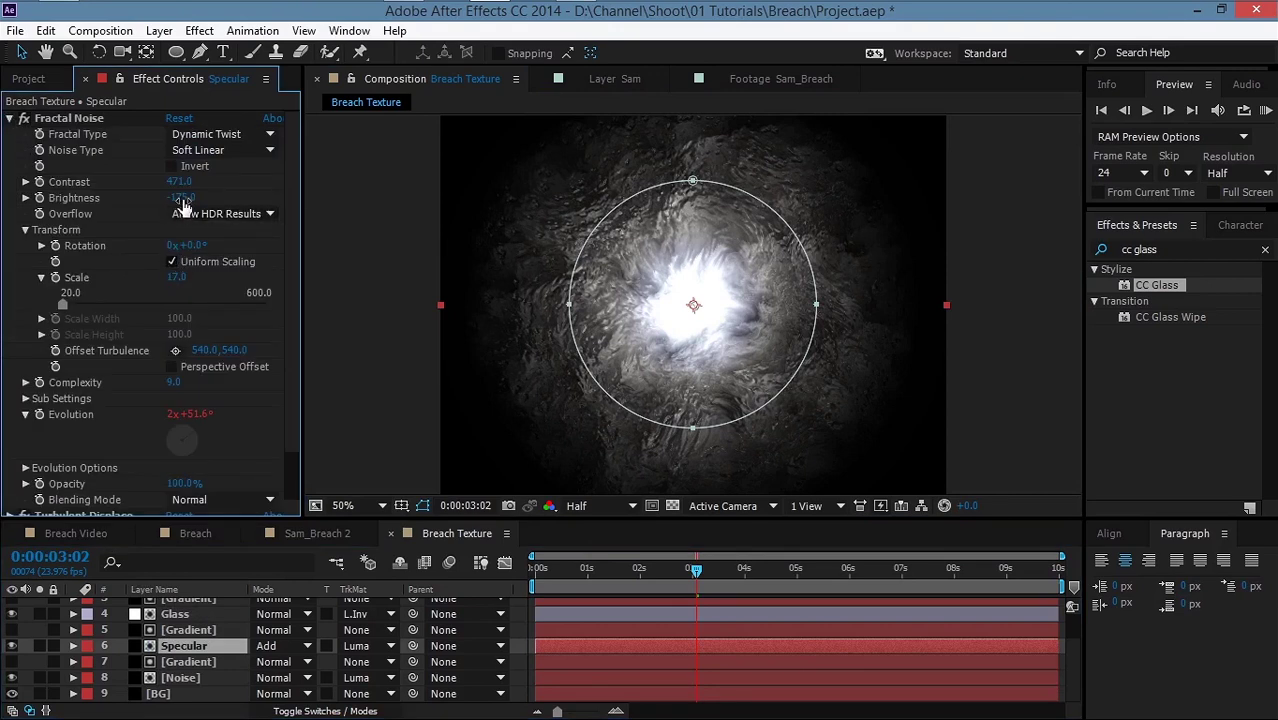
pyautogui.click(470, 470)
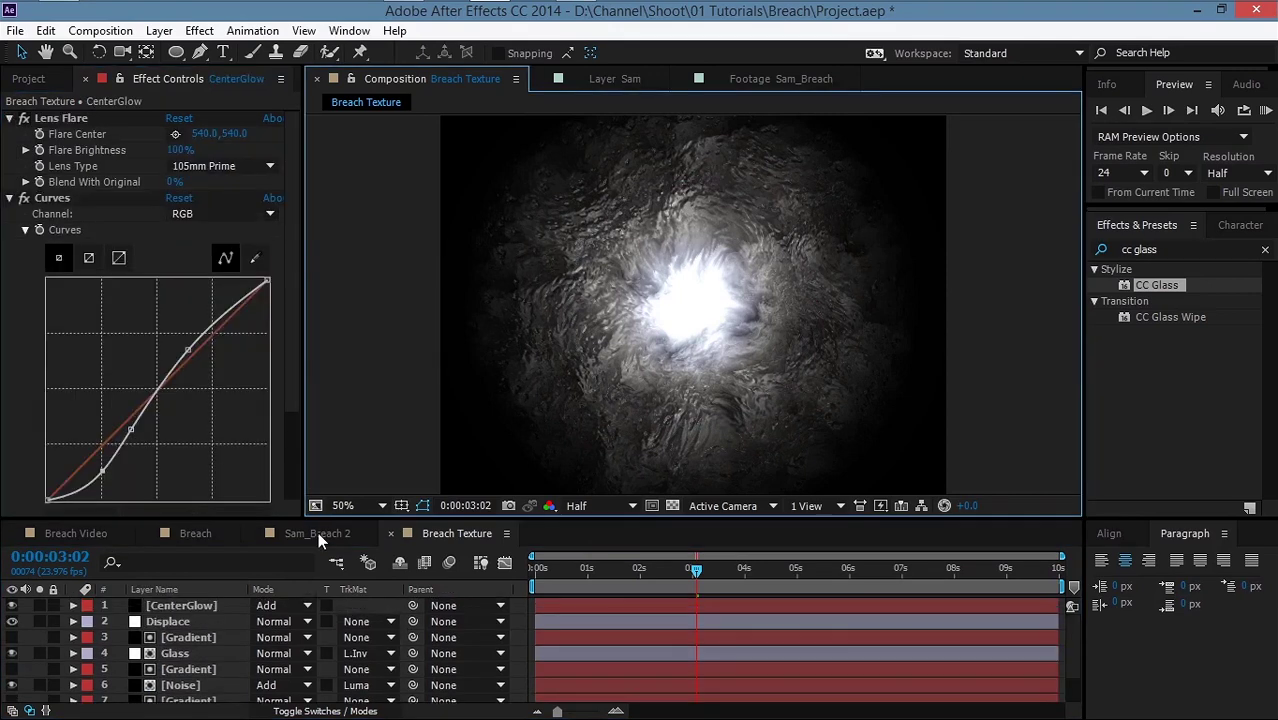
# Step: Add the Breach Texture composition to the Sam_Breach 2 composition, above the Sam_Breach footage
pyautogui.click(318, 533)
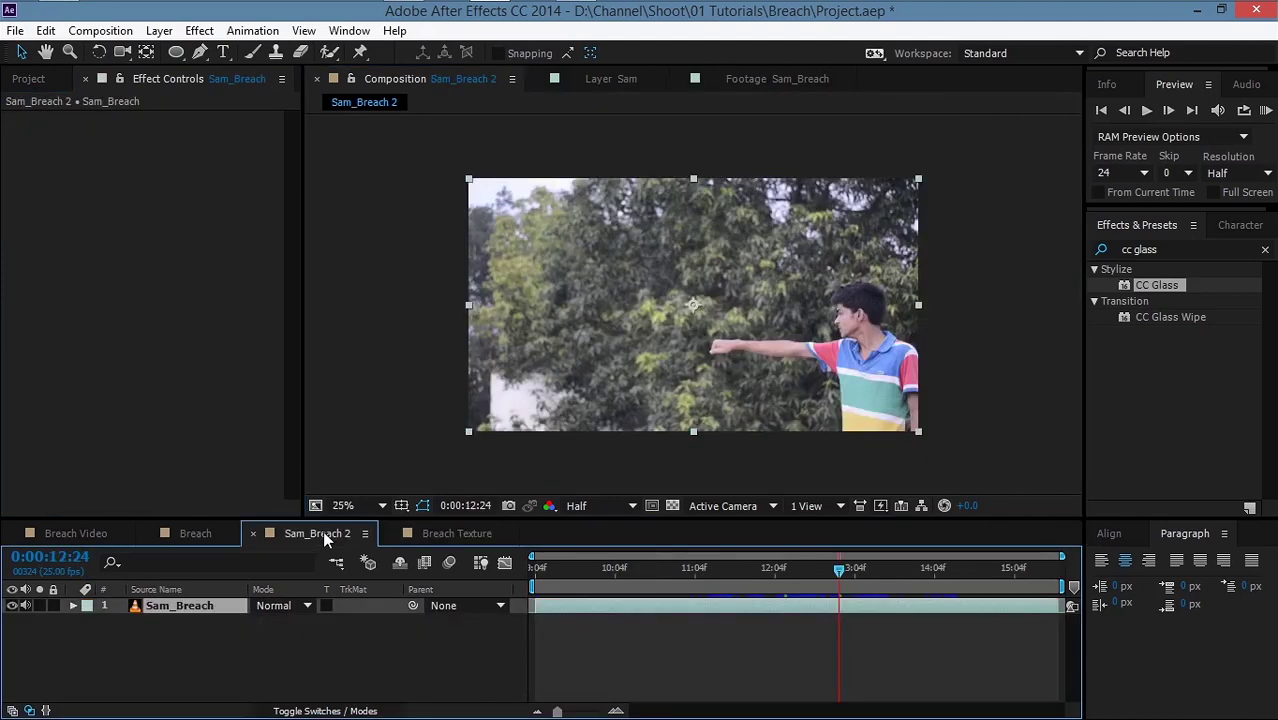
pyautogui.click(28, 78)
pyautogui.moveTo(86, 301); pyautogui.dragTo(192, 606)
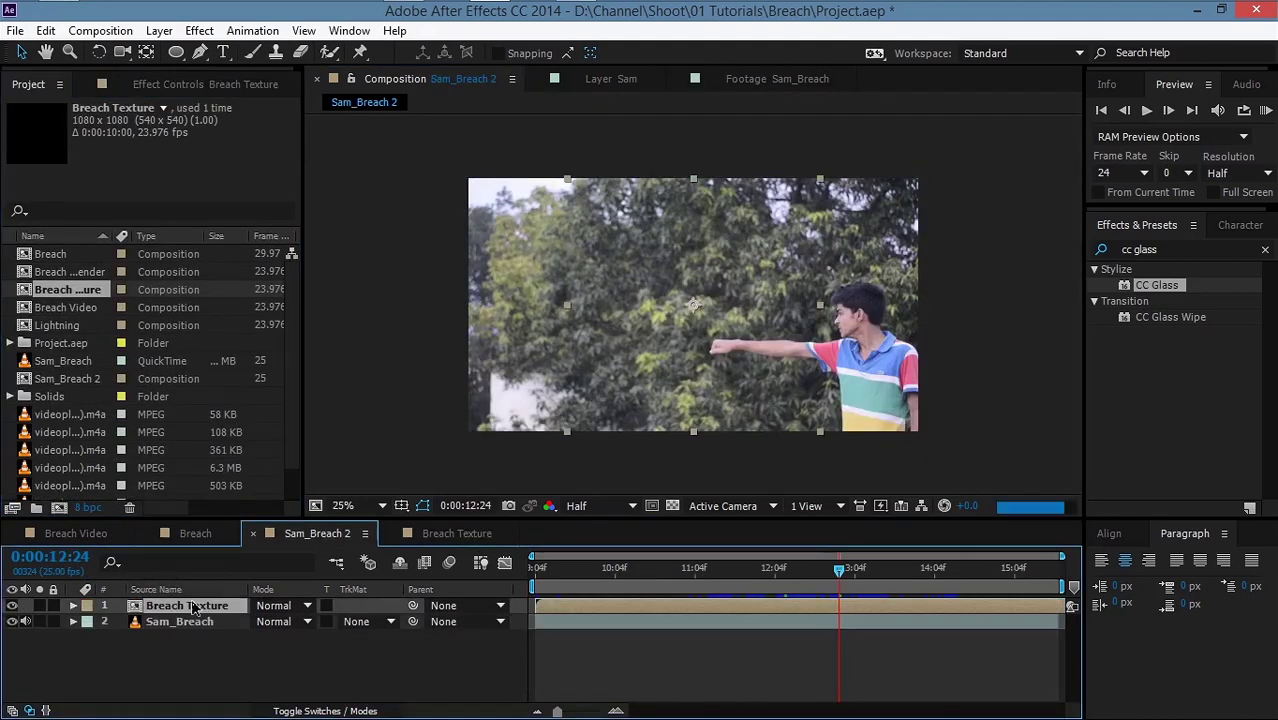
pyautogui.scroll(1, 727, 302)
pyautogui.scroll(-1, 727, 302)
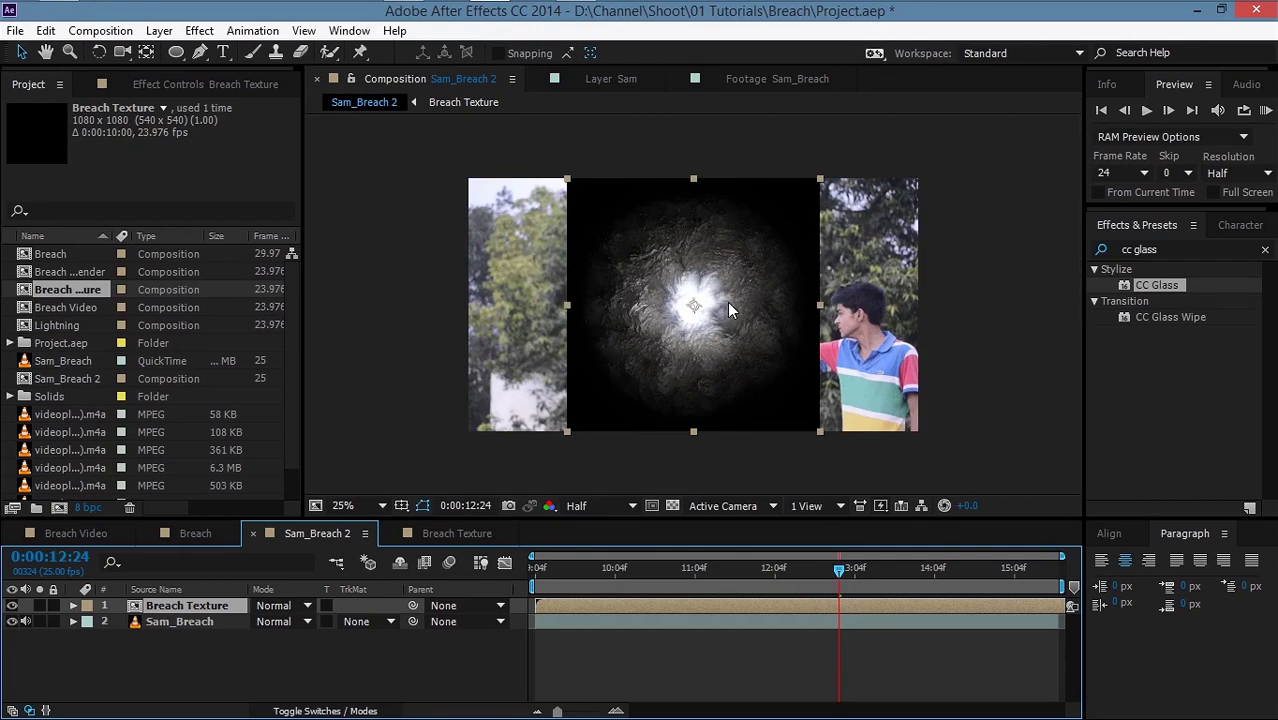
# Step: Apply VC Color Vibrance to the Breach Texture layer and set its color to light blue, 00C6FF
pyautogui.click(199, 31)
pyautogui.moveTo(270, 657)
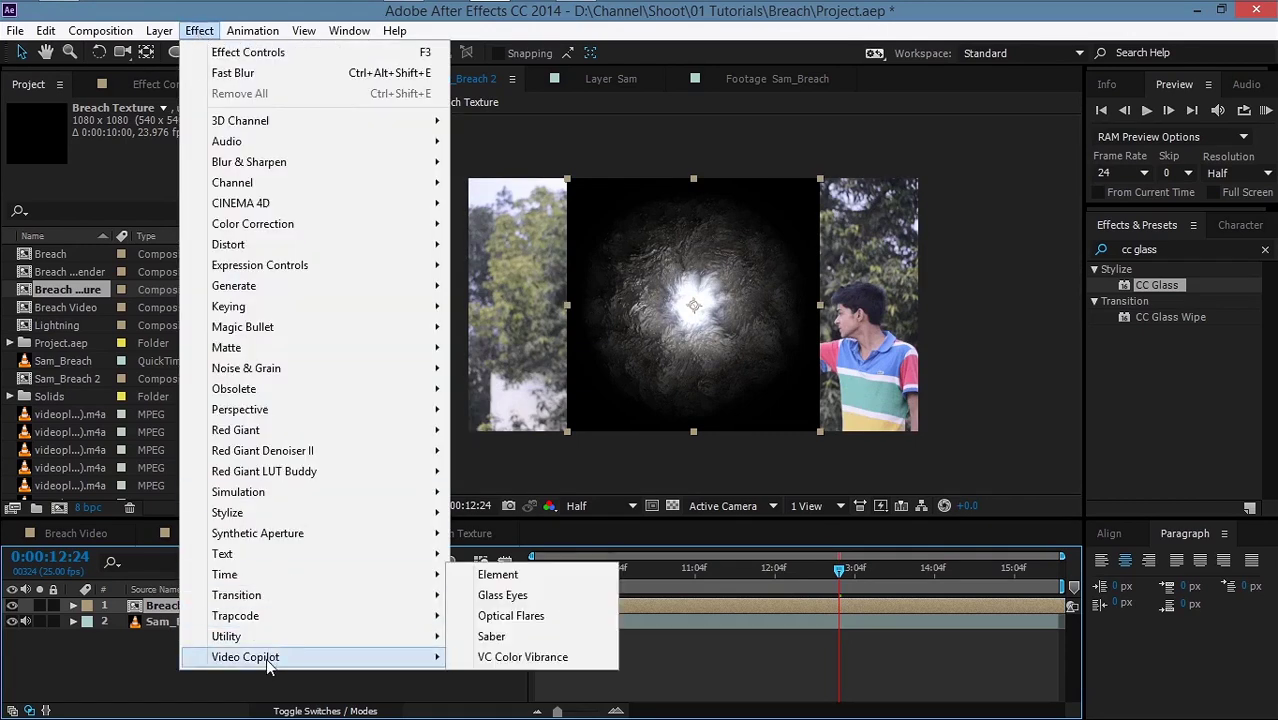
pyautogui.click(498, 660)
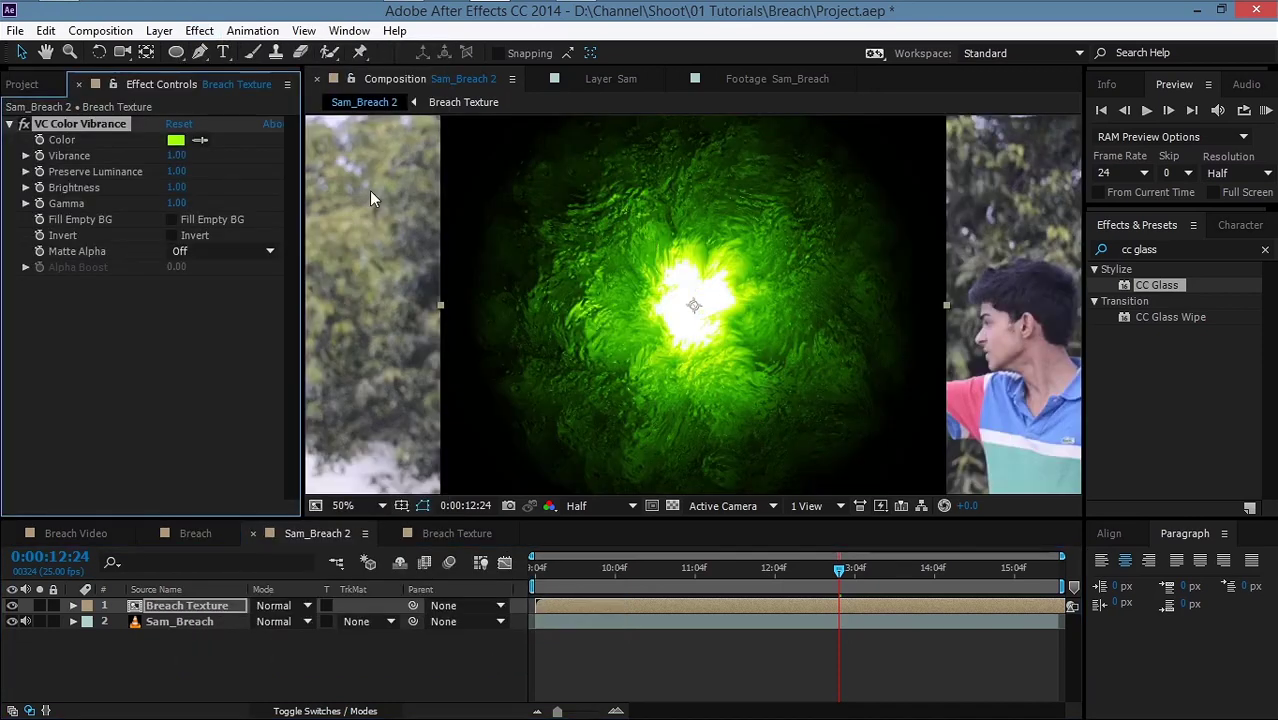
pyautogui.click(176, 140)
pyautogui.moveTo(490, 440); pyautogui.dragTo(490, 440)
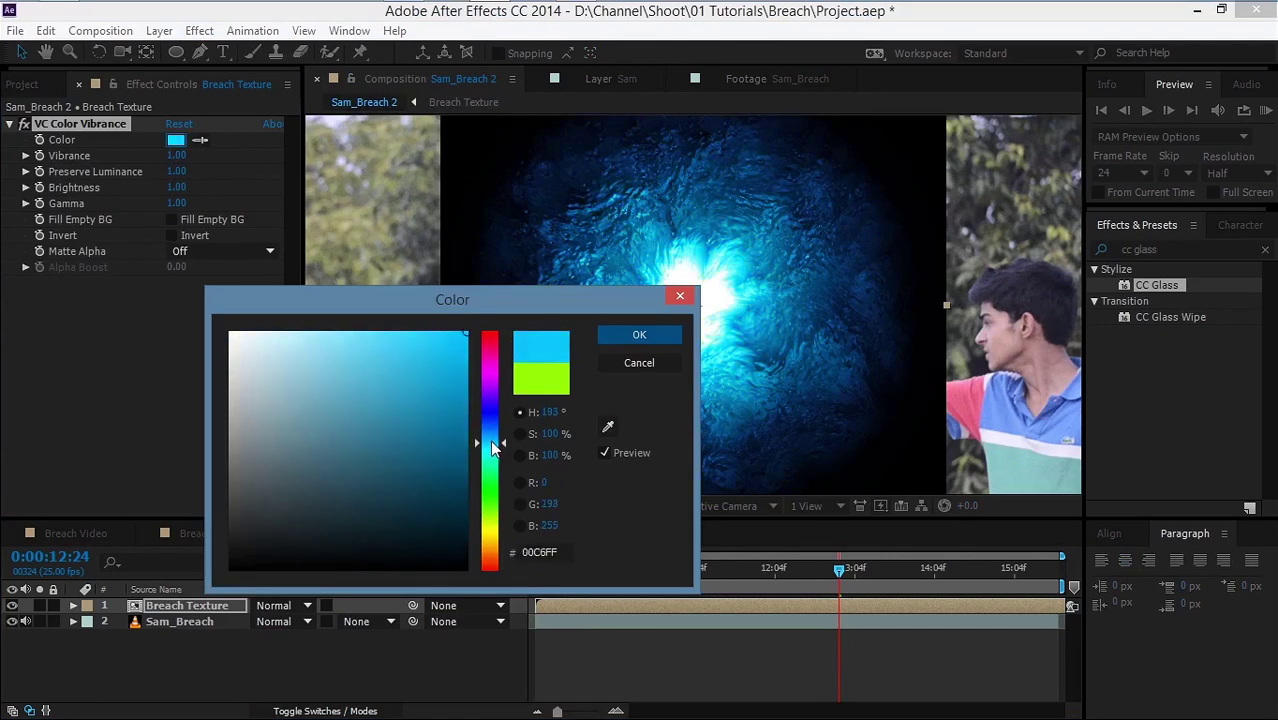
pyautogui.click(639, 339)
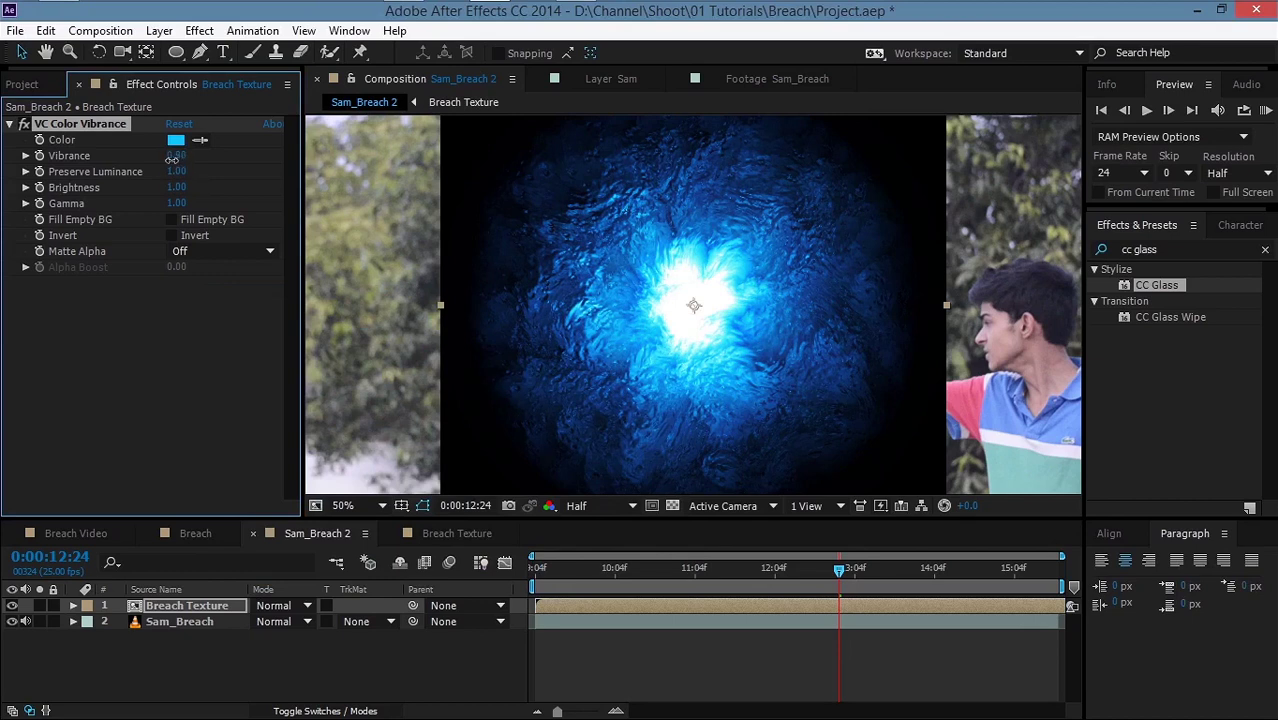
# Step: Set Color Vibrance to Vibrance 0.51, Preserve Luminance 0.83, Brightness 0.91 and Gamma 0.94, with Matte Alpha on
pyautogui.moveTo(148, 164); pyautogui.dragTo(148, 166)
pyautogui.moveTo(186, 172); pyautogui.dragTo(196, 213)
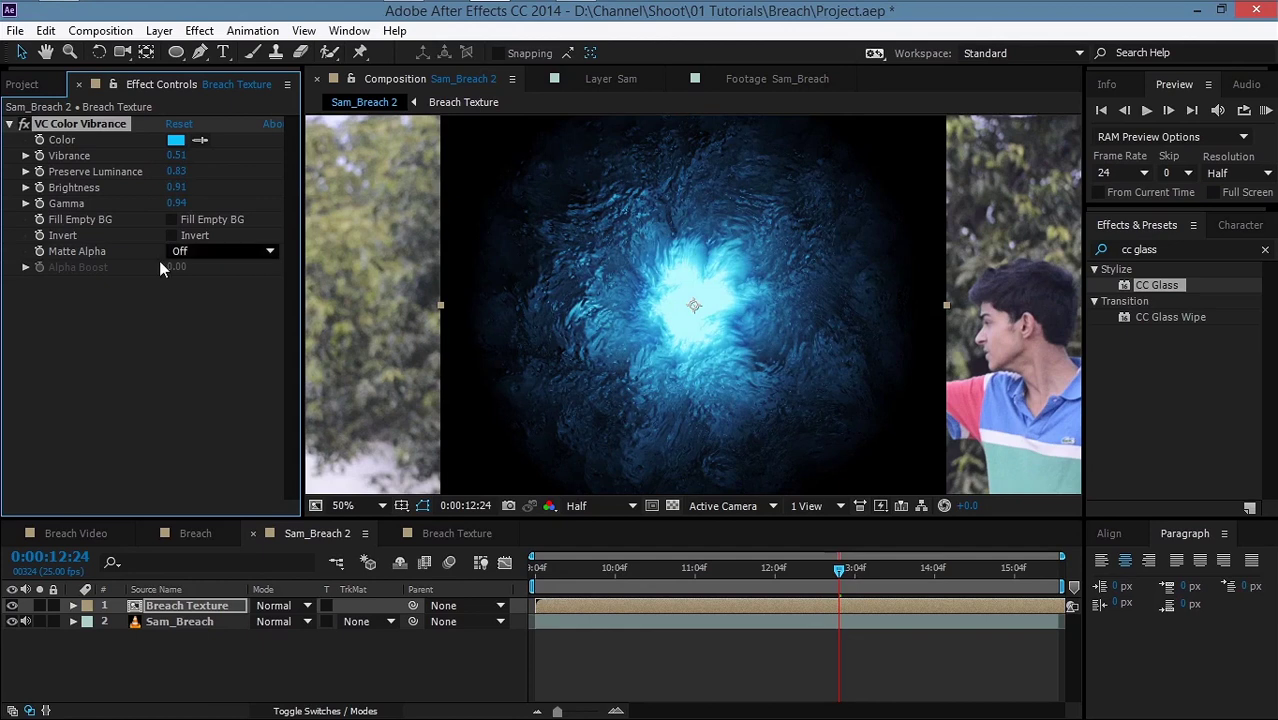
pyautogui.click(212, 252)
pyautogui.click(206, 292)
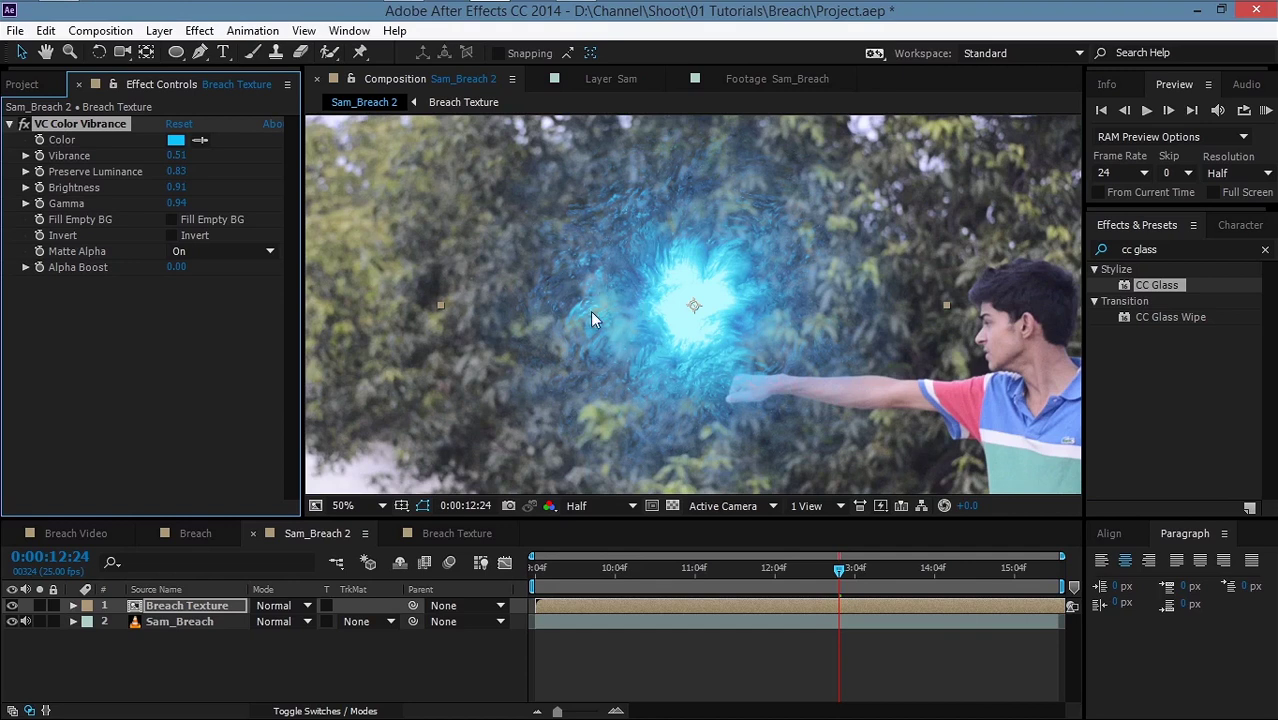
# Step: Duplicate the Breach Texture layer and rename the lower copy Shadow
pyautogui.click(203, 608)
pyautogui.hotkey('ctrl', 'd')
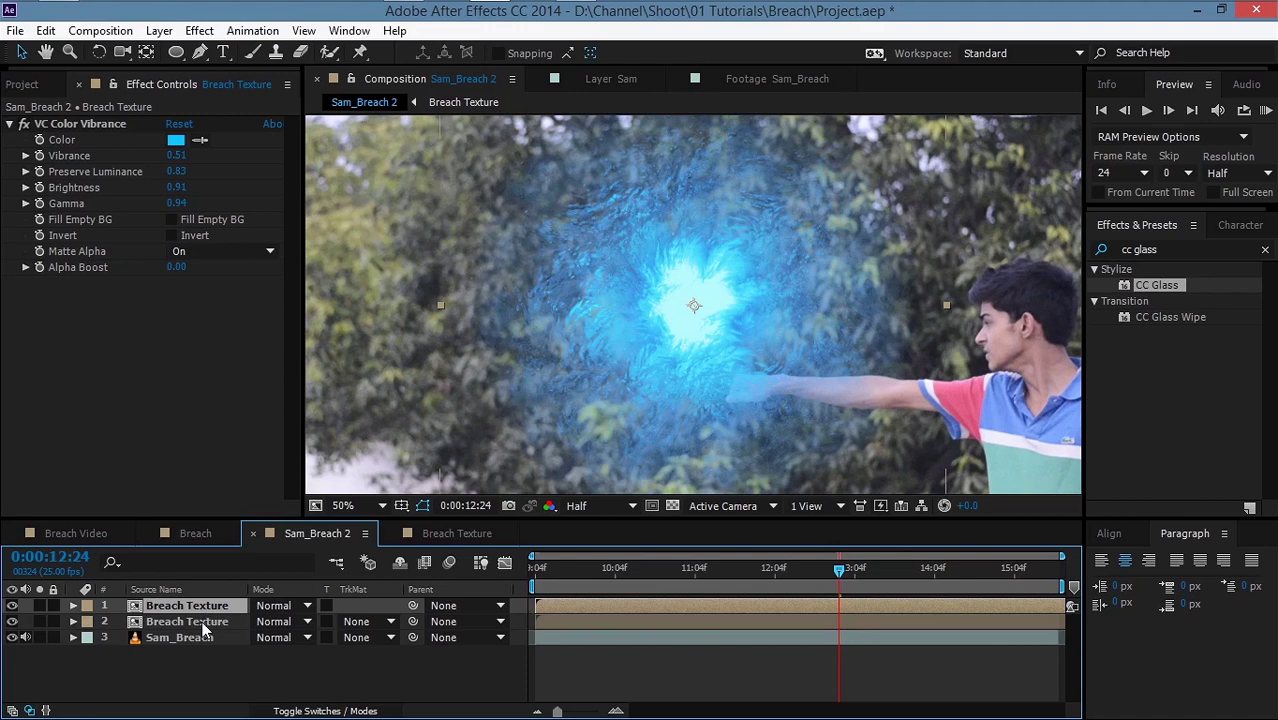
pyautogui.click(203, 623)
pyautogui.press('Return')
pyautogui.write('Shadow')
pyautogui.press('Return')
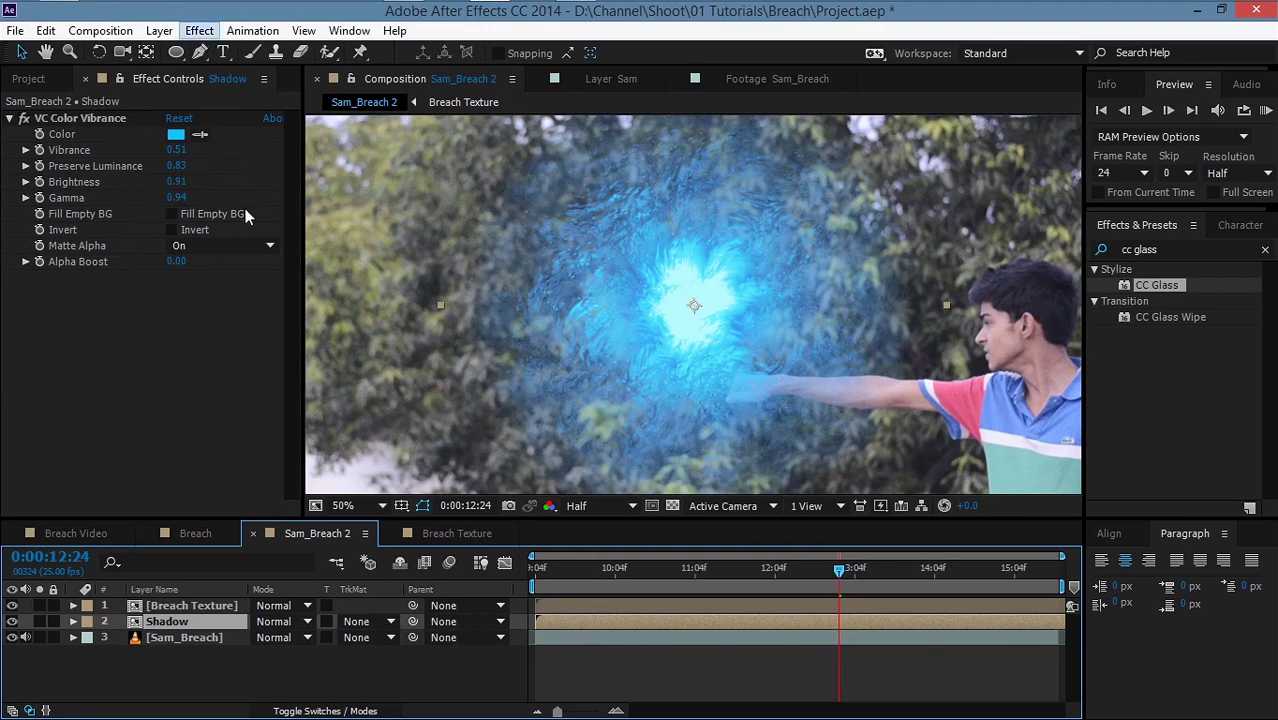
# Step: Apply the Tint effect to the Shadow layer and map both black and white to black
pyautogui.click(199, 30)
pyautogui.moveTo(255, 224)
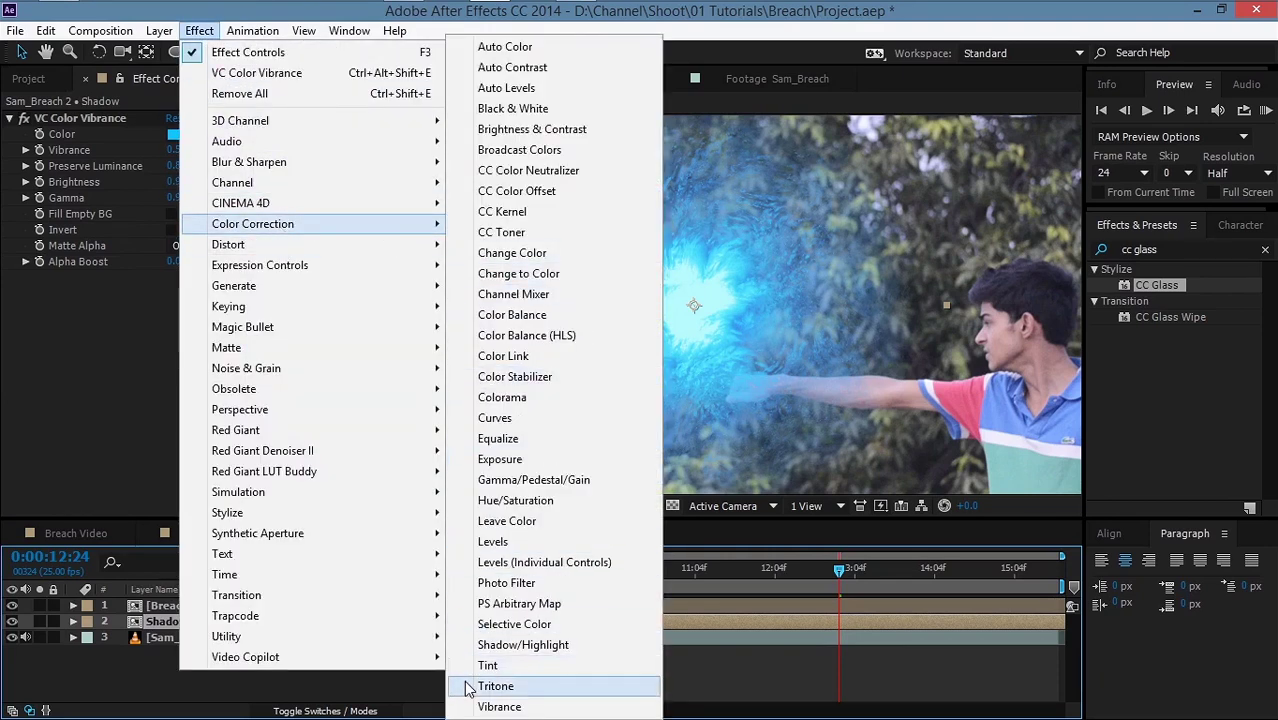
pyautogui.click(480, 665)
pyautogui.click(200, 309)
pyautogui.click(176, 293)
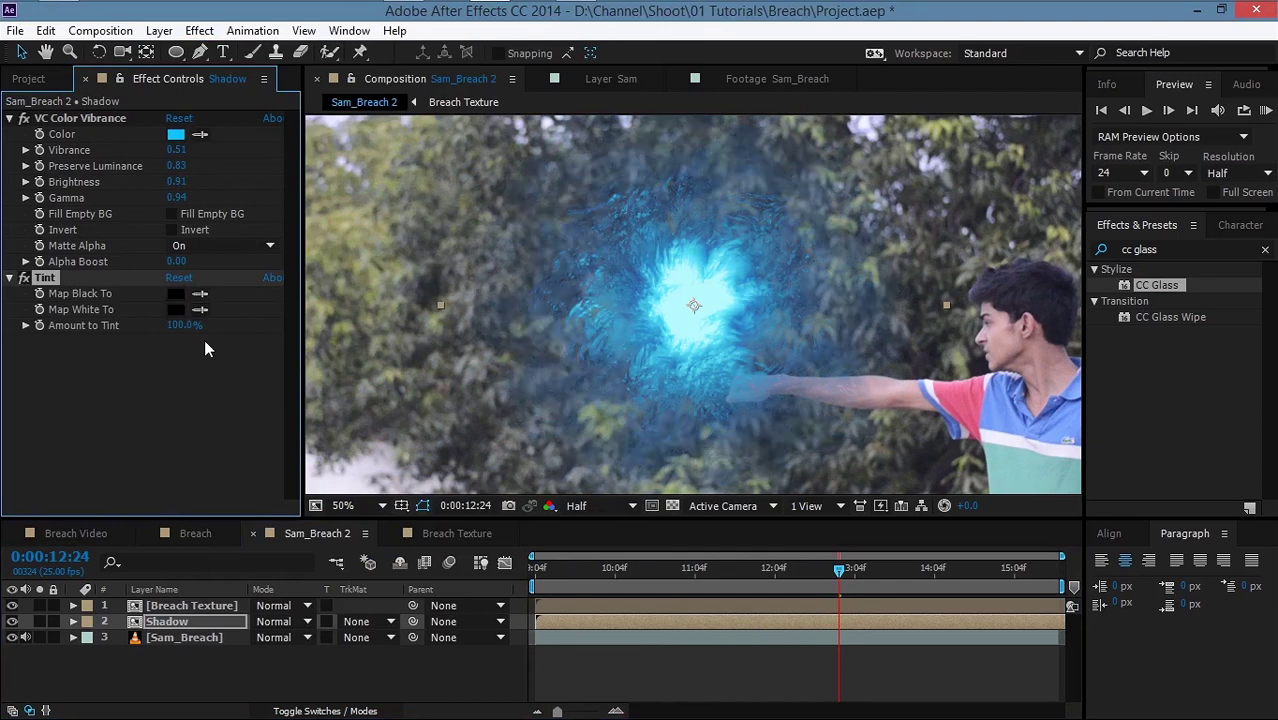
# Step: Solo the Shadow layer and show it over the transparency grid
pyautogui.click(40, 621)
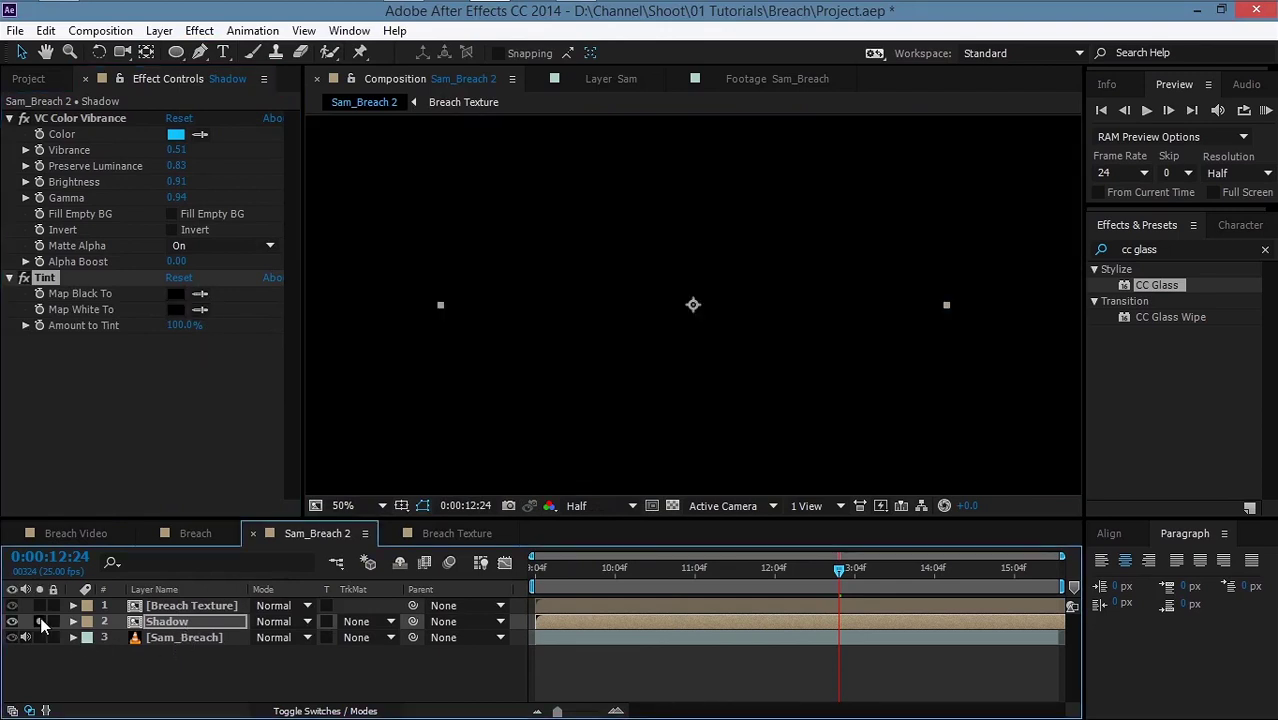
pyautogui.click(672, 505)
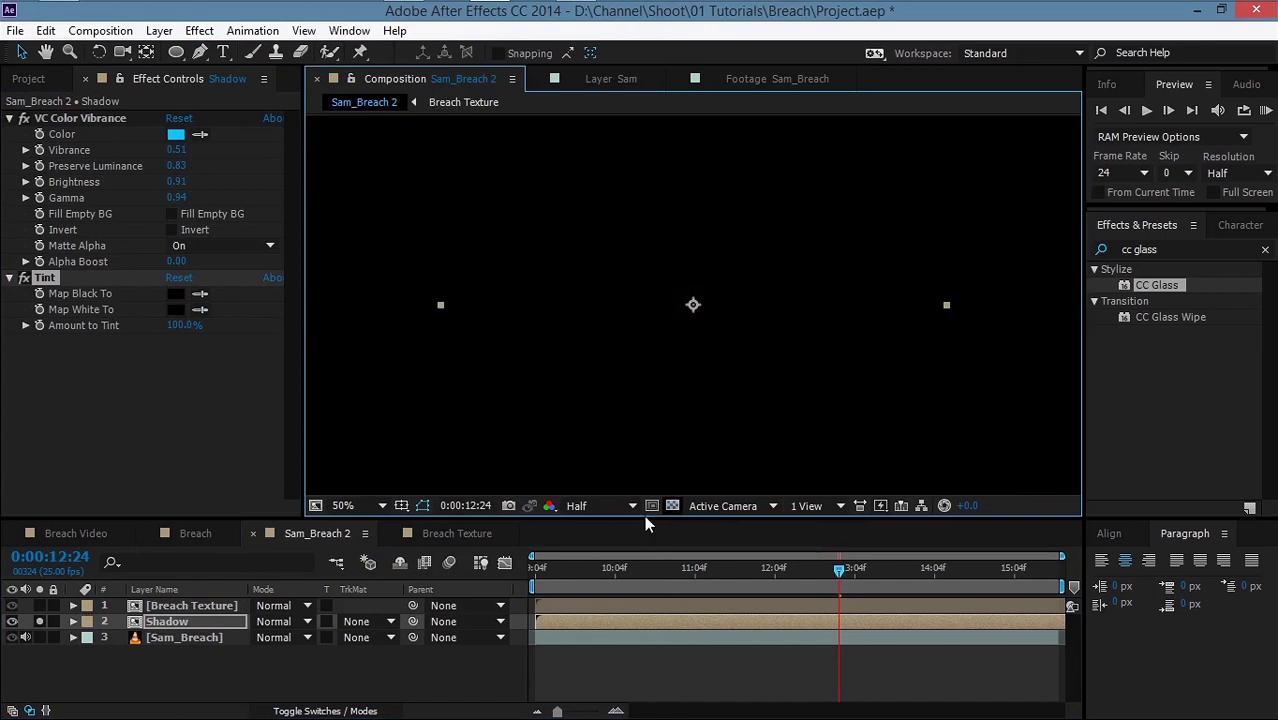
pyautogui.click(672, 505)
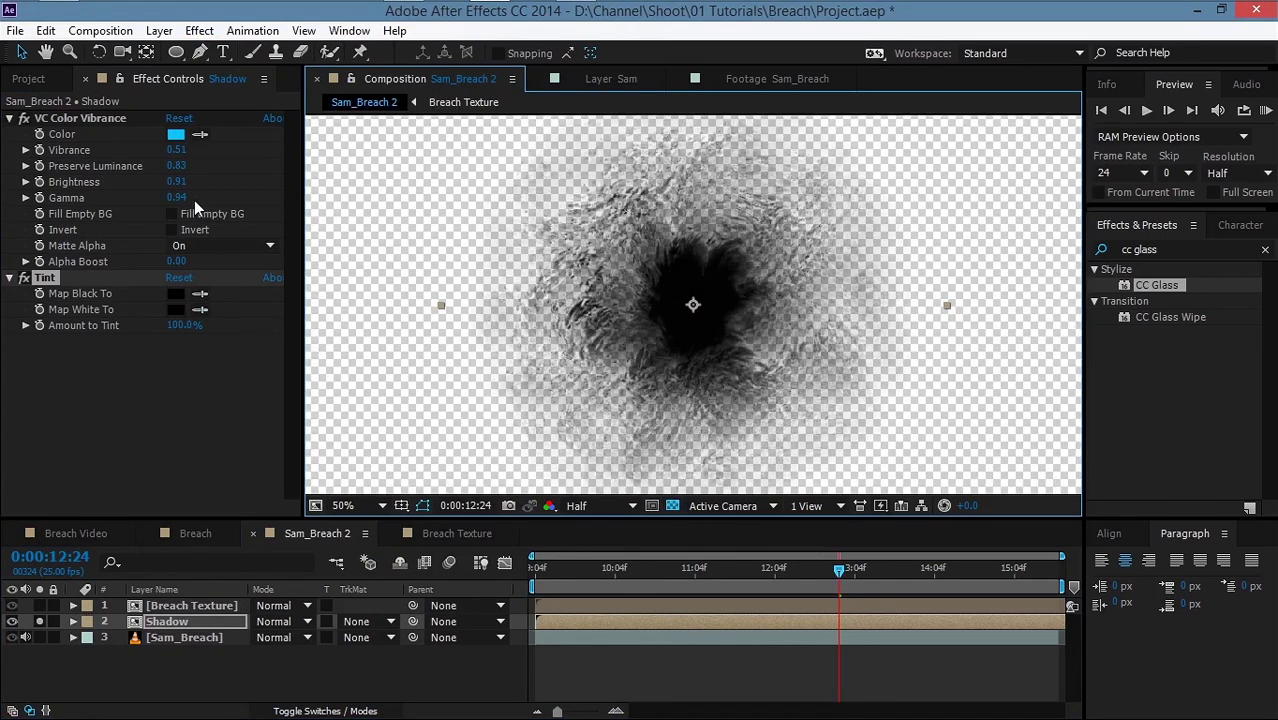
# Step: Raise the Shadow layer's Color Vibrance gamma to 3.00 and brightness to 2.00
pyautogui.click(79, 121)
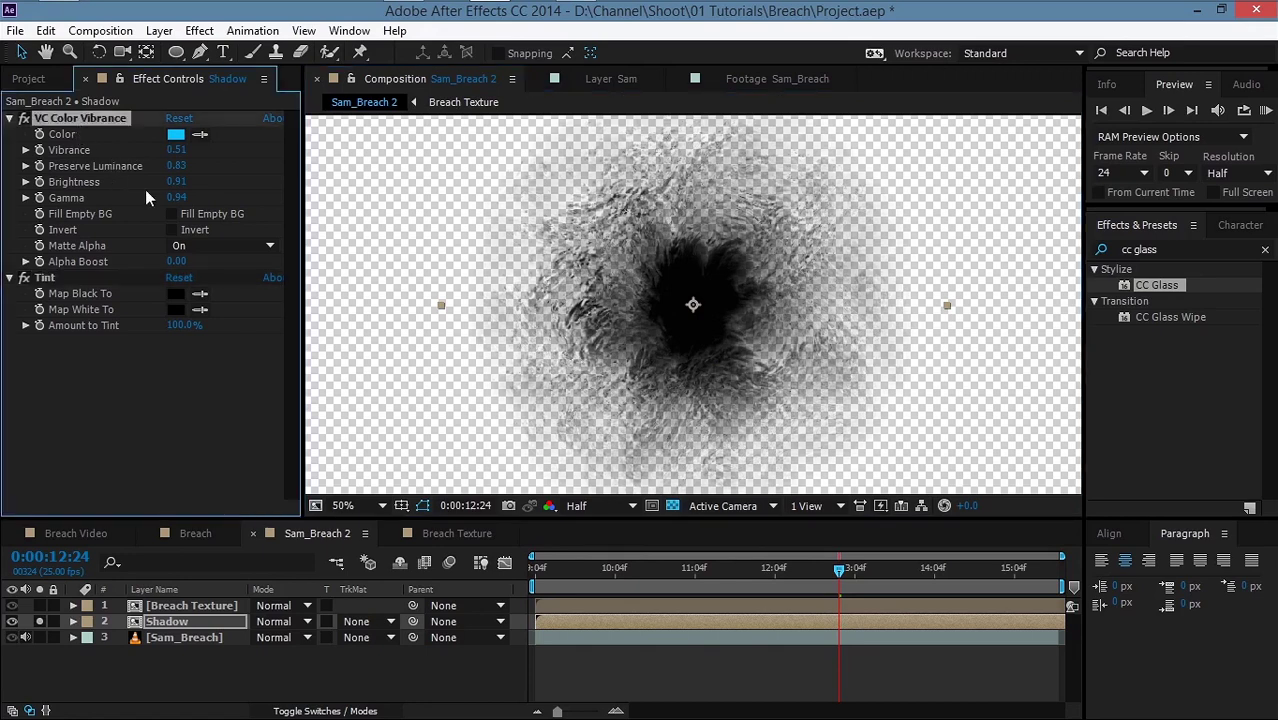
pyautogui.moveTo(184, 207); pyautogui.dragTo(474, 197)
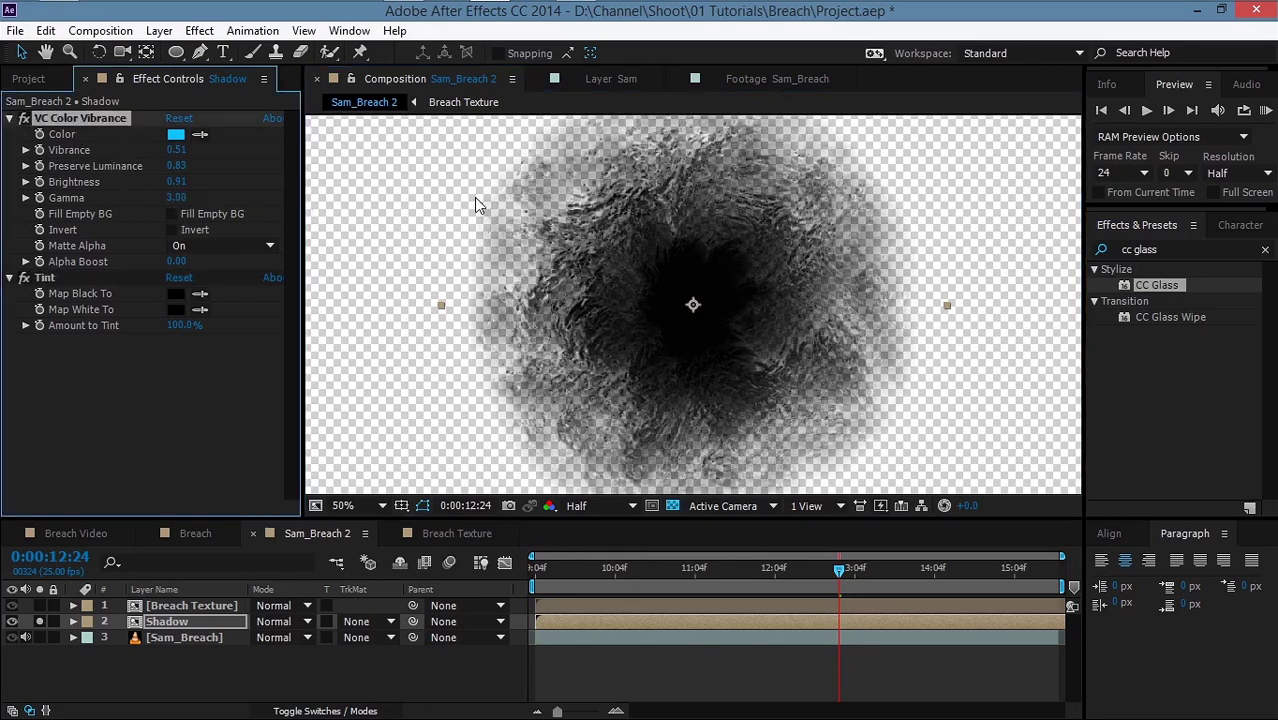
pyautogui.moveTo(184, 190); pyautogui.dragTo(298, 186)
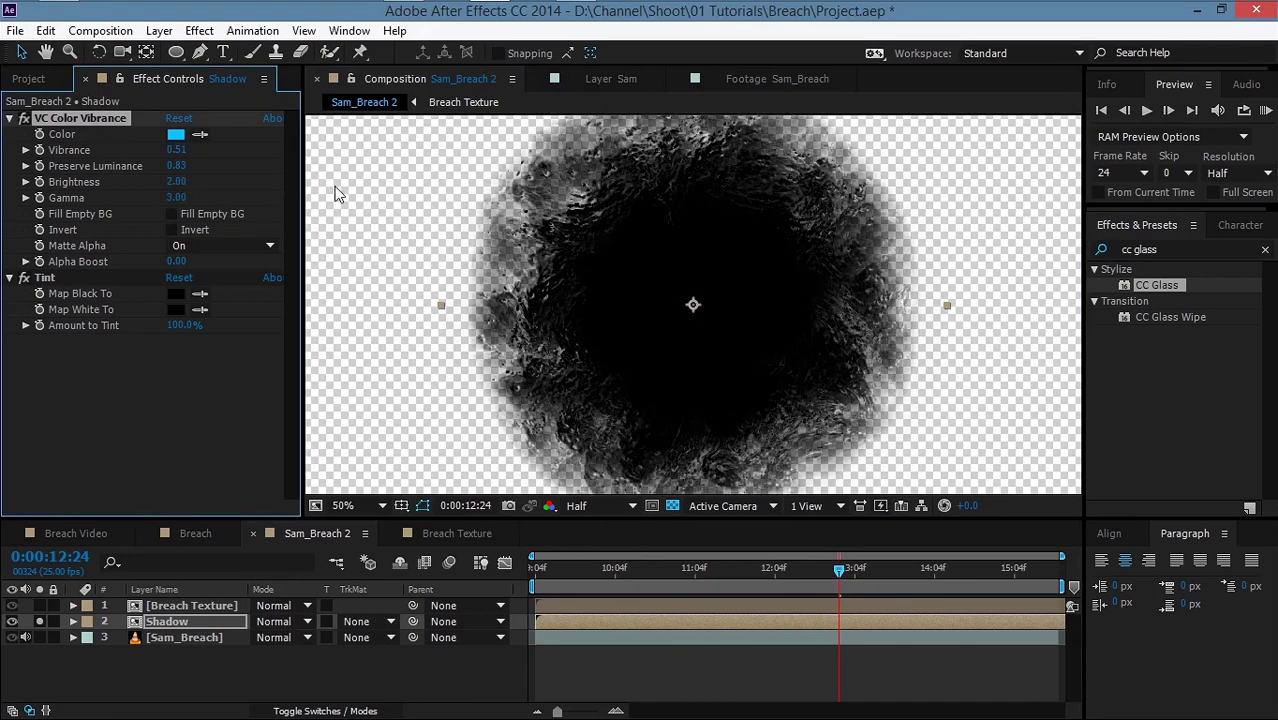
# Step: Set the Shadow layer's Preserve Luminance to 1.00 and its Color Vibrance color to white
pyautogui.click(176, 166)
pyautogui.write('0')
pyautogui.press('Return')
pyautogui.moveTo(176, 166); pyautogui.dragTo(300, 172)
pyautogui.click(176, 134)
pyautogui.click(234, 336)
pyautogui.click(645, 336)
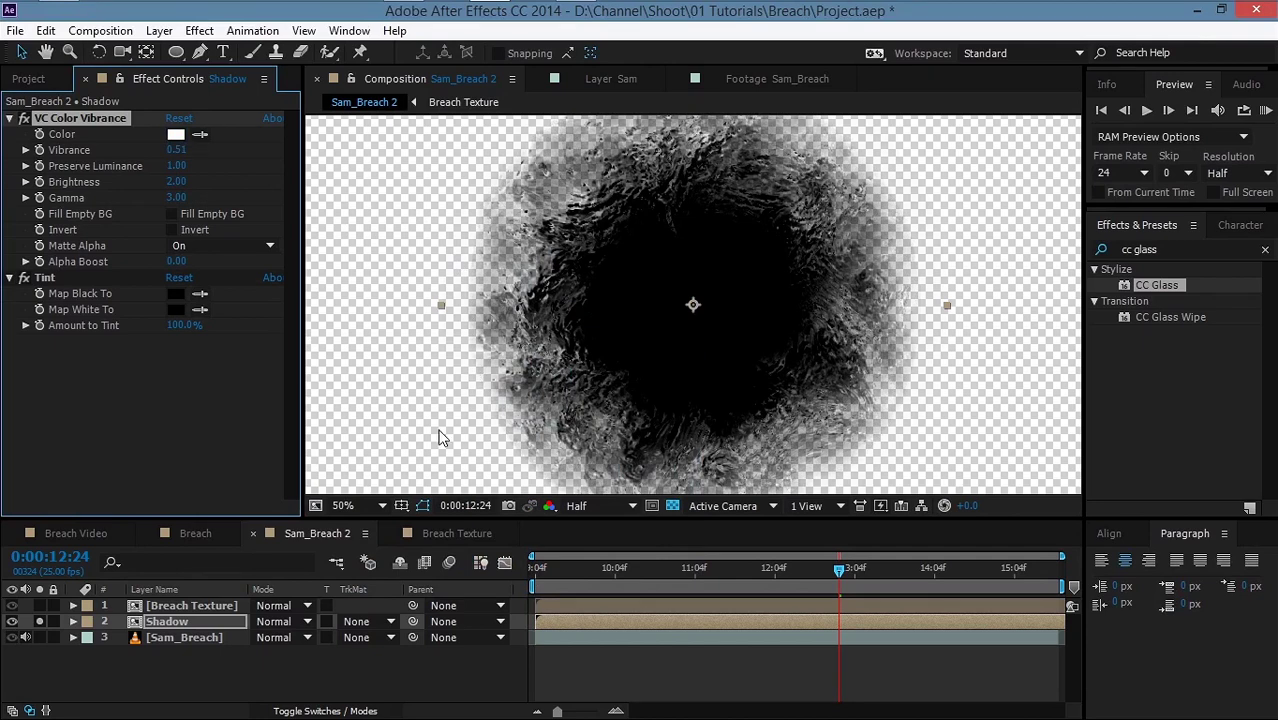
# Step: Turn off solo for the Shadow layer and open its Scale value for editing
pyautogui.click(39, 621)
pyautogui.click(747, 311)
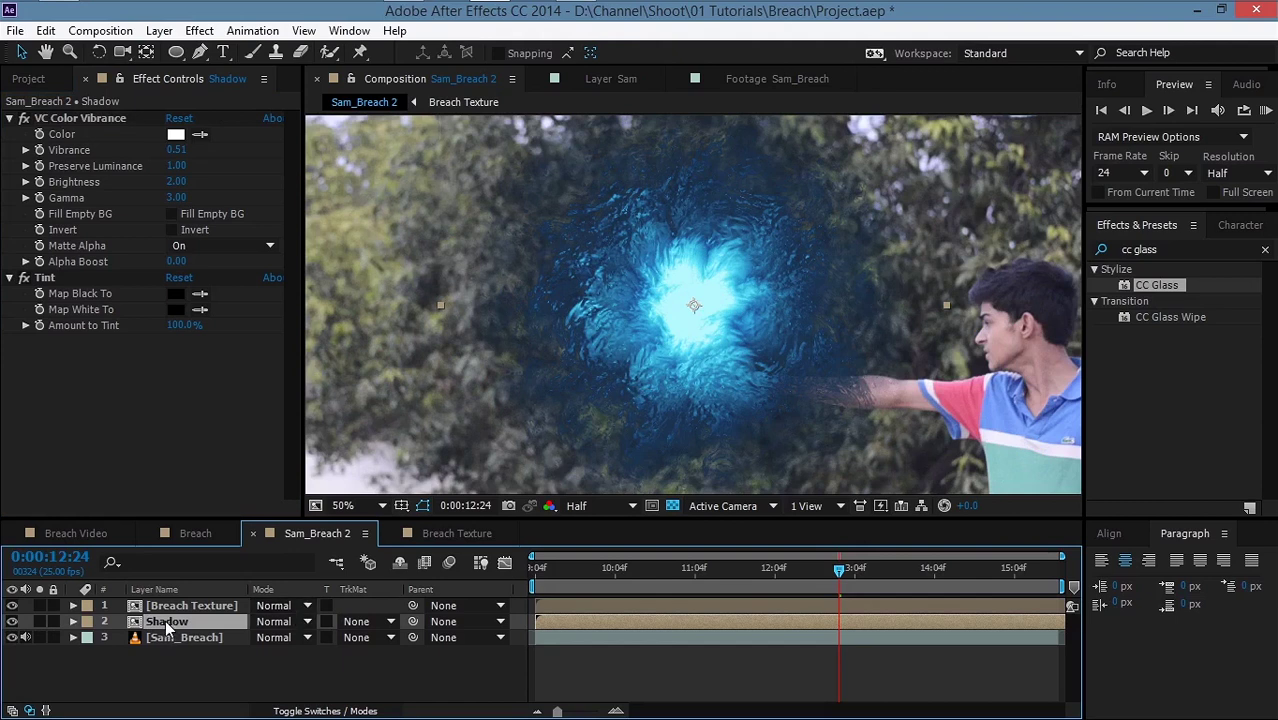
pyautogui.press('s')
pyautogui.click(281, 637)
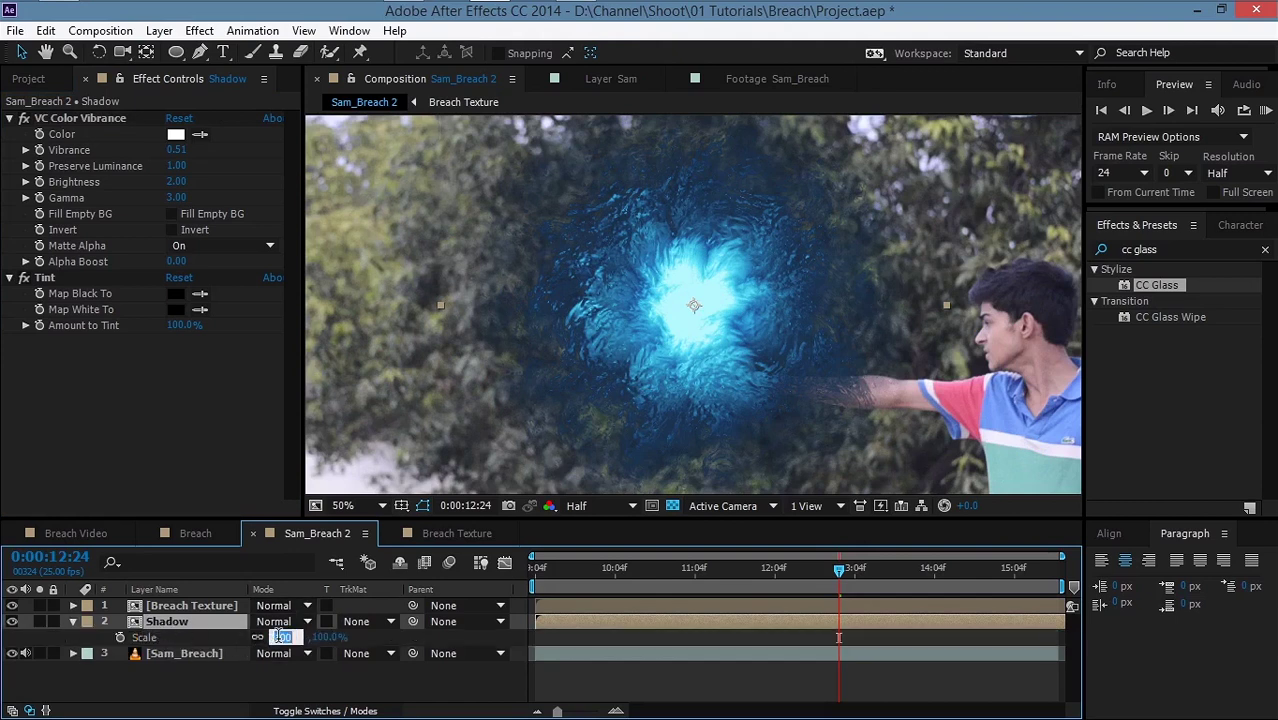
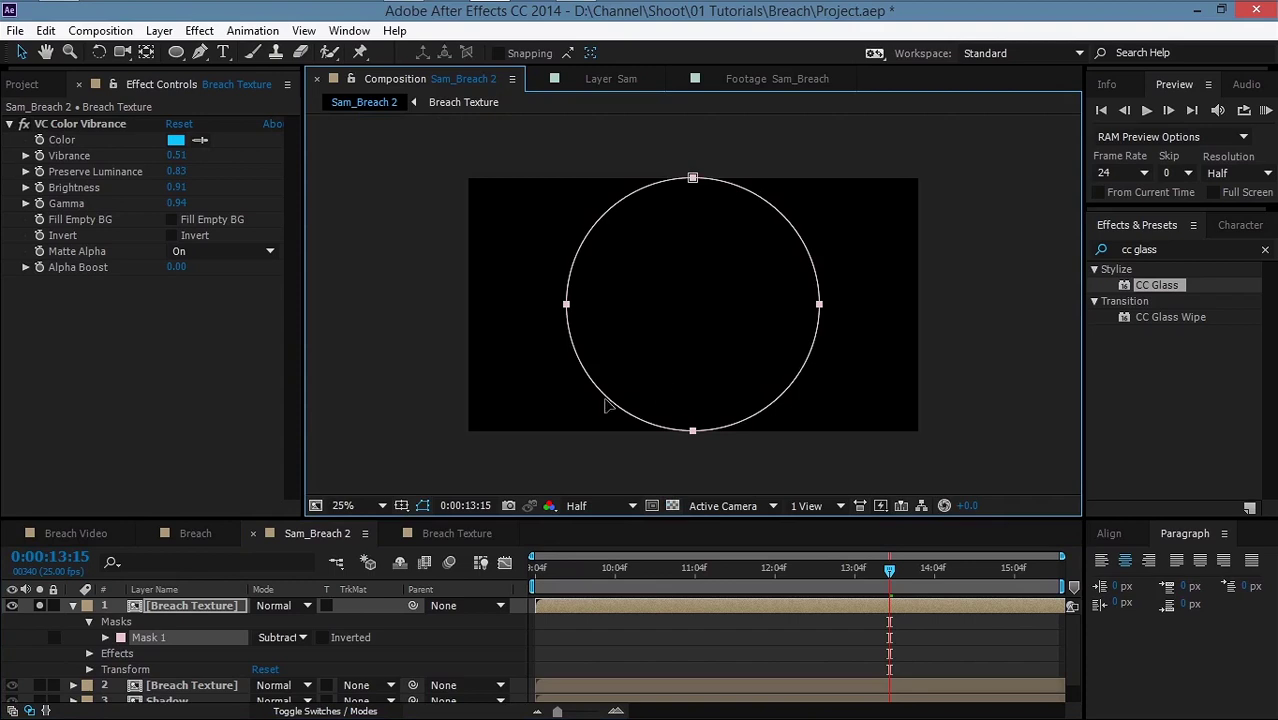
# Step: Set the top Breach Texture layer's Mask 1 expansion to -194 pixels and its feather to 118 pixels
pyautogui.click(197, 607)
pyautogui.press('m')
pyautogui.press('m')
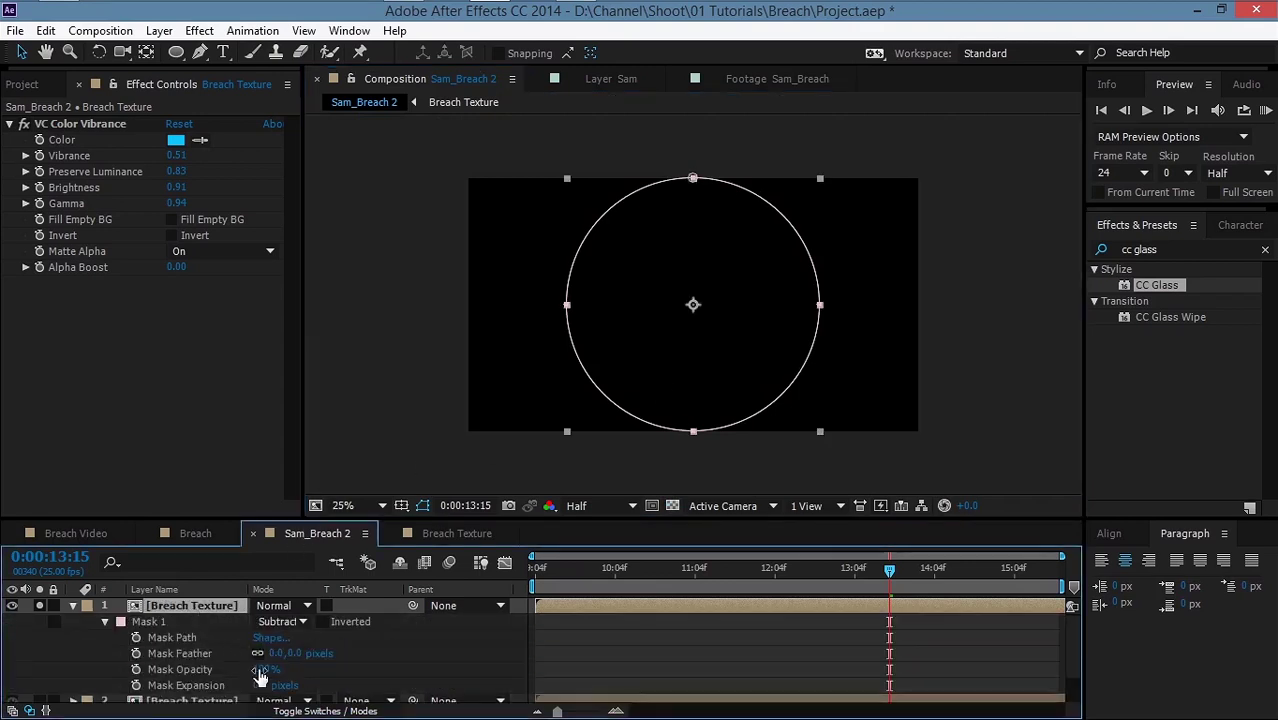
pyautogui.click(190, 685)
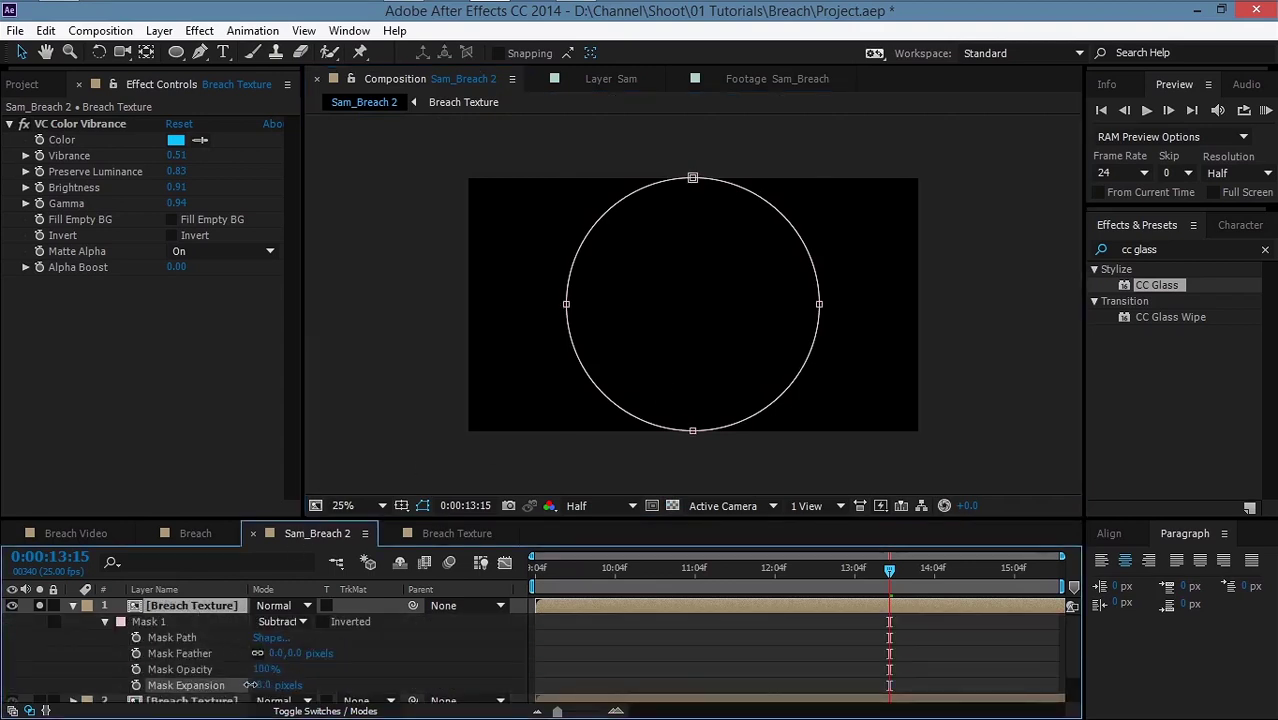
pyautogui.moveTo(178, 686); pyautogui.dragTo(71, 680)
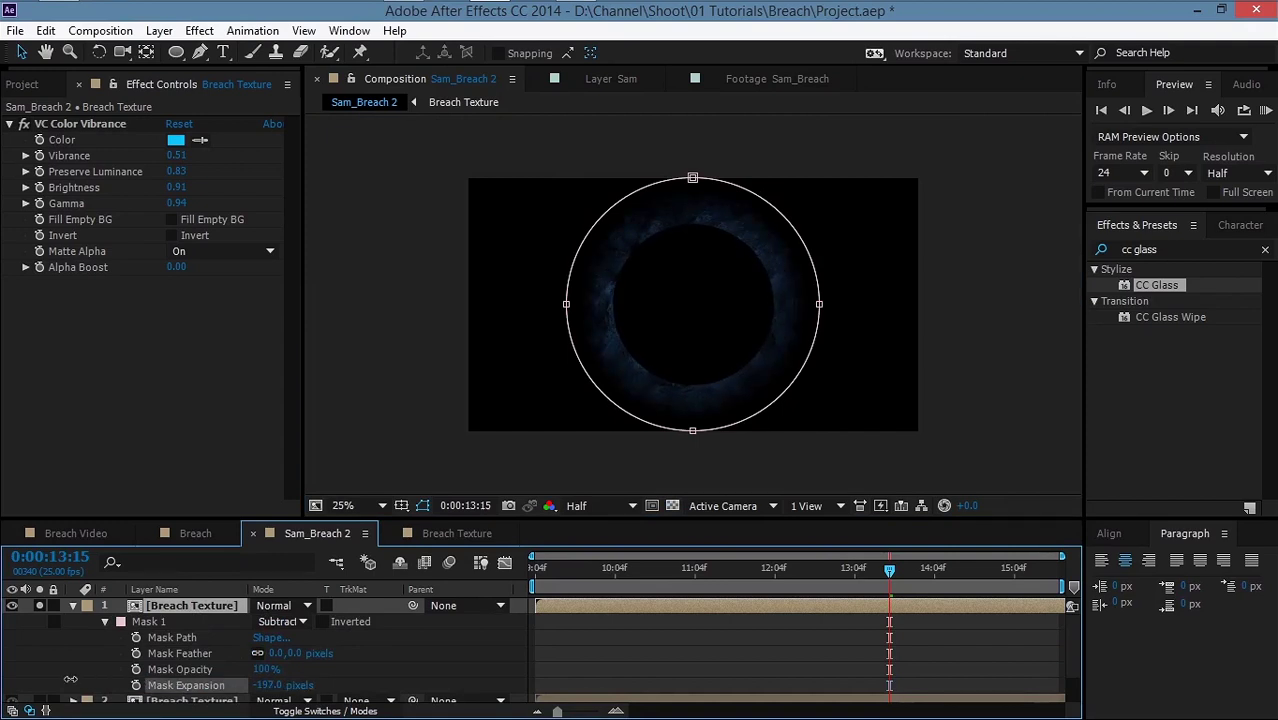
pyautogui.scroll(1, 548, 414)
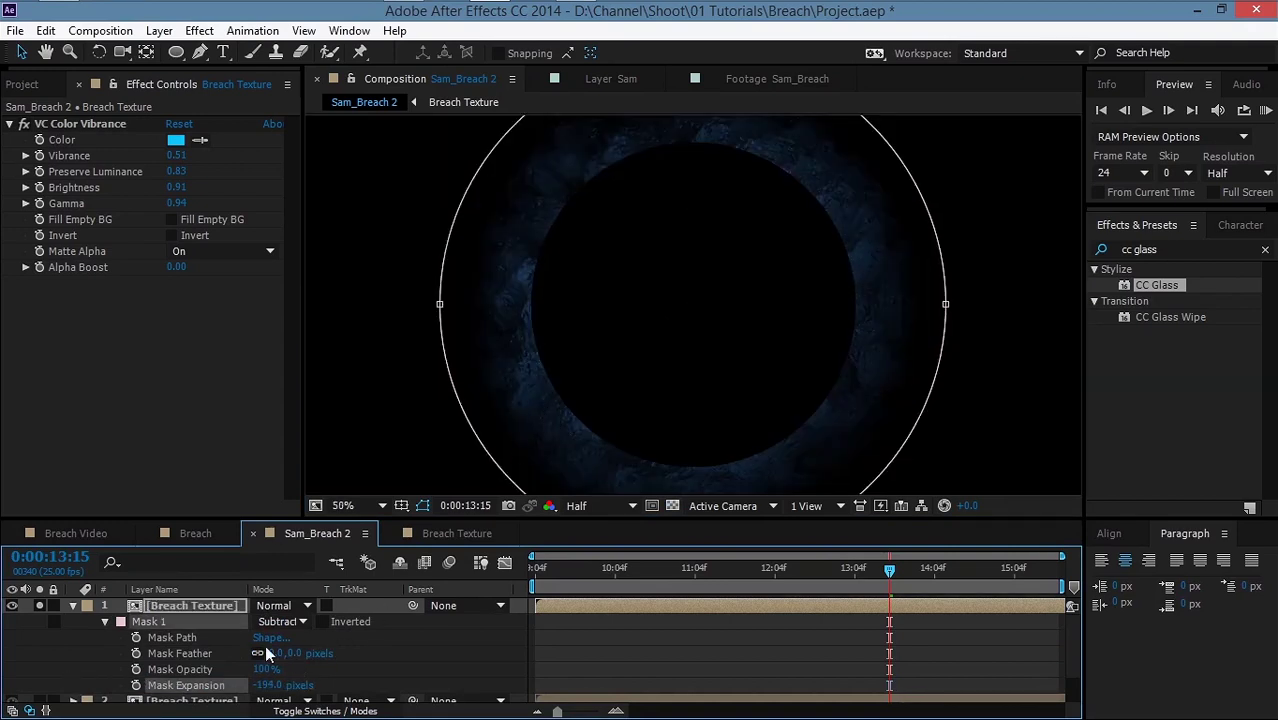
pyautogui.moveTo(268, 652); pyautogui.dragTo(379, 648)
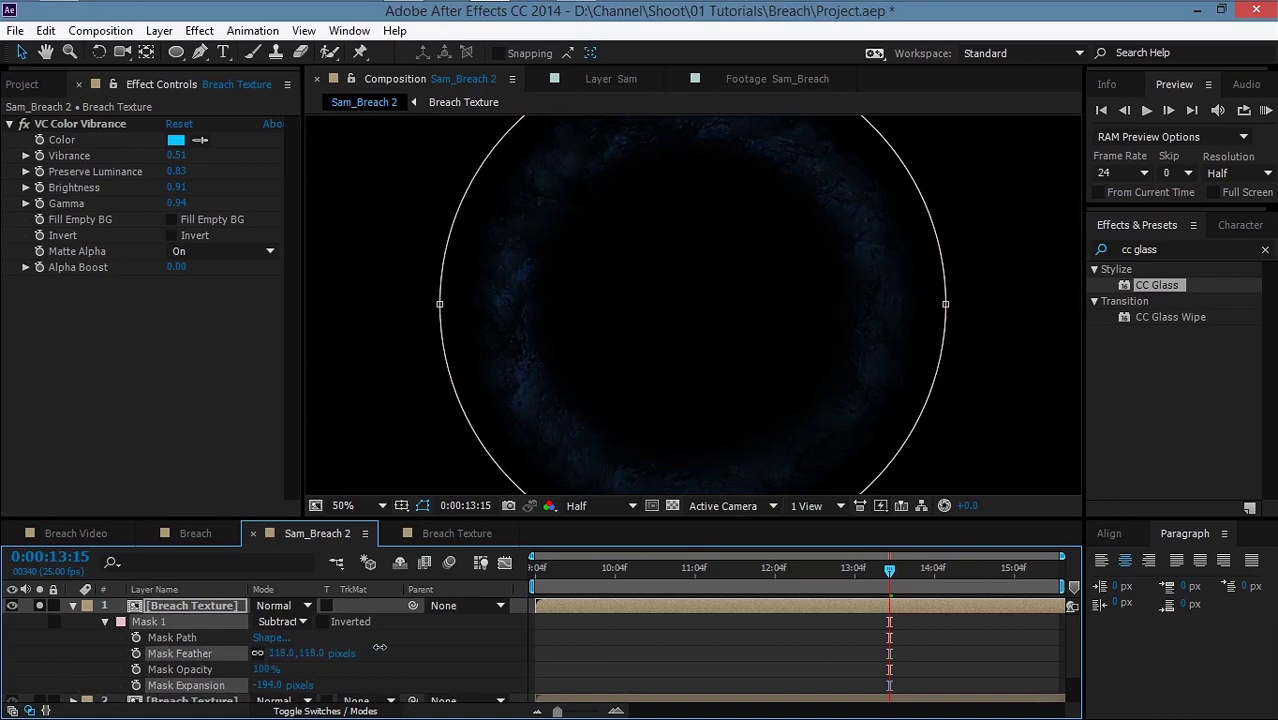
# Step: Fine-tune the top layer's mask expansion and set its Color Vibrance to white, vibrance 2.00, preserve luminance 0.46, brightness 1.16 and gamma 1.09
pyautogui.moveTo(268, 686); pyautogui.dragTo(262, 686)
pyautogui.press('u')
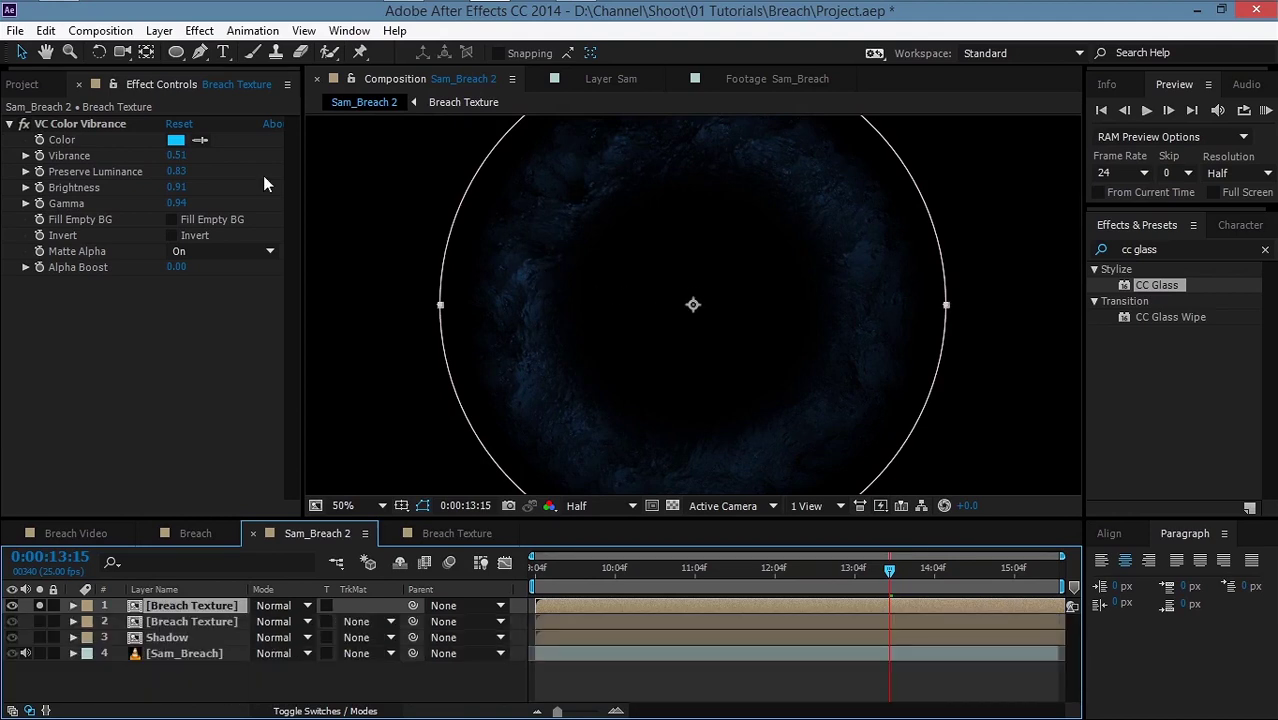
pyautogui.click(175, 140)
pyautogui.click(257, 348)
pyautogui.moveTo(257, 348); pyautogui.dragTo(208, 307)
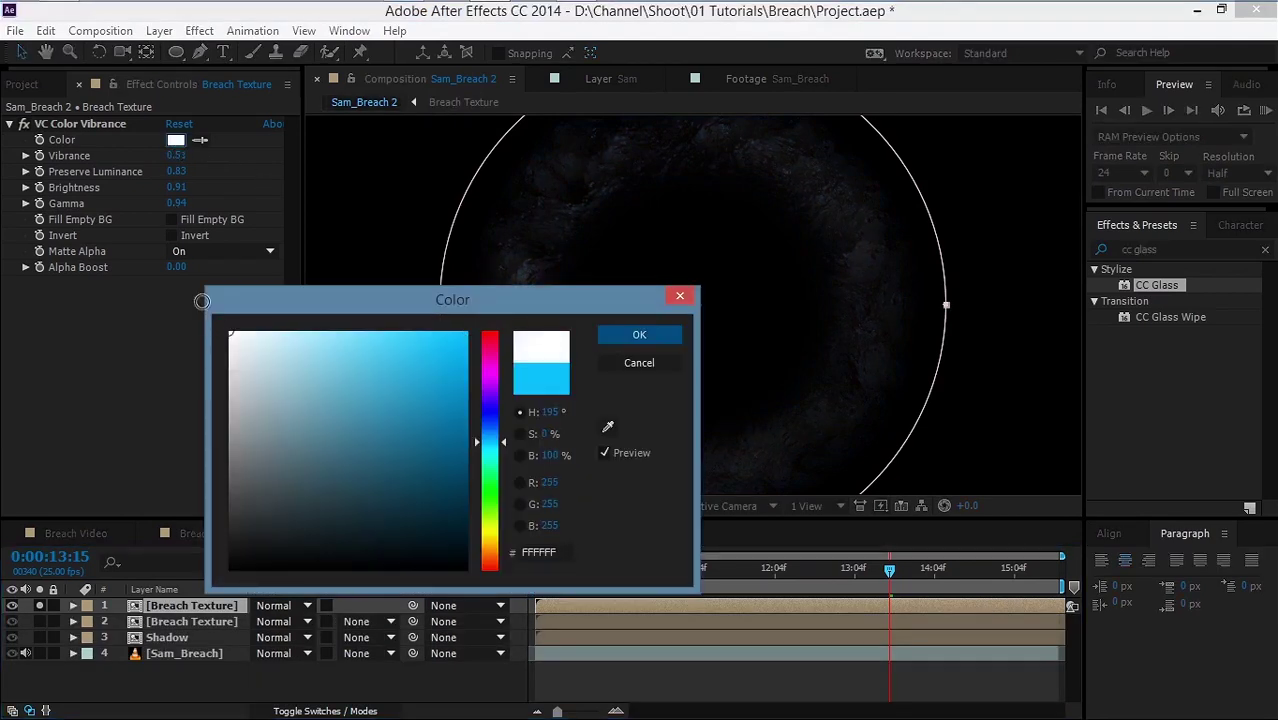
pyautogui.click(615, 333)
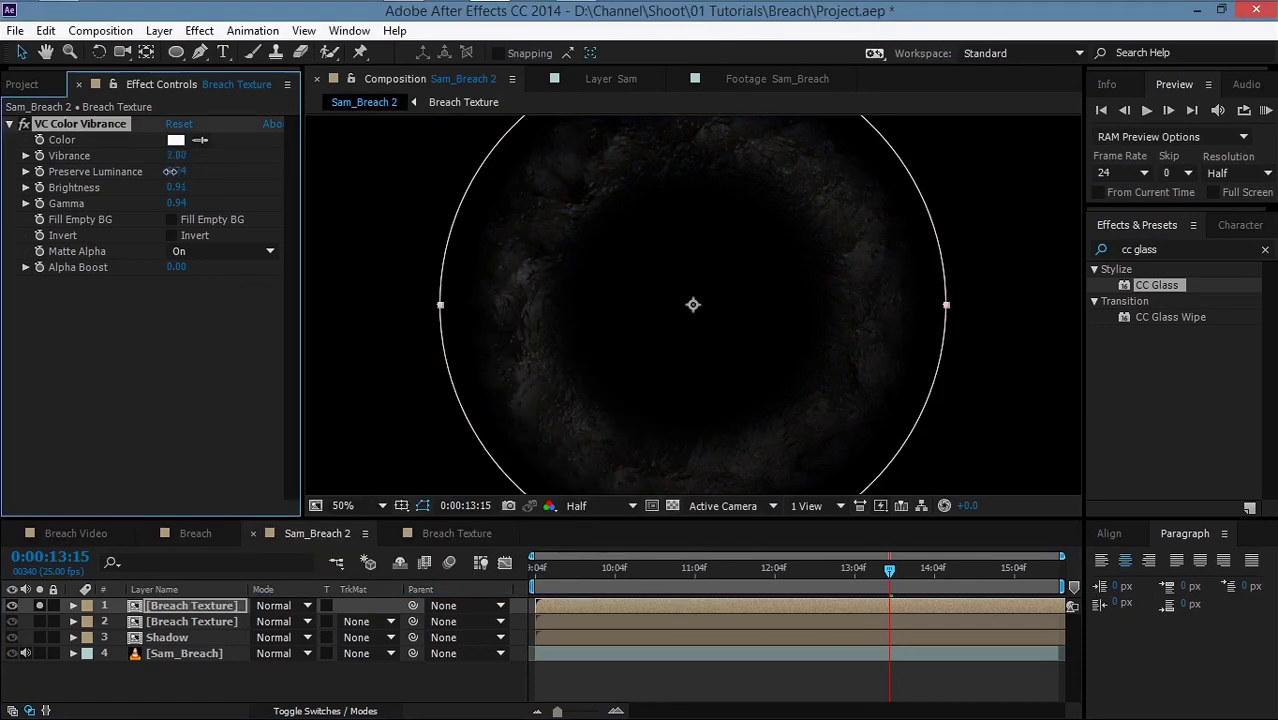
pyautogui.moveTo(176, 189); pyautogui.dragTo(207, 190)
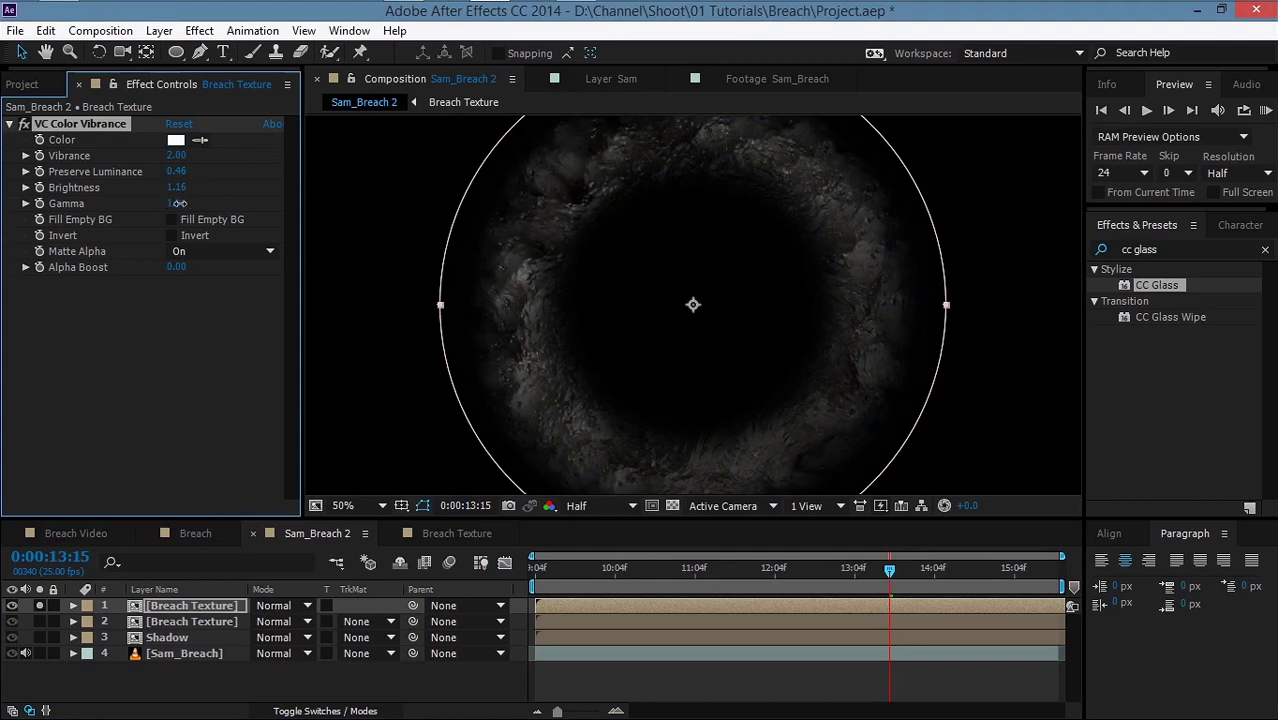
# Step: Set the top Breach Texture layer's blending mode to Add and turn off its solo
pyautogui.click(270, 605)
pyautogui.click(340, 204)
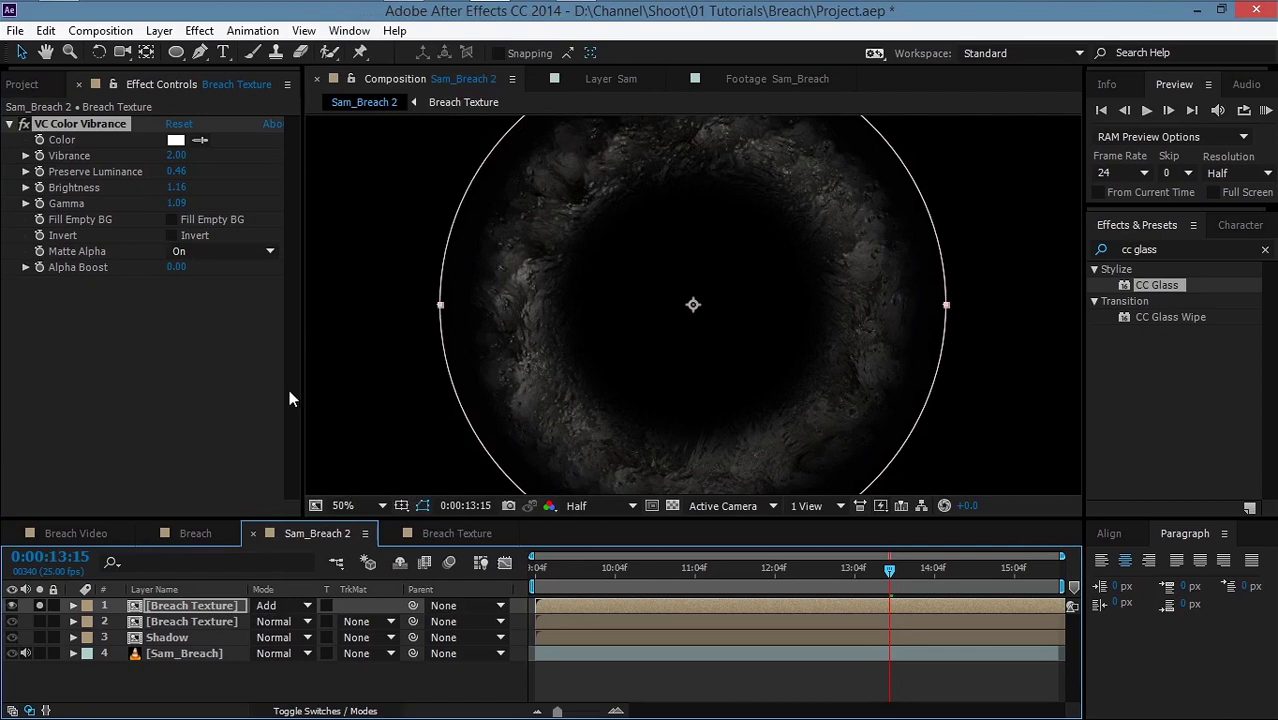
pyautogui.click(38, 605)
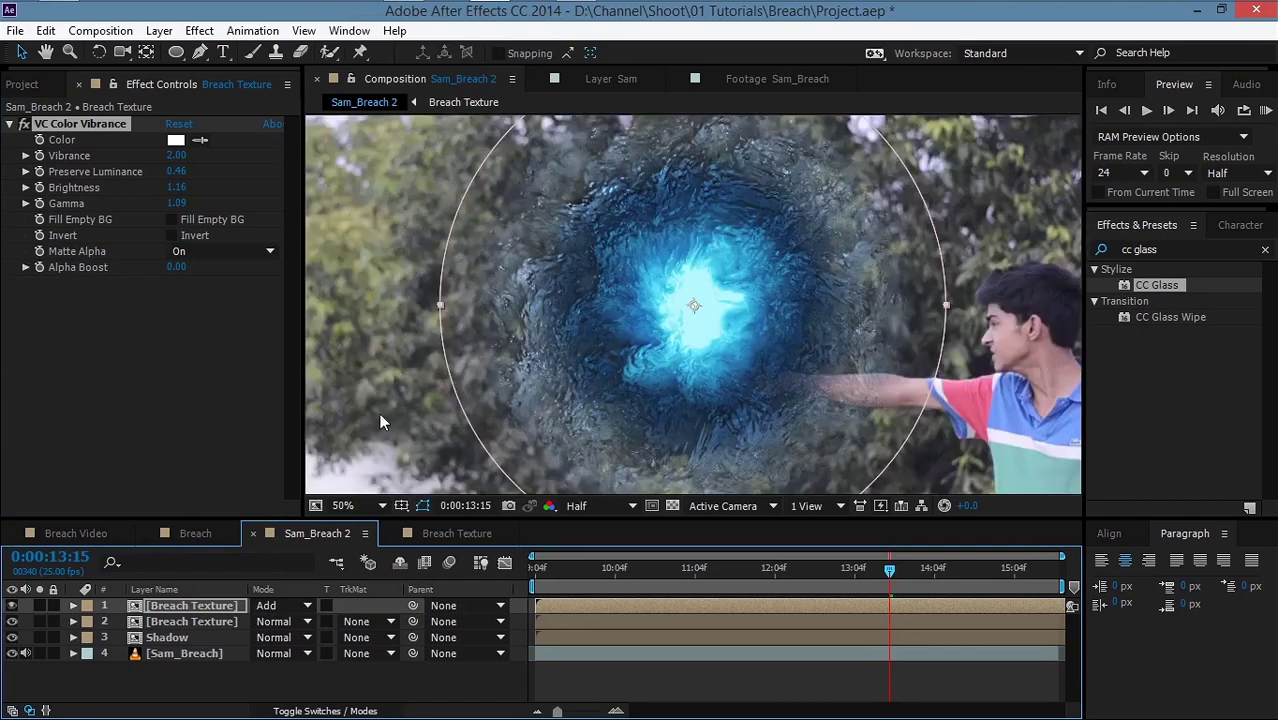
pyautogui.press(',')
pyautogui.press(',')
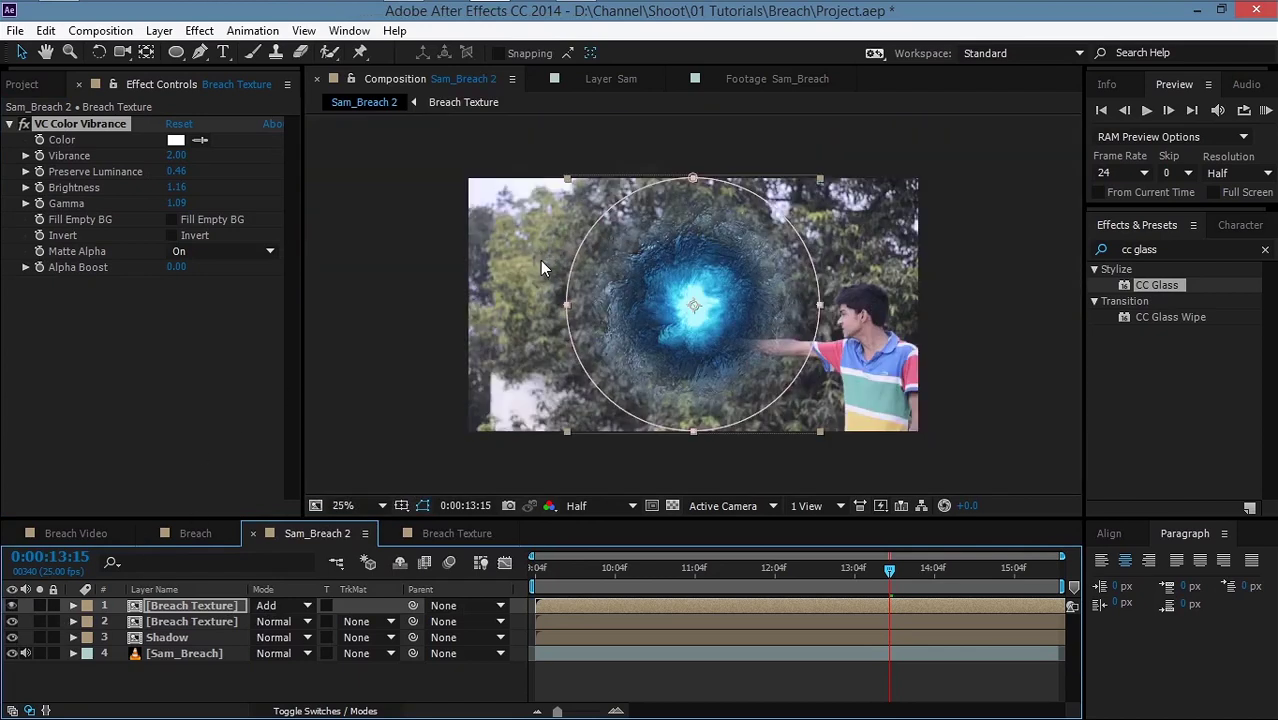
pyautogui.click(390, 281)
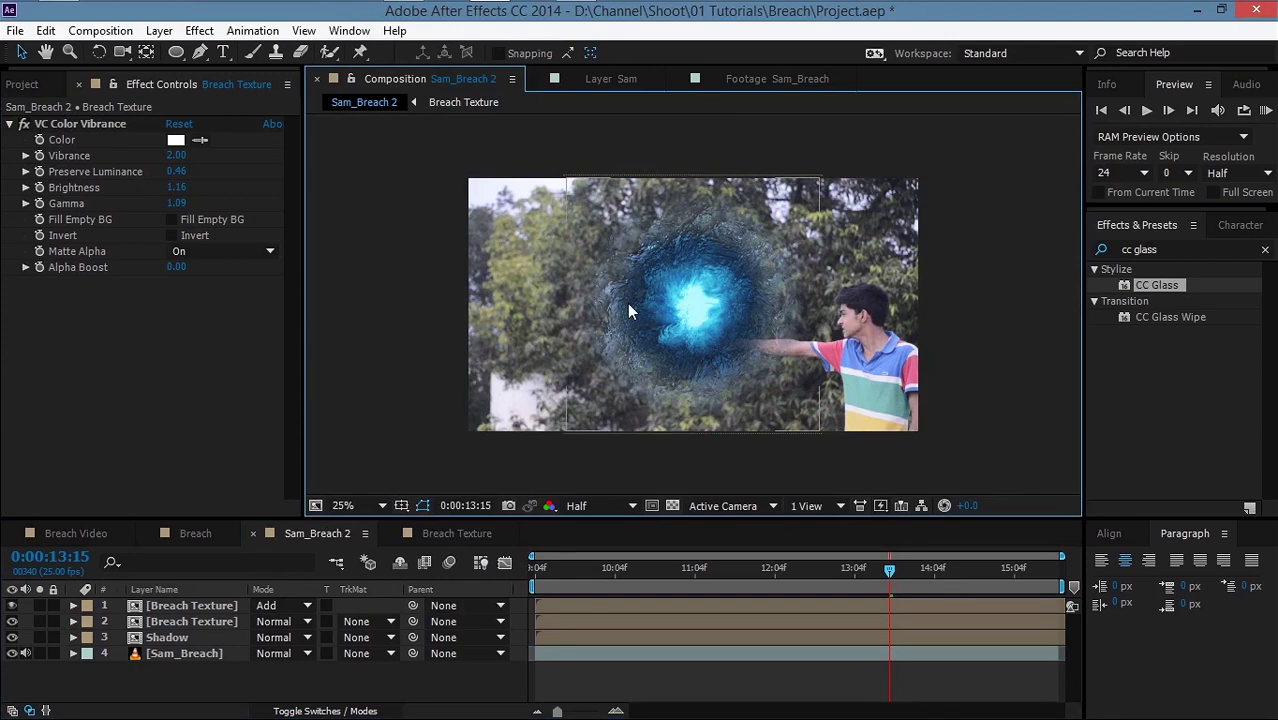
# Step: Rename the top Breach Texture layer as Highlight
pyautogui.press('.')
pyautogui.click(157, 606)
pyautogui.press('Return')
pyautogui.write('Hi')
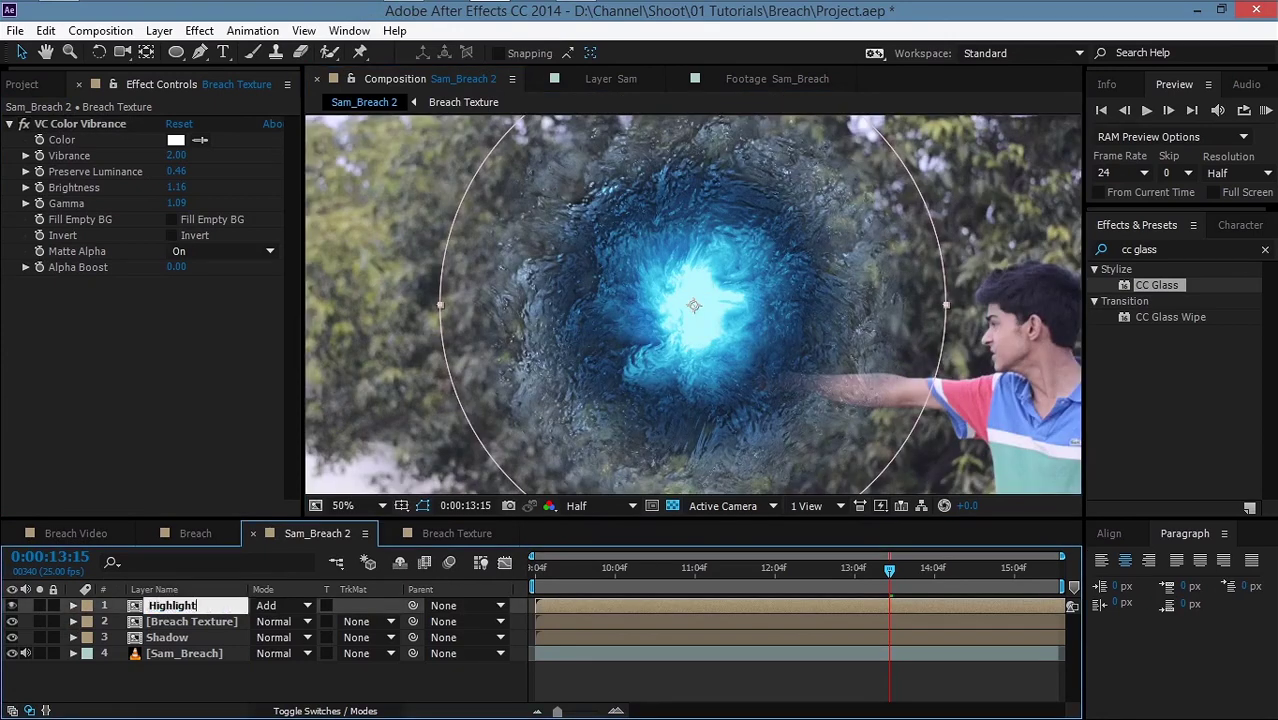
pyautogui.write('ghlight')
pyautogui.press('Return')
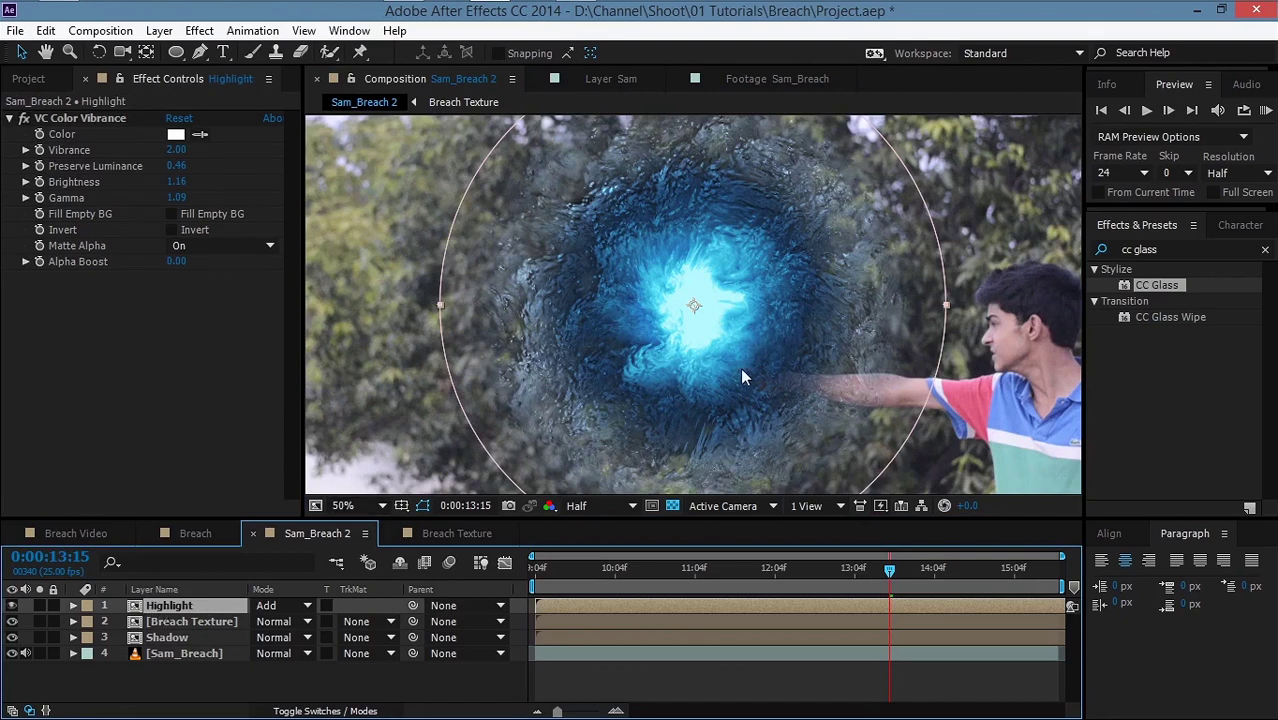
# Step: Set the Shadow layer's Color Vibrance to preserve luminance 0.00, vibrance 2.00 and alpha boost 1.00
pyautogui.click(176, 638)
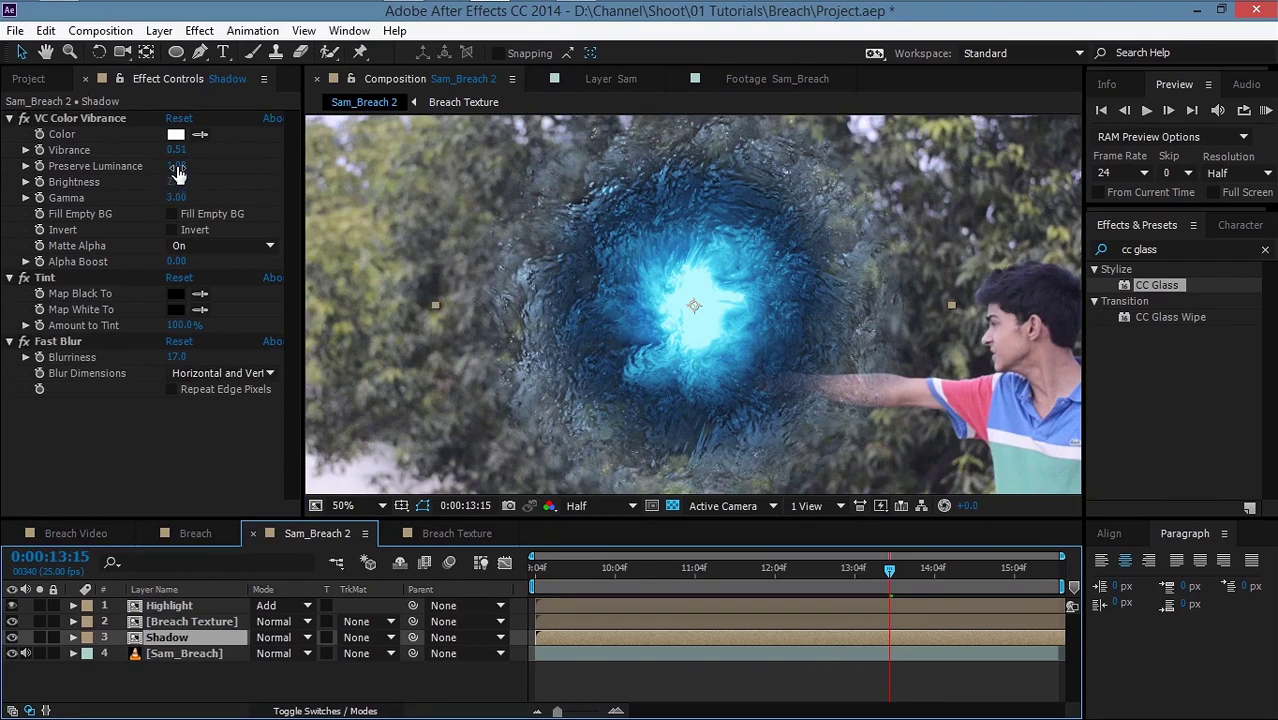
pyautogui.click(80, 118)
pyautogui.click(60, 167)
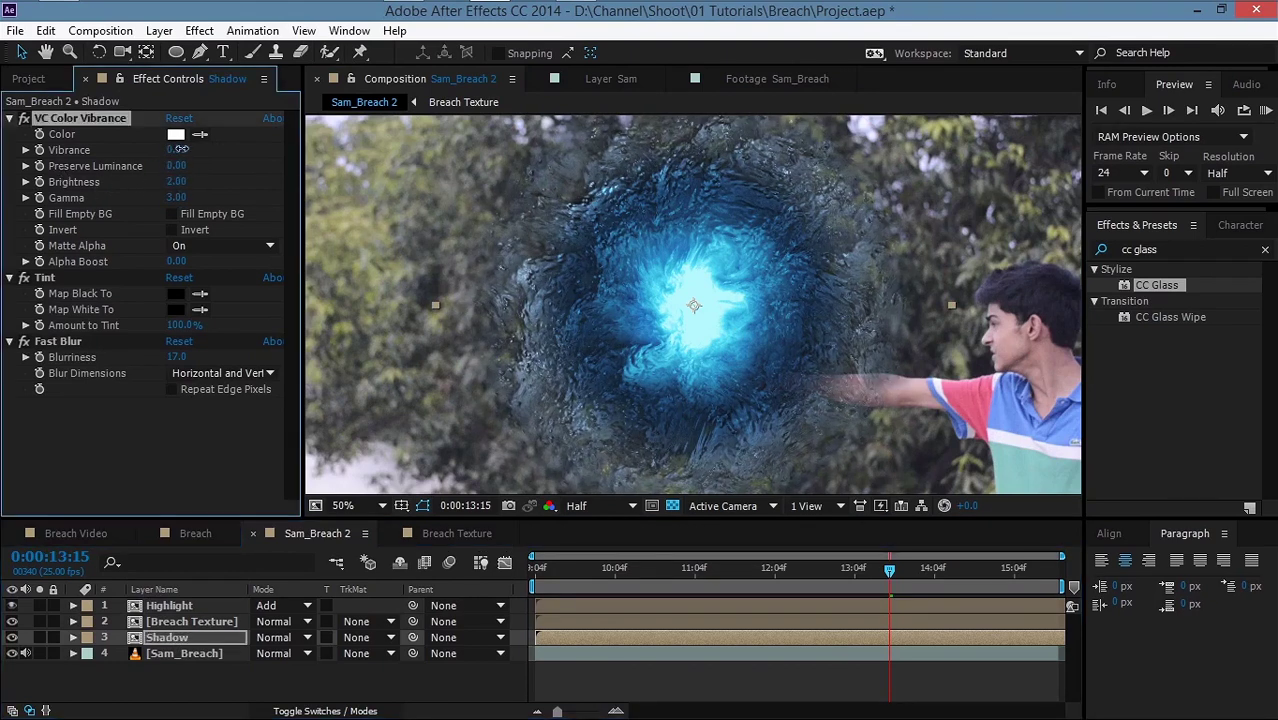
pyautogui.moveTo(176, 150); pyautogui.dragTo(255, 145)
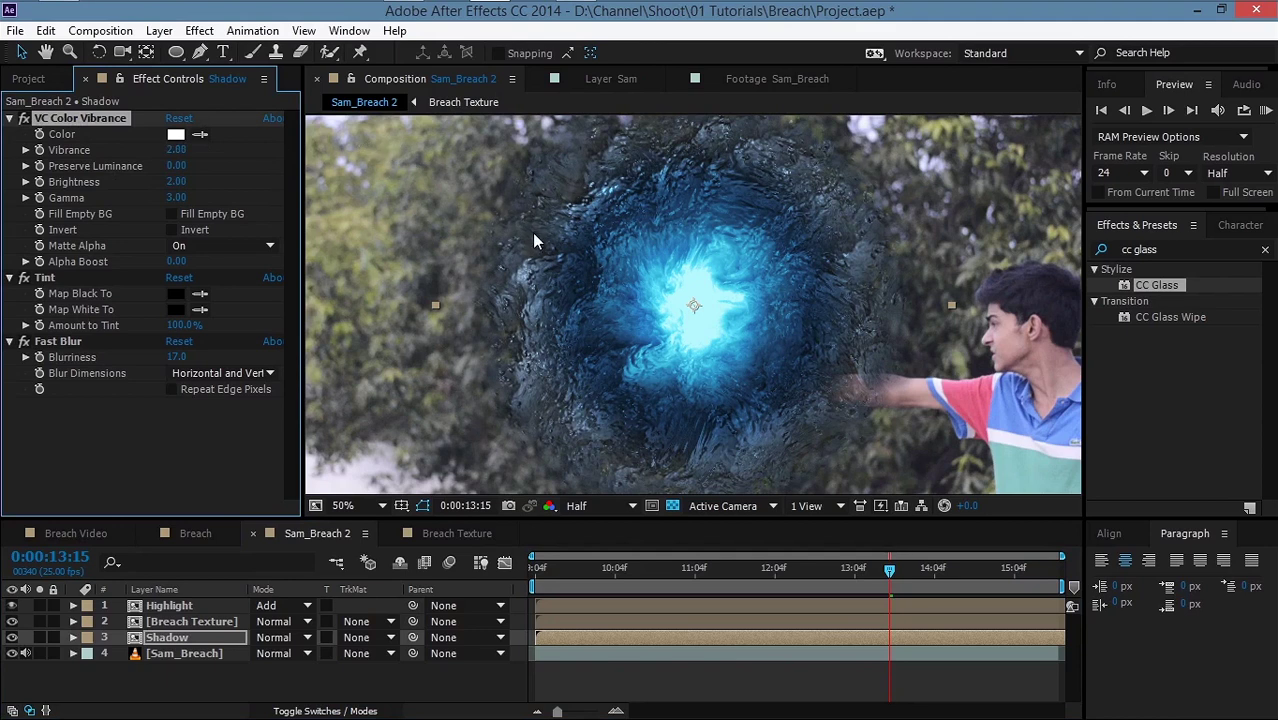
pyautogui.moveTo(176, 181); pyautogui.dragTo(279, 168)
pyautogui.click(168, 288)
pyautogui.moveTo(176, 262); pyautogui.dragTo(279, 262)
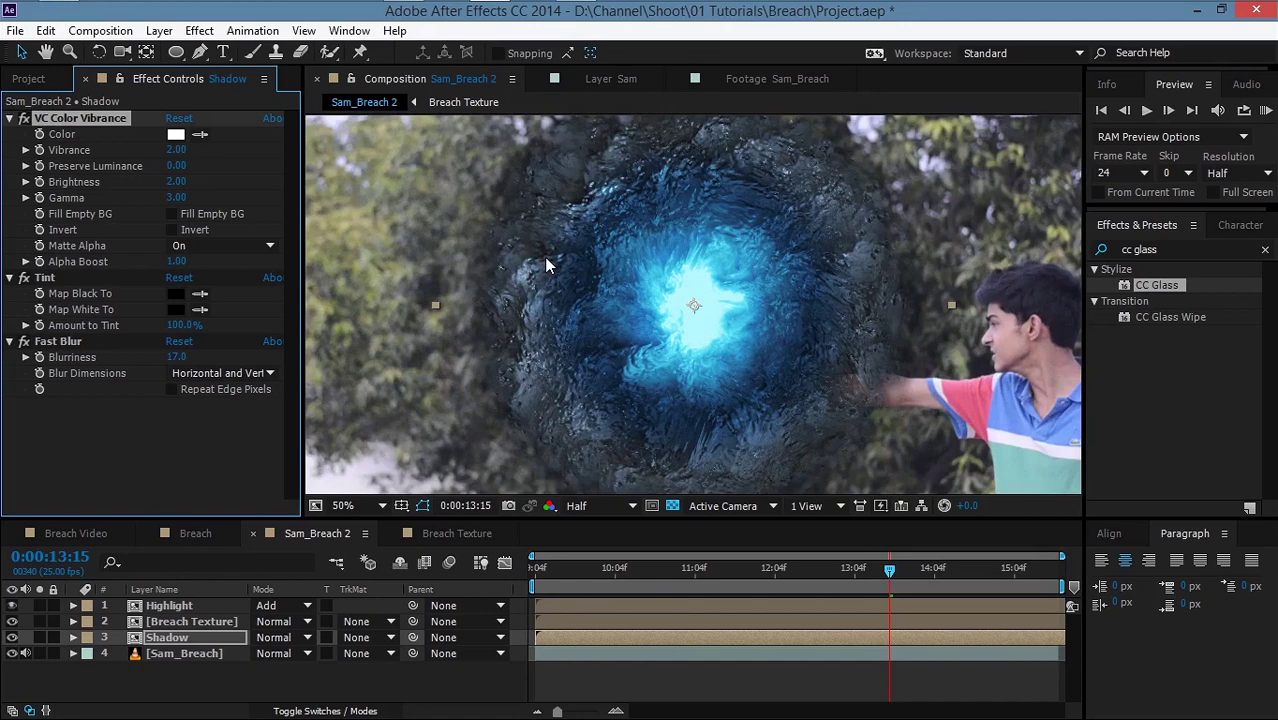
# Step: Add a Curves effect with a raised Alpha curve to the Highlight layer and set its Color Vibrance brightness to 1.30
pyautogui.click(190, 604)
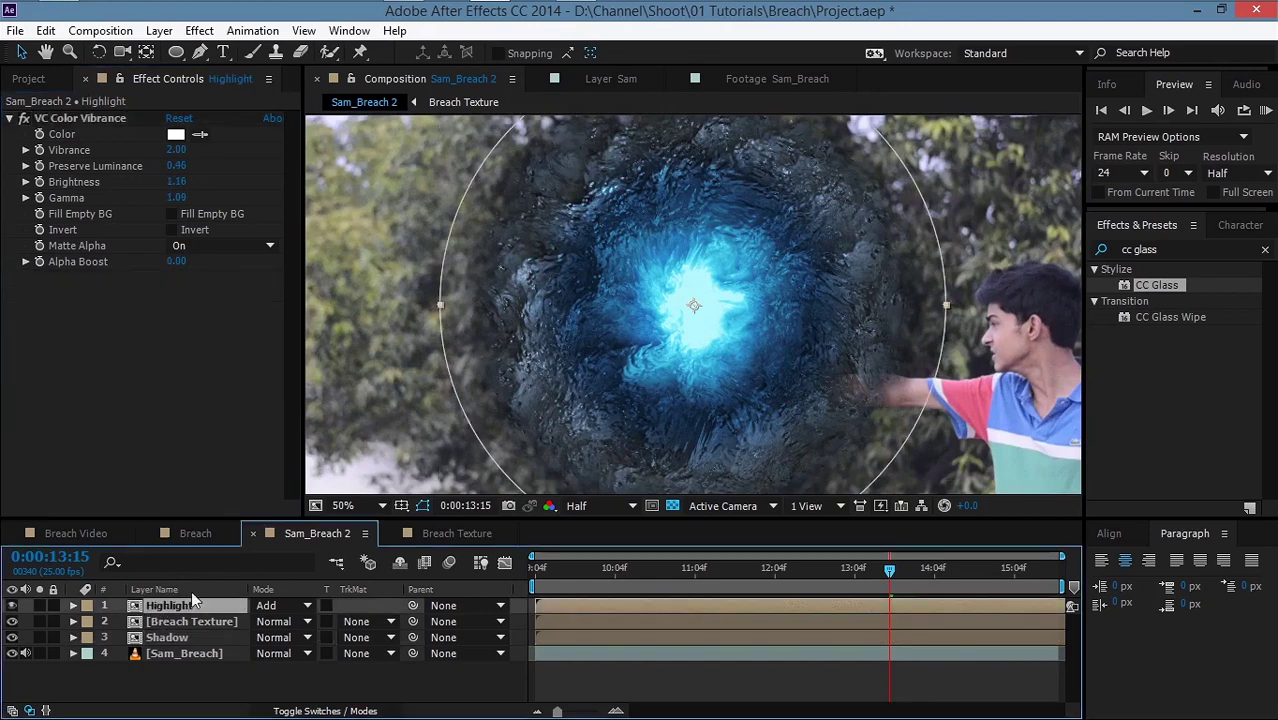
pyautogui.click(199, 31)
pyautogui.click(528, 430)
pyautogui.moveTo(148, 322)
pyautogui.mouseDown()
pyautogui.moveTo(120, 255)
pyautogui.moveTo(155, 295)
pyautogui.moveTo(153, 282)
pyautogui.moveTo(142, 306)
pyautogui.moveTo(128, 290)
pyautogui.moveTo(150, 318)
pyautogui.moveTo(144, 303)
pyautogui.mouseUp()
pyautogui.click(207, 162)
pyautogui.click(212, 263)
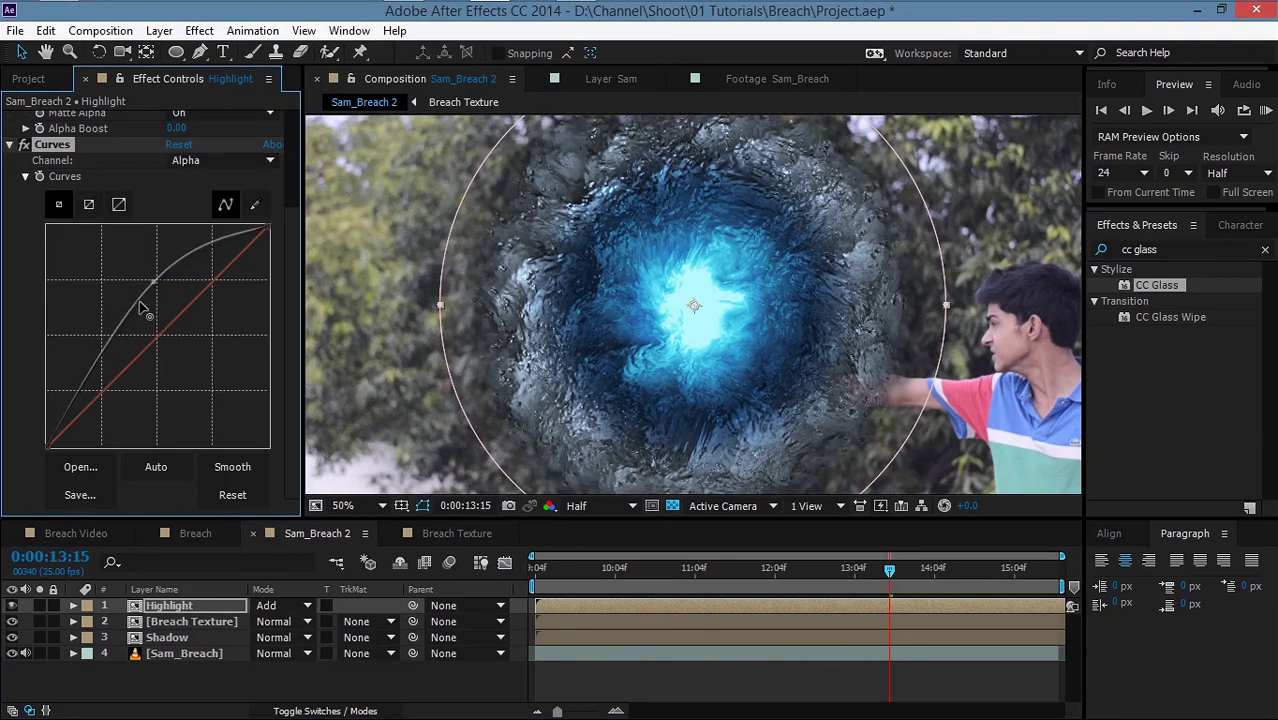
pyautogui.click(9, 145)
pyautogui.moveTo(215, 200)
pyautogui.mouseDown()
pyautogui.moveTo(194, 205)
pyautogui.moveTo(207, 210)
pyautogui.mouseUp()
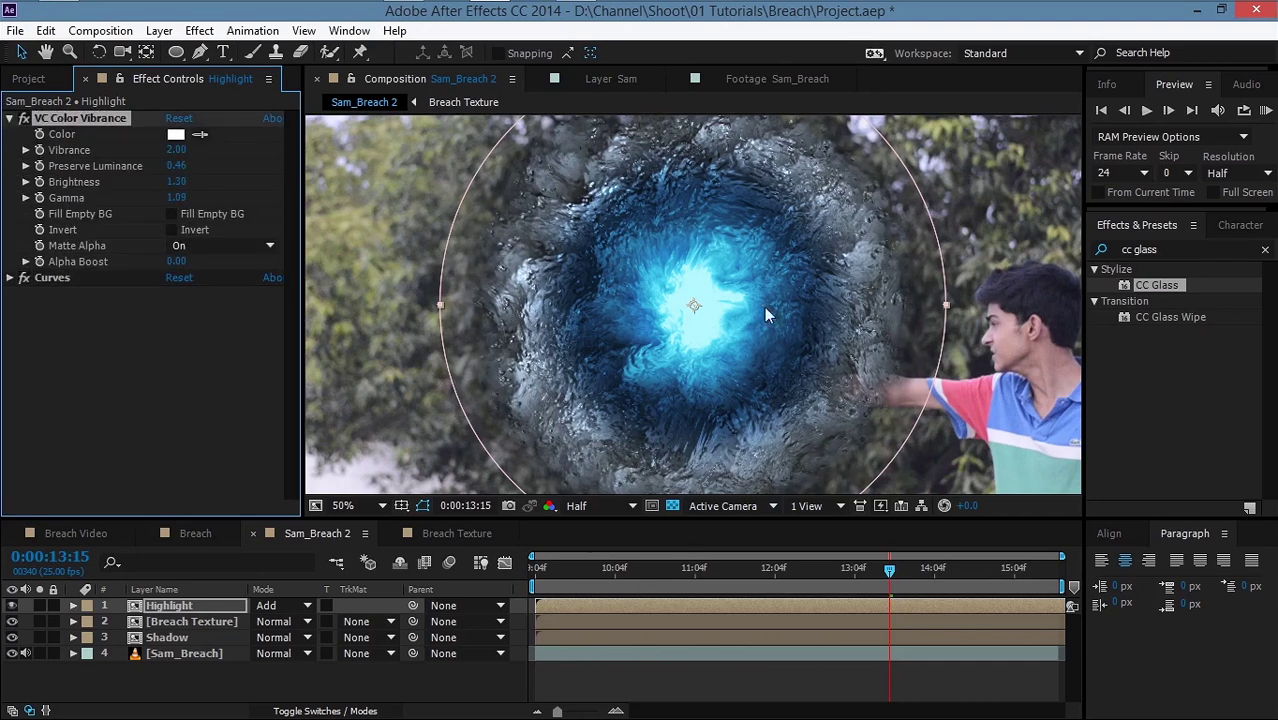
# Step: Add a Tint effect to the Highlight layer and map white to the pale cyan C0F4FF
pyautogui.click(199, 30)
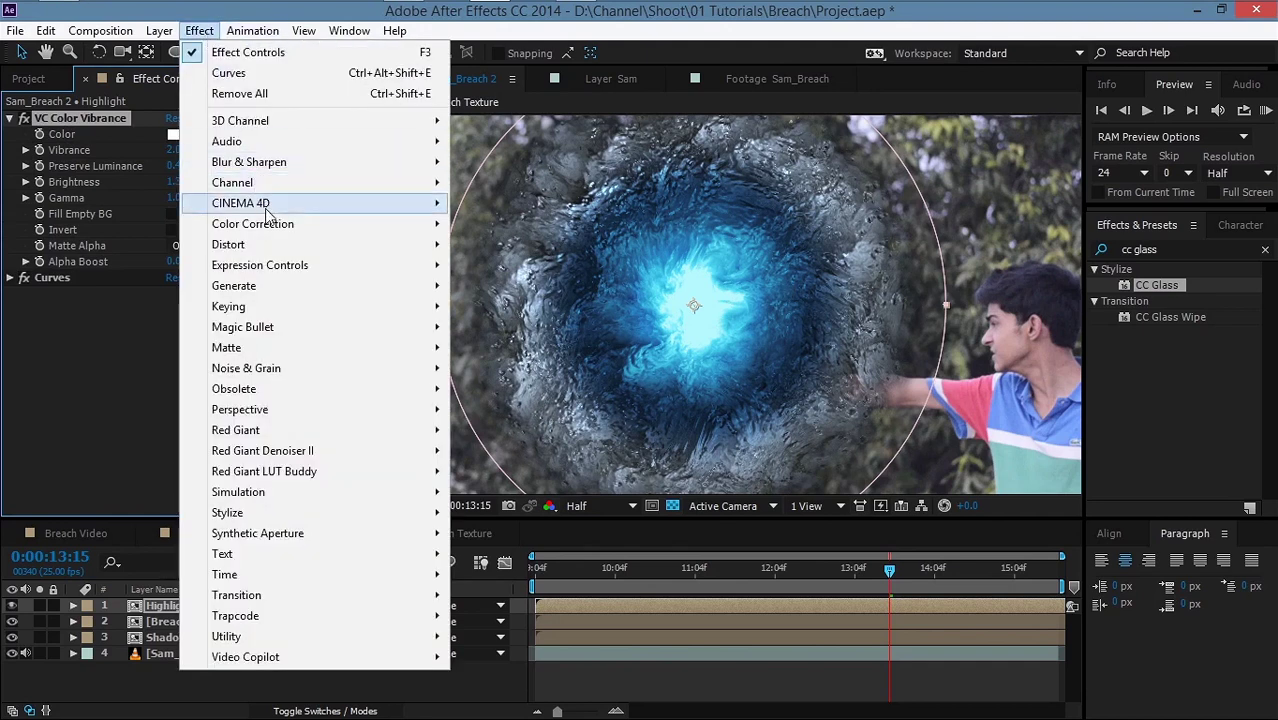
pyautogui.moveTo(290, 224)
pyautogui.click(476, 666)
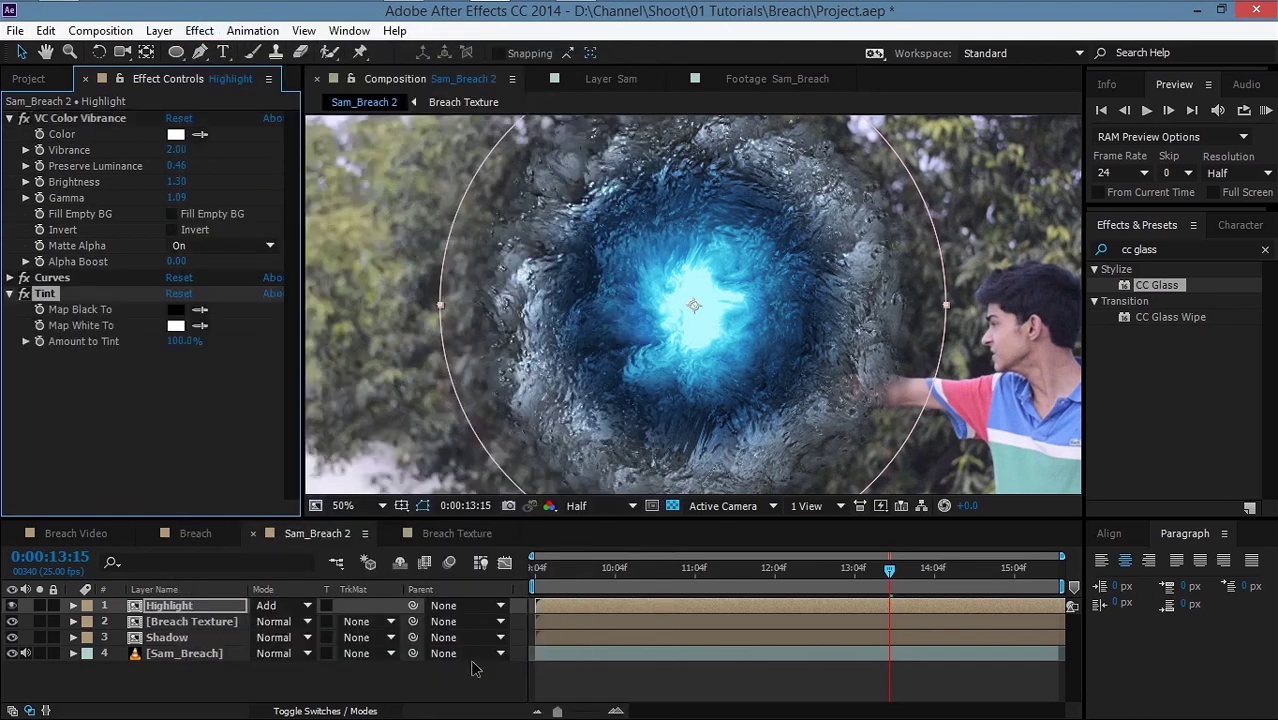
pyautogui.click(175, 325)
pyautogui.click(494, 448)
pyautogui.moveTo(290, 333); pyautogui.dragTo(287, 326)
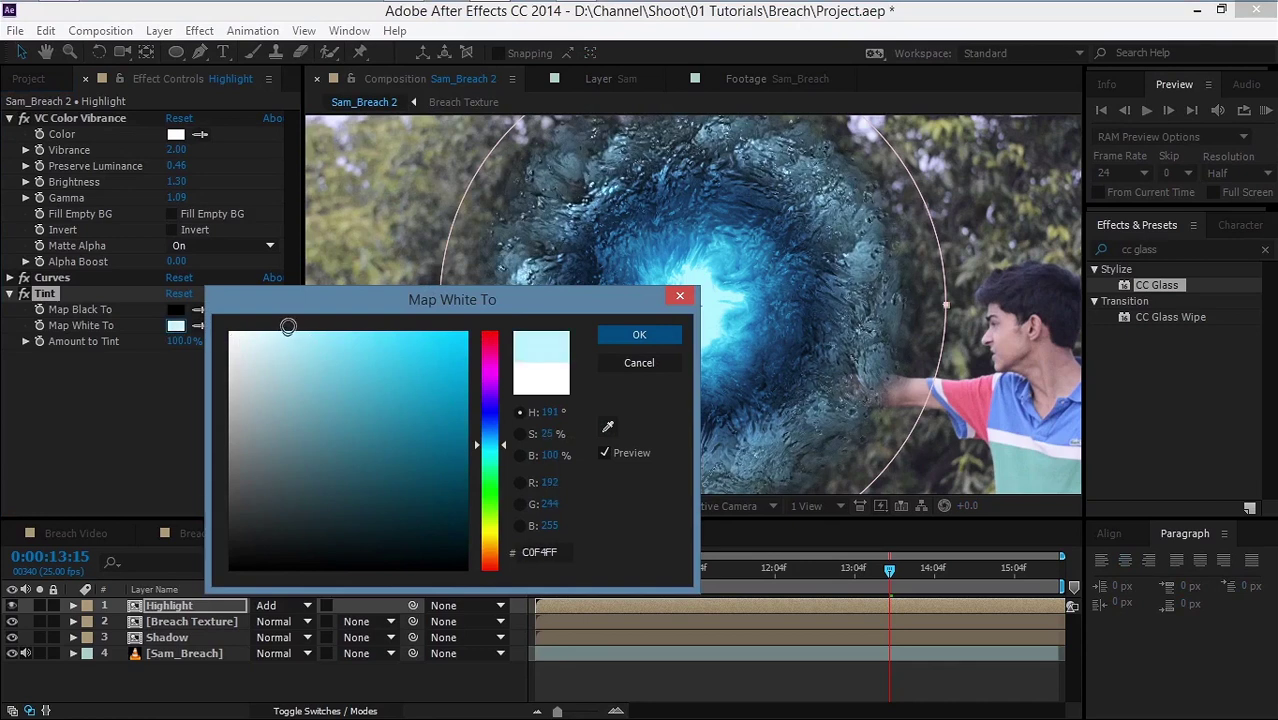
pyautogui.click(605, 335)
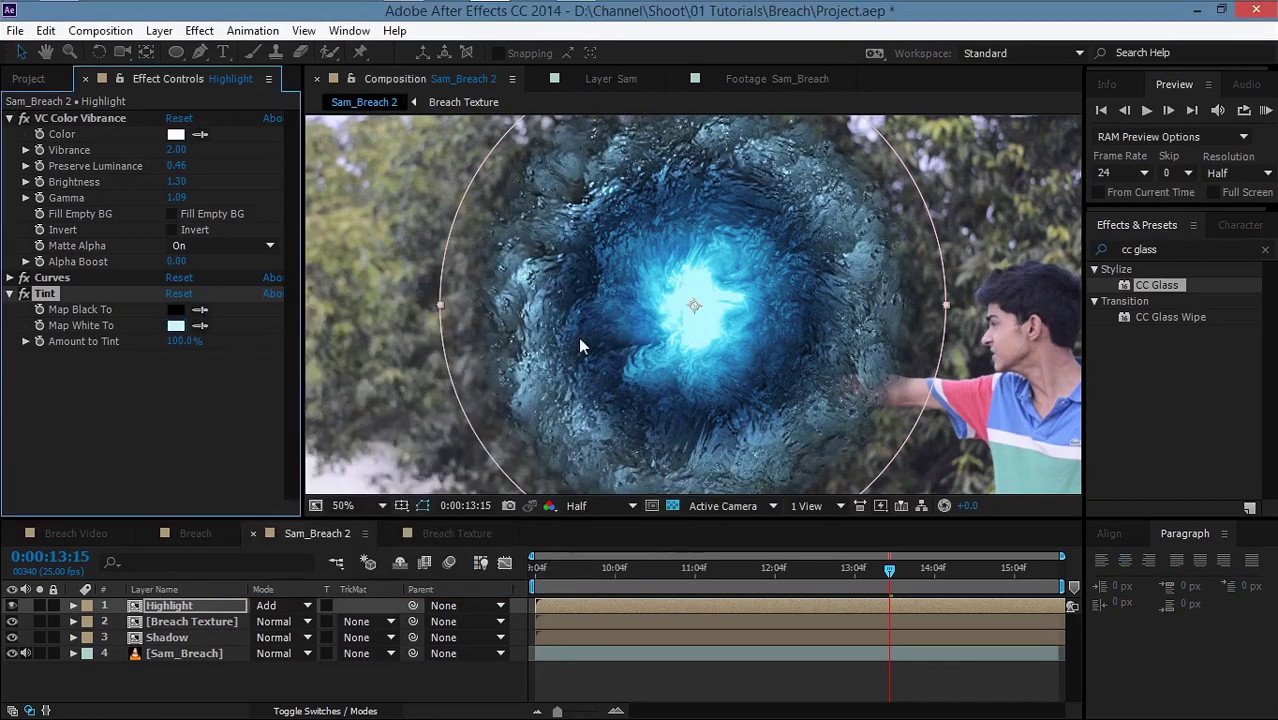
# Step: View the whole composite without a layer selected at 0:00:12:05
pyautogui.click(170, 669)
pyautogui.press(',')
pyautogui.moveTo(890, 568); pyautogui.dragTo(778, 568)
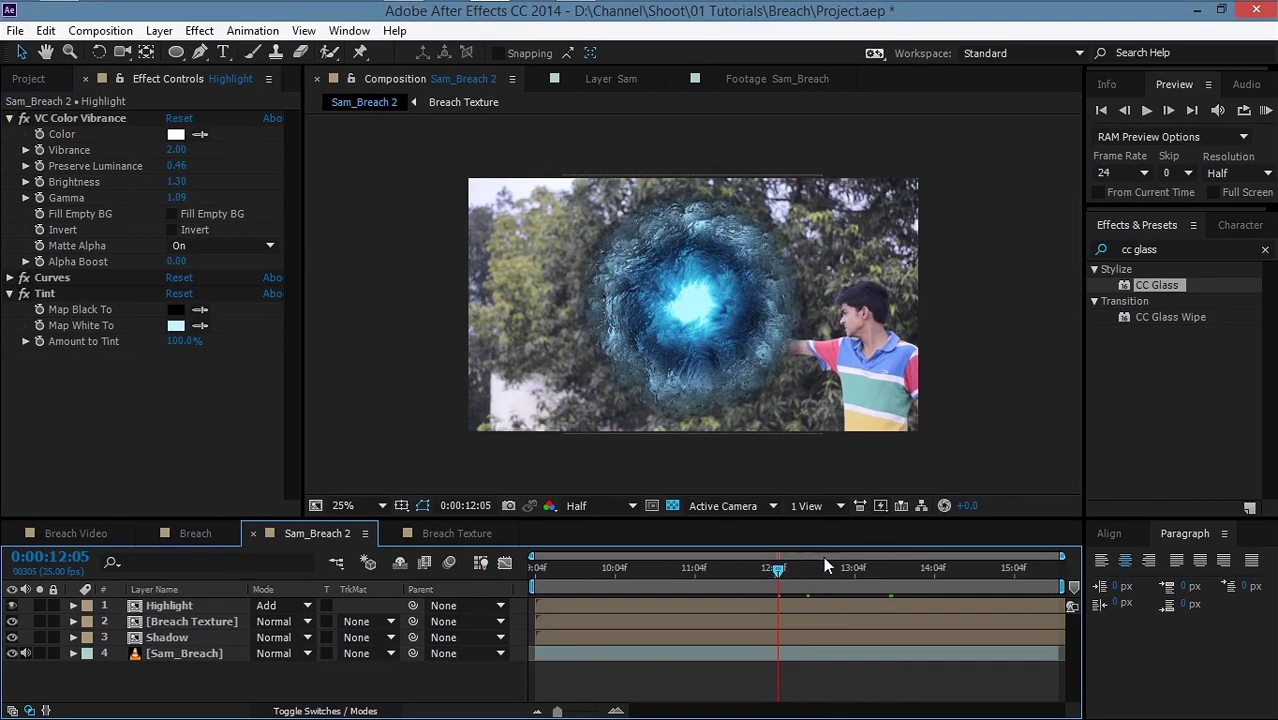
# Step: Set the Highlight layer's Mask 1 feather to 141 pixels and its expansion to -206 pixels
pyautogui.click(160, 607)
pyautogui.click(179, 606)
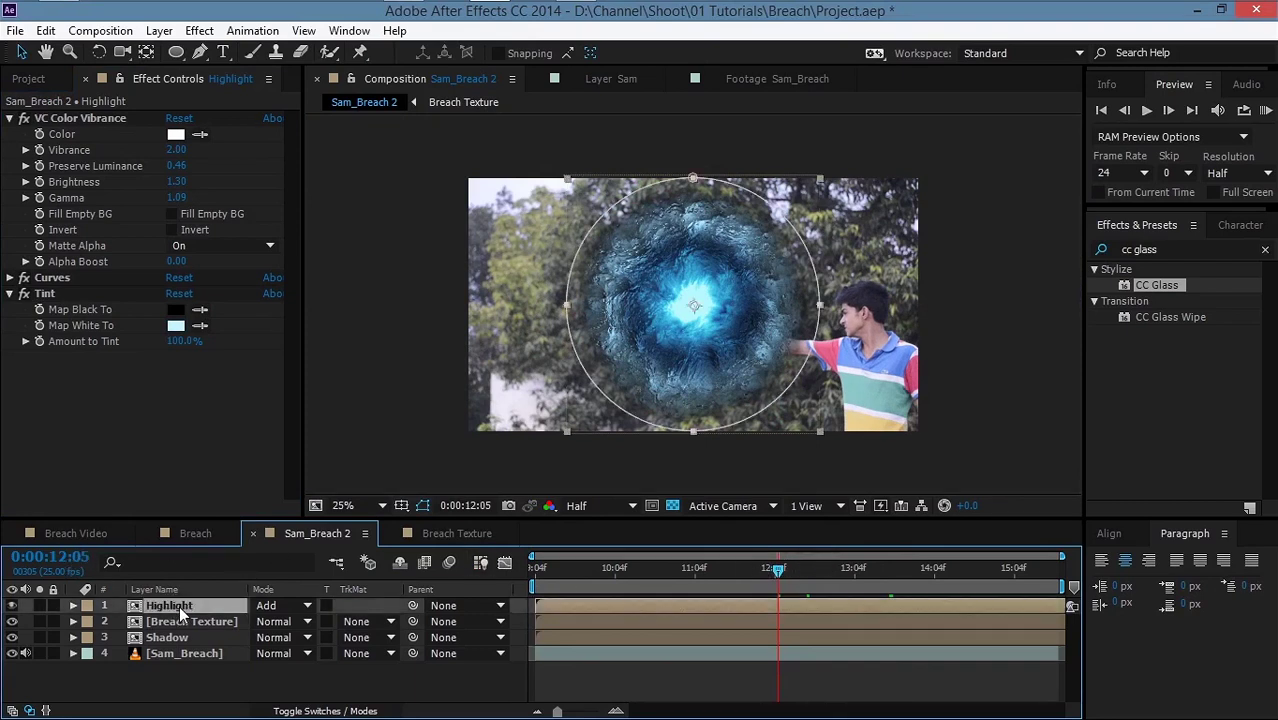
pyautogui.press('f')
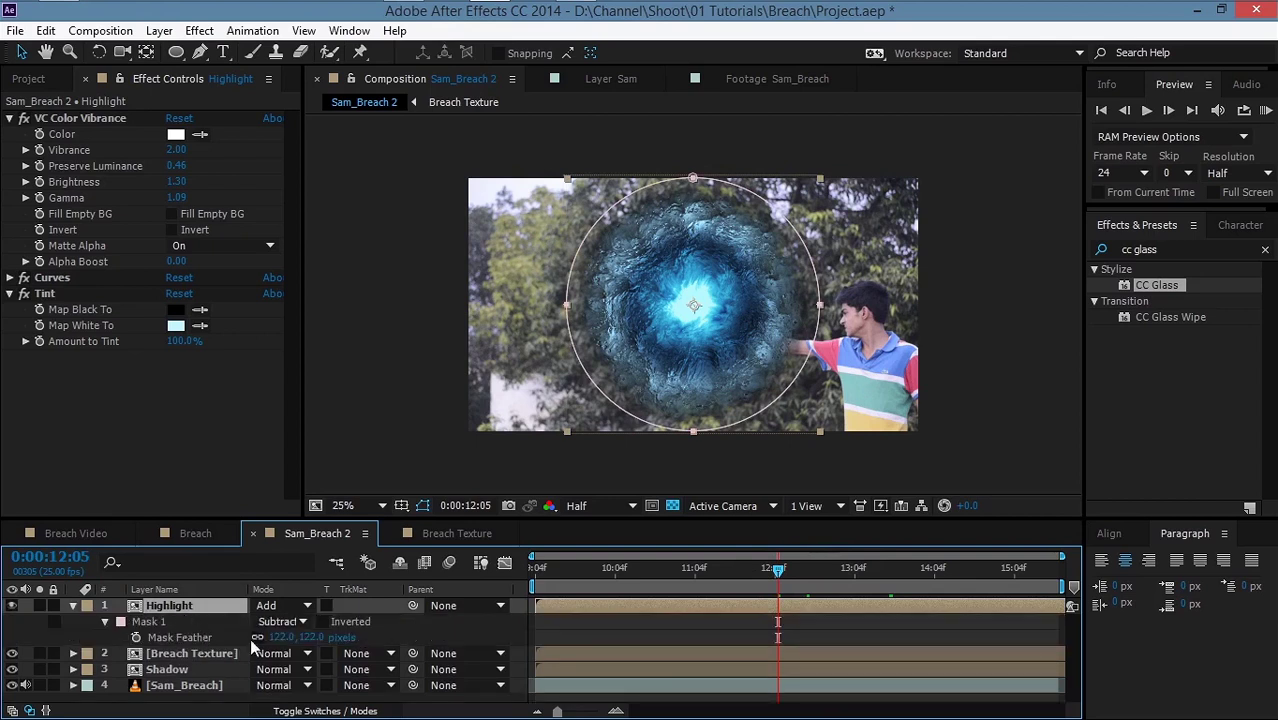
pyautogui.moveTo(278, 637); pyautogui.dragTo(295, 637)
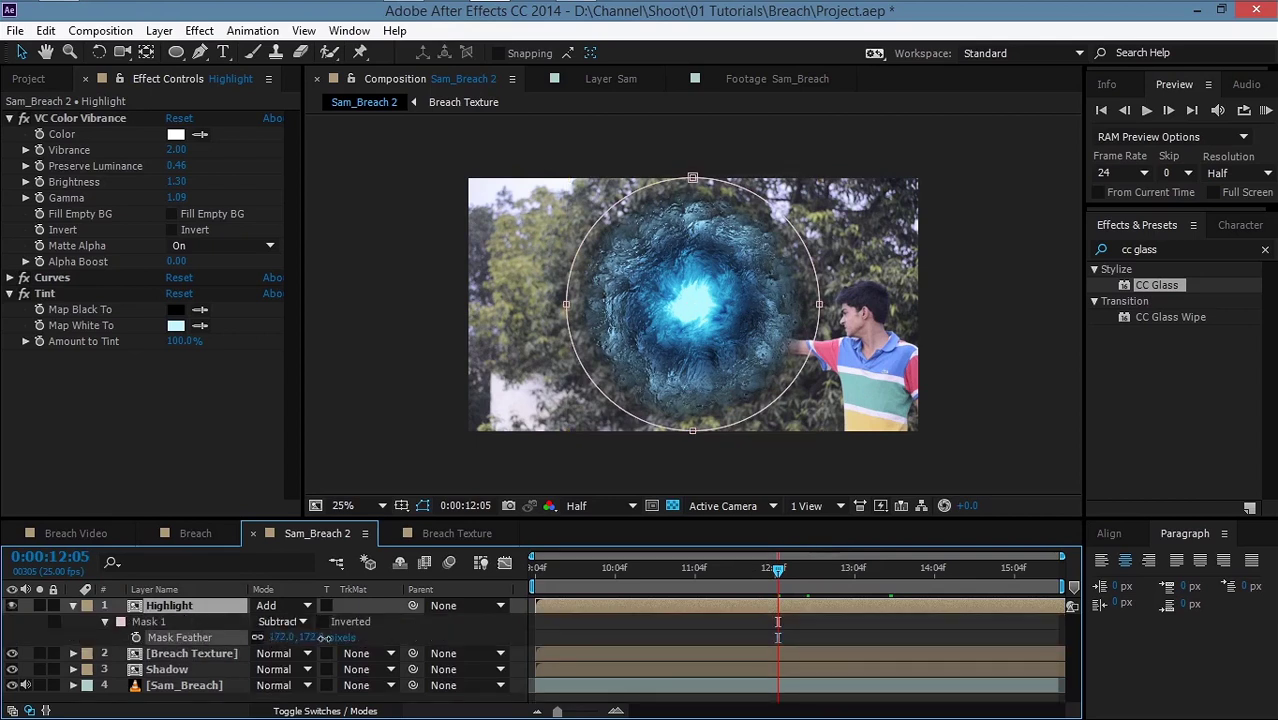
pyautogui.press('f')
pyautogui.press('m')
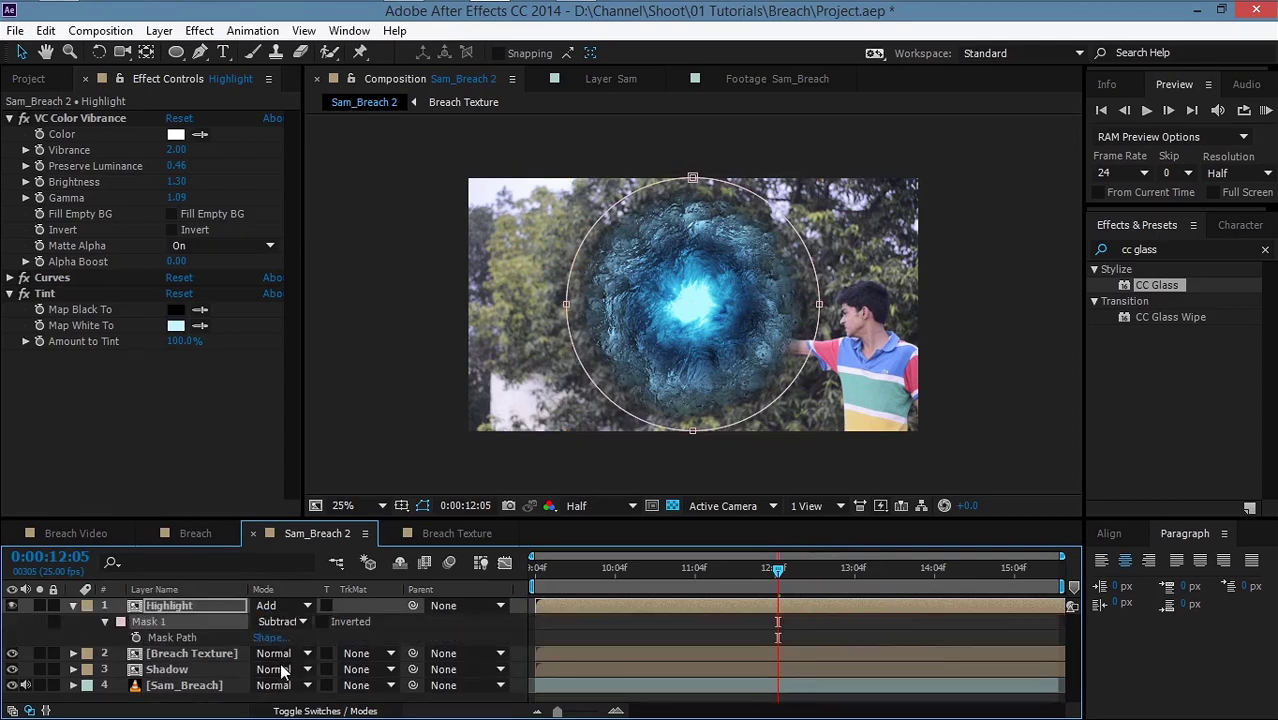
pyautogui.press('m')
pyautogui.moveTo(268, 685); pyautogui.dragTo(262, 654)
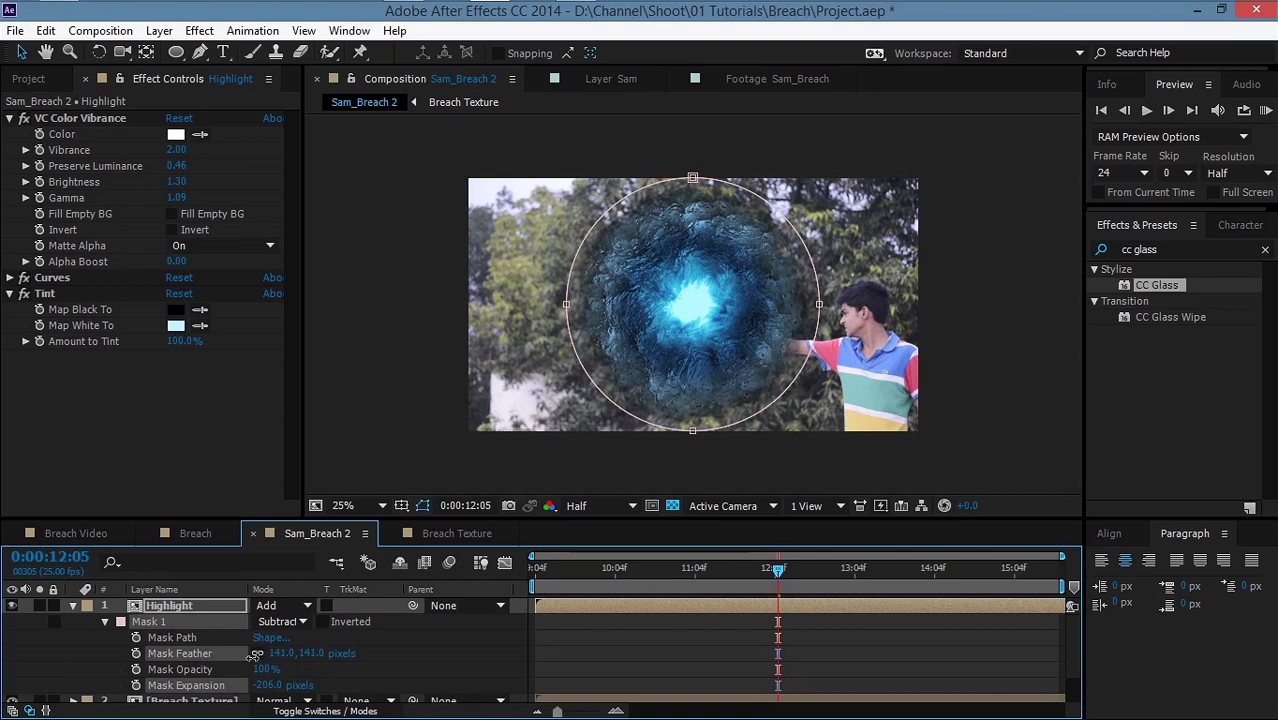
pyautogui.click(73, 606)
pyautogui.click(355, 470)
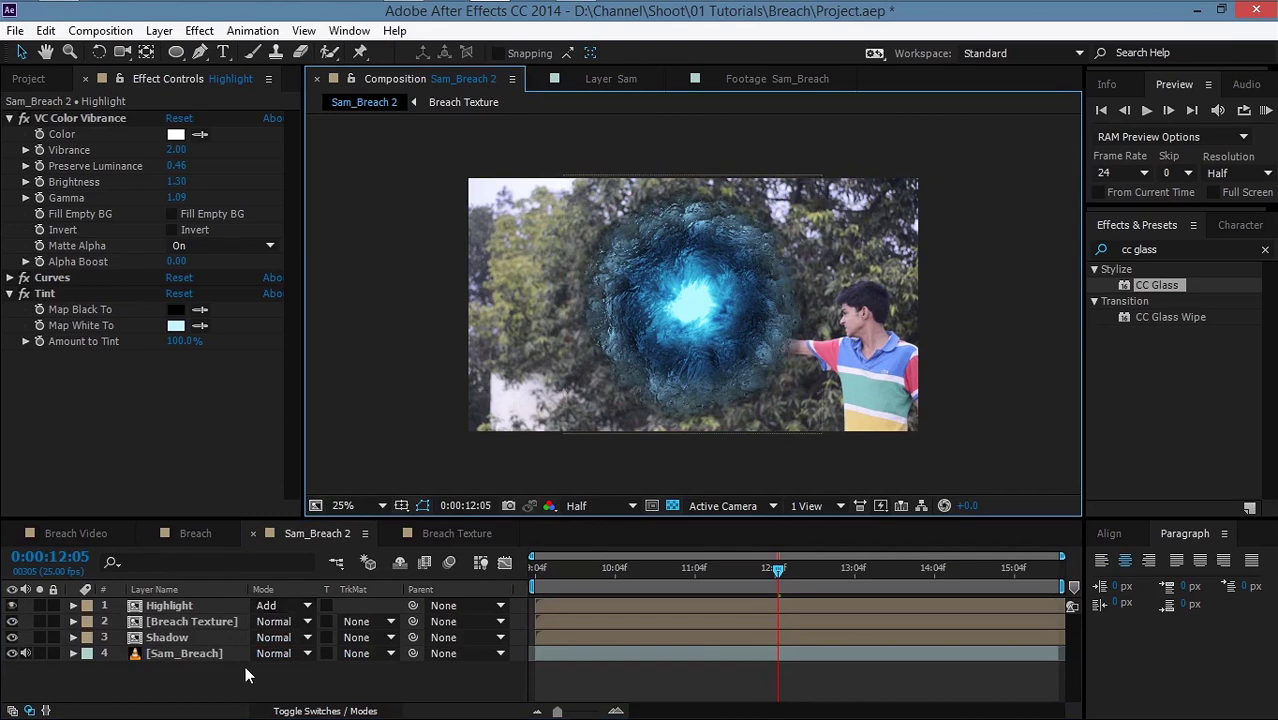
# Step: Make the Highlight, Breach Texture and Shadow layers 3D and add a 3D null object to the composition
pyautogui.press('F4')
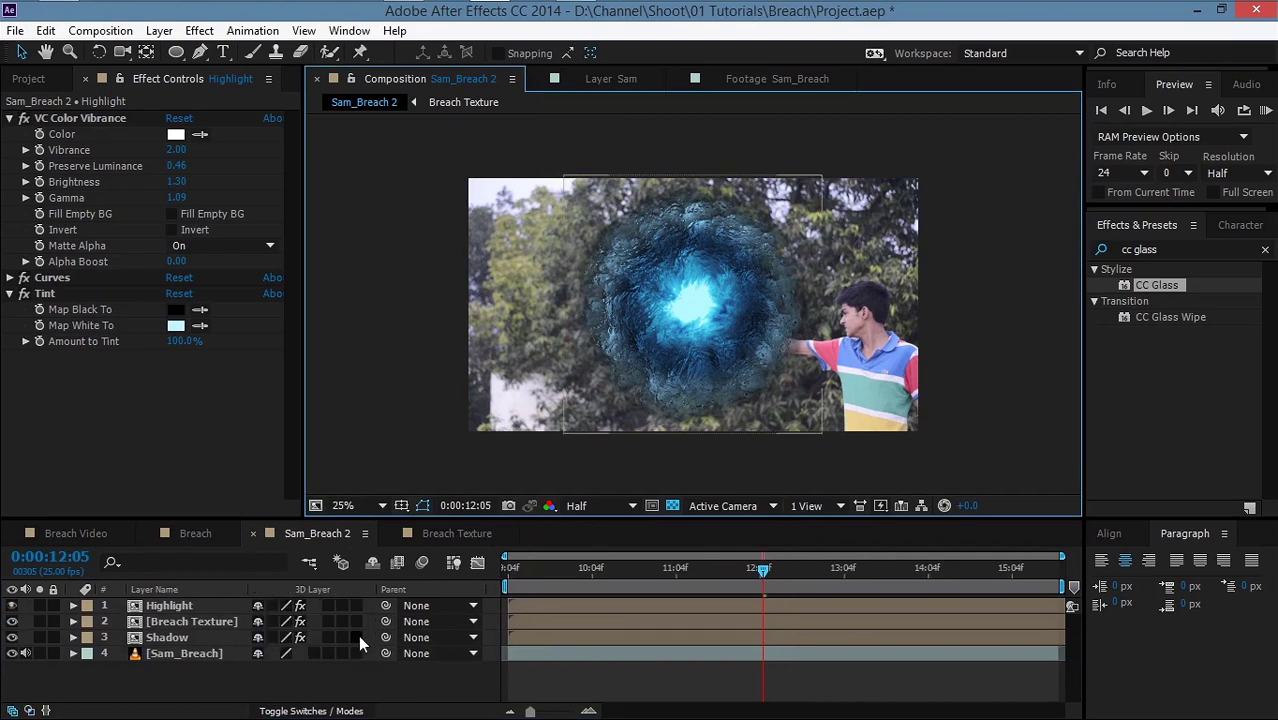
pyautogui.click(357, 606)
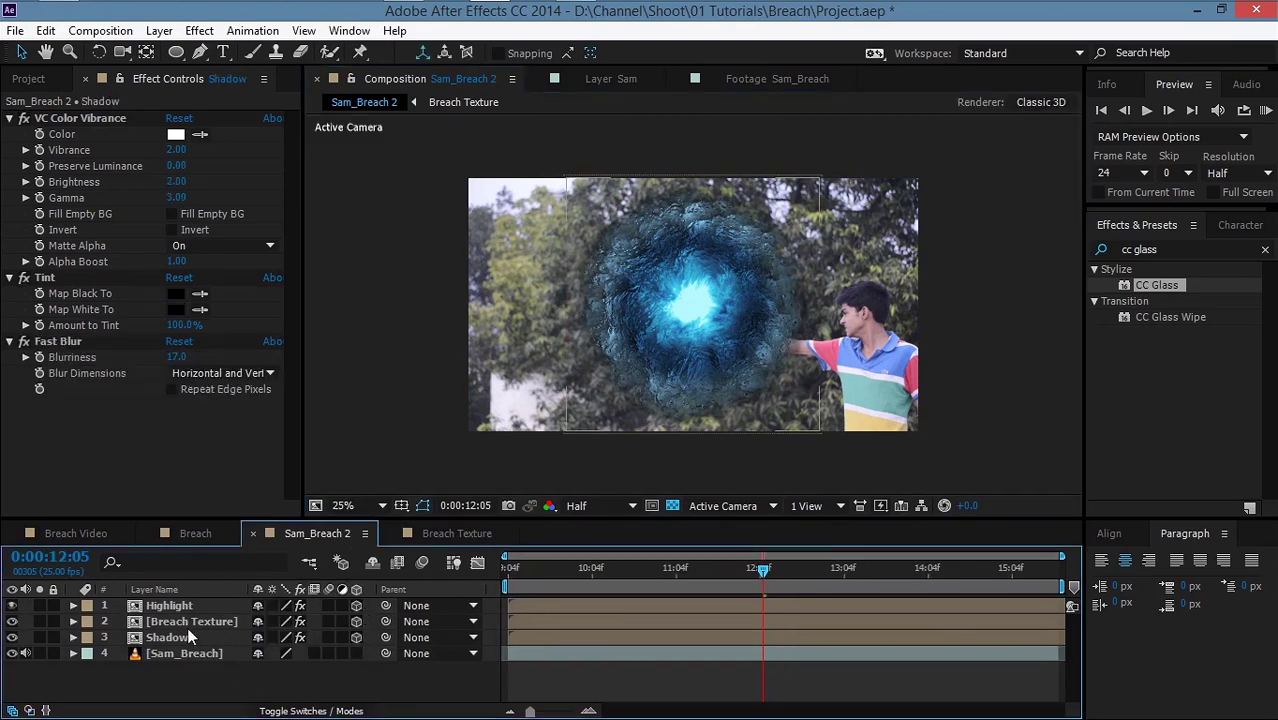
pyautogui.rightClick(184, 686)
pyautogui.moveTo(260, 484)
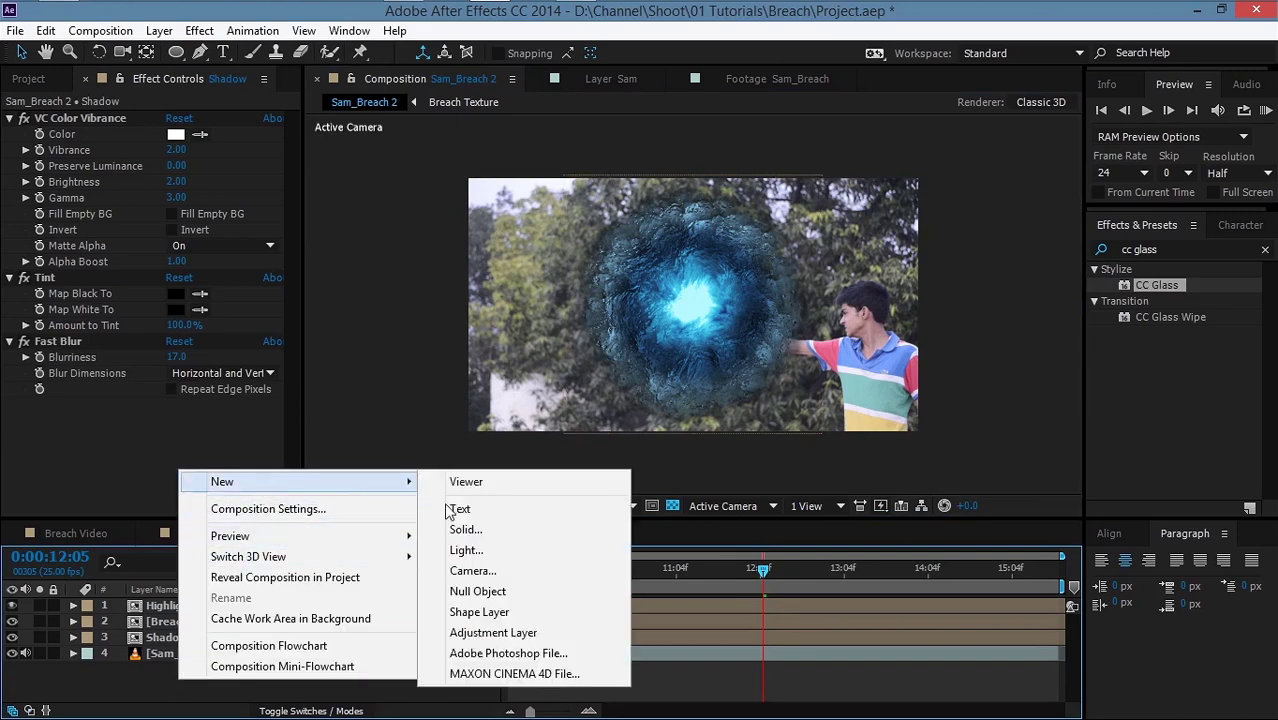
pyautogui.click(500, 591)
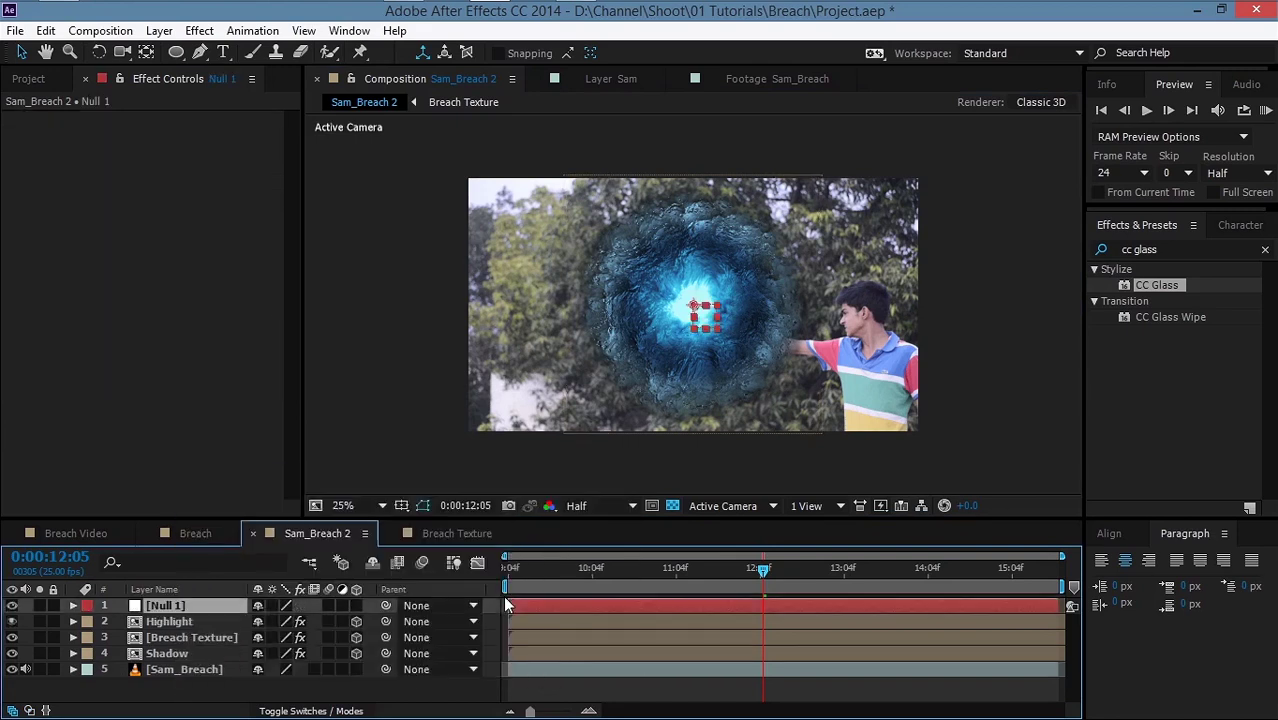
pyautogui.click(356, 605)
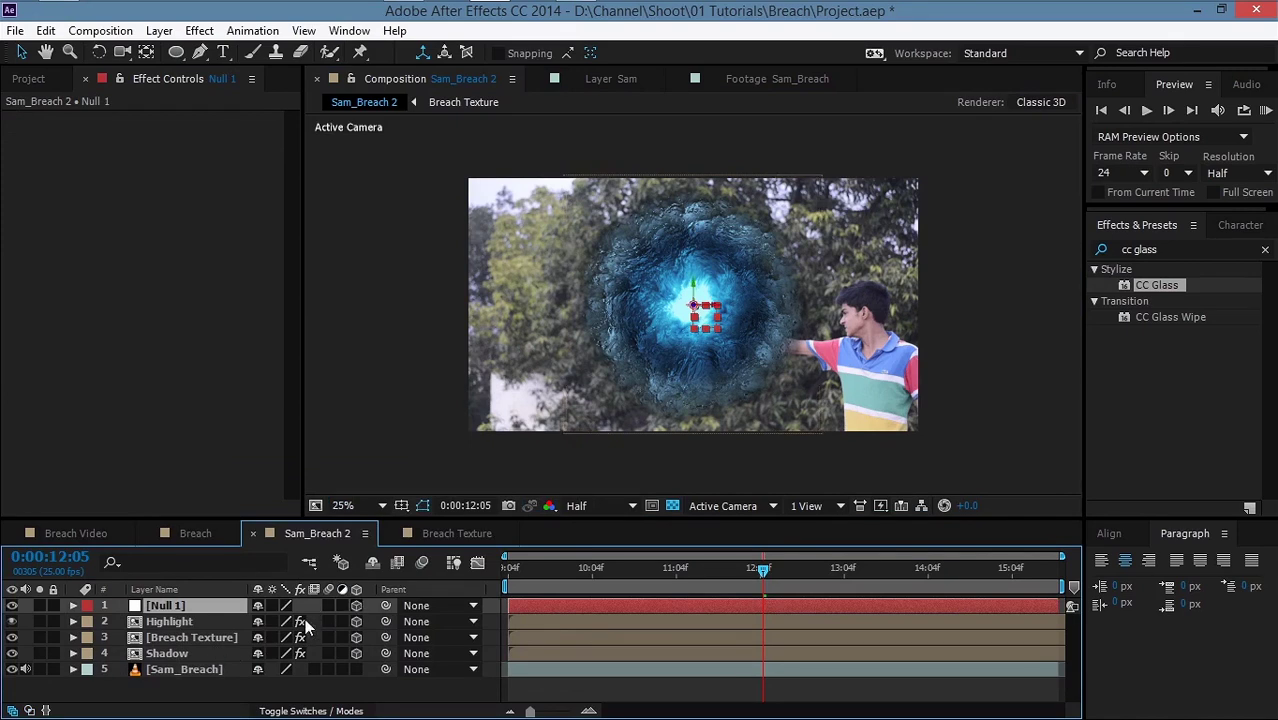
# Step: Parent the Highlight, Breach Texture and Shadow layers to the null object and select the null
pyautogui.click(175, 650)
pyautogui.keyDown('shift'); pyautogui.click(176, 621); pyautogui.keyUp('shift')
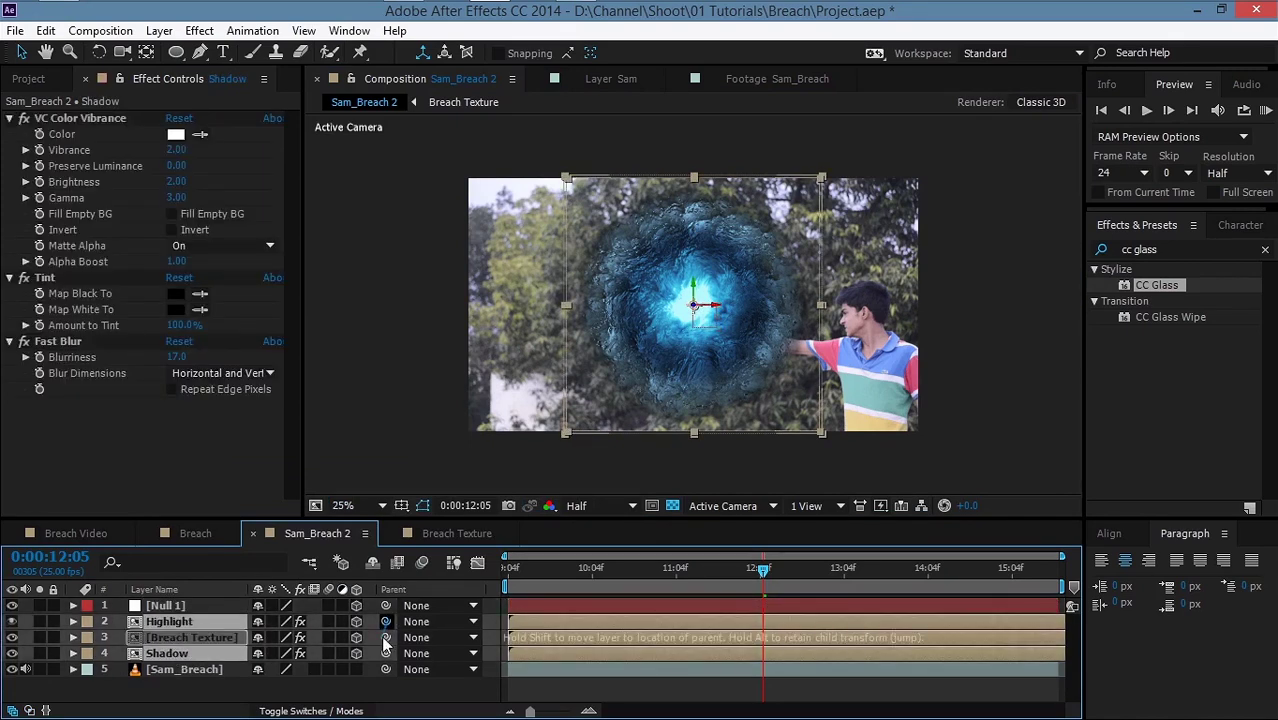
pyautogui.moveTo(386, 621); pyautogui.dragTo(218, 608)
pyautogui.click(703, 320)
pyautogui.moveTo(704, 316)
pyautogui.mouseDown()
pyautogui.moveTo(673, 297)
pyautogui.moveTo(644, 340)
pyautogui.moveTo(767, 297)
pyautogui.moveTo(698, 330)
pyautogui.moveTo(695, 318)
pyautogui.mouseUp()
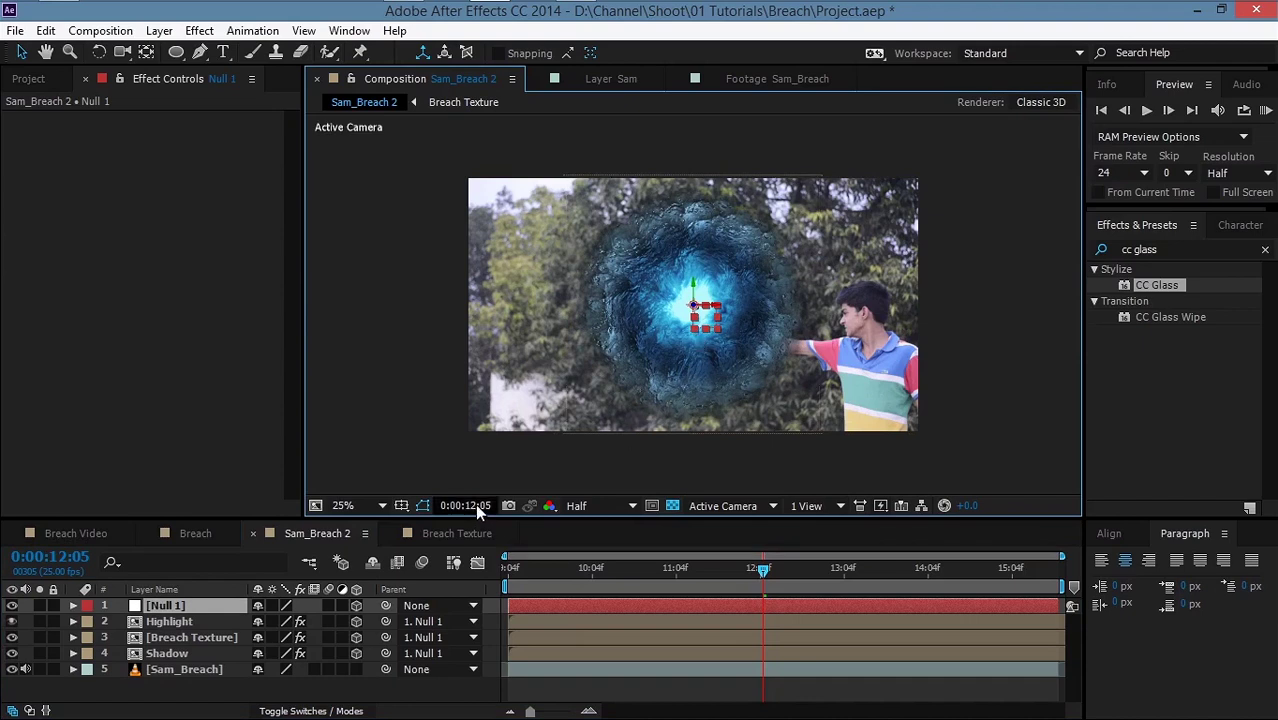
# Step: Rotate the null about its Y axis and move it left and slightly down so the portal sits beside the outstretched fist
pyautogui.press('r')
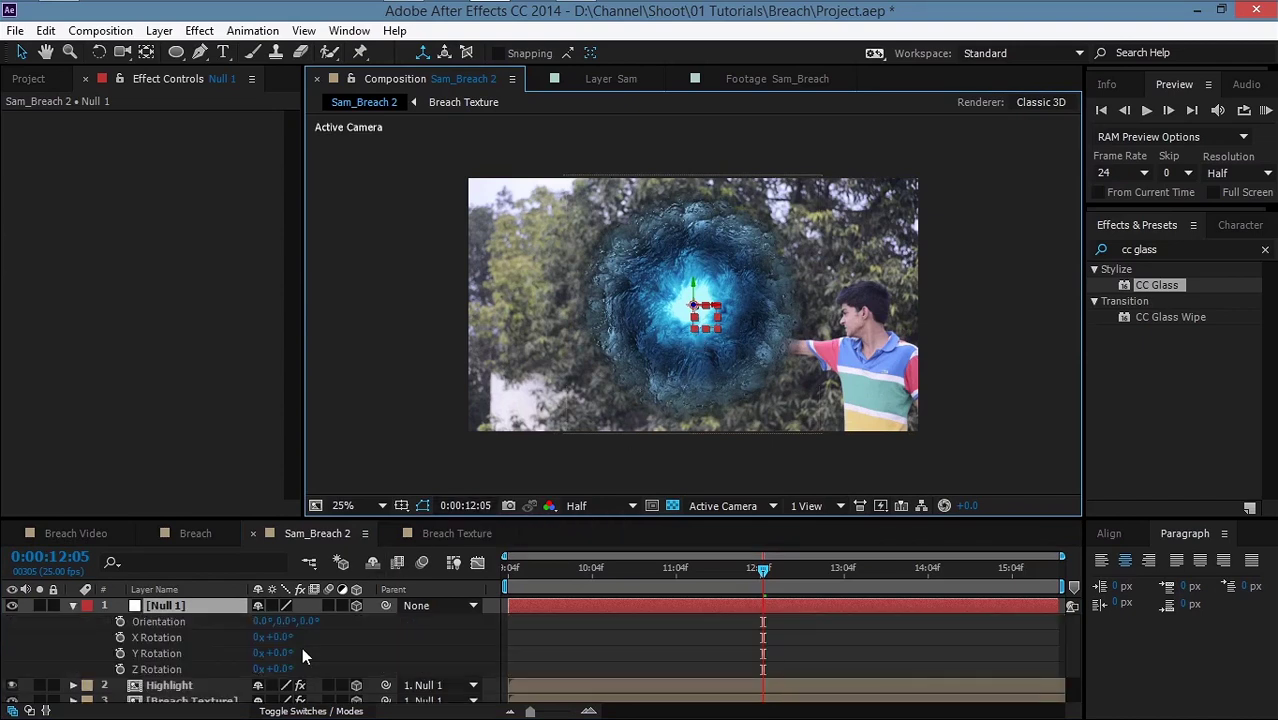
pyautogui.moveTo(274, 653); pyautogui.dragTo(275, 653)
pyautogui.press('r')
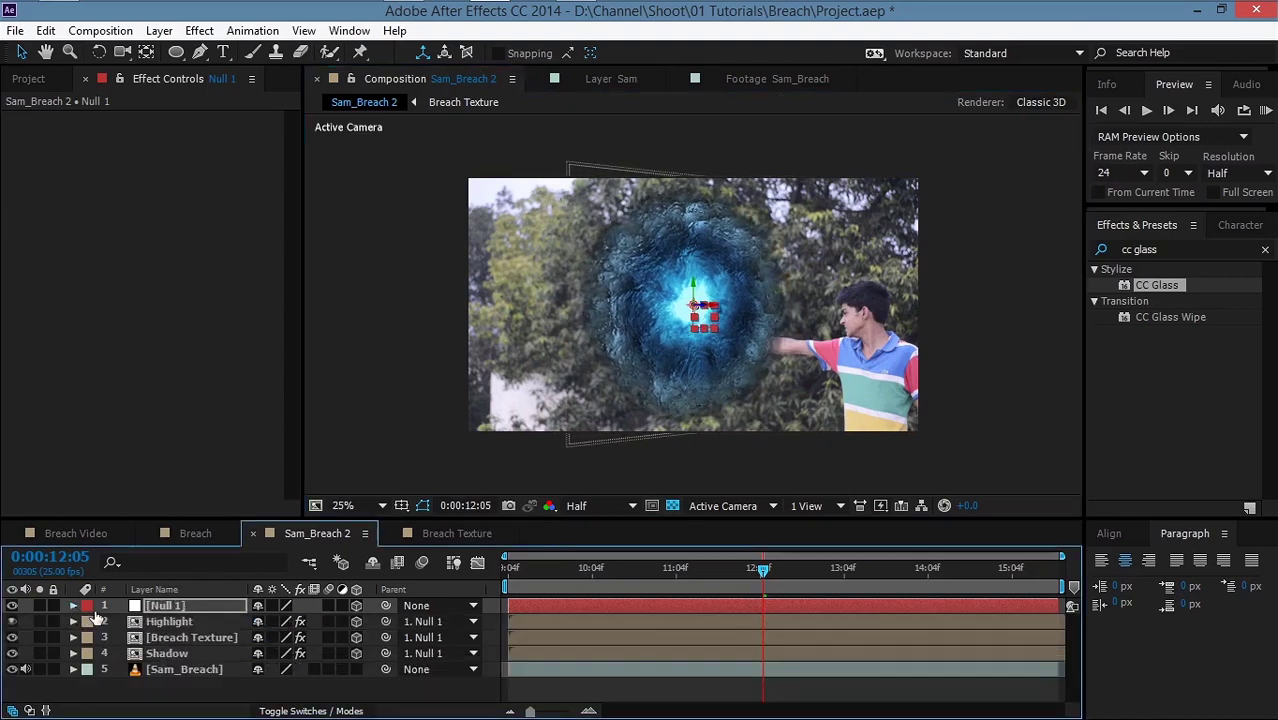
pyautogui.press('p')
pyautogui.moveTo(262, 621); pyautogui.dragTo(5, 623)
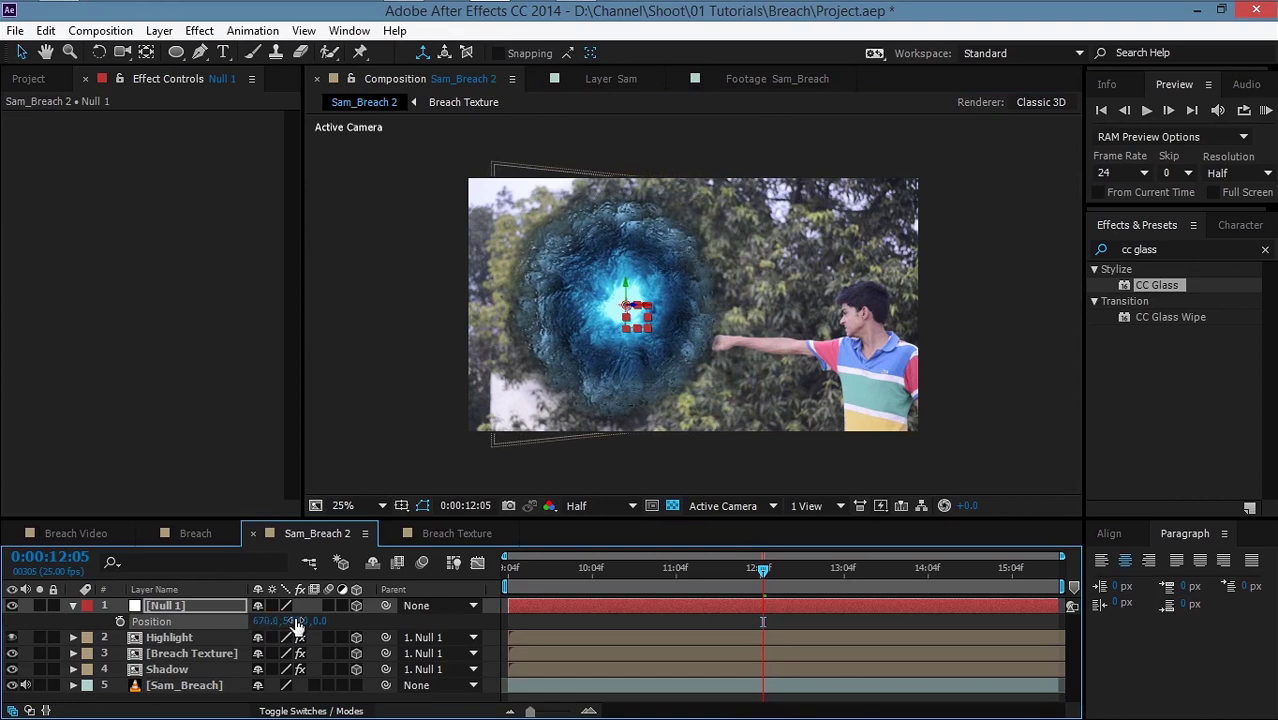
pyautogui.press('p')
# Step: Brighten the Breach Texture layer's VC Color Vibrance effect, using brightness 1.78 and gamma 0.90
pyautogui.click(192, 637)
pyautogui.click(268, 207)
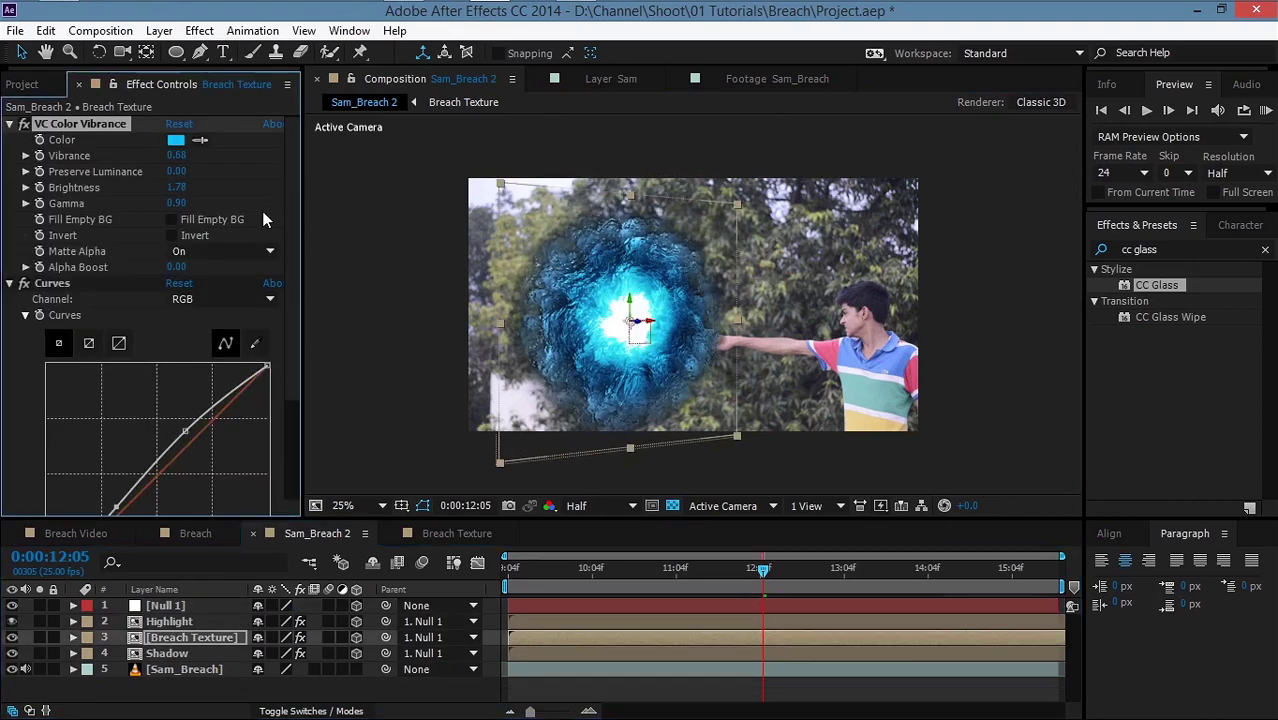
pyautogui.click(27, 639)
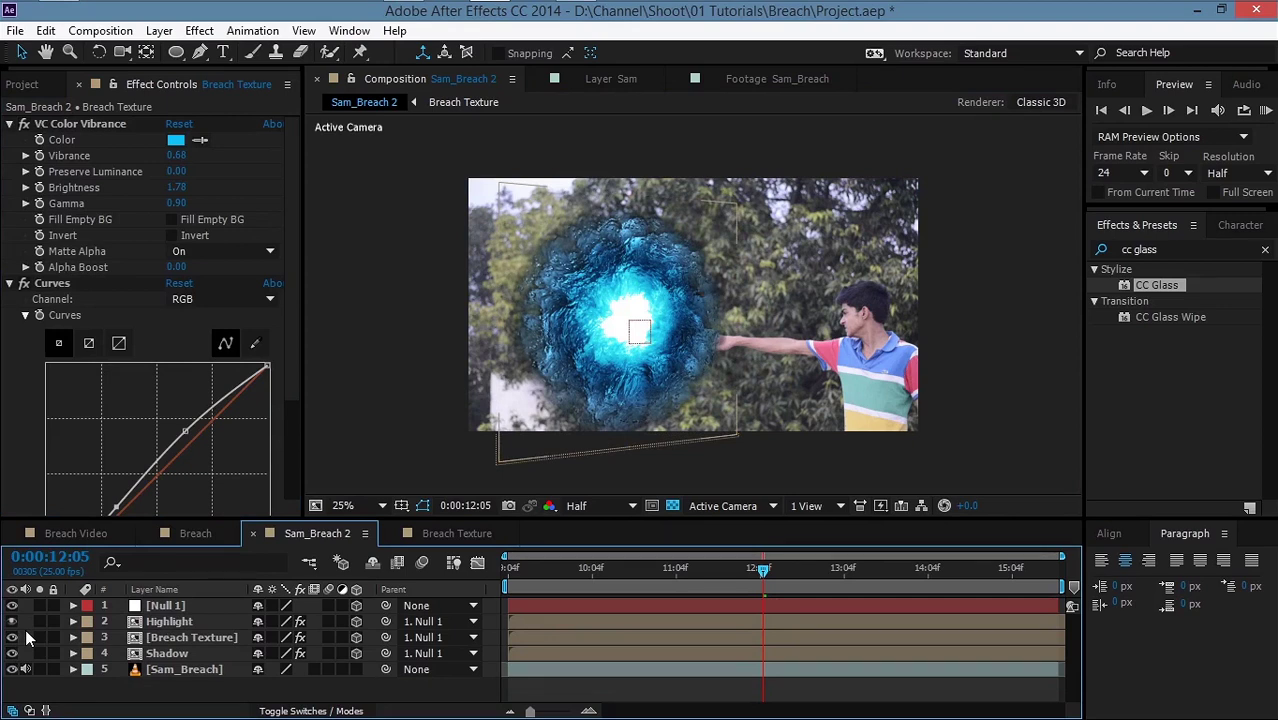
# Step: Add an adjustment layer above the null in Sam_Breach 2 and name it CC
pyautogui.rightClick(27, 639)
pyautogui.moveTo(250, 434)
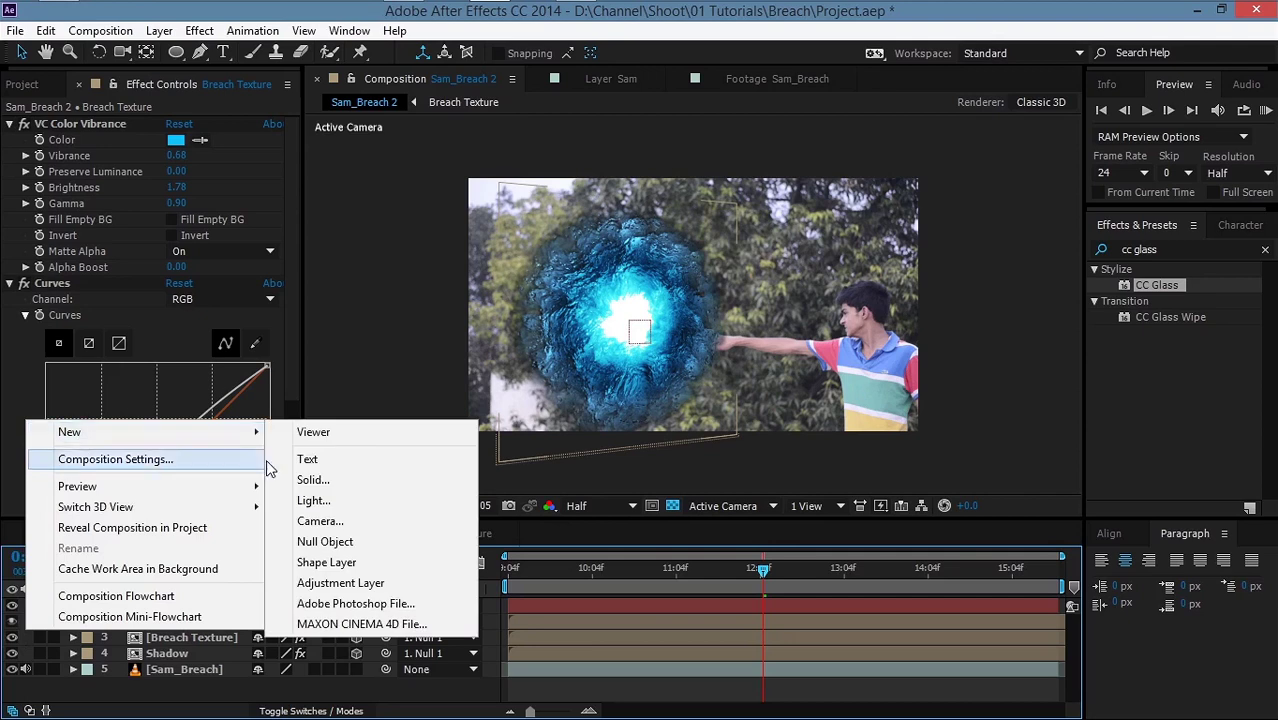
pyautogui.click(333, 584)
pyautogui.press('Return')
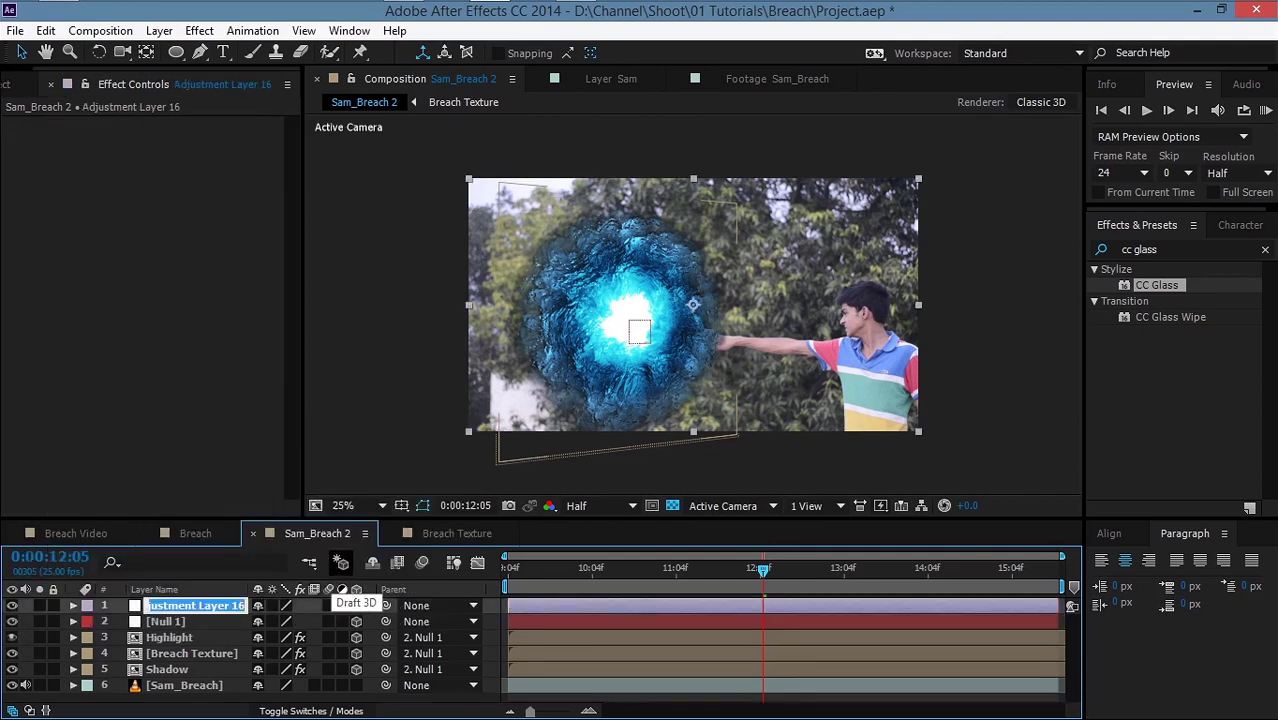
pyautogui.write('CC')
pyautogui.press('Return')
# Step: Apply Magic Bullet Looks to the CC layer with the Fujifilm 8553 look from Color Film Stock
pyautogui.click(199, 30)
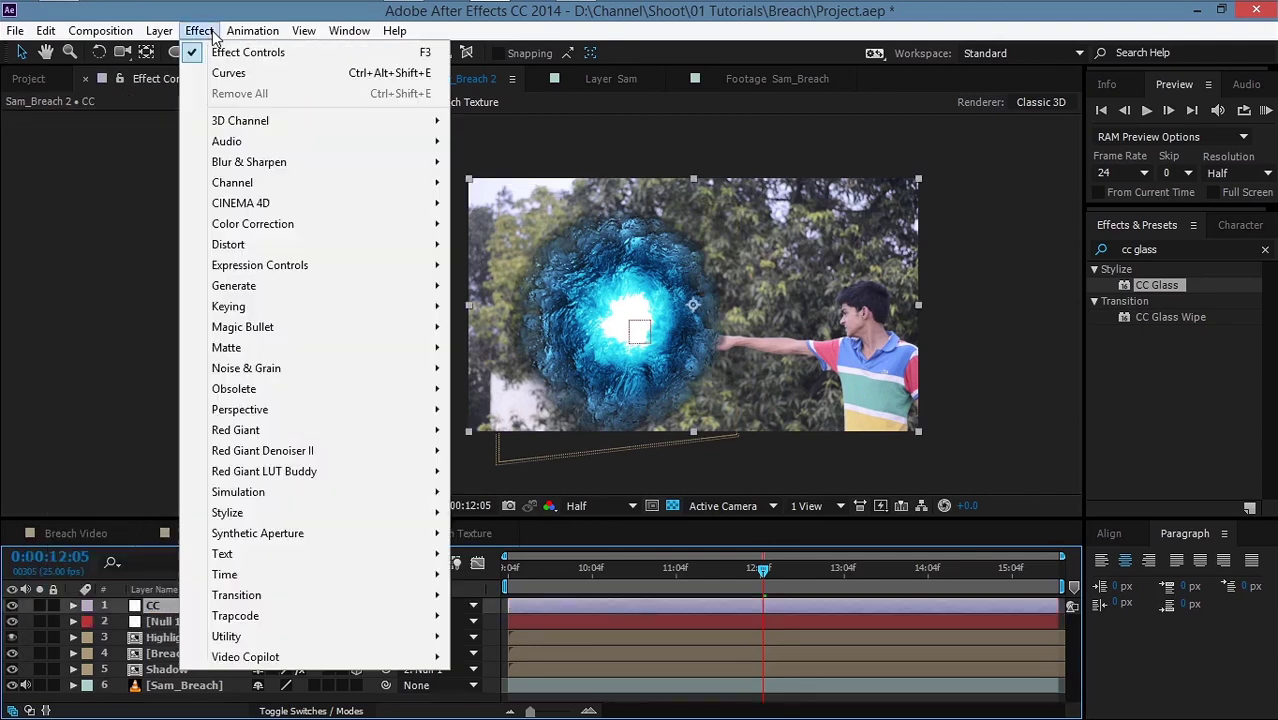
pyautogui.moveTo(283, 330)
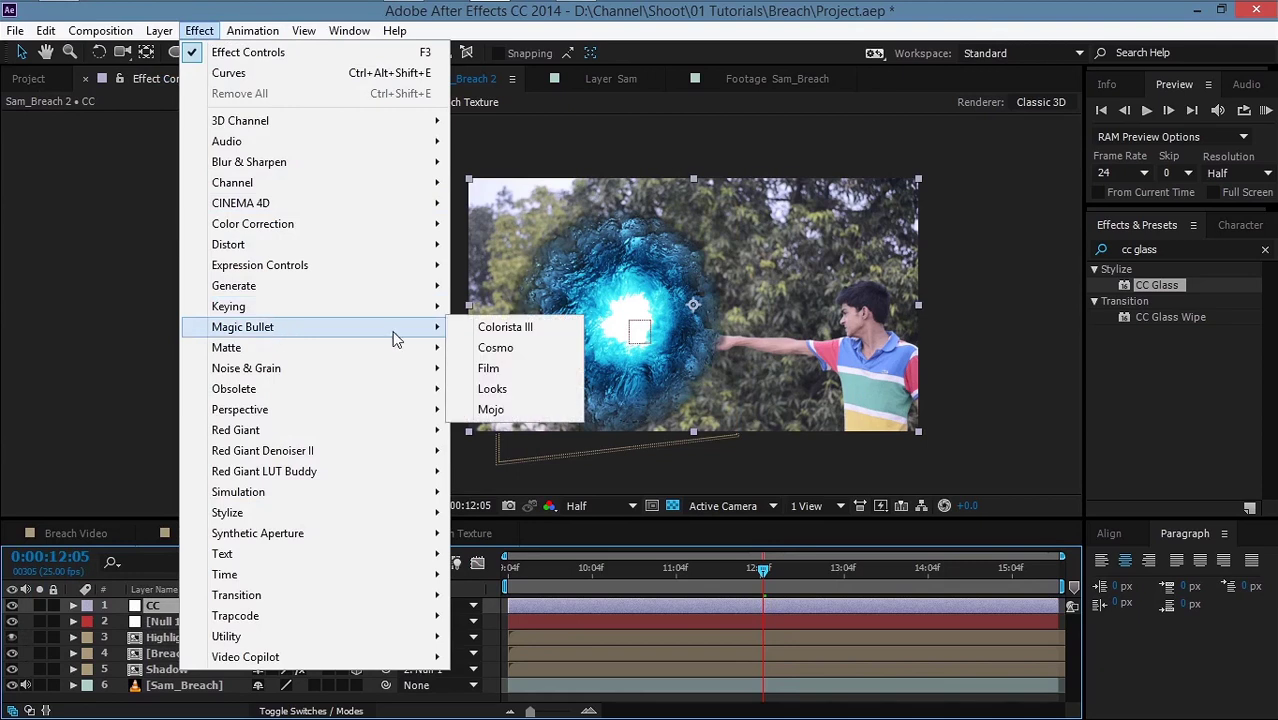
pyautogui.click(495, 389)
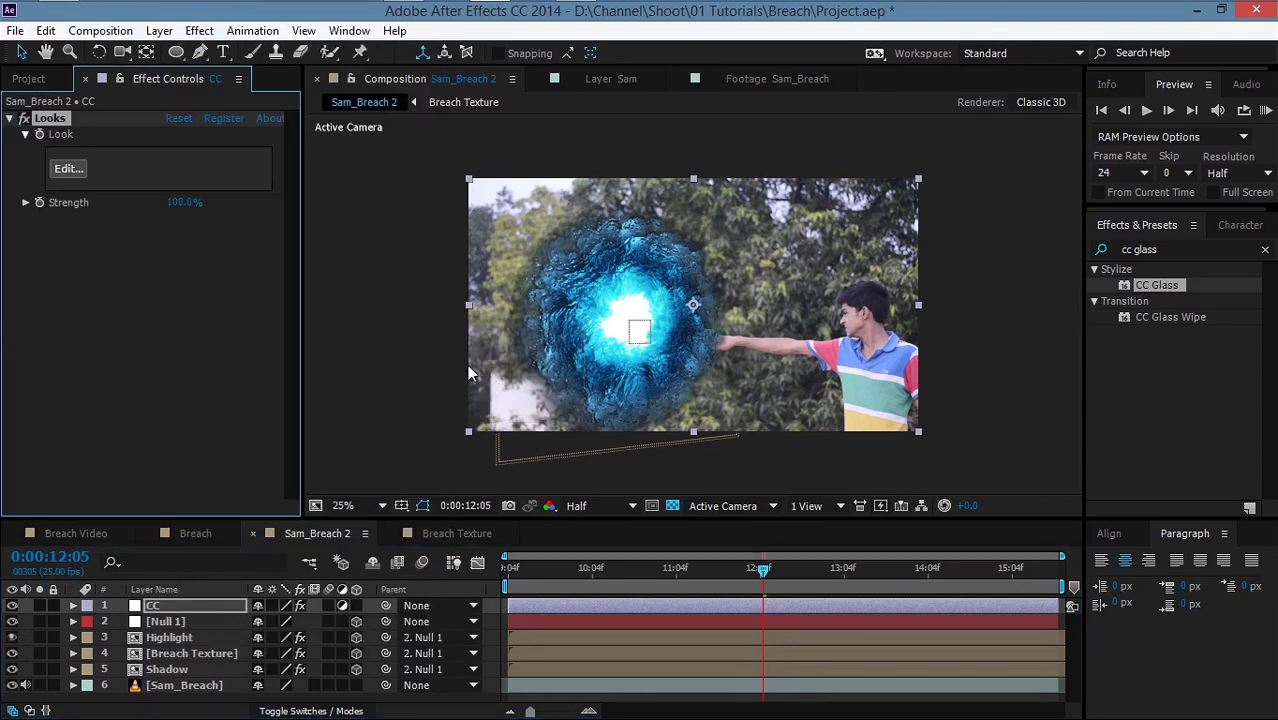
pyautogui.click(66, 169)
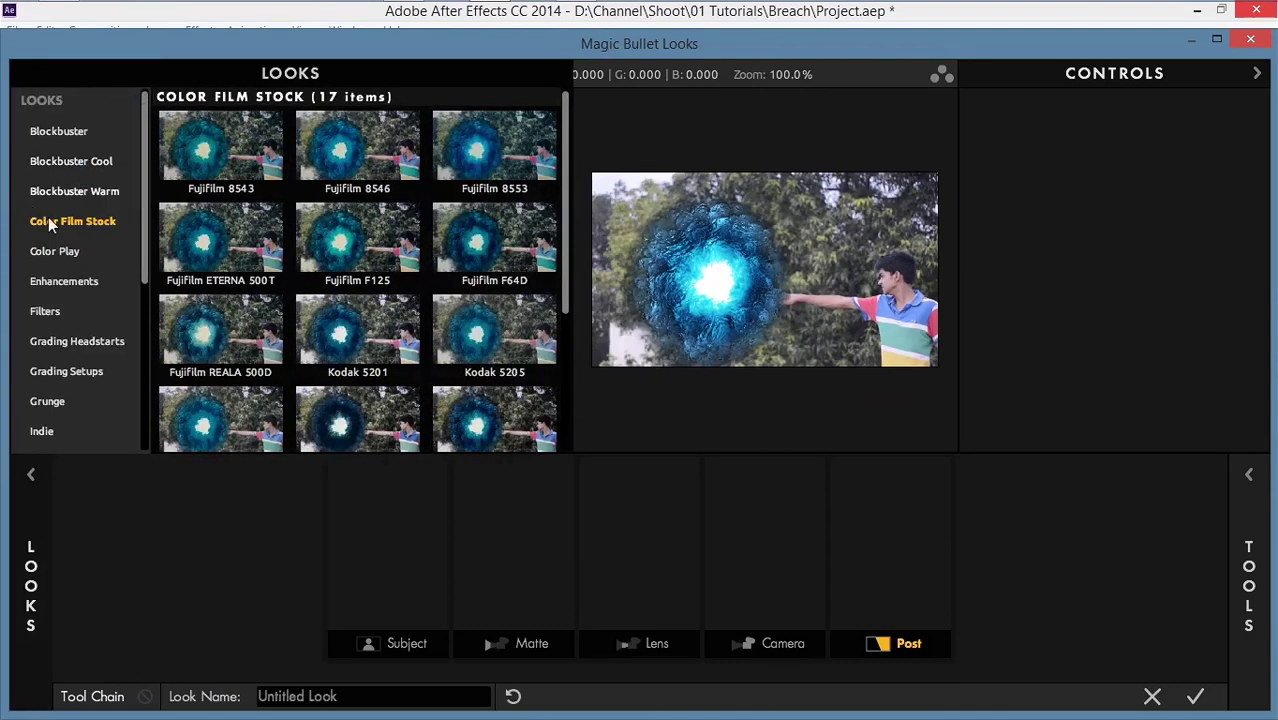
pyautogui.click(478, 150)
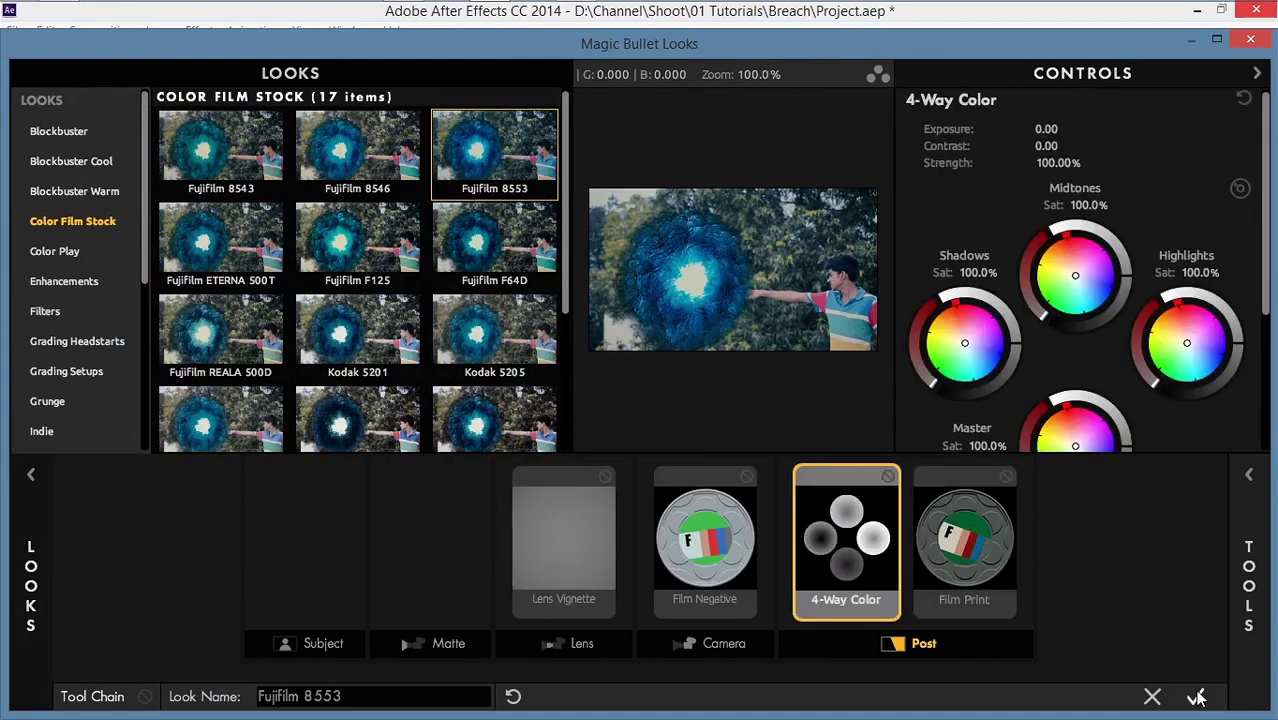
pyautogui.click(1196, 697)
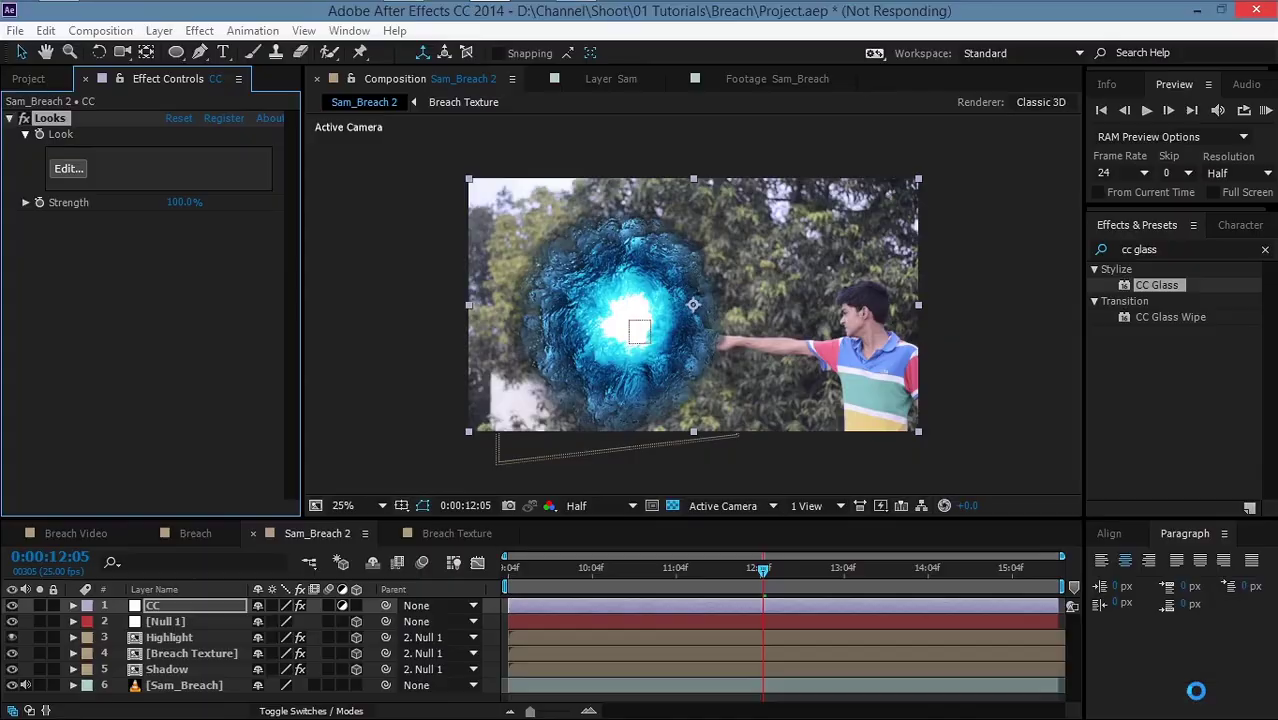
pyautogui.click(430, 358)
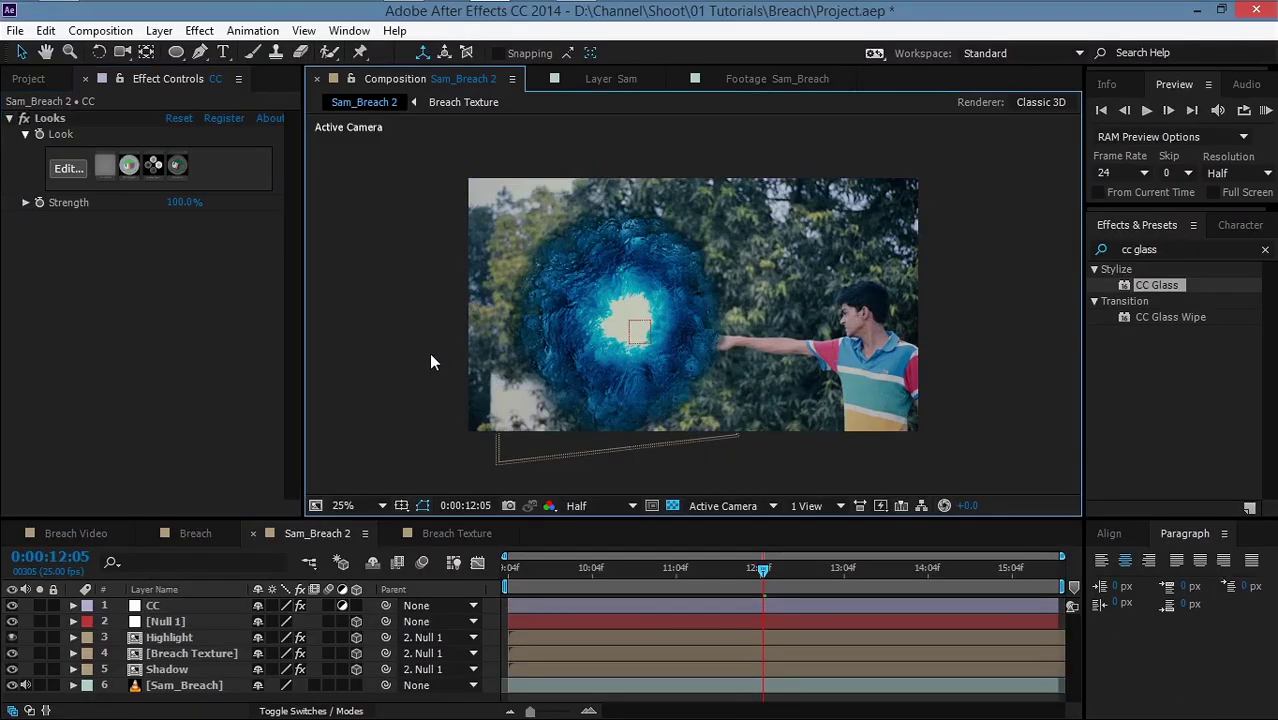
# Step: Add a Tint effect to the Breach Texture layer and reduce its Amount to Tint for a slight desaturation
pyautogui.click(172, 636)
pyautogui.click(180, 653)
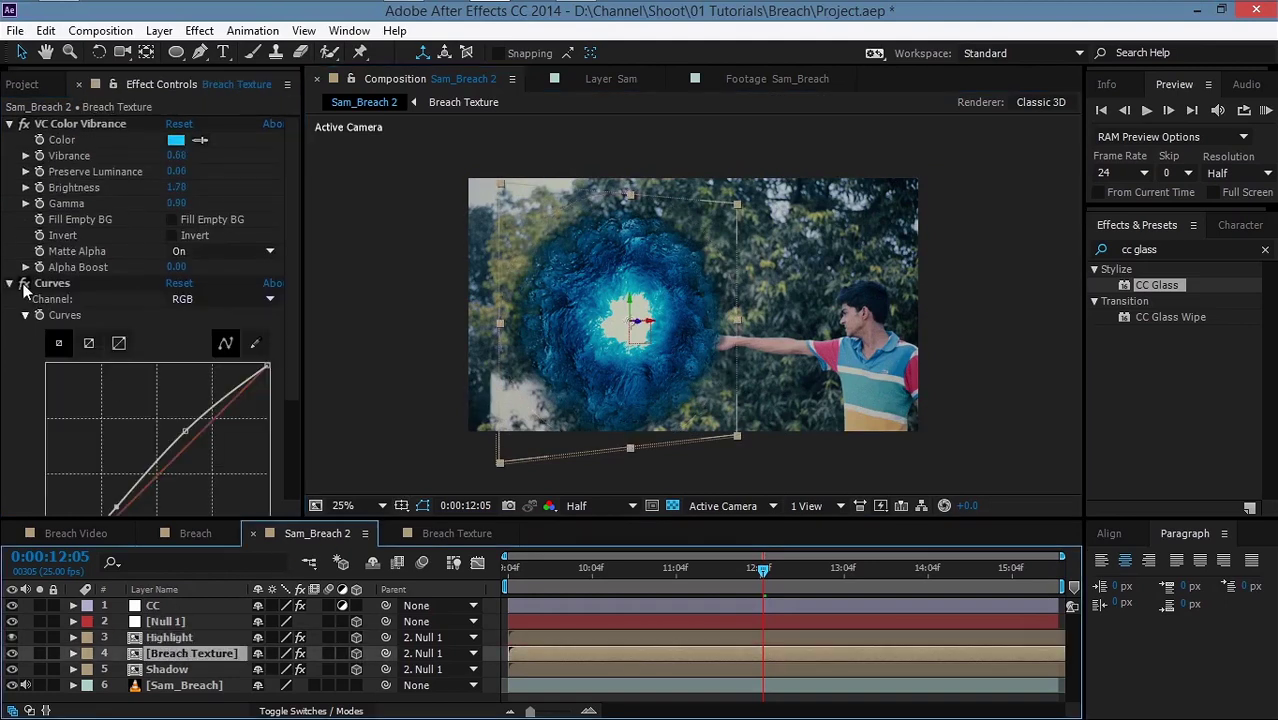
pyautogui.click(11, 284)
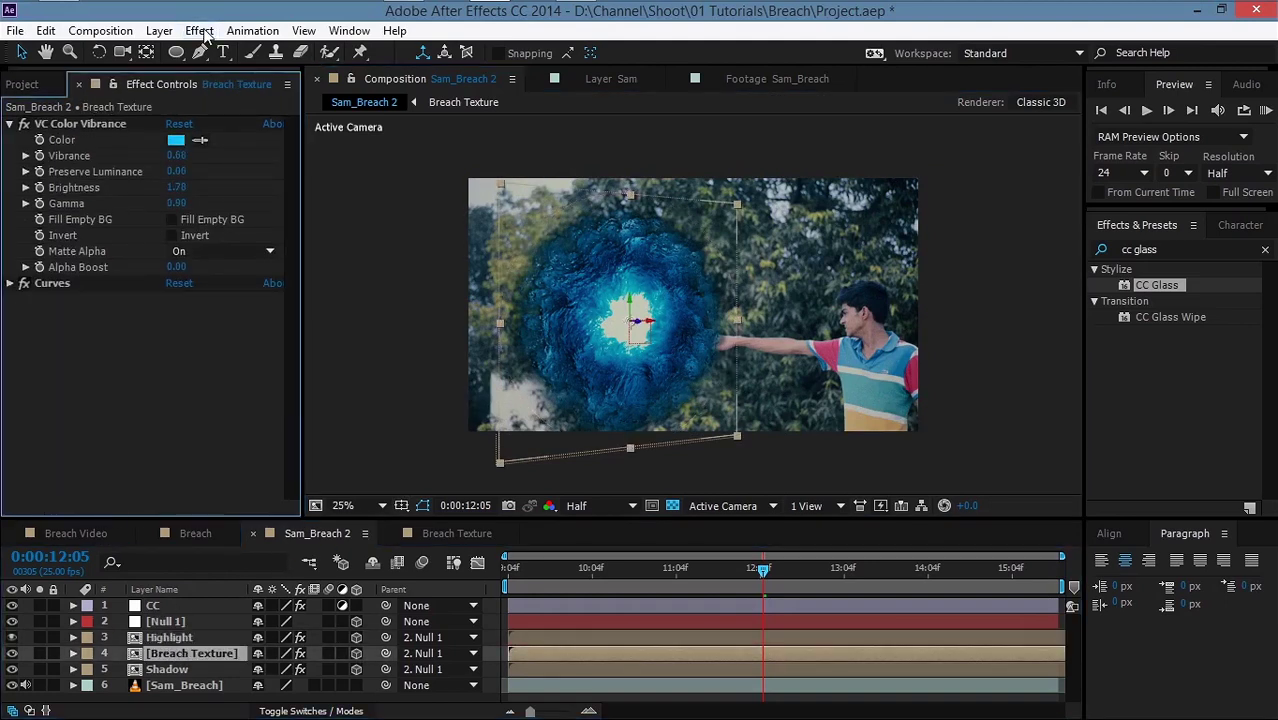
pyautogui.click(199, 30)
pyautogui.moveTo(305, 226)
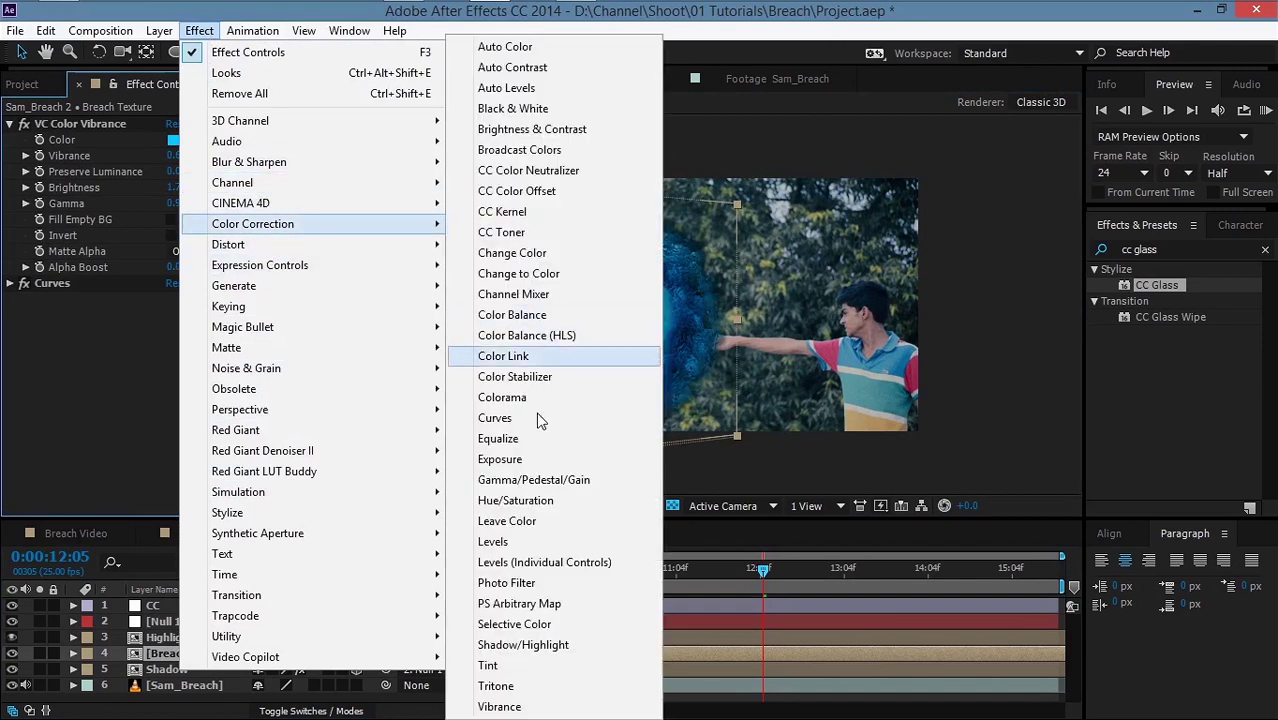
pyautogui.click(490, 665)
pyautogui.moveTo(176, 358); pyautogui.dragTo(127, 348)
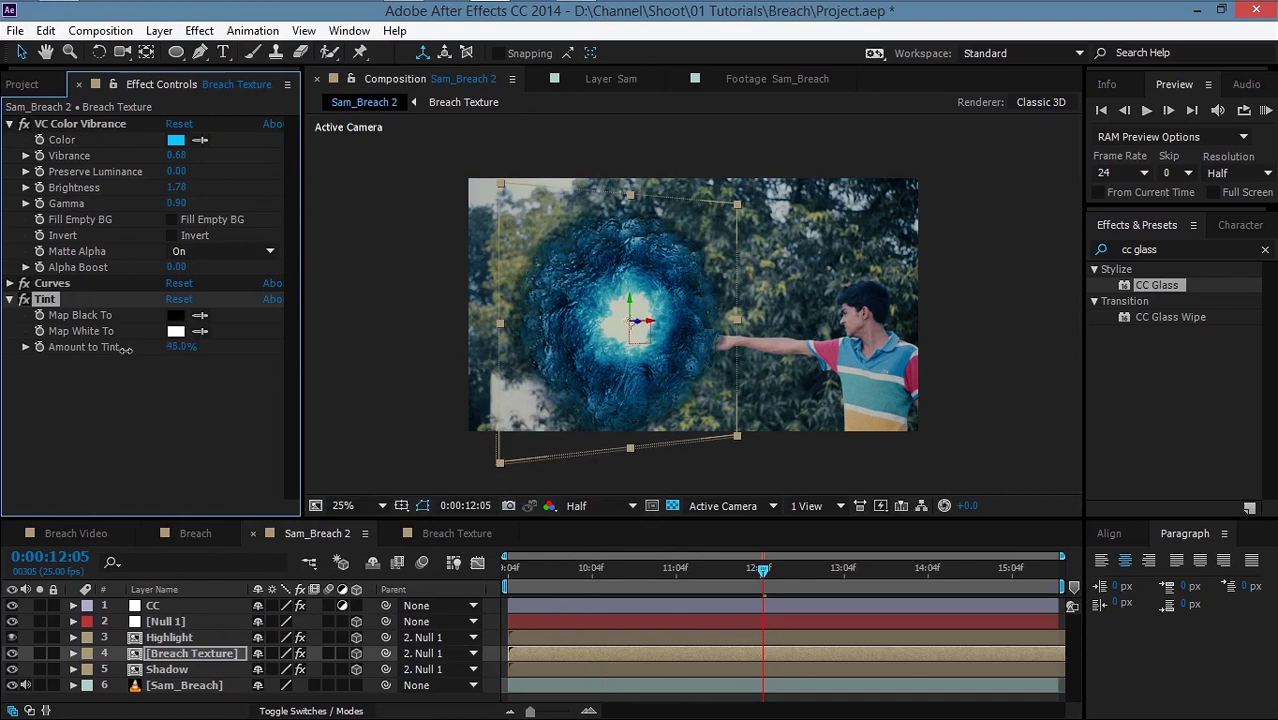
# Step: Adjust the strength of the Looks effect on the CC layer
pyautogui.click(157, 605)
pyautogui.click(178, 203)
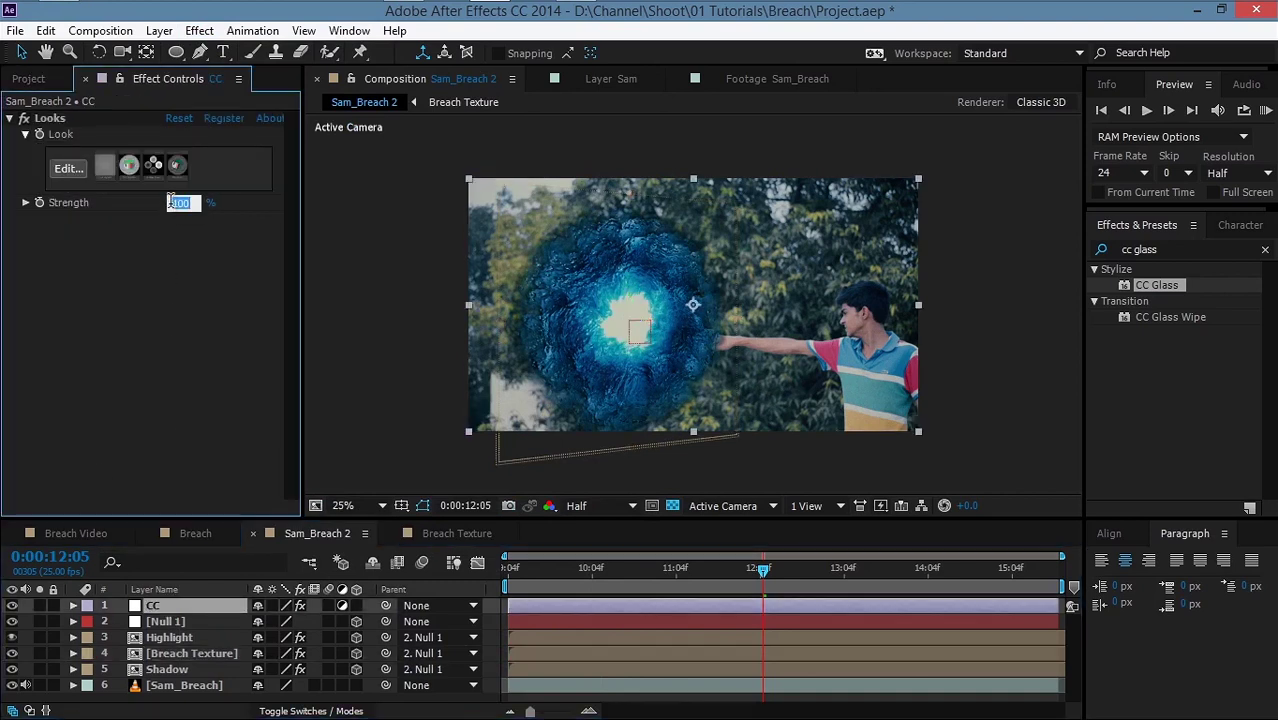
pyautogui.press('Return')
# Step: Set the Highlight layer's VC Color Vibrance alpha boost to 0.31 and its Tint amount to 71%
pyautogui.hotkey('ctrl', 'Down')
pyautogui.hotkey('ctrl', 'Down')
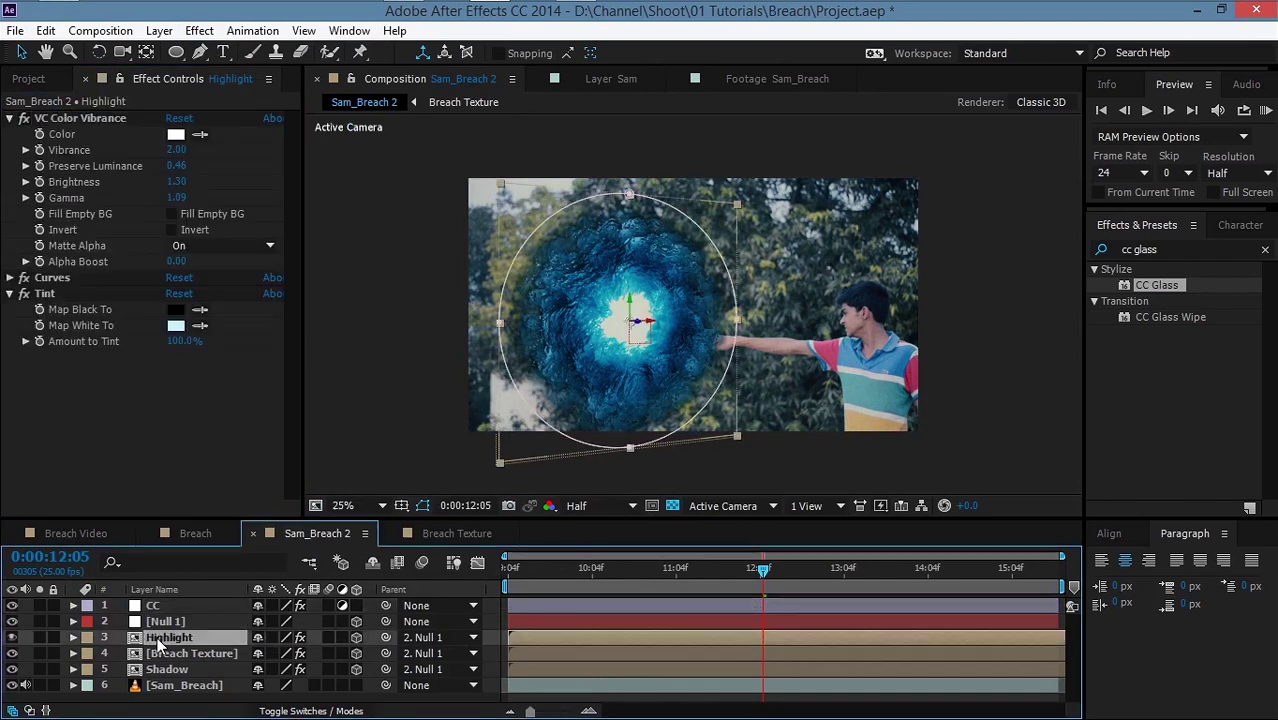
pyautogui.click(23, 294)
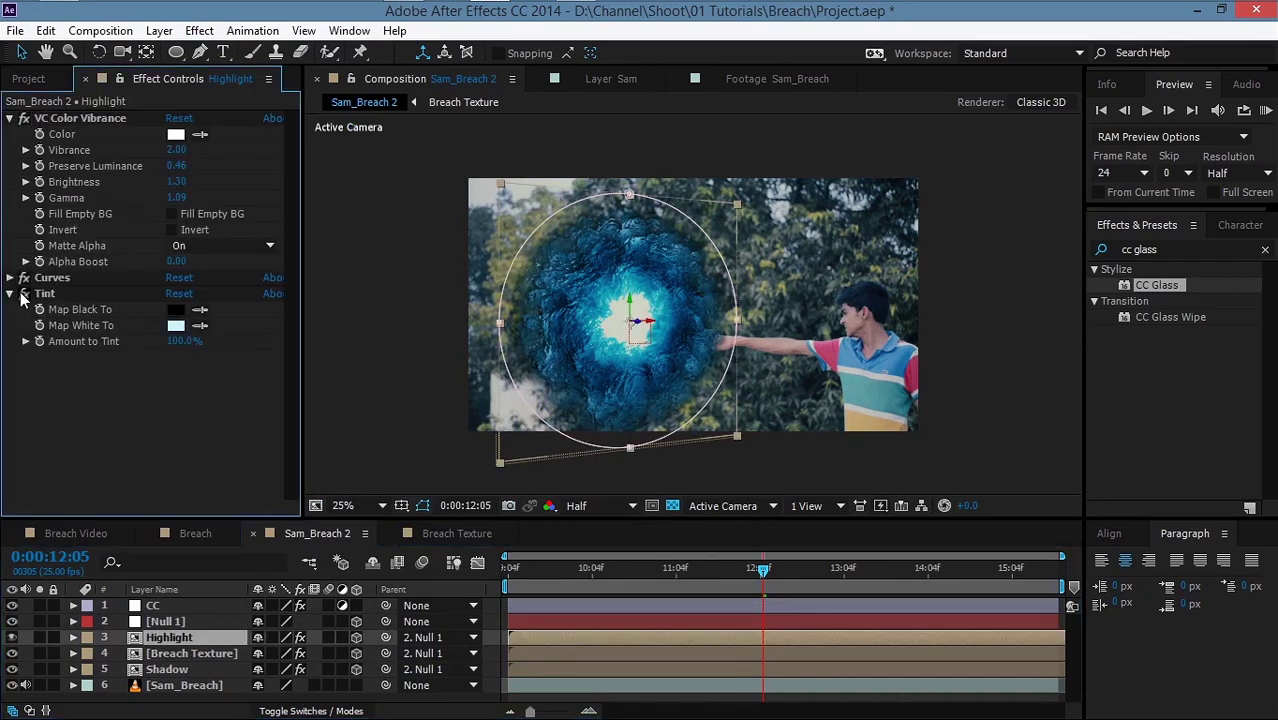
pyautogui.click(10, 277)
pyautogui.click(10, 277)
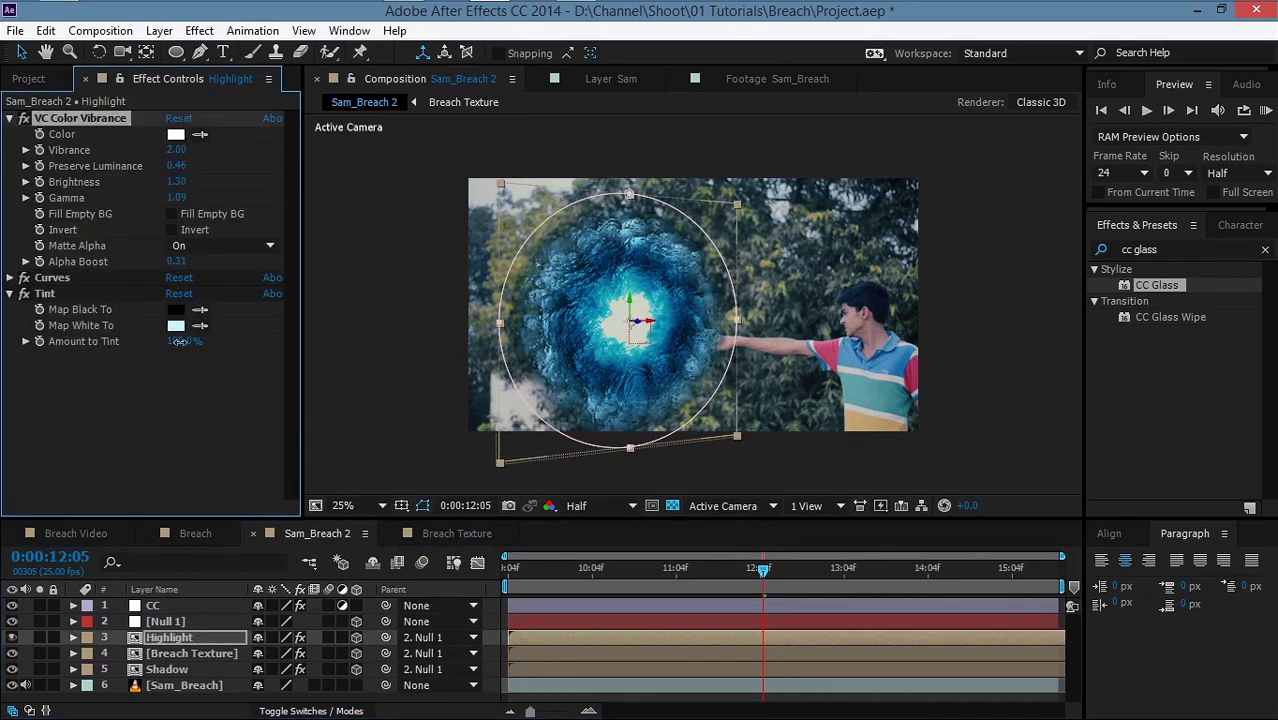
pyautogui.moveTo(178, 341); pyautogui.dragTo(155, 342)
pyautogui.click(472, 340)
pyautogui.press('.')
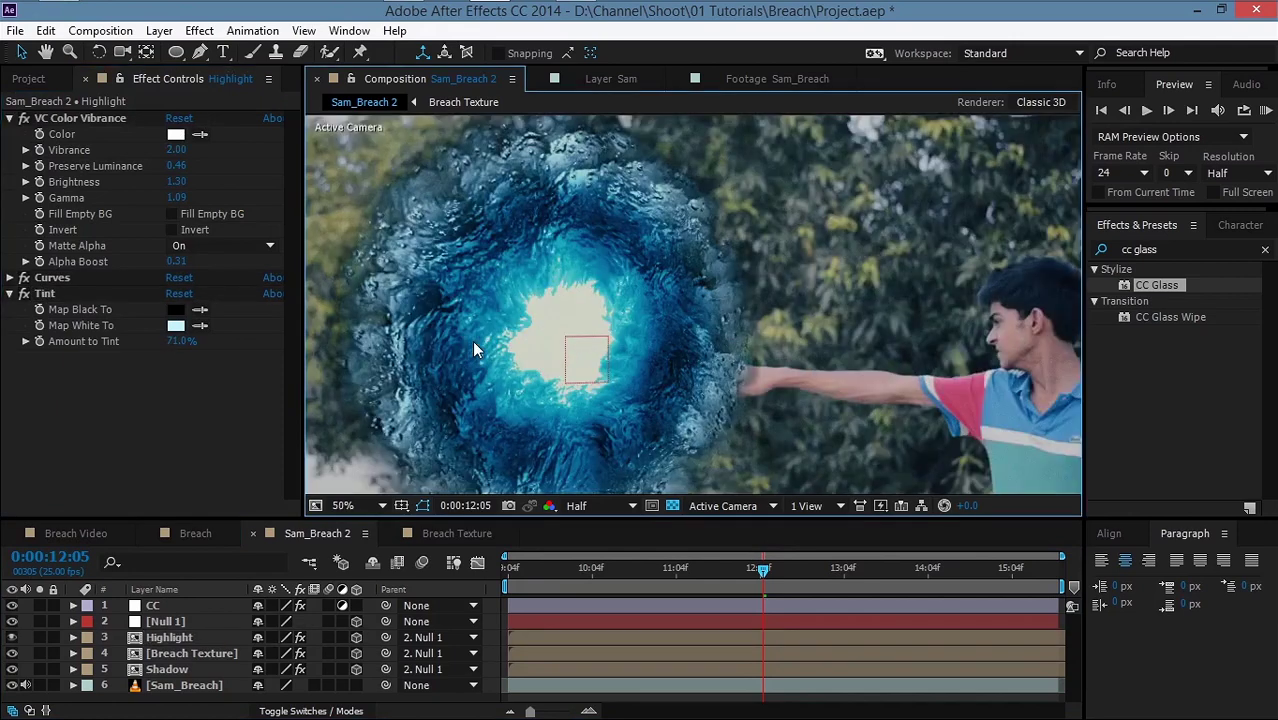
pyautogui.press(',')
# Step: Copy the CenterGlow layer from the Breach Texture composition into the Sam_Breach 2 composition
pyautogui.click(315, 541)
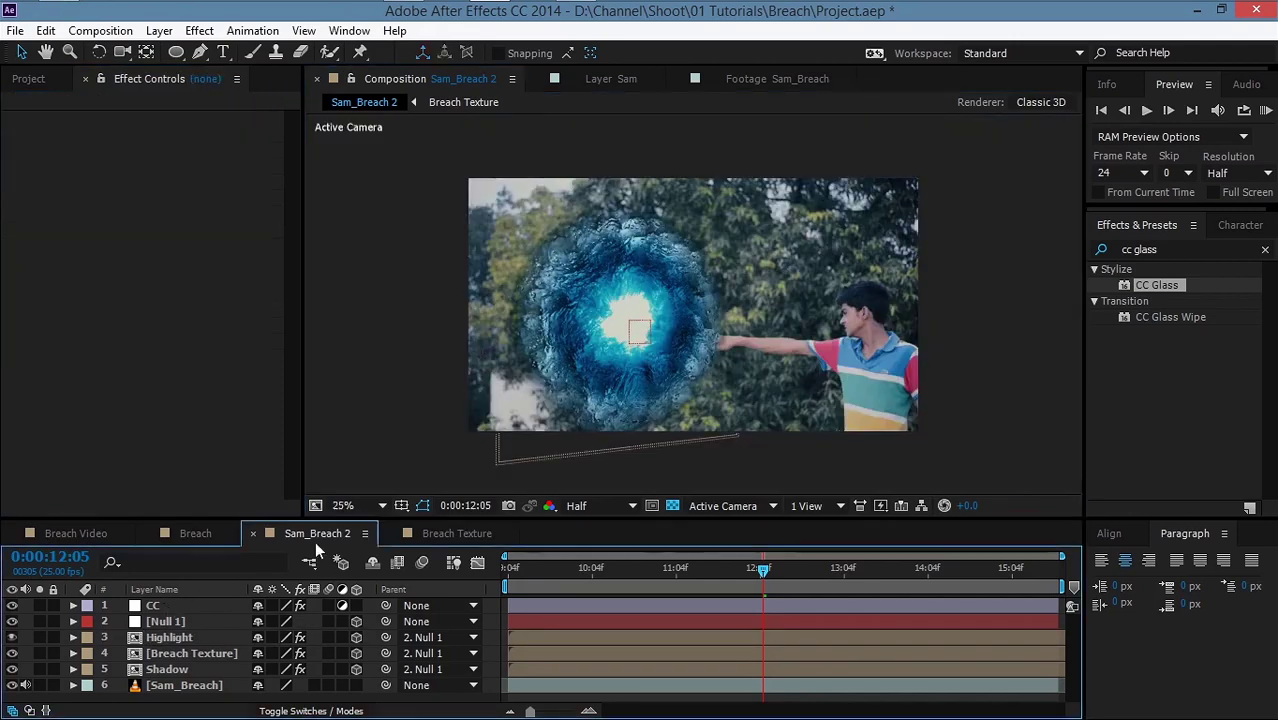
pyautogui.click(431, 533)
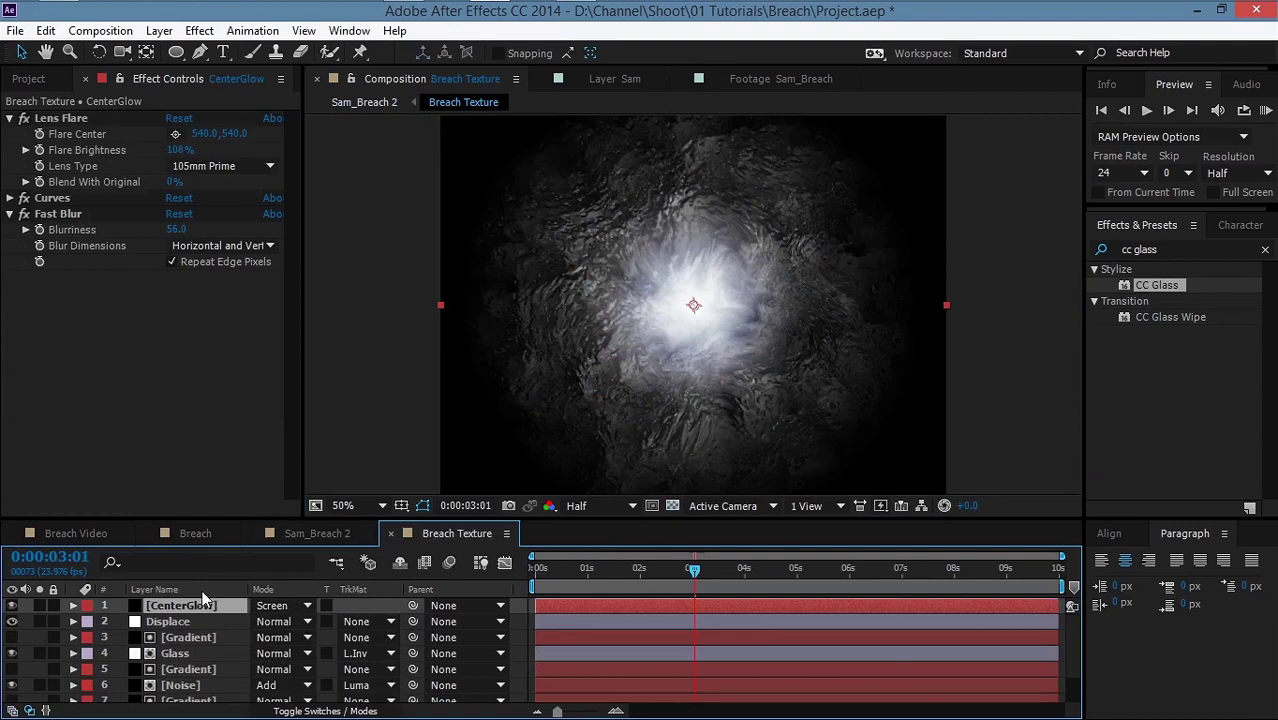
pyautogui.click(191, 621)
pyautogui.click(187, 605)
pyautogui.click(45, 30)
pyautogui.click(72, 138)
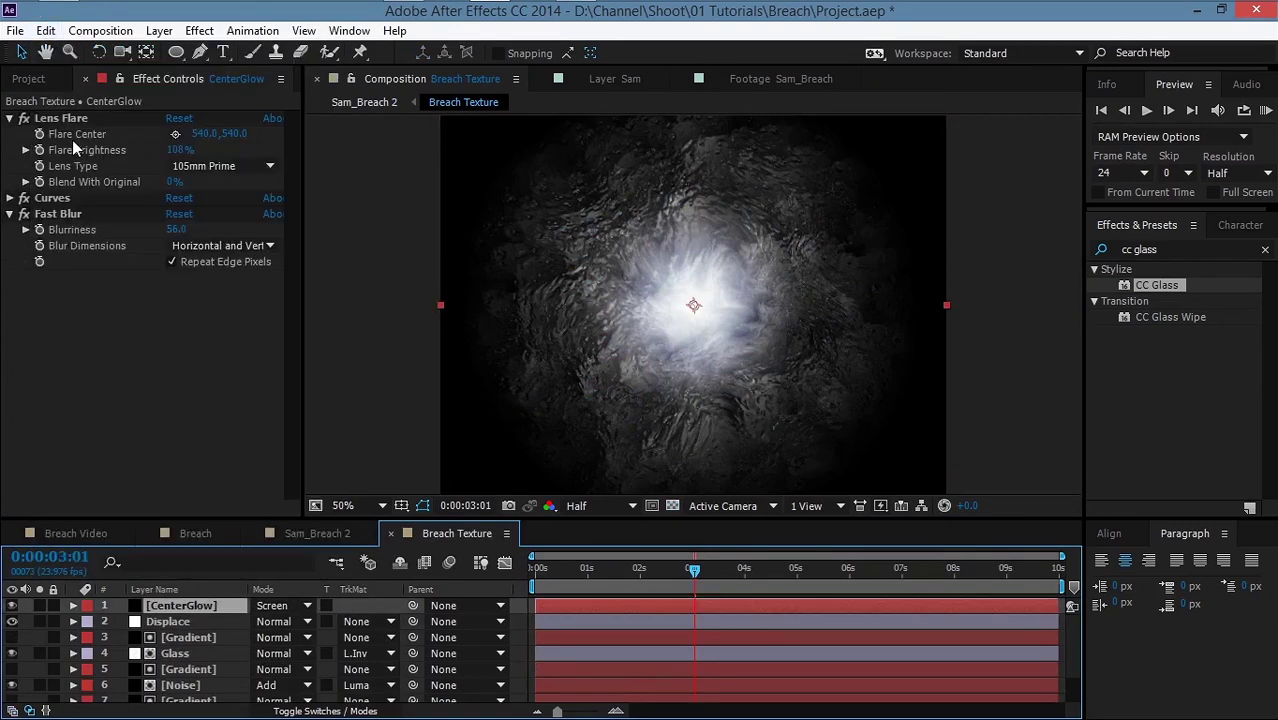
pyautogui.click(305, 532)
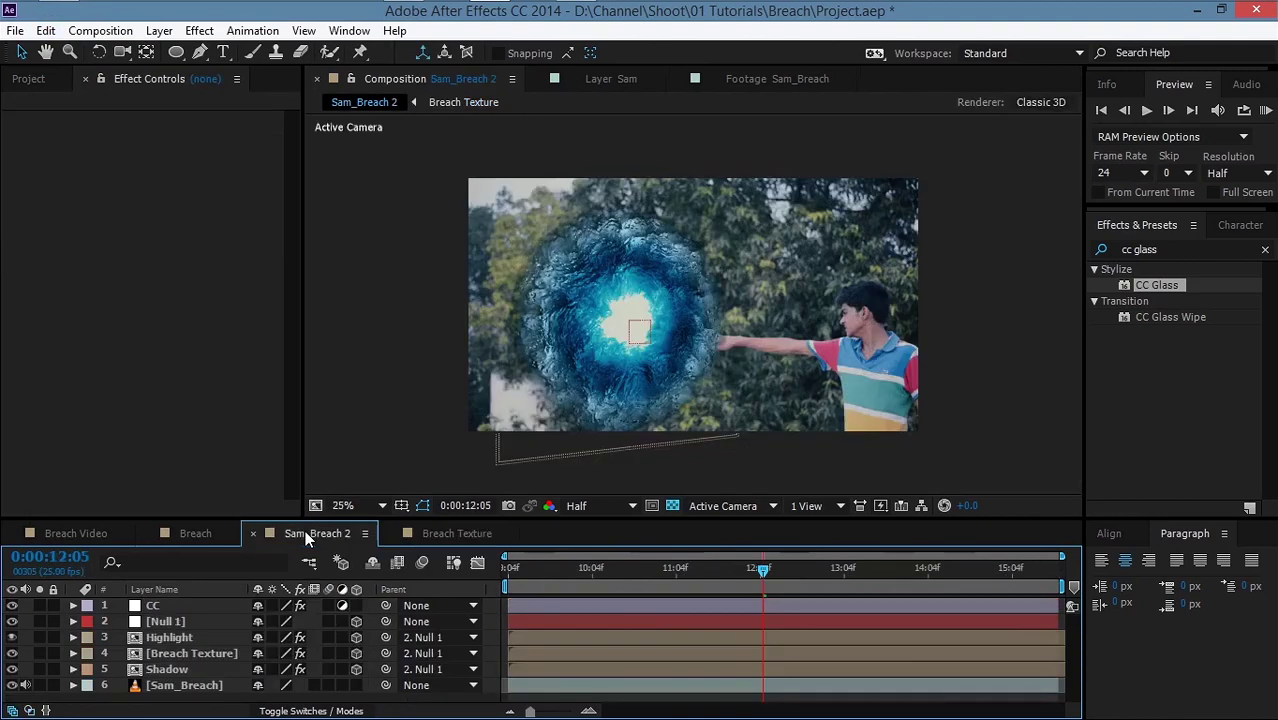
pyautogui.click(45, 30)
pyautogui.click(88, 222)
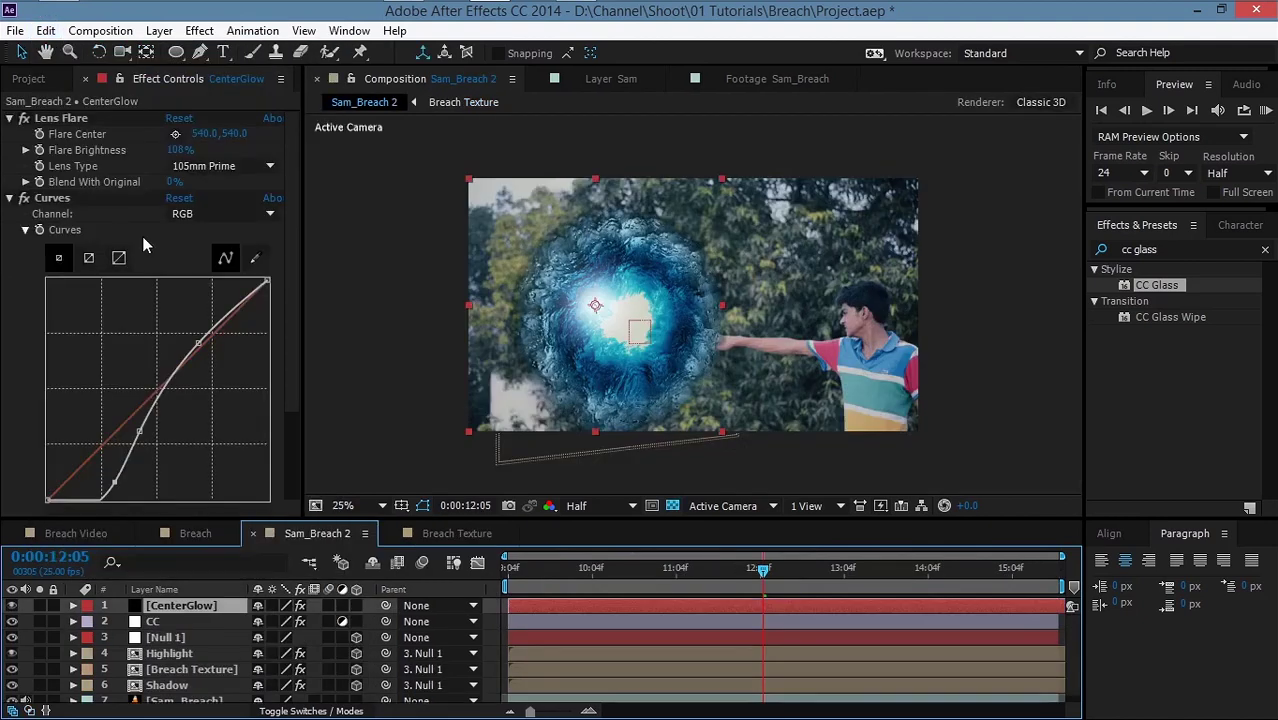
# Step: Place the CenterGlow flare center in the portal's middle at about 672, 600 and parent the layer, made 3D, to Breach Texture
pyautogui.click(175, 133)
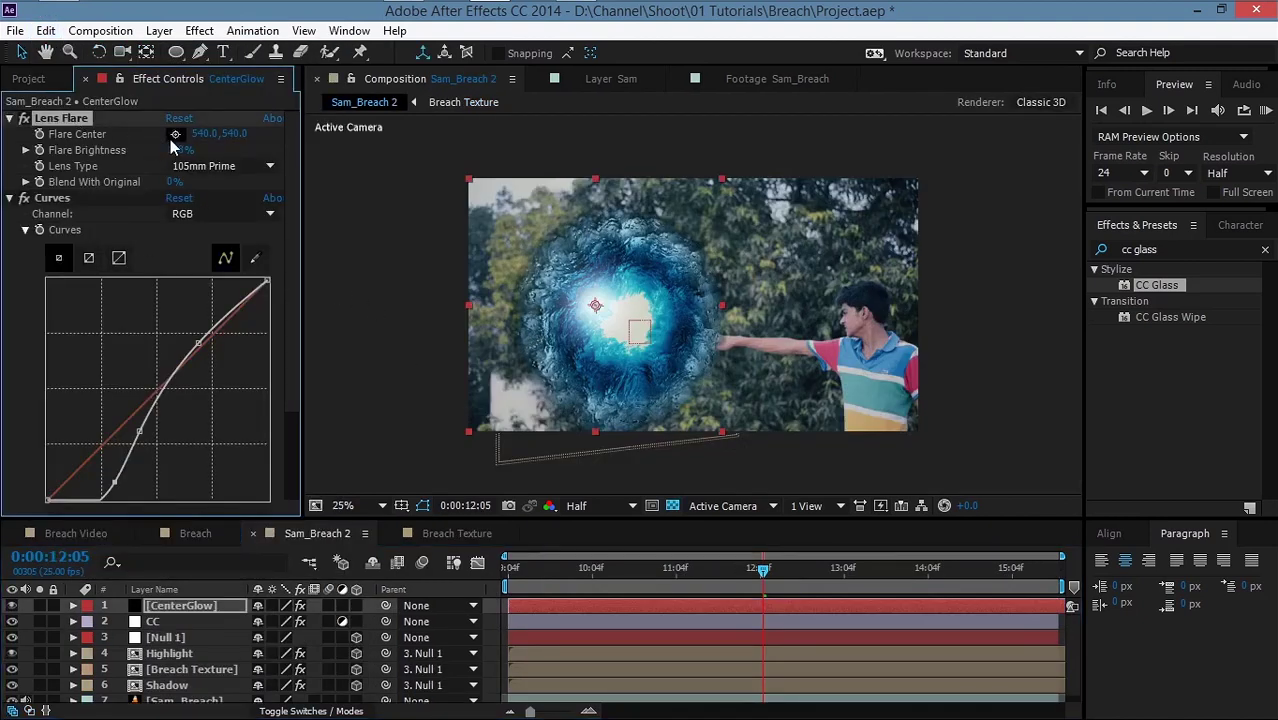
pyautogui.click(634, 316)
pyautogui.click(626, 320)
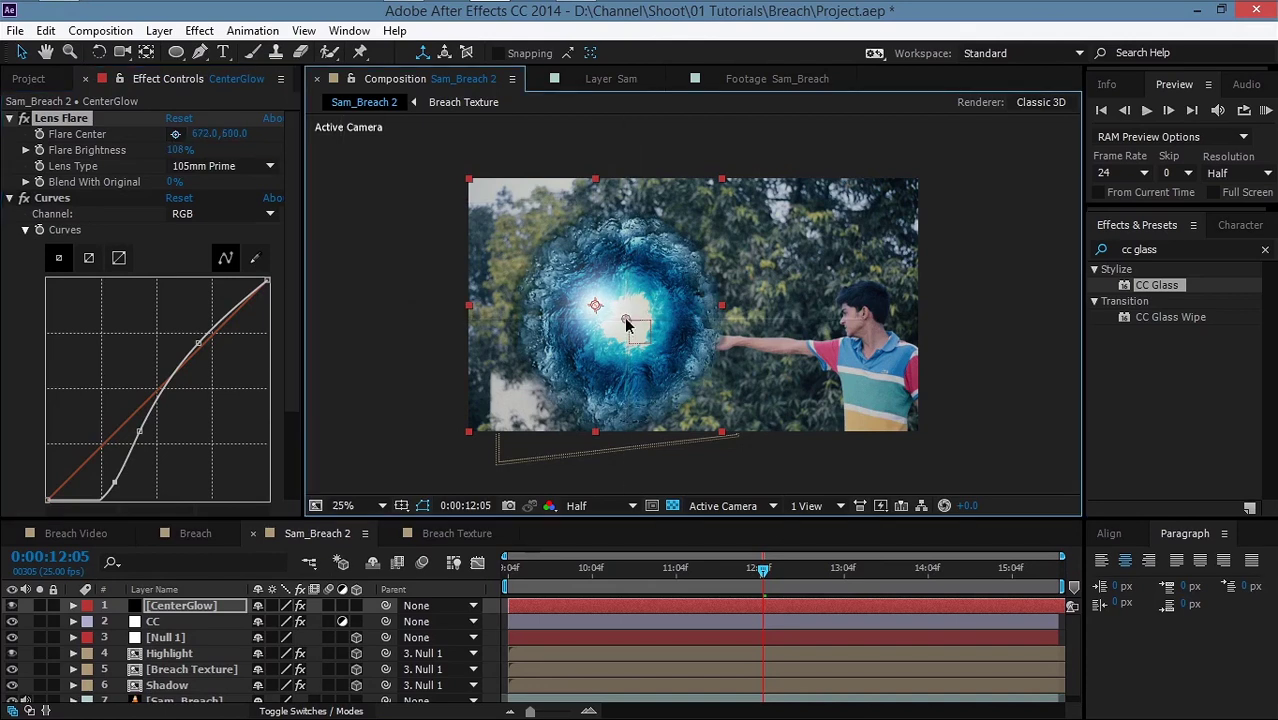
pyautogui.moveTo(386, 606); pyautogui.dragTo(195, 673)
# Step: Set the null's Y rotation to -37° and deselect all layers
pyautogui.click(168, 638)
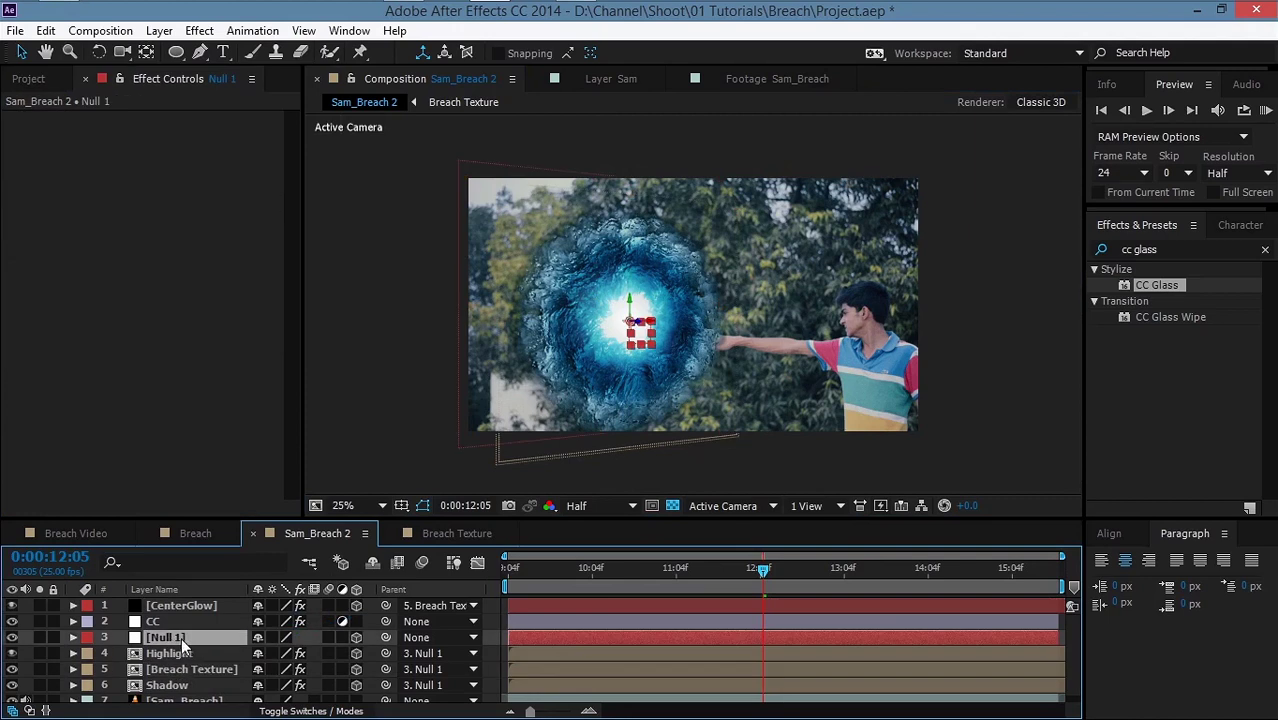
pyautogui.press('r')
pyautogui.moveTo(276, 690); pyautogui.dragTo(262, 692)
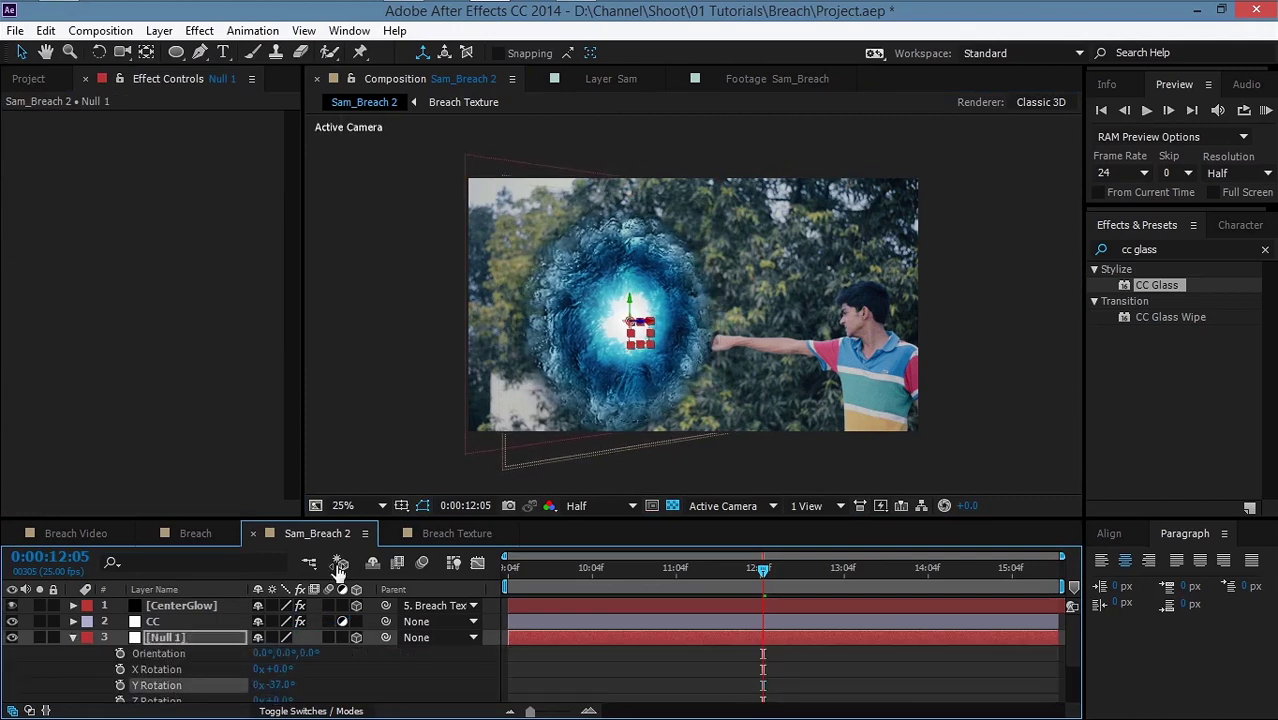
pyautogui.press('F2')
# Step: Create a full-frame black solid, 1920 by 1080 px, at the top of the Sam_Breach 2 composition
pyautogui.click(30, 82)
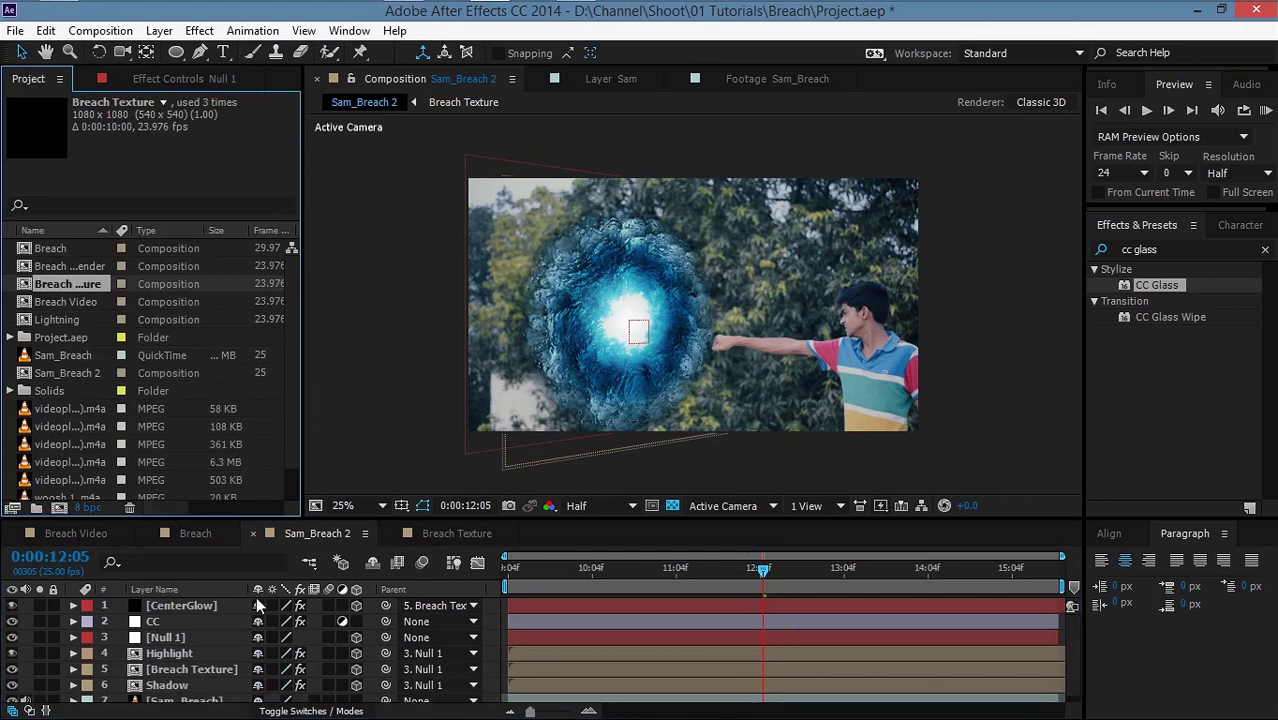
pyautogui.rightClick(27, 623)
pyautogui.moveTo(70, 430)
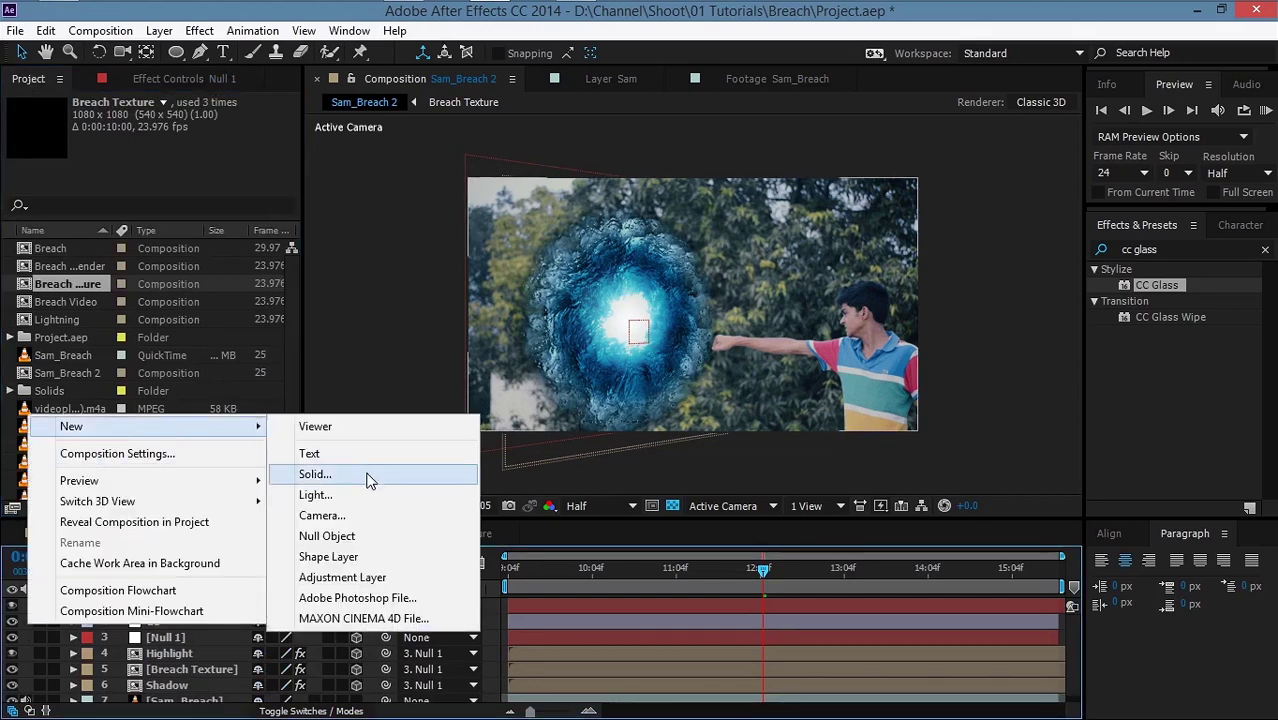
pyautogui.click(364, 472)
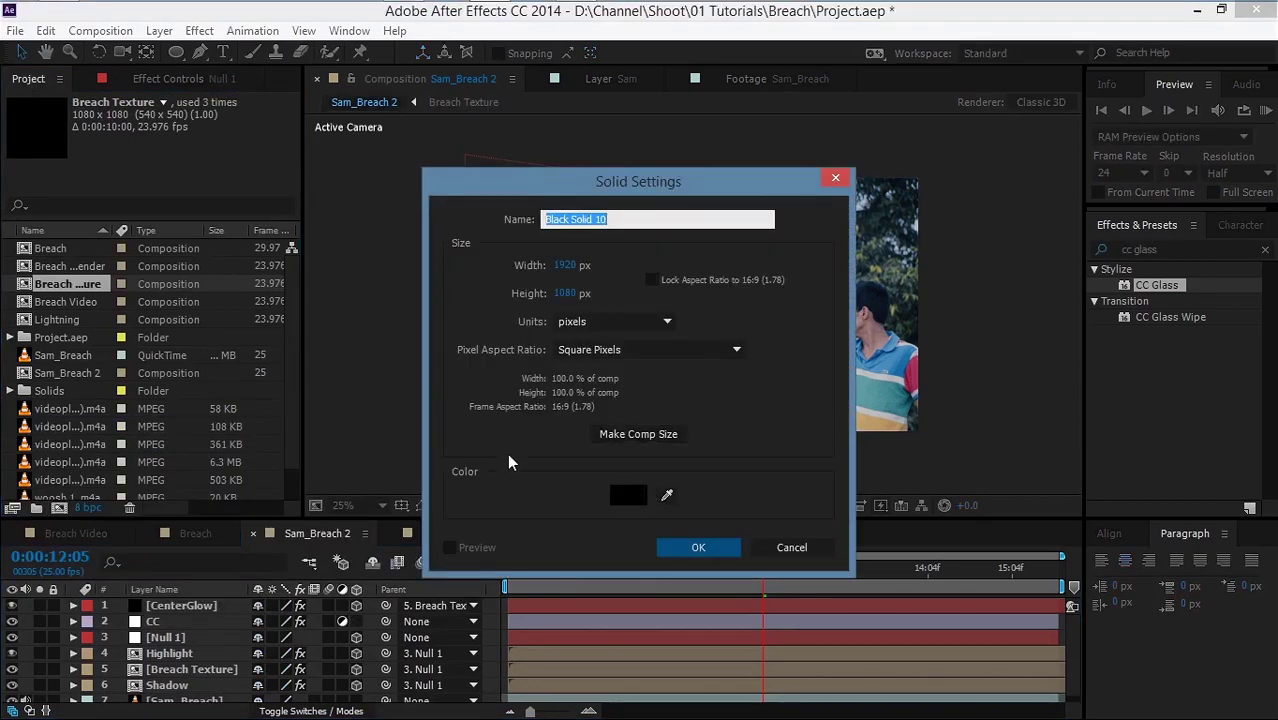
pyautogui.press('Return')
# Step: Add a second black solid 1920 px wide and 840 px high above the full-frame solid
pyautogui.rightClick(28, 612)
pyautogui.moveTo(107, 419)
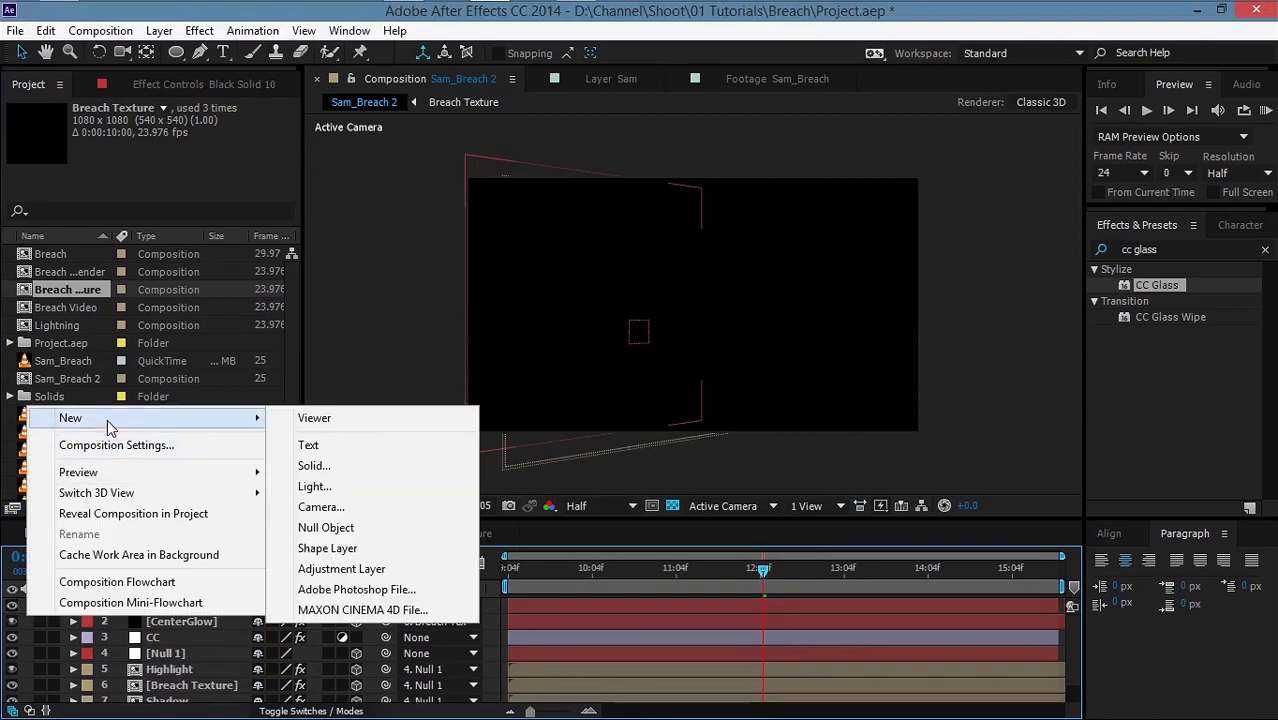
pyautogui.click(313, 465)
pyautogui.click(566, 293)
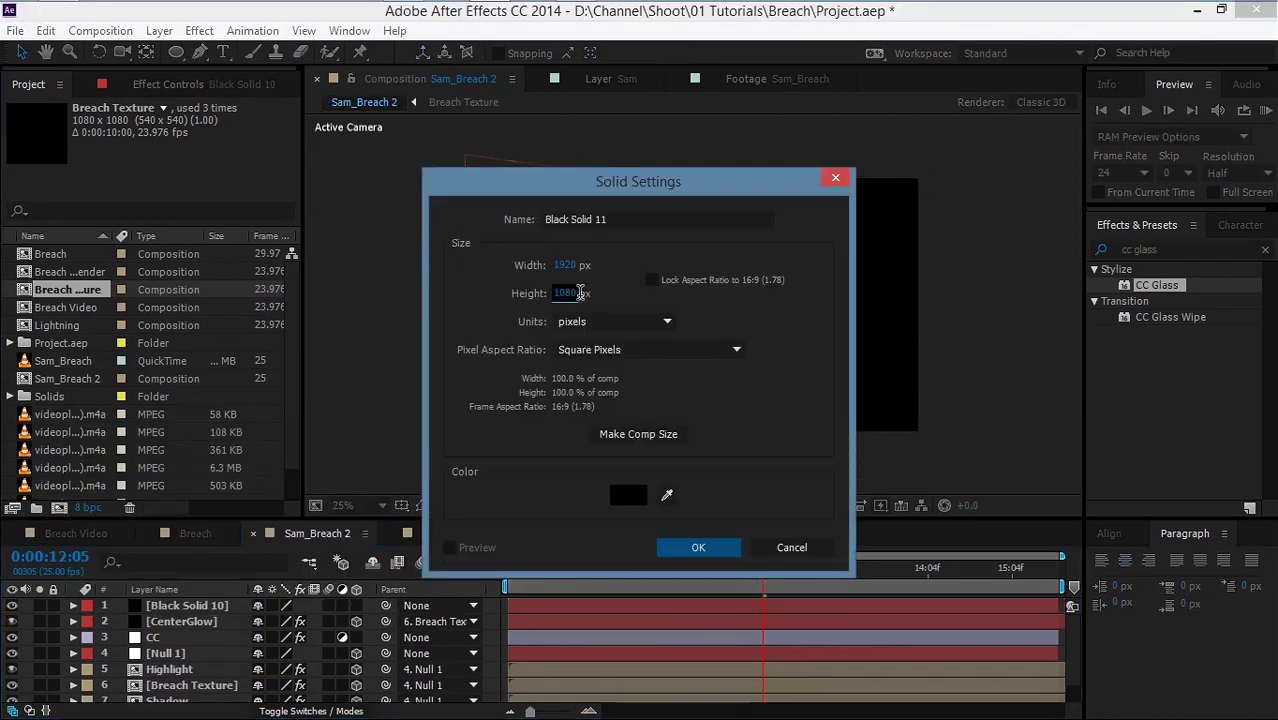
pyautogui.write('8')
pyautogui.write('0')
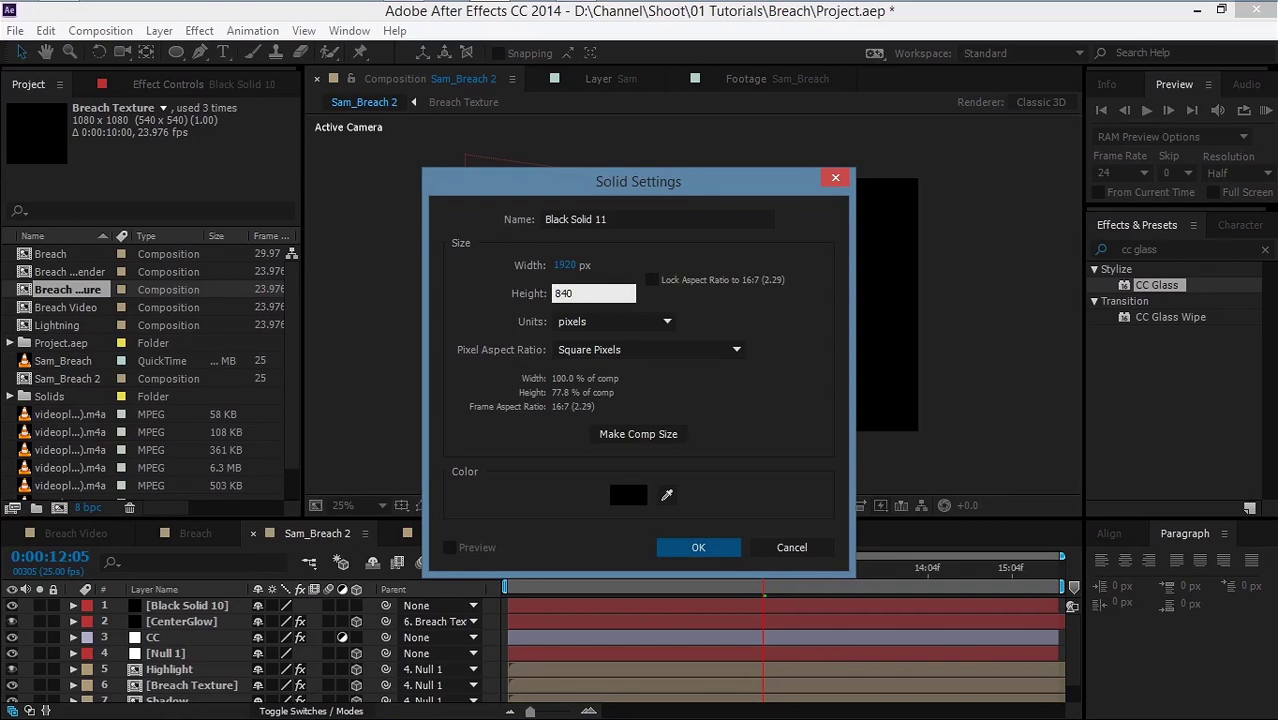
pyautogui.press('Return')
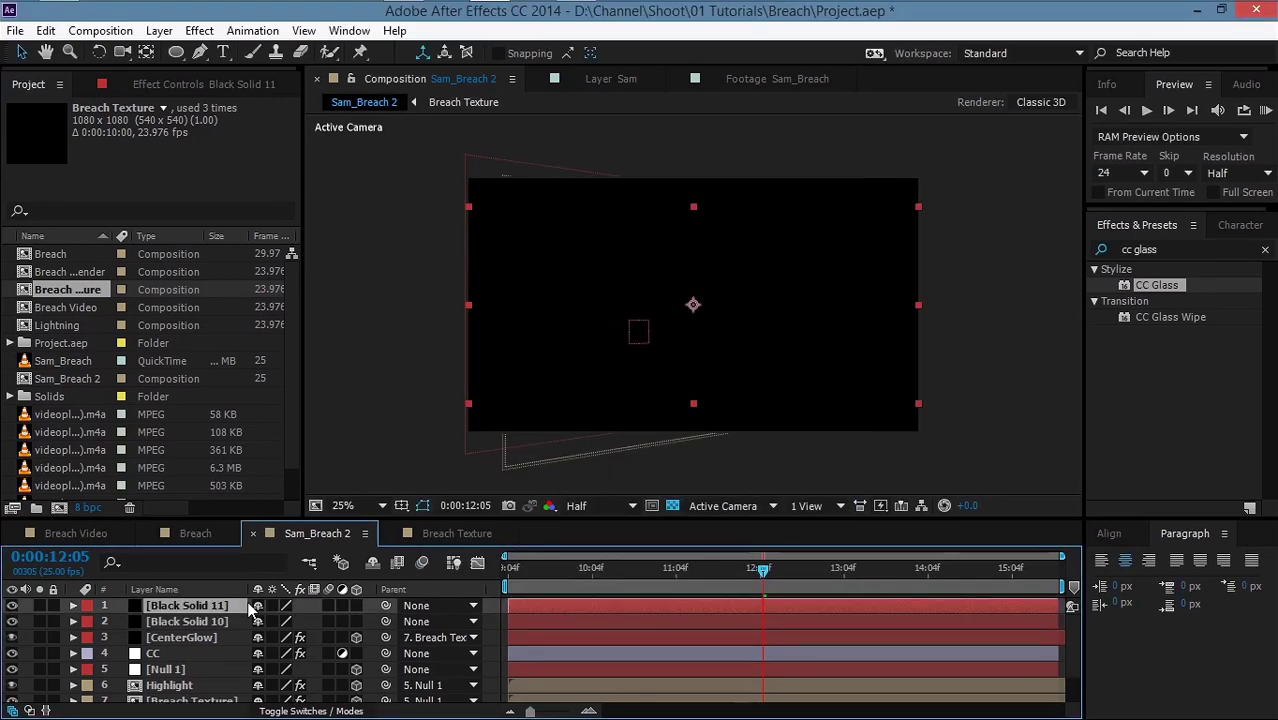
# Step: Set the full-frame black solid's track matte to Alpha Inverted from the shorter solid to form letterbox bars
pyautogui.press('F4')
pyautogui.click(240, 621)
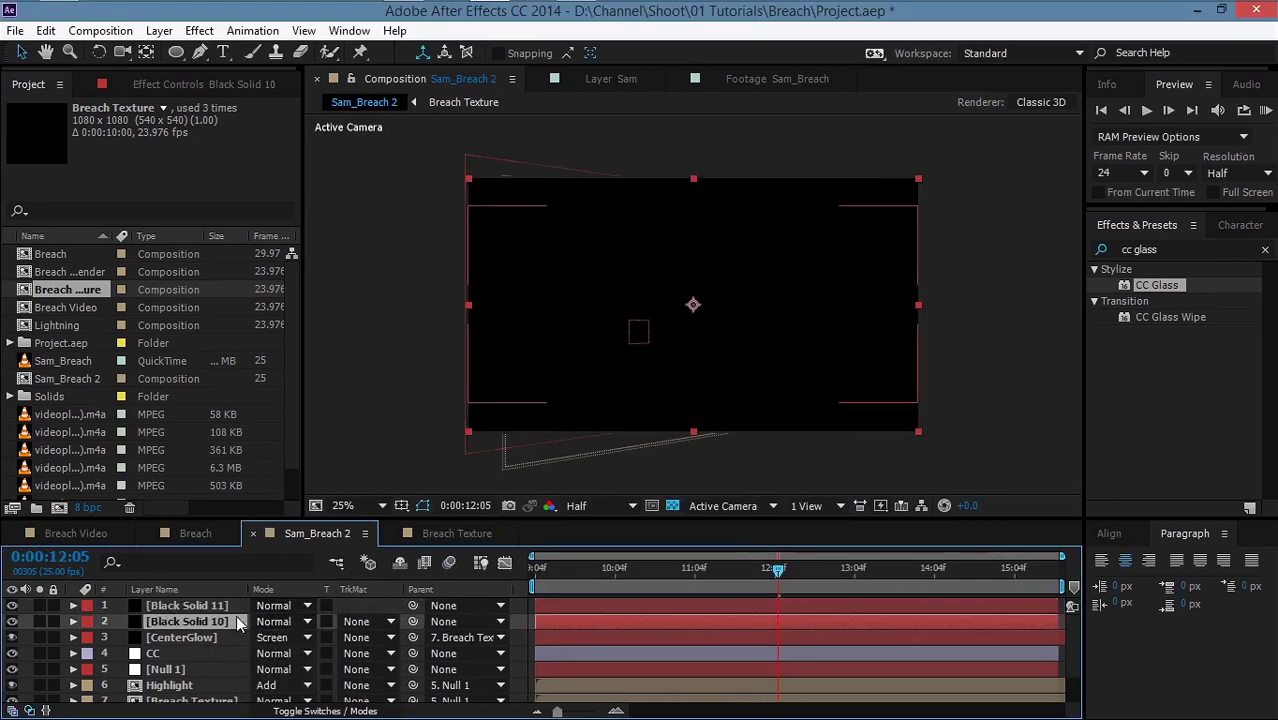
pyautogui.click(360, 621)
pyautogui.click(388, 568)
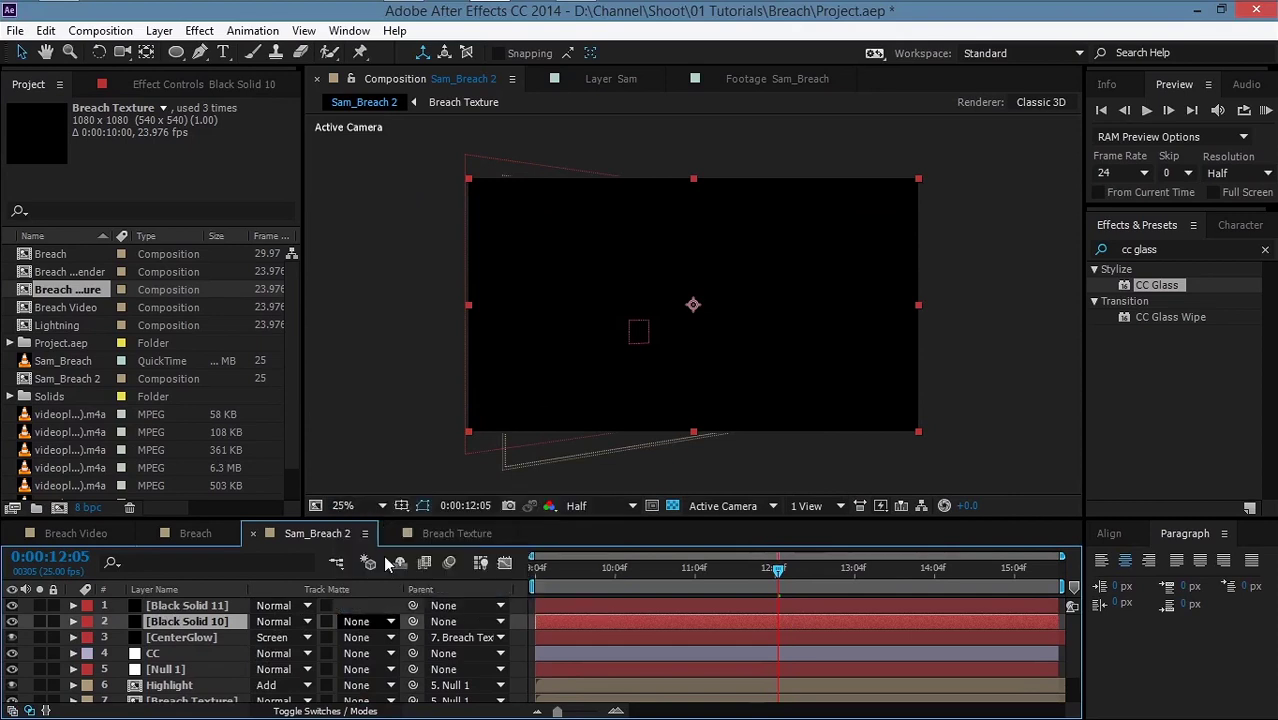
# Step: Shift the Sam_Breach footage up until its lower edge meets the lower letterbox bar
pyautogui.scroll(-2, 173, 690)
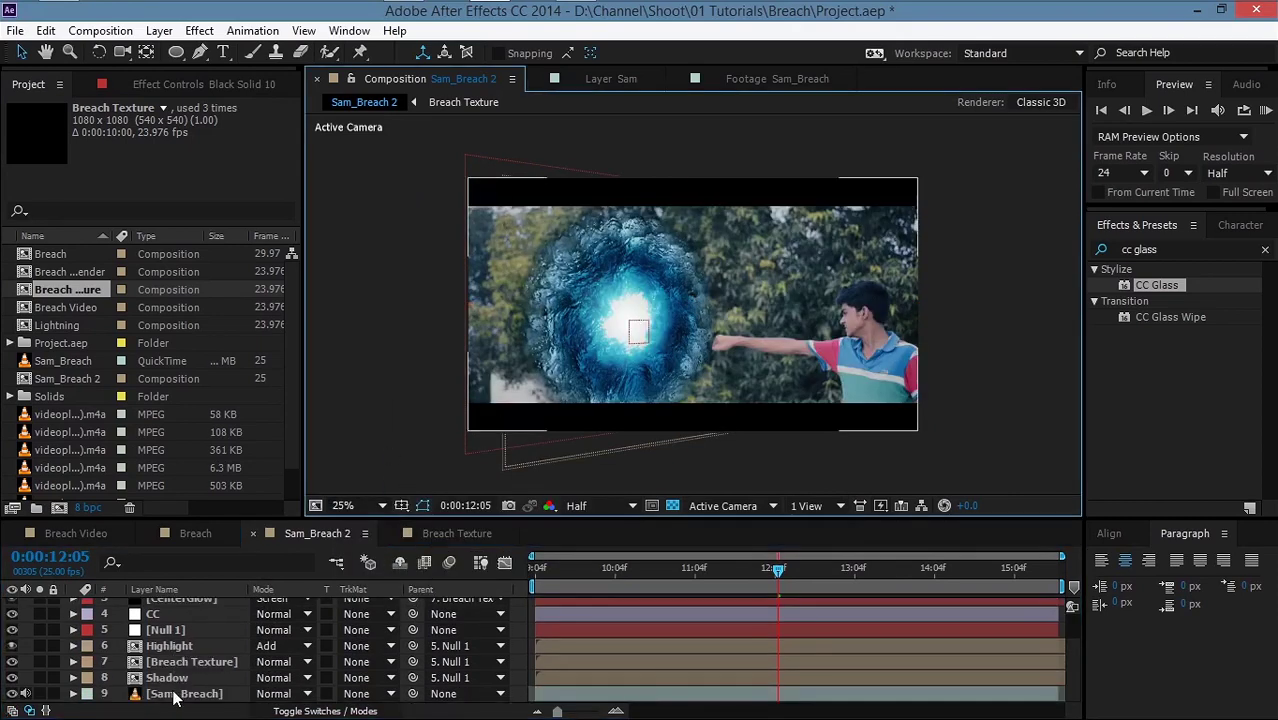
pyautogui.click(173, 694)
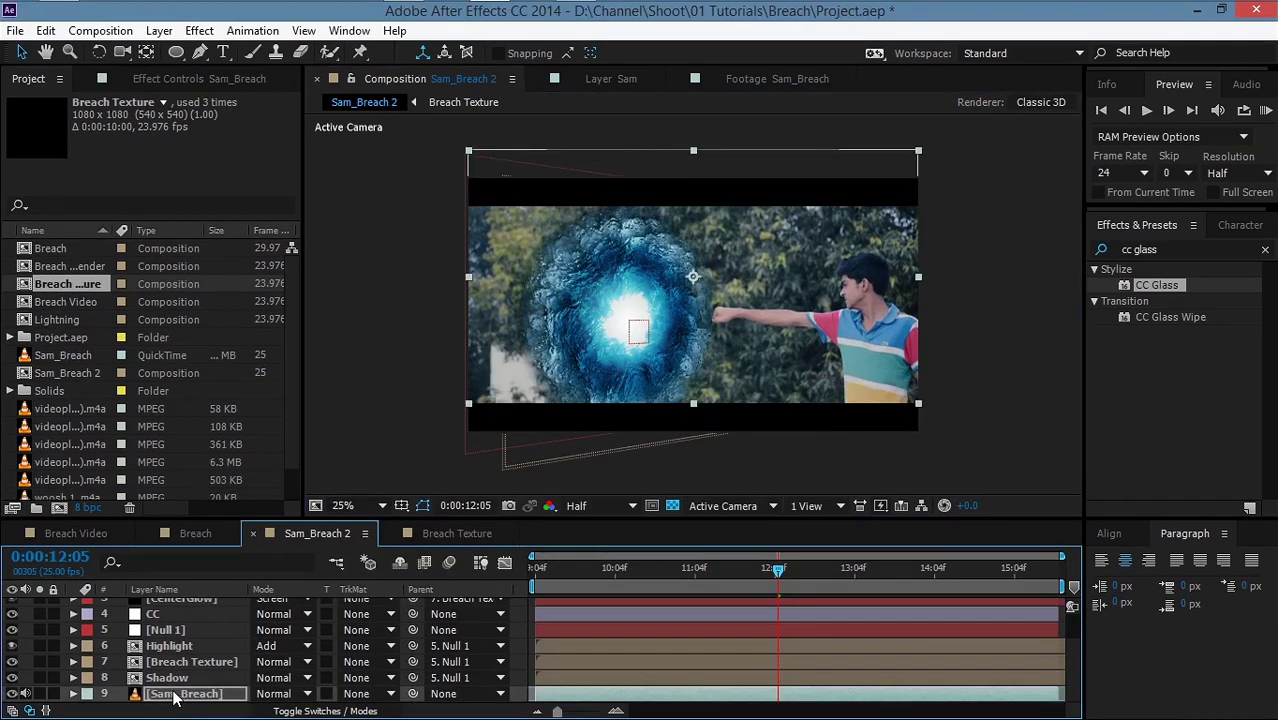
pyautogui.click(176, 661)
pyautogui.click(176, 630)
pyautogui.click(176, 645)
pyautogui.scroll(1, 176, 645)
# Step: Add a new adjustment layer on top of the composition and apply the CC user preset to it
pyautogui.rightClick(26, 608)
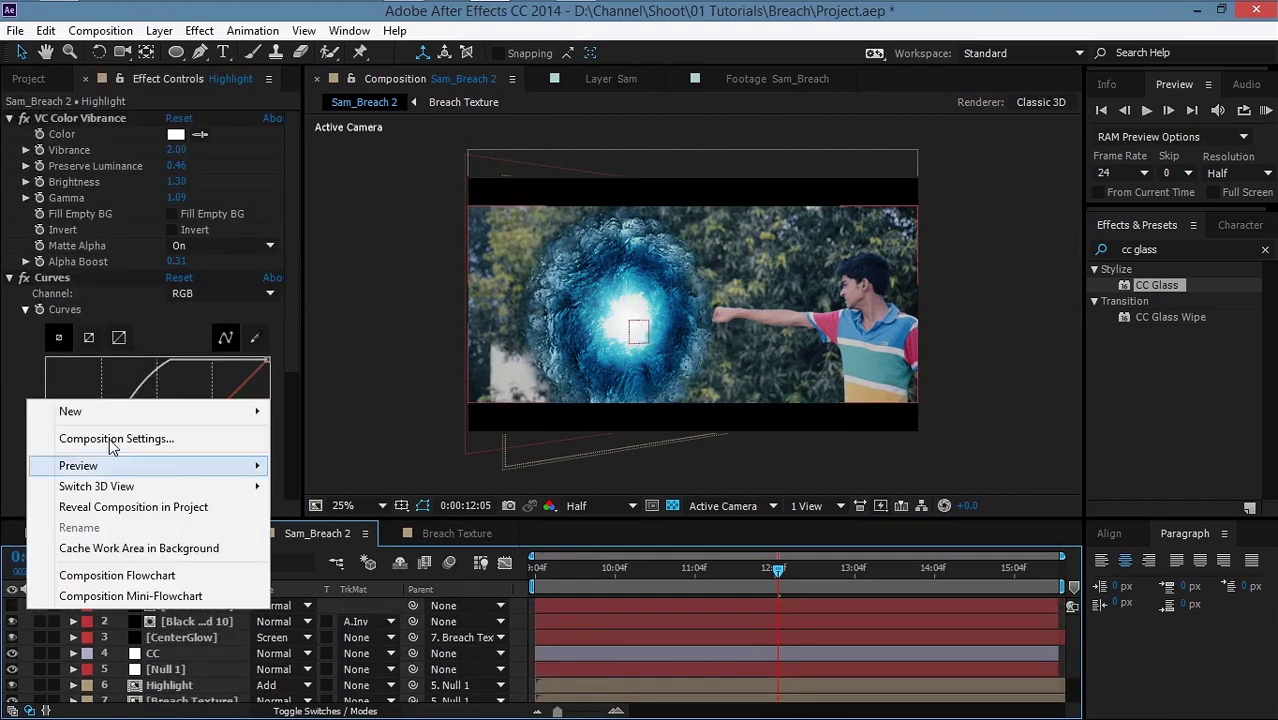
pyautogui.click(355, 562)
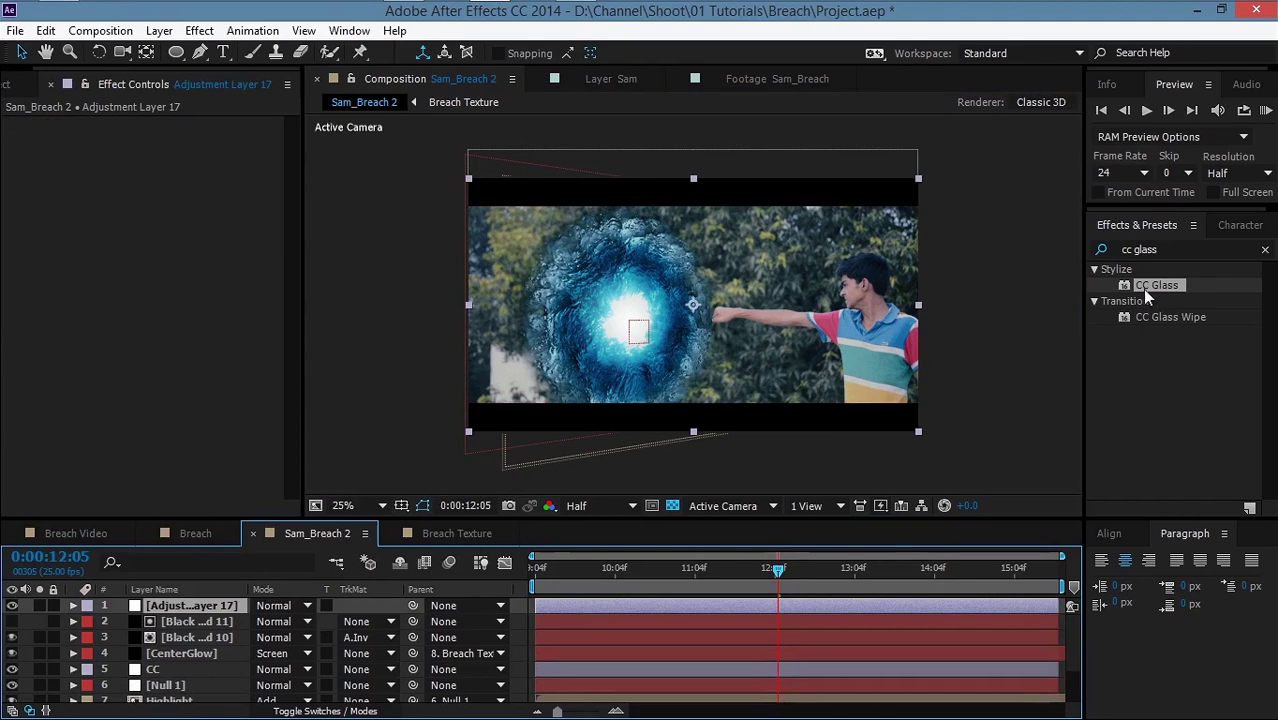
pyautogui.click(1265, 251)
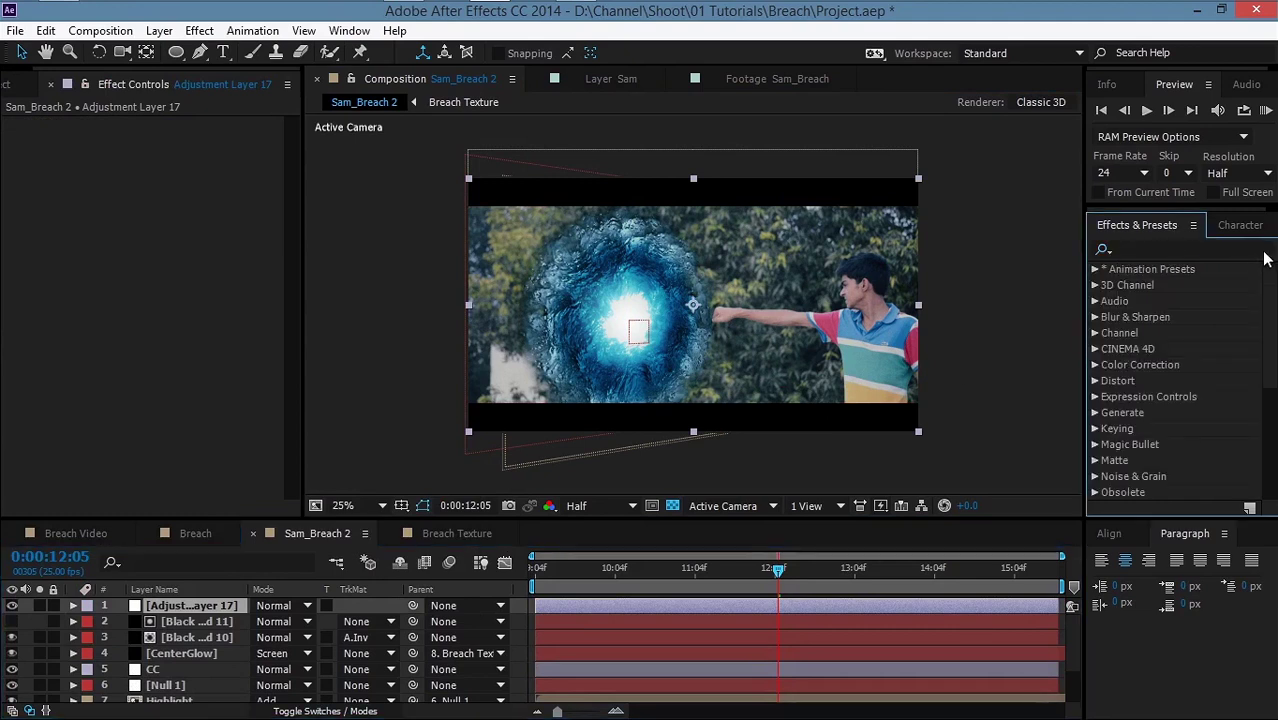
pyautogui.click(1095, 270)
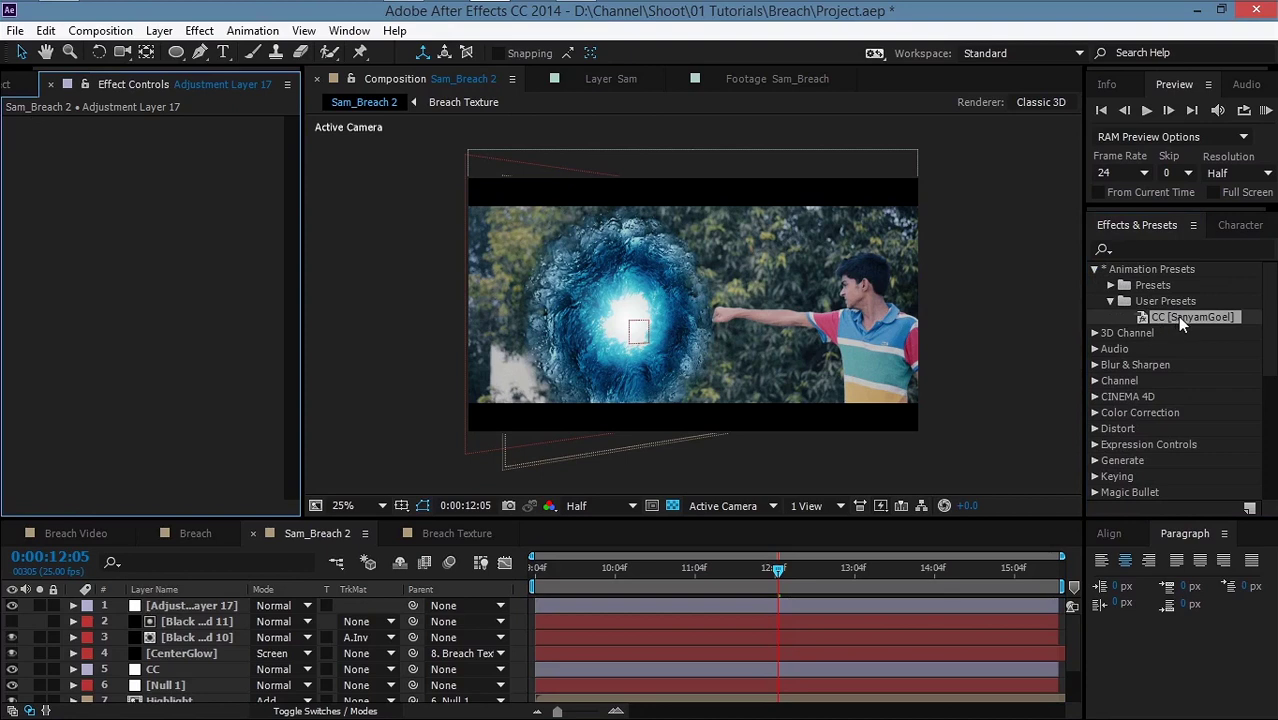
pyautogui.moveTo(1177, 316); pyautogui.dragTo(222, 605)
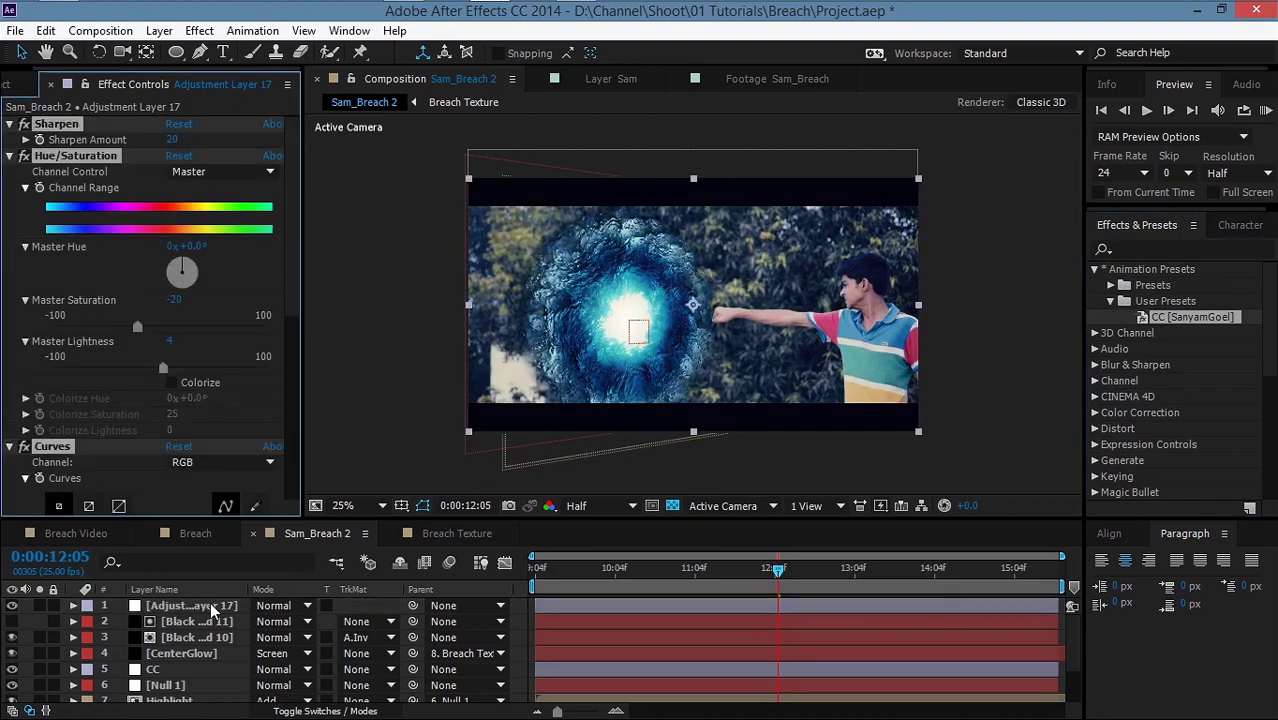
# Step: Set the adjustment layer's Sharpen amount to 10
pyautogui.click(178, 140)
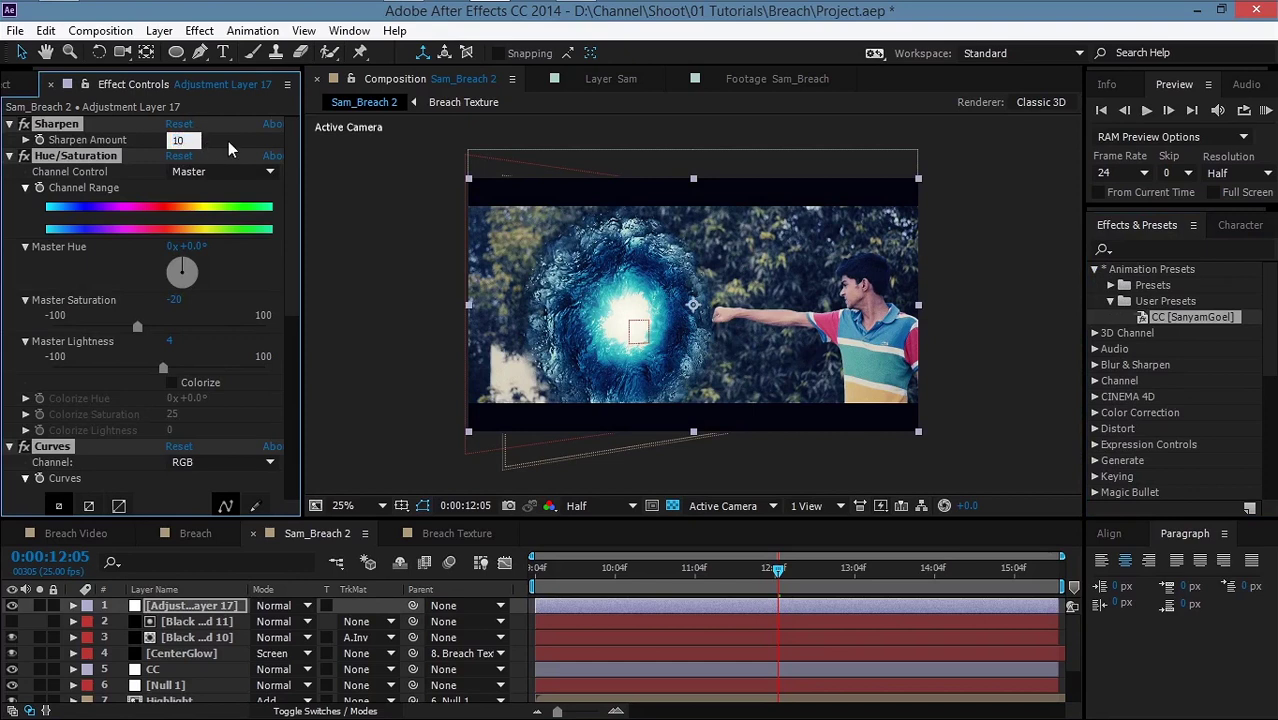
pyautogui.press('Return')
pyautogui.scroll(-4, 57, 442)
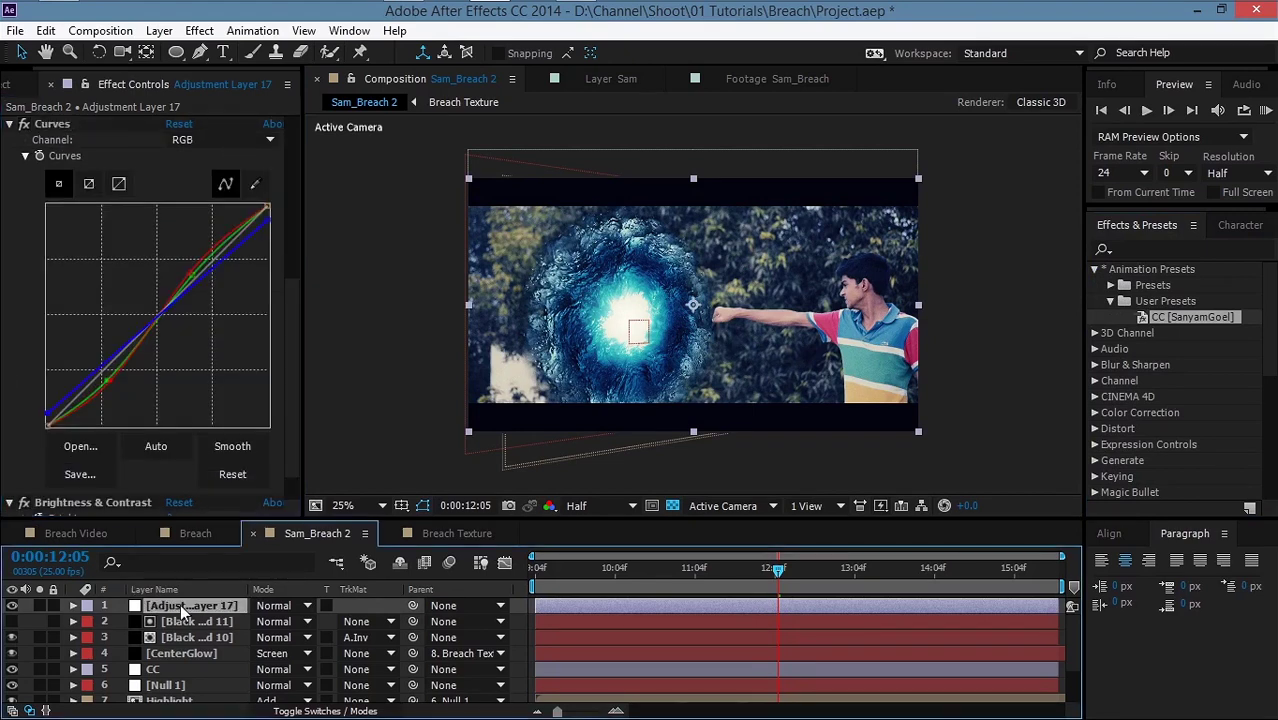
# Step: Duplicate the adjustment layer and remove Sharpen, Hue/Saturation and Brightness & Contrast from the copy, keeping only Curves
pyautogui.hotkey('ctrl', 'd')
pyautogui.click(56, 124)
pyautogui.press('Delete')
pyautogui.click(62, 126)
pyautogui.press('Delete')
pyautogui.click(10, 124)
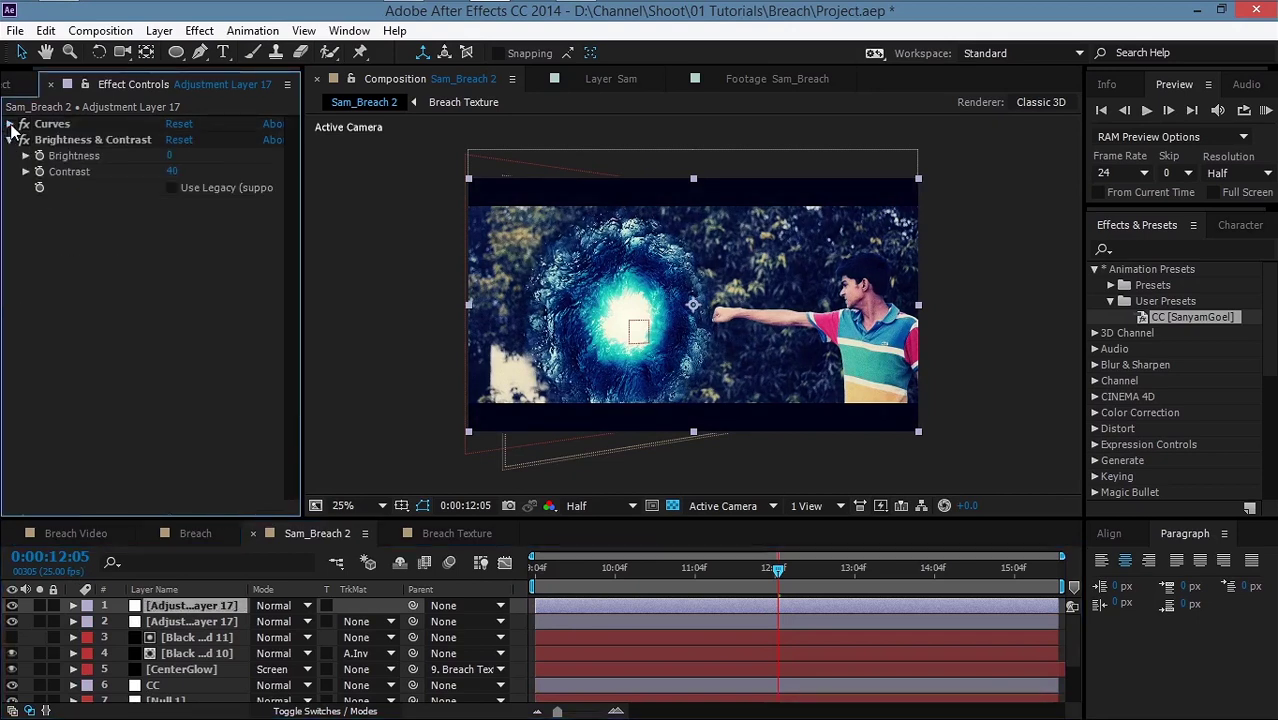
pyautogui.click(44, 142)
pyautogui.press('Delete')
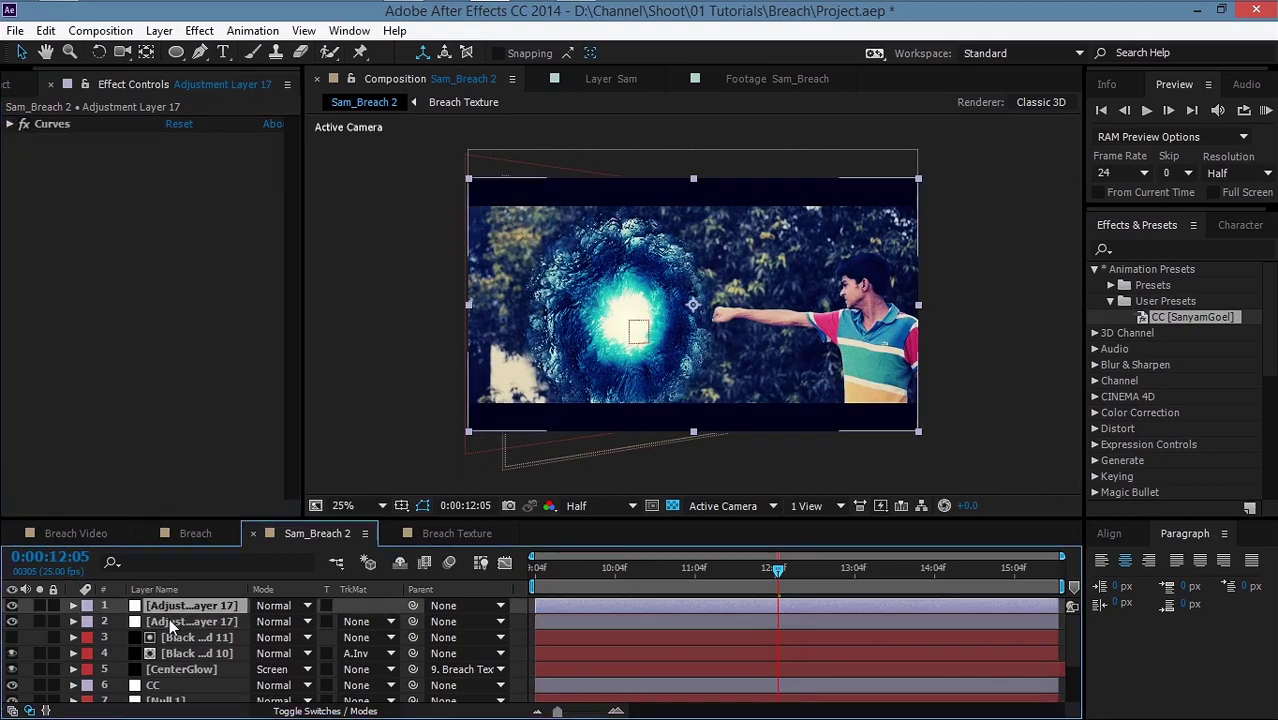
# Step: Remove the Curves effect from the lower, original adjustment layer
pyautogui.click(173, 620)
pyautogui.scroll(-1, 104, 460)
pyautogui.click(60, 405)
pyautogui.press('Delete')
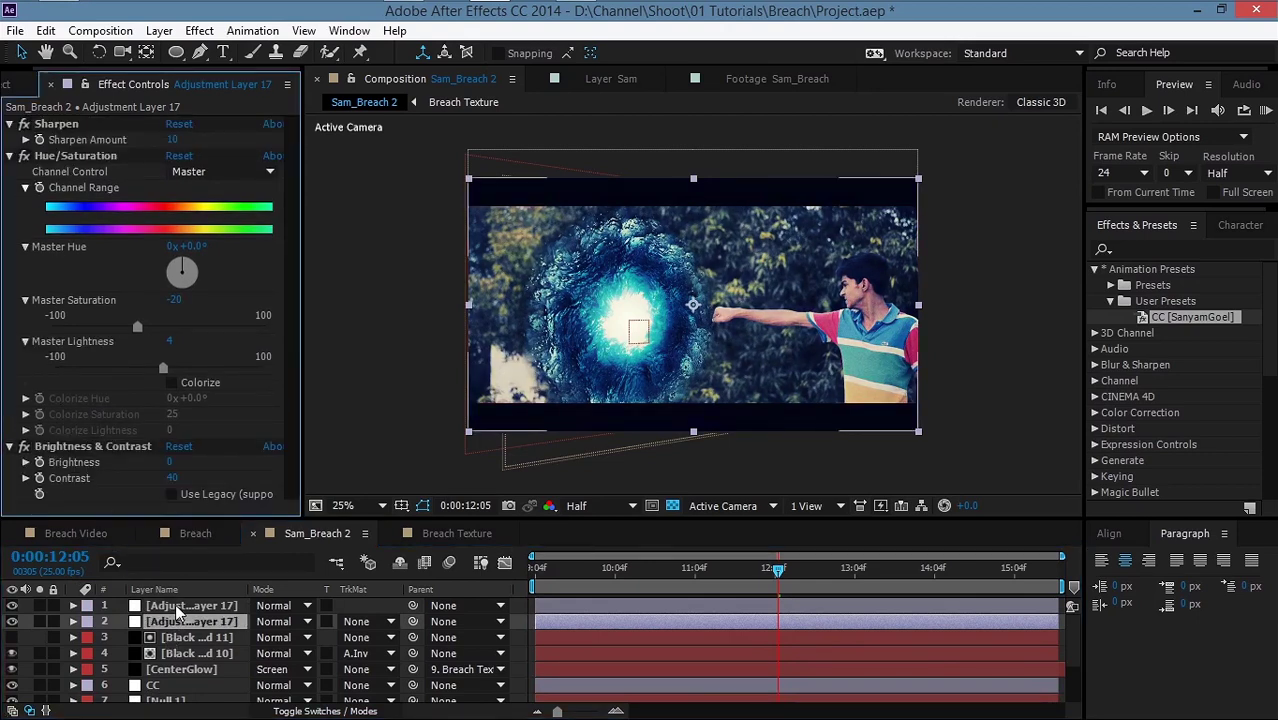
# Step: Rename the Curves-only adjustment layer to "color" and set its opacity to 85%
pyautogui.click(180, 605)
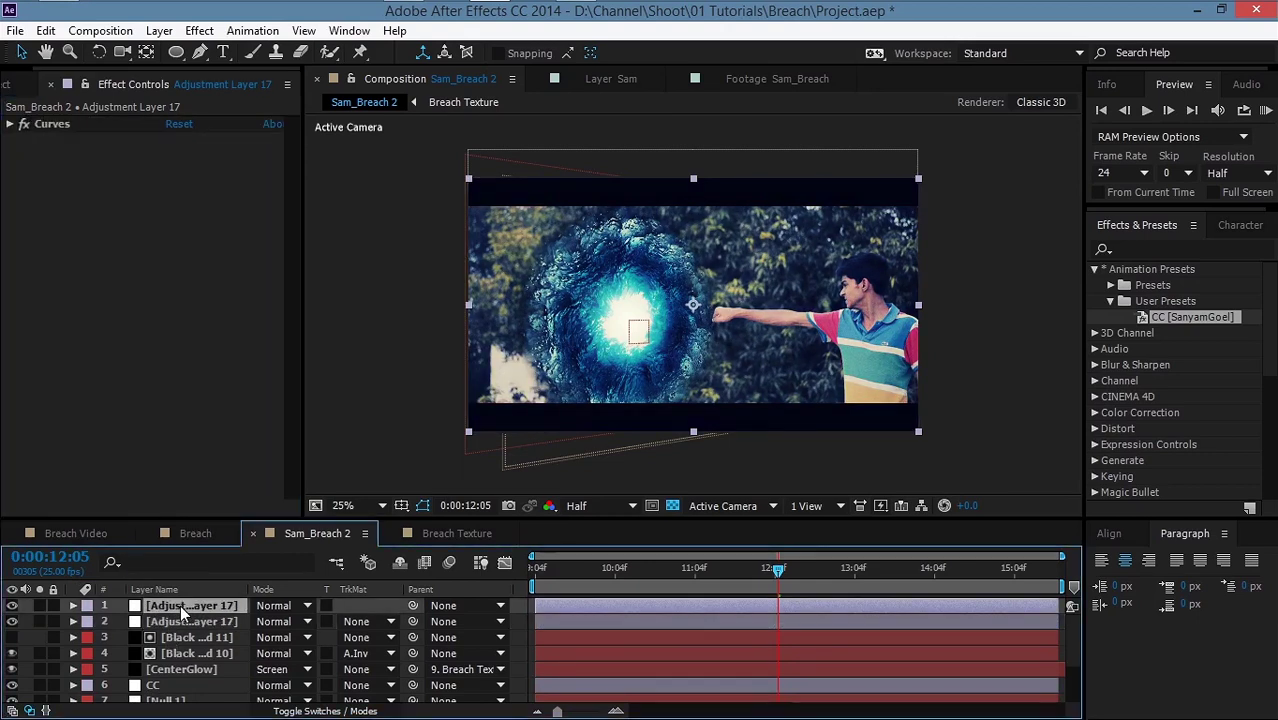
pyautogui.press('Return')
pyautogui.write('color')
pyautogui.press('Return')
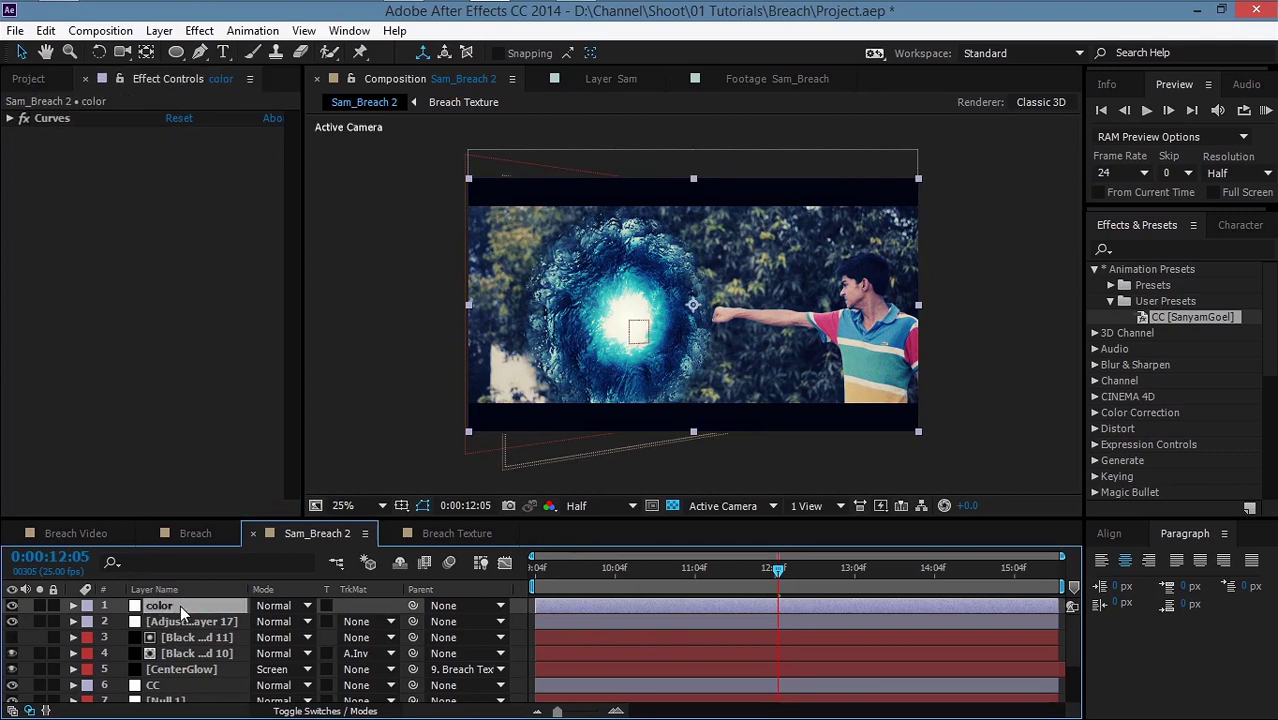
pyautogui.press('t')
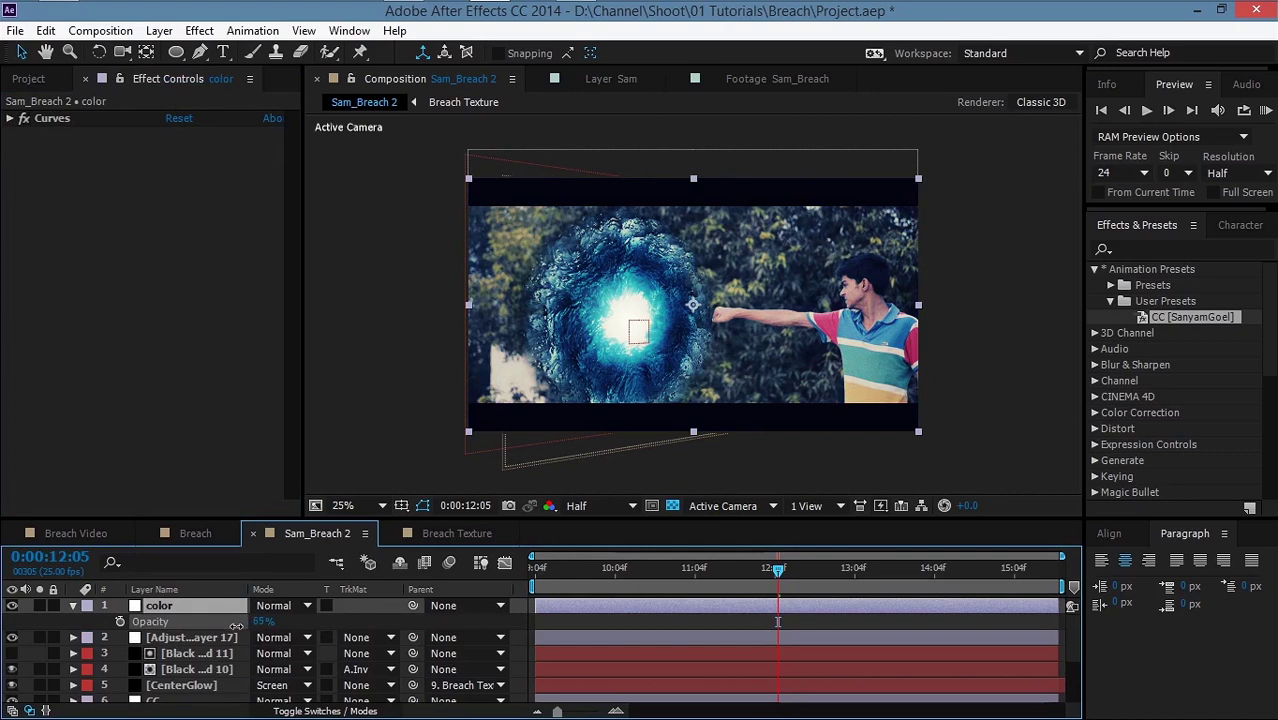
pyautogui.press('t')
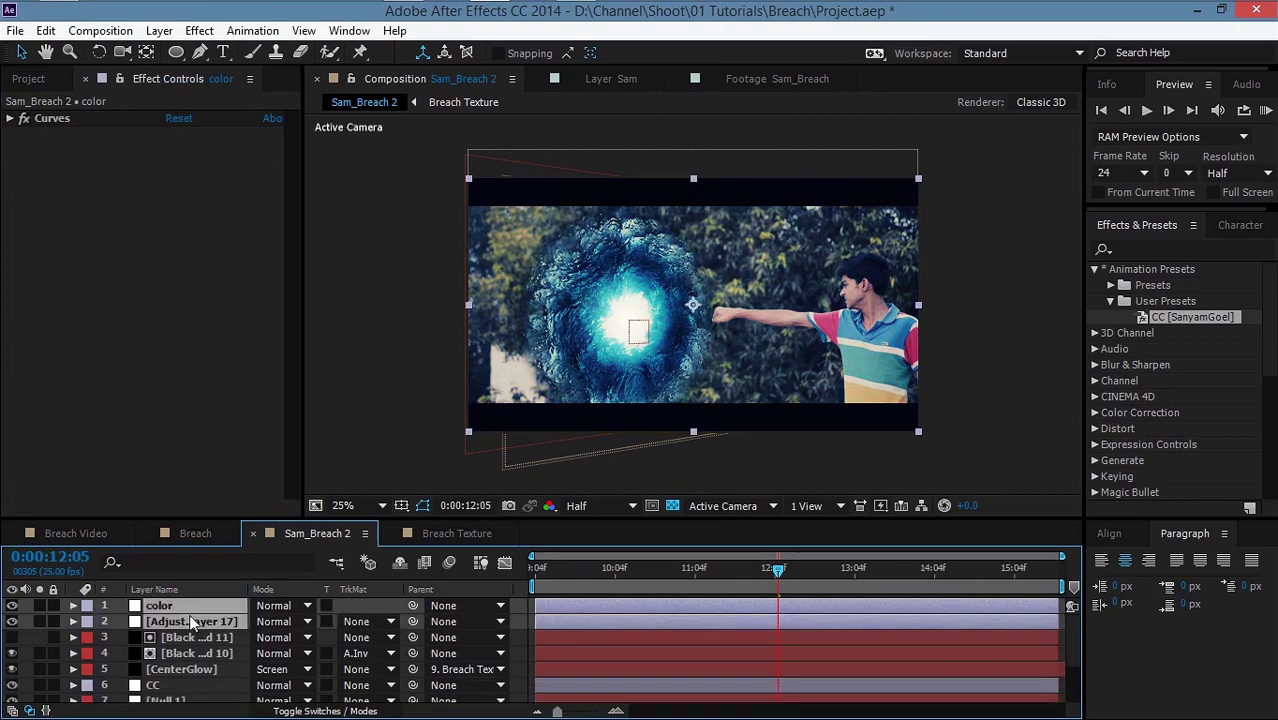
# Step: Move both the color layer and Adjustment Layer 17 below the two letterbox solids and deselect them
pyautogui.moveTo(178, 625); pyautogui.dragTo(172, 661)
pyautogui.click(372, 401)
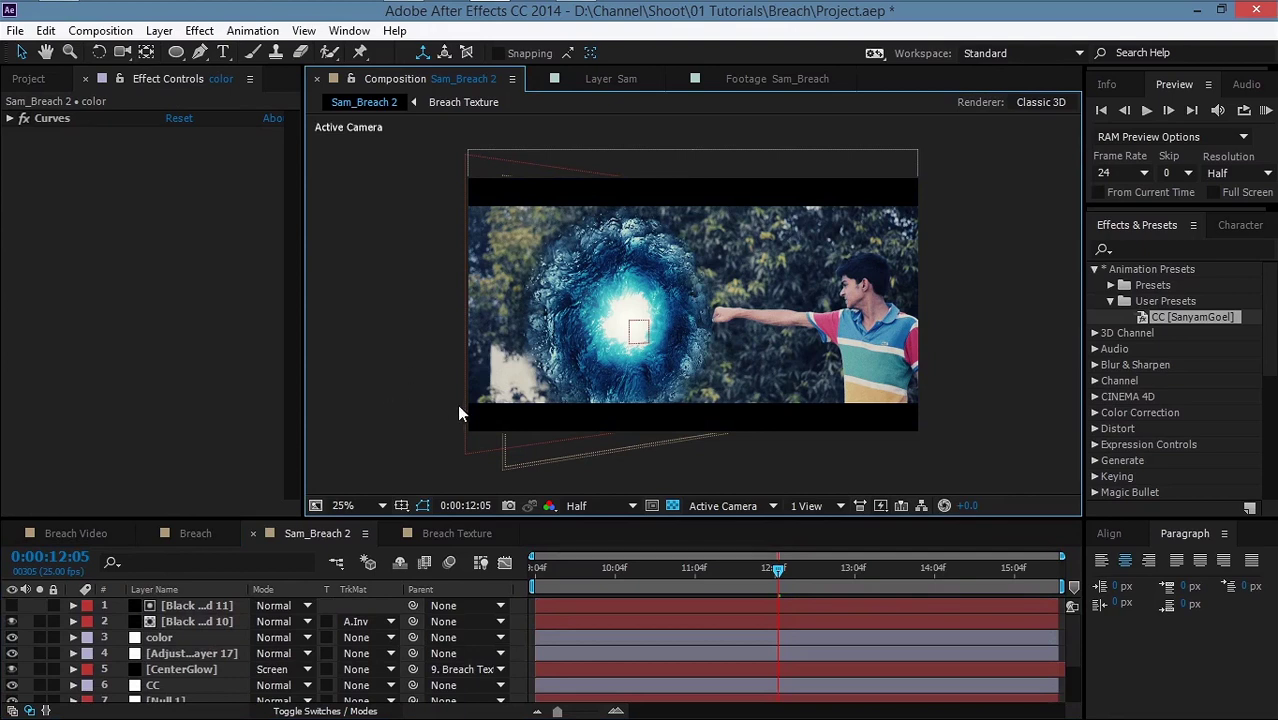
# Step: Scale the Null 1 layer up slightly to enlarge the portal
pyautogui.scroll(-4, 177, 650)
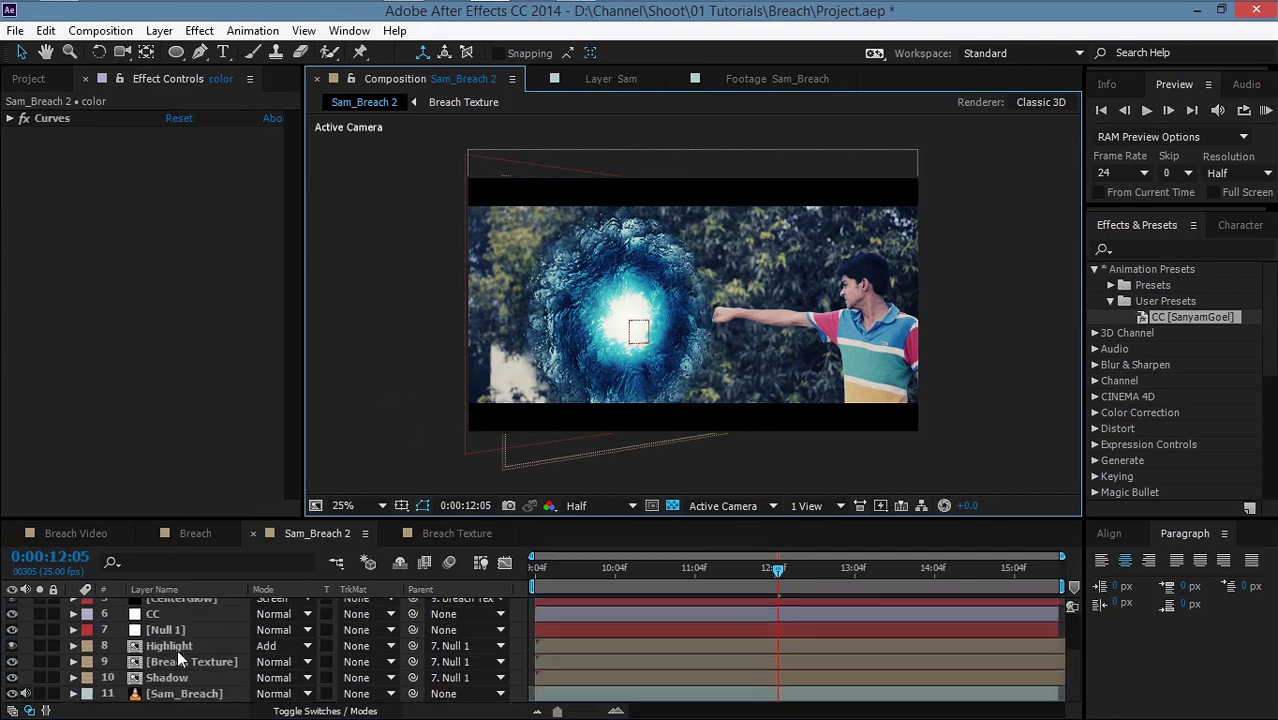
pyautogui.click(177, 629)
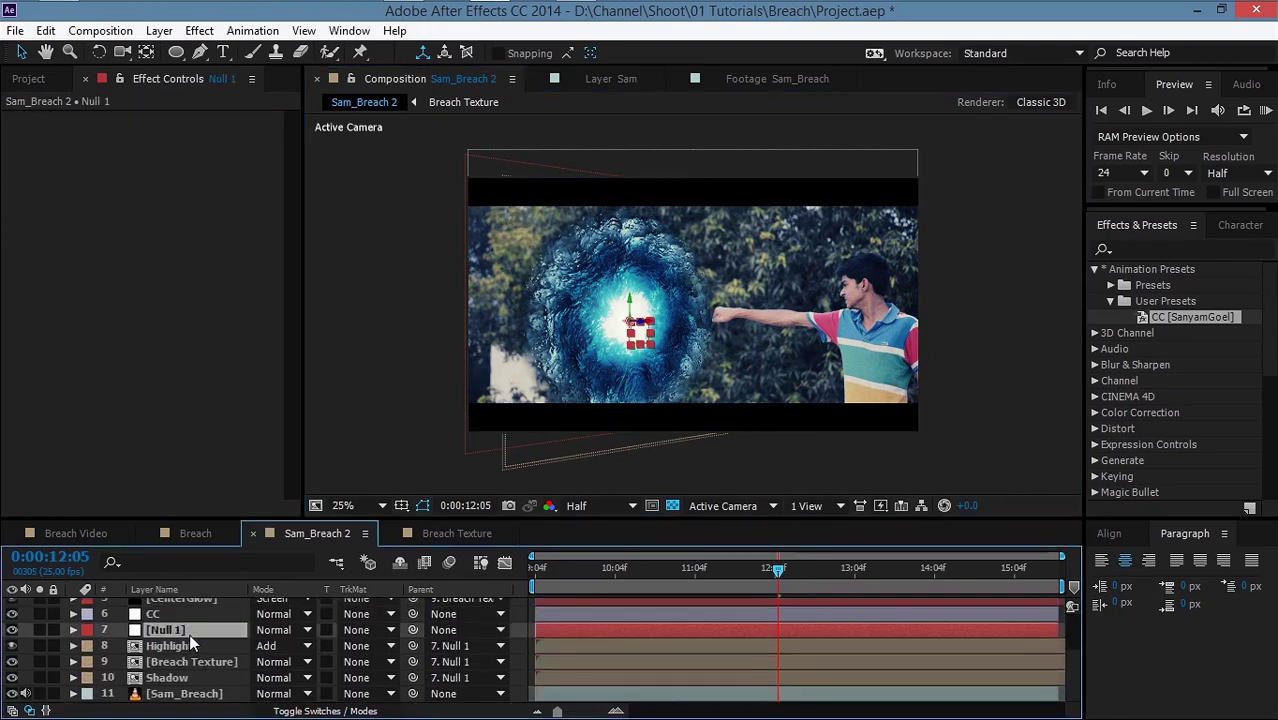
pyautogui.press('s')
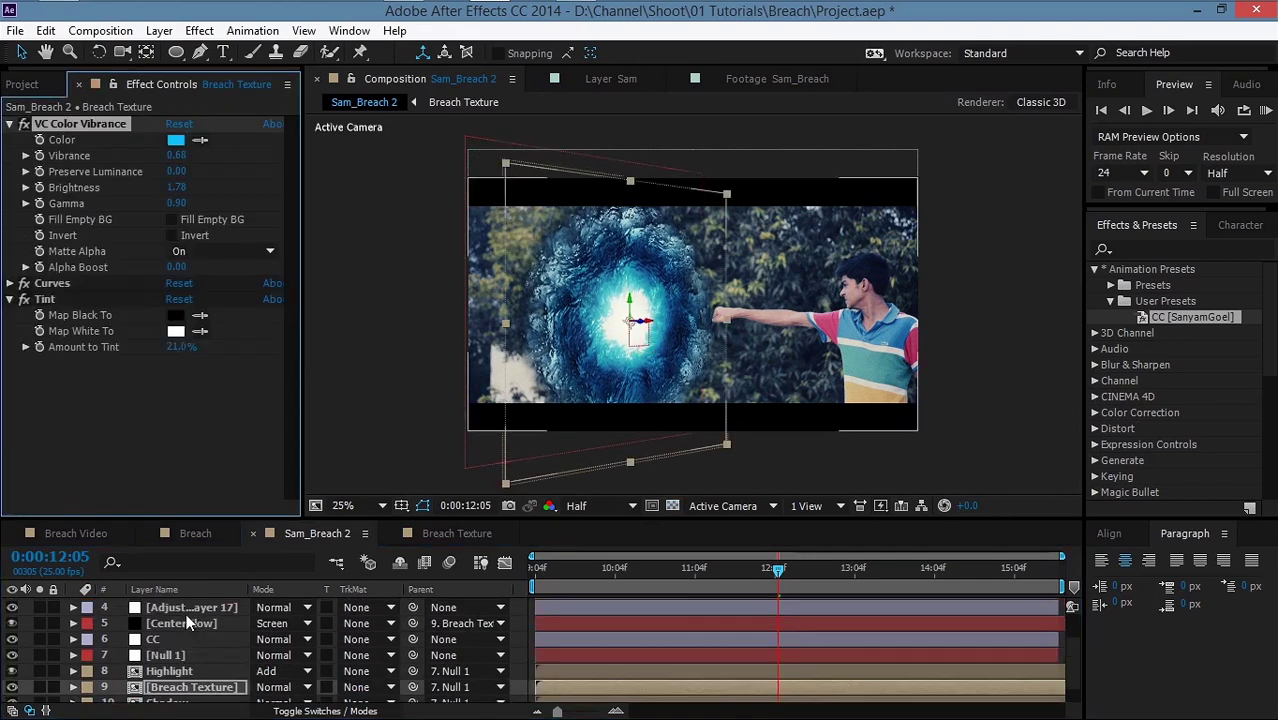
# Step: Set the Breach Texture layer's VC Color Vibrance to alpha boost 1, vibrance 0.71 and brightness 1.32
pyautogui.click(190, 607)
pyautogui.scroll(-2, 174, 660)
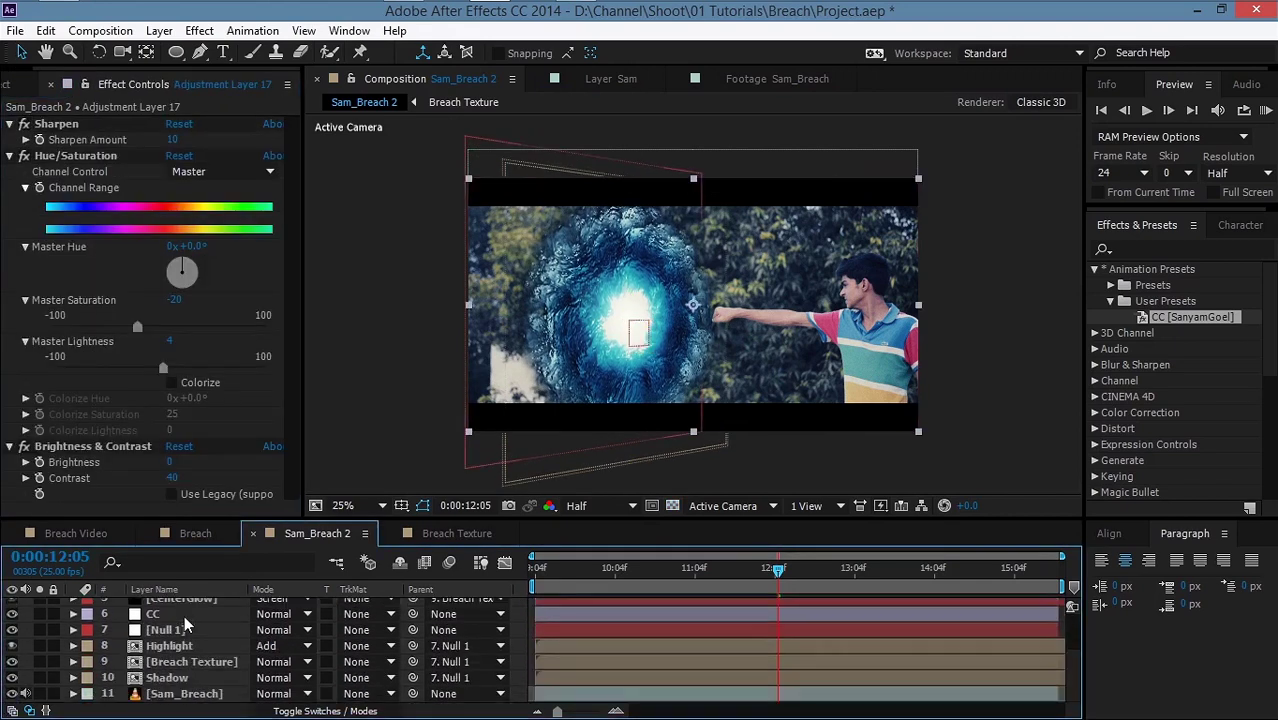
pyautogui.click(175, 667)
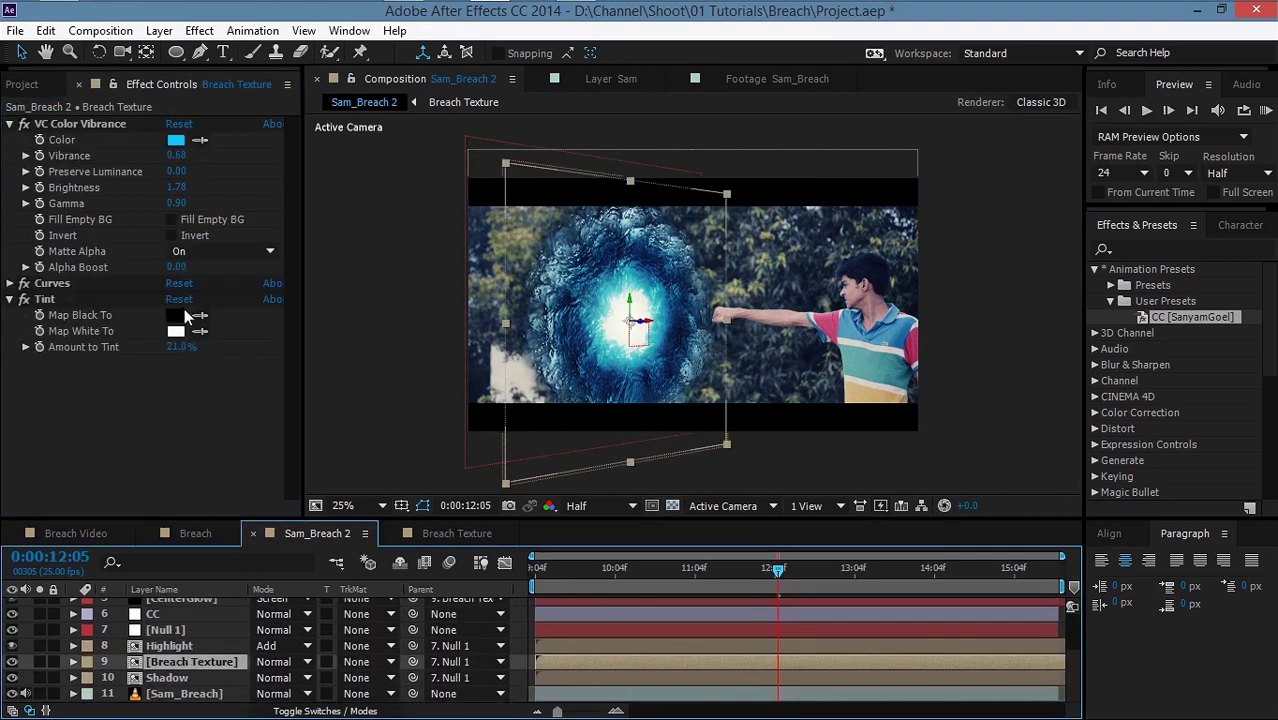
pyautogui.click(173, 268)
pyautogui.write('1')
pyautogui.press('Return')
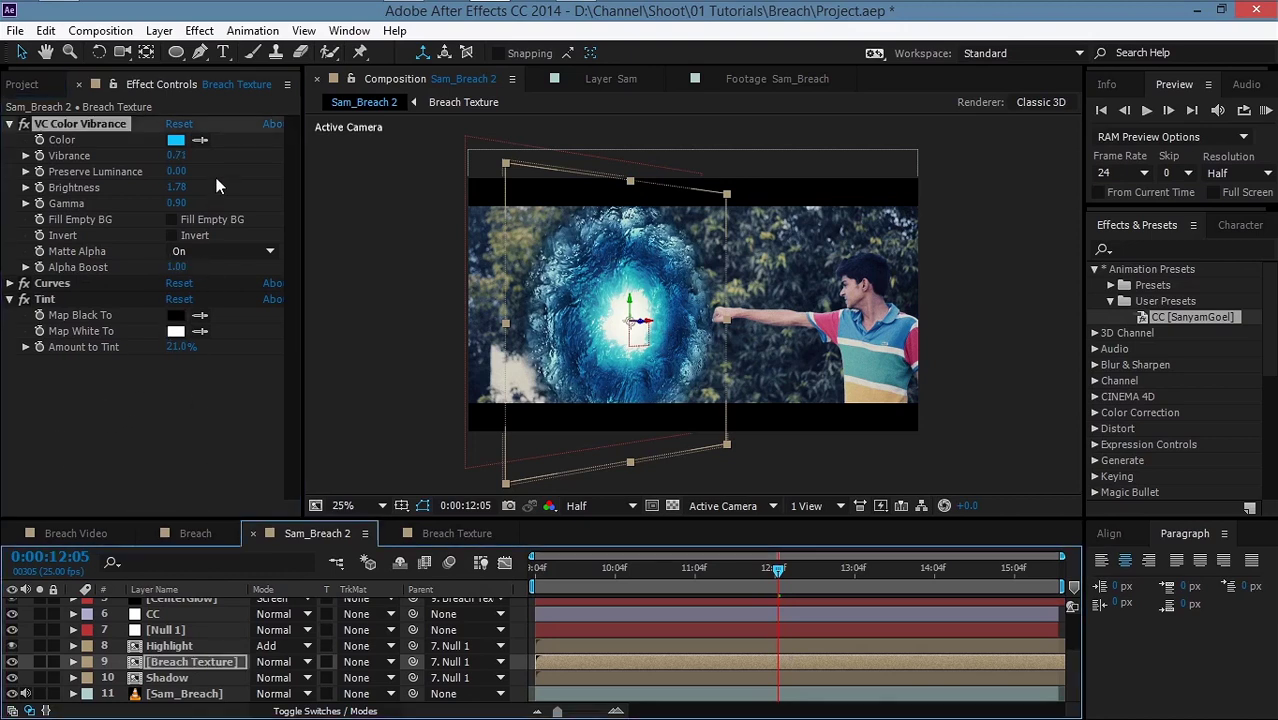
# Step: Apply a Fast Blur with a blurriness of 2 to the Breach Texture layer and deselect it
pyautogui.click(199, 30)
pyautogui.moveTo(265, 170)
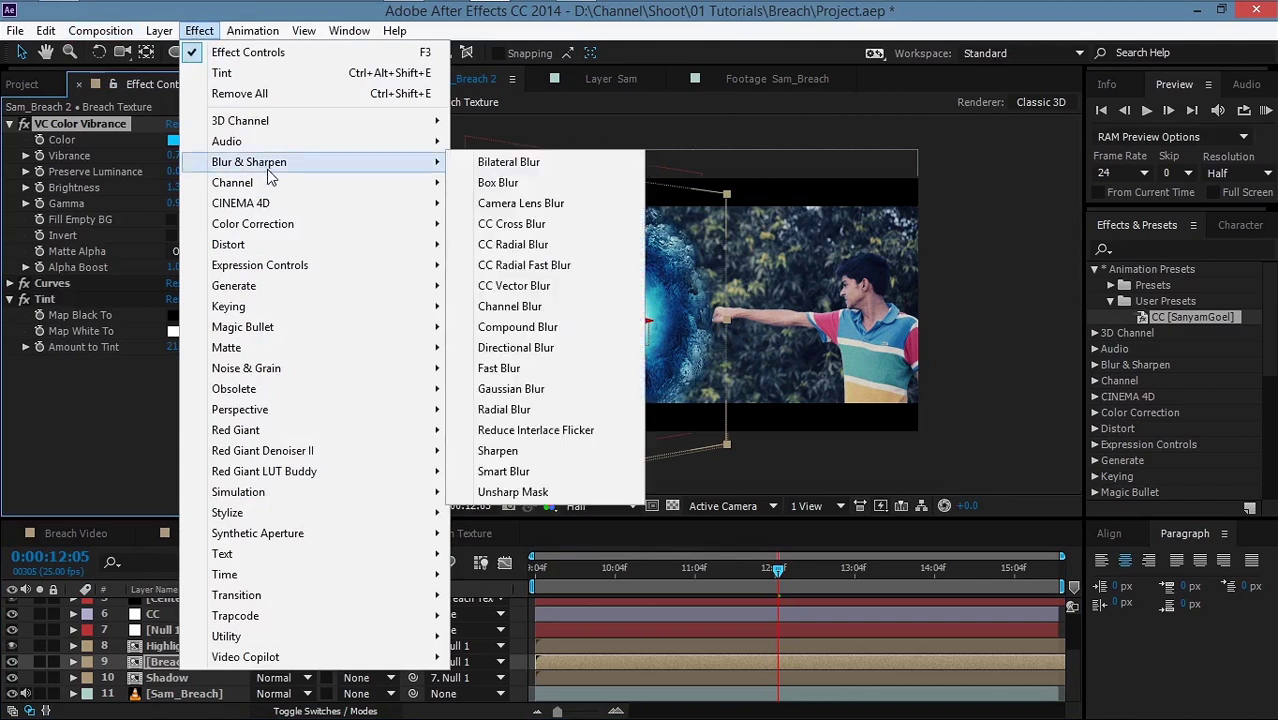
pyautogui.click(522, 384)
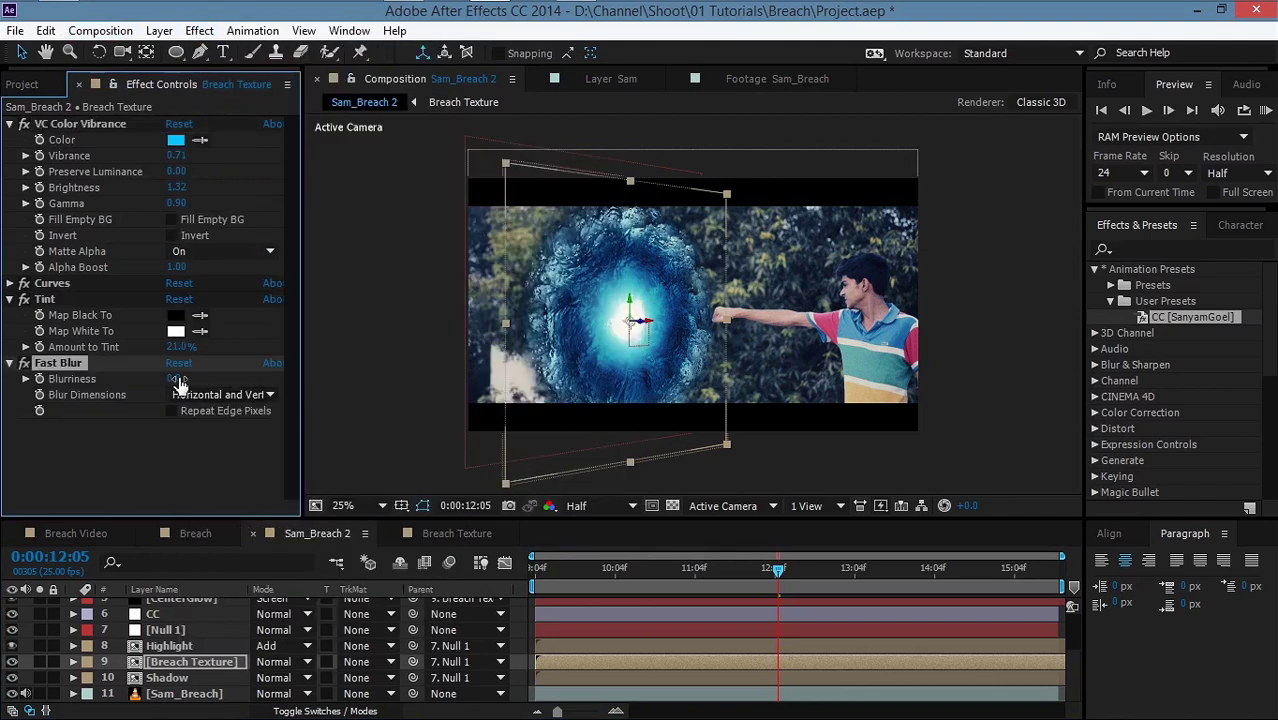
pyautogui.click(177, 378)
pyautogui.write('2')
pyautogui.click(355, 376)
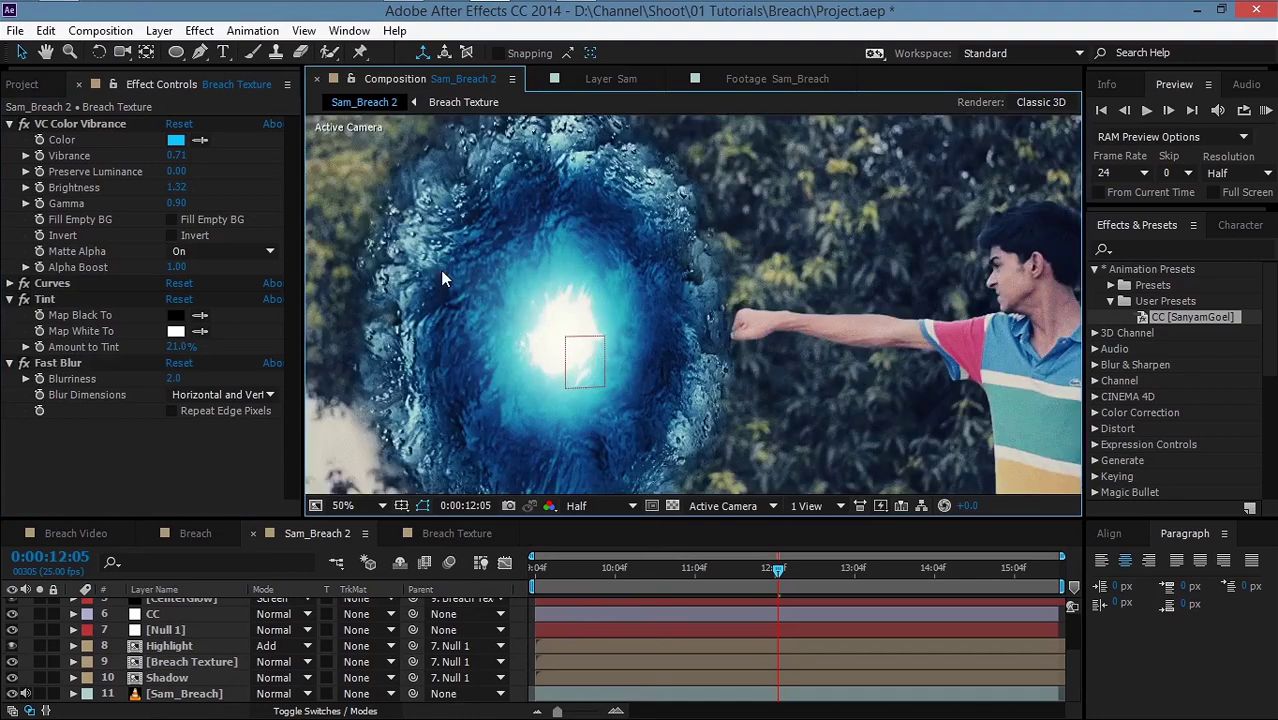
# Step: Start animating the Scale of the Null 1 layer with a keyframe at 0:00:12:03
pyautogui.click(716, 364)
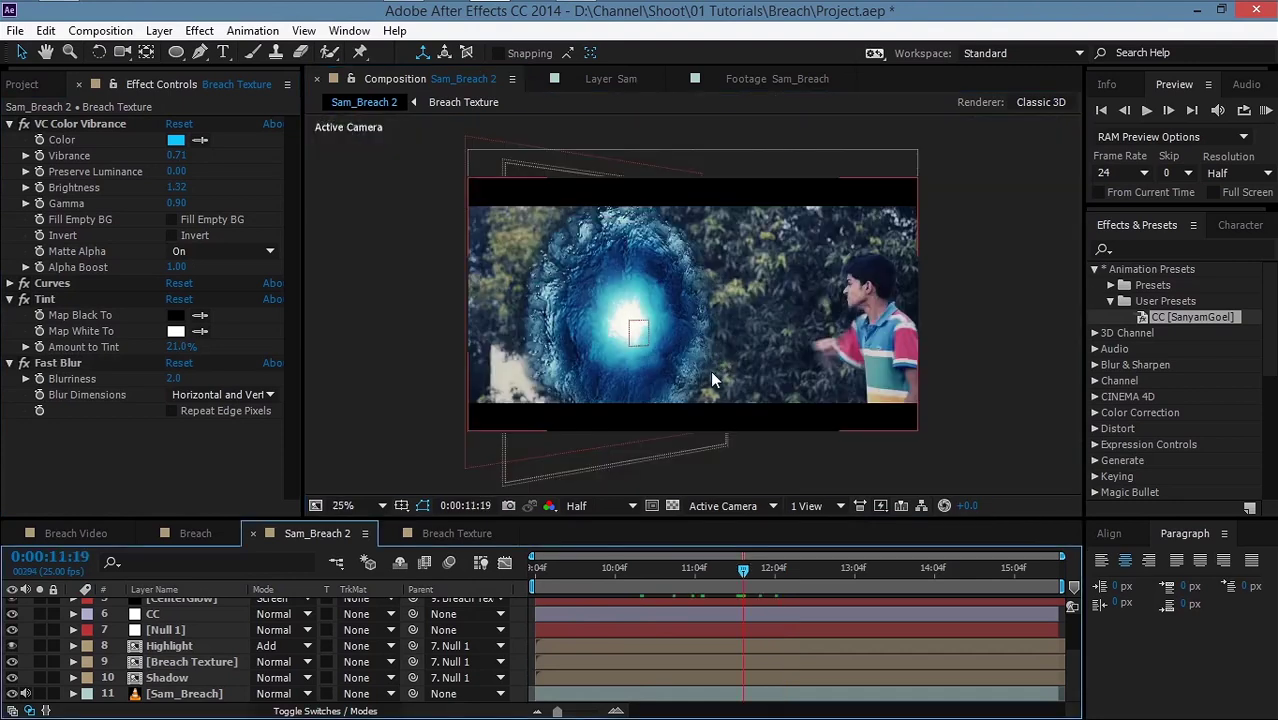
pyautogui.click(740, 465)
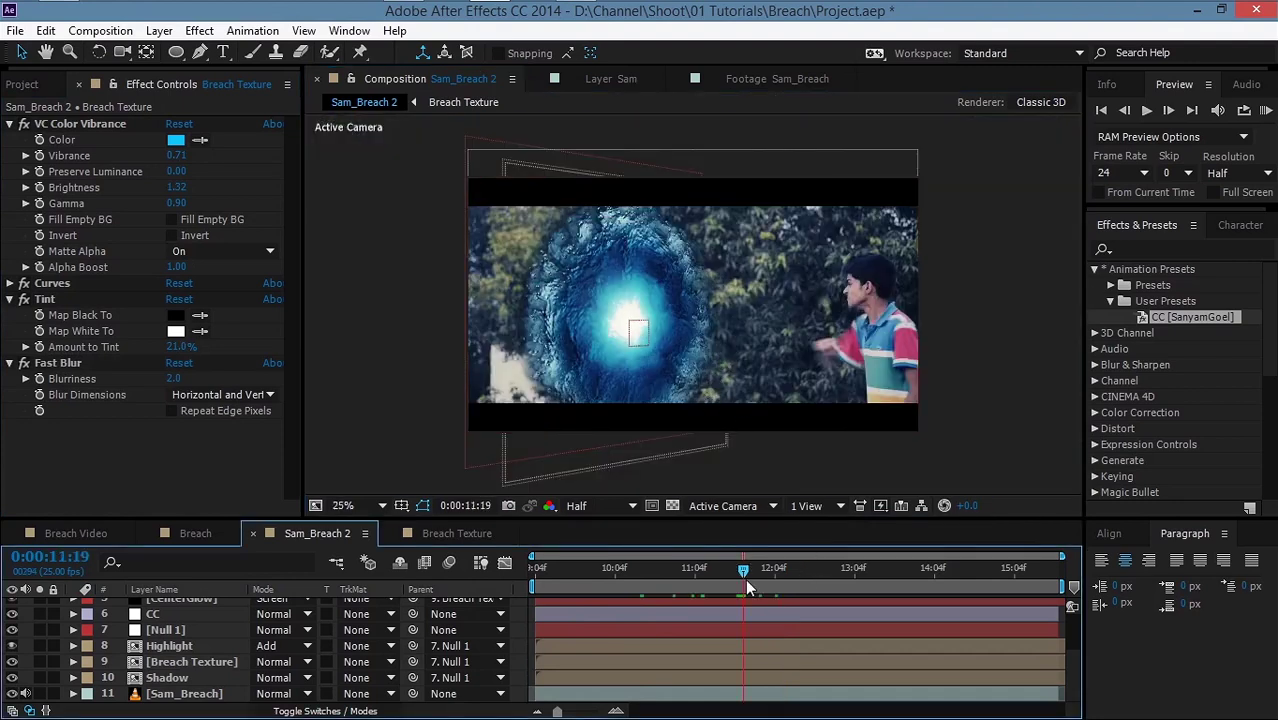
pyautogui.press('space')
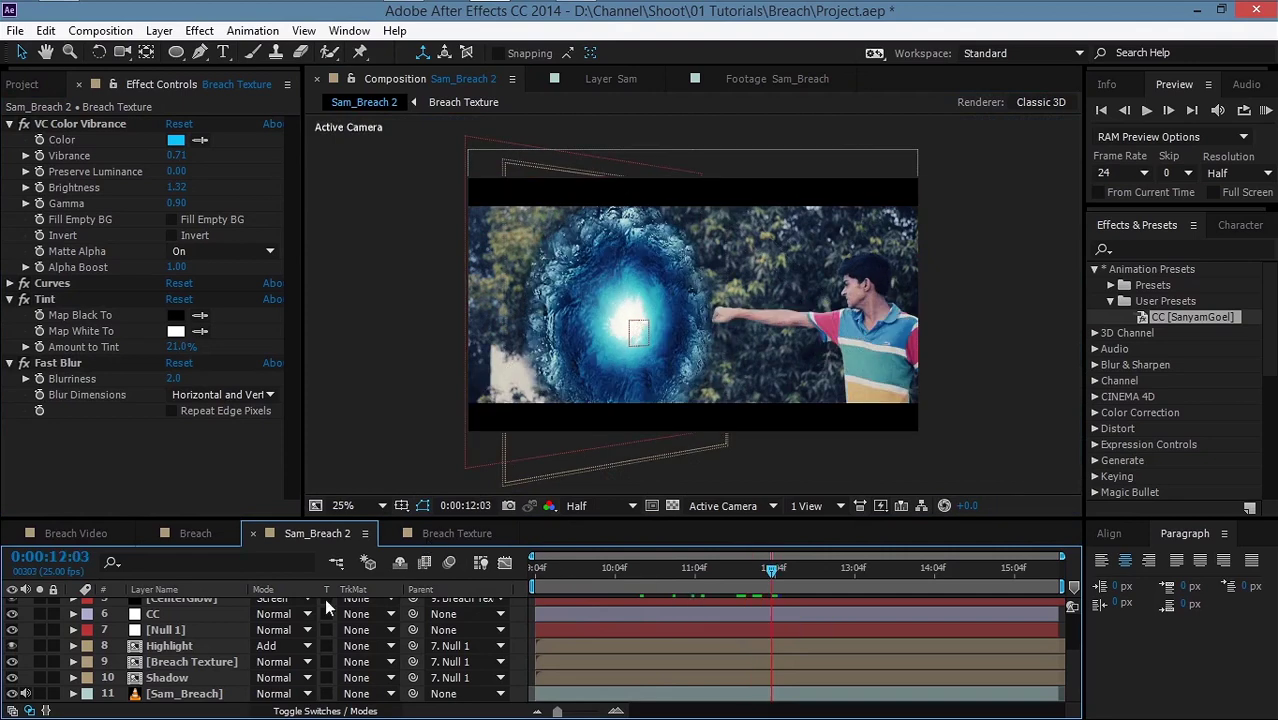
pyautogui.click(160, 630)
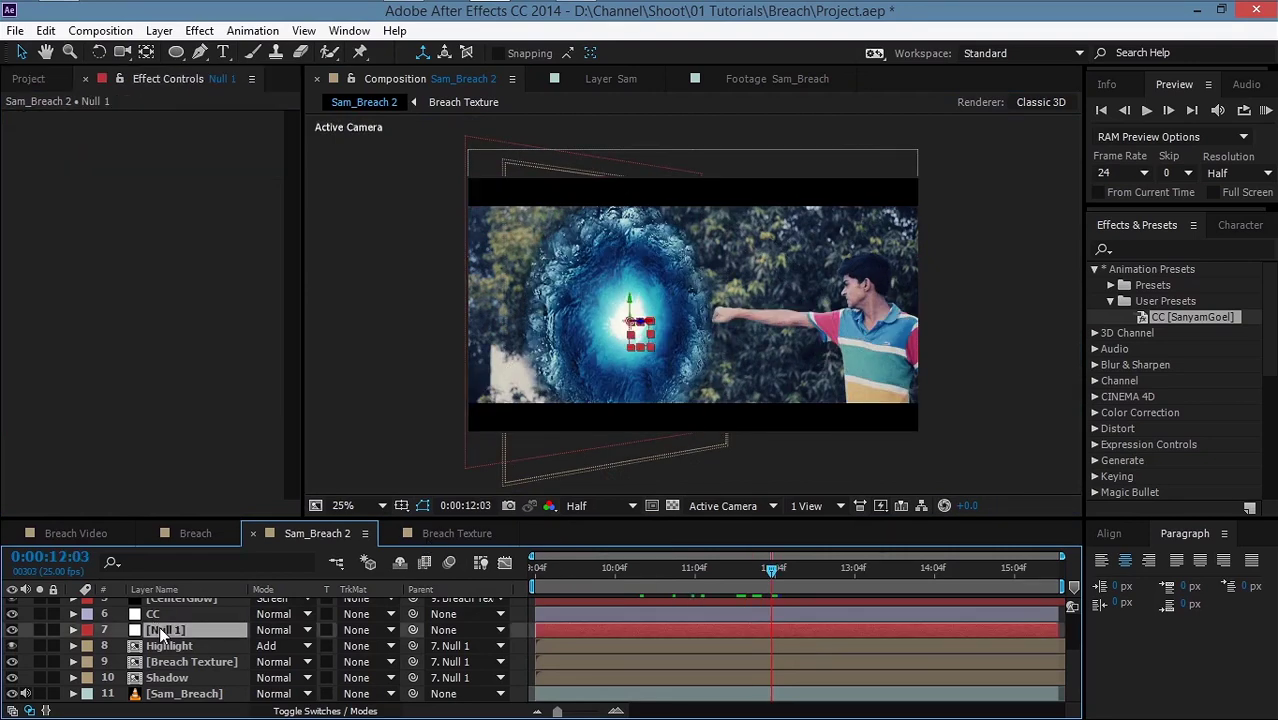
pyautogui.press('s')
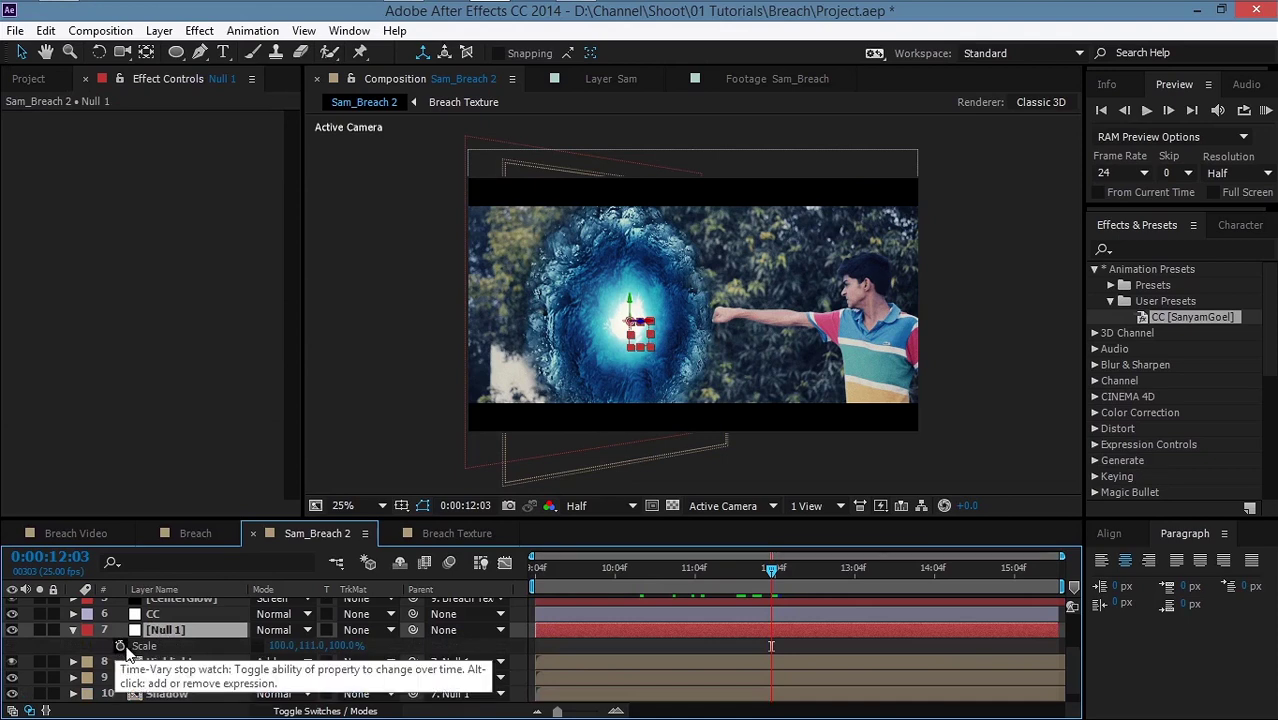
pyautogui.click(121, 645)
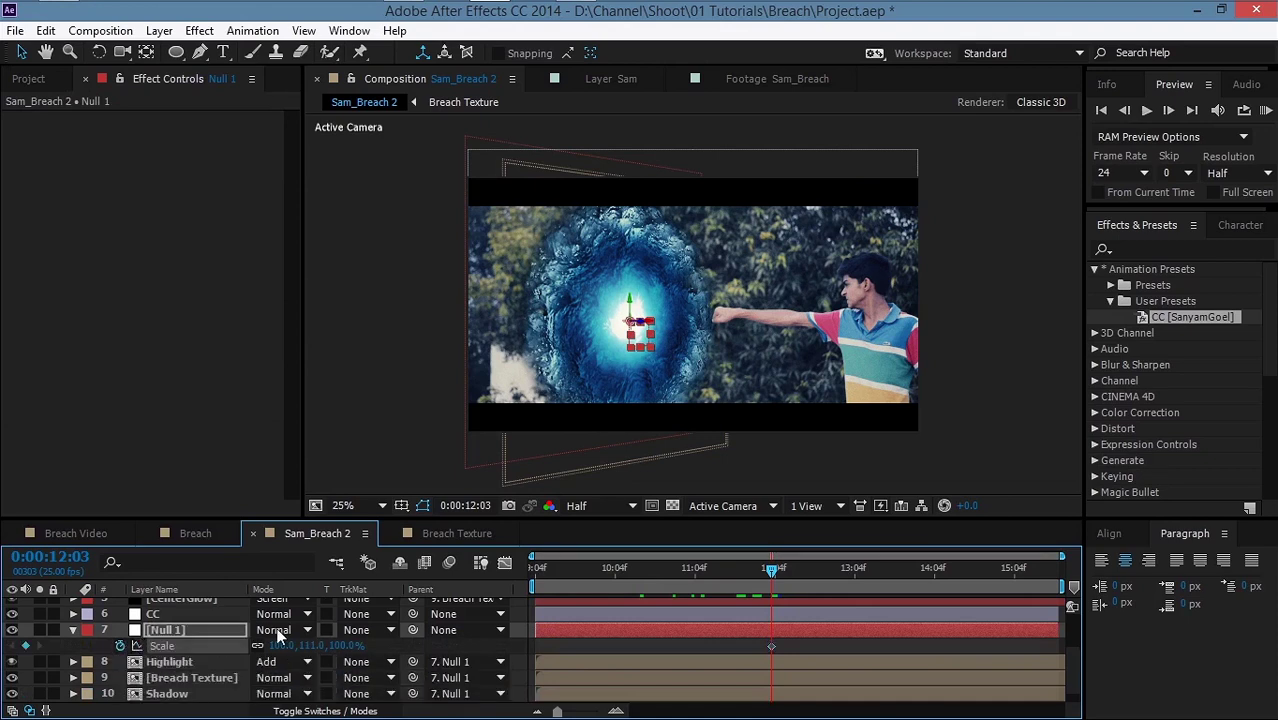
# Step: Set Null 1's Scale to 50% at 0:00:11:22 so the portal grows from half size
pyautogui.moveTo(766, 571); pyautogui.dragTo(751, 572)
pyautogui.click(280, 645)
pyautogui.write('5')
pyautogui.press('Return')
# Step: Add Opacity keyframes to the Highlight, Breach Texture and Shadow layers at 0:00:12:03
pyautogui.moveTo(753, 571); pyautogui.dragTo(770, 574)
pyautogui.scroll(-1, 208, 668)
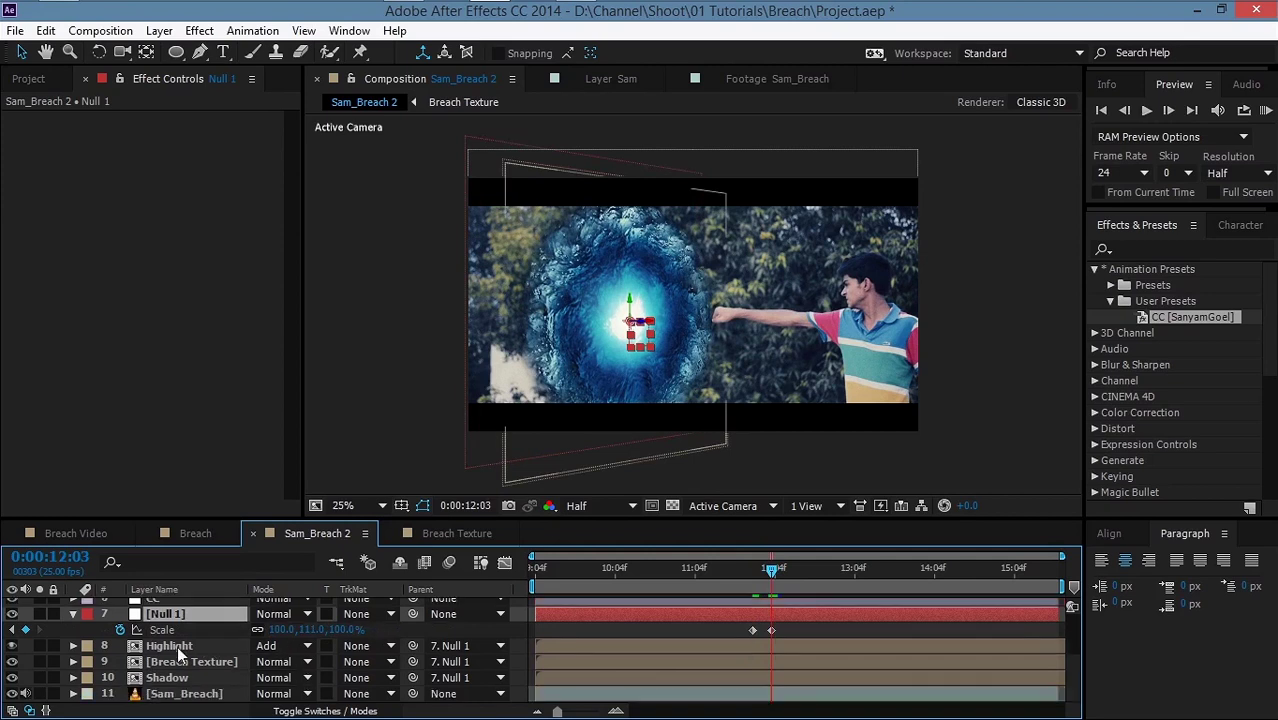
pyautogui.click(174, 646)
pyautogui.press('t')
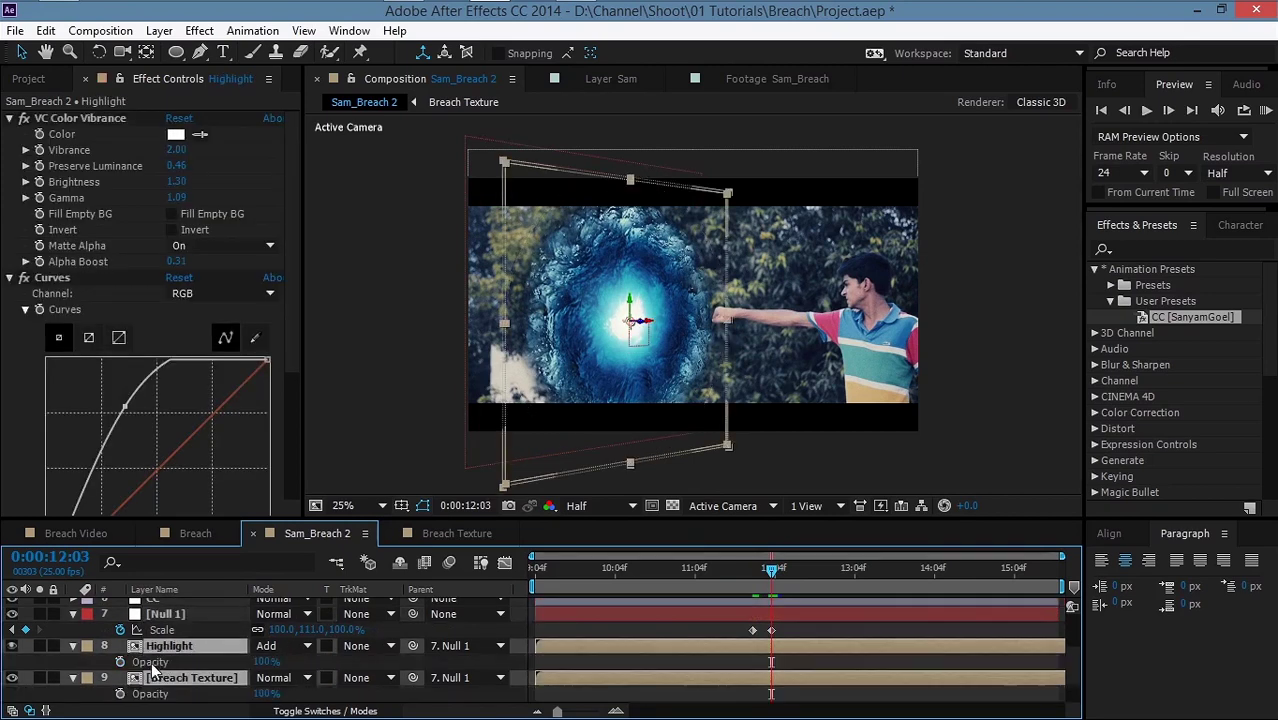
pyautogui.click(120, 663)
pyautogui.scroll(-3, 175, 652)
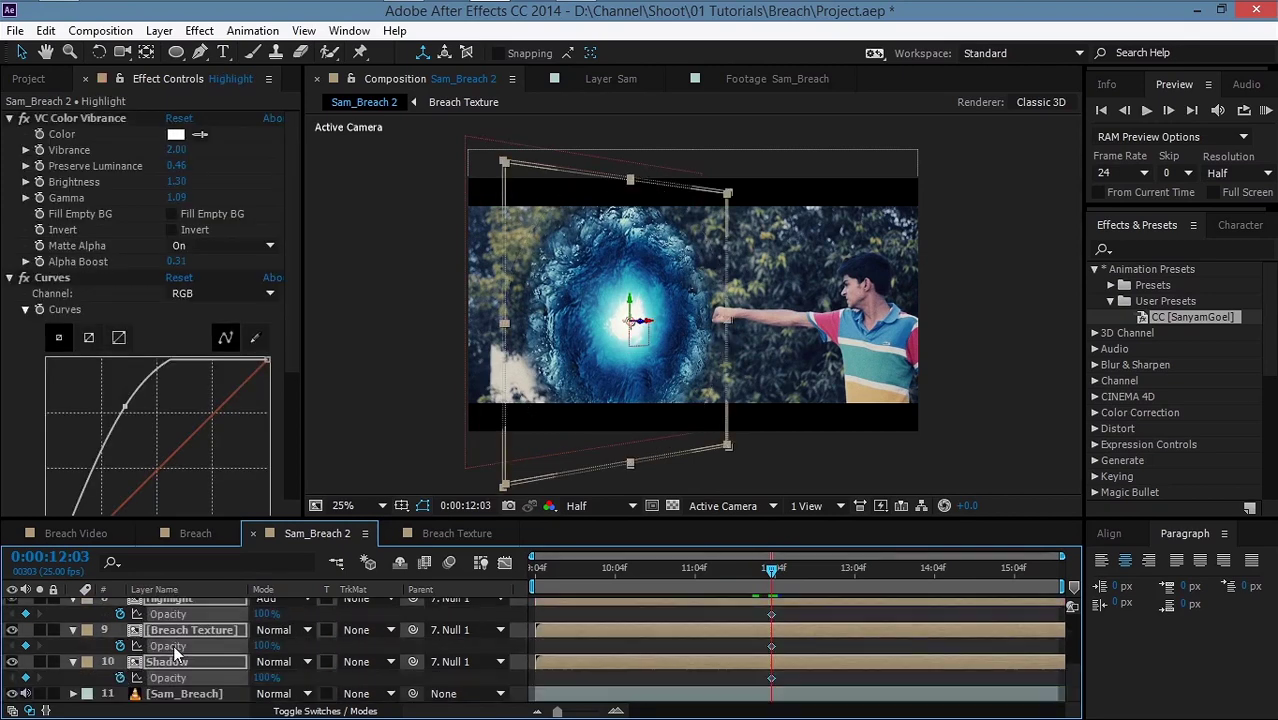
# Step: Set the Opacity of the Highlight, Breach Texture and Shadow layers to 0% at 0:00:11:22 and collapse their properties
pyautogui.moveTo(760, 577); pyautogui.dragTo(755, 580)
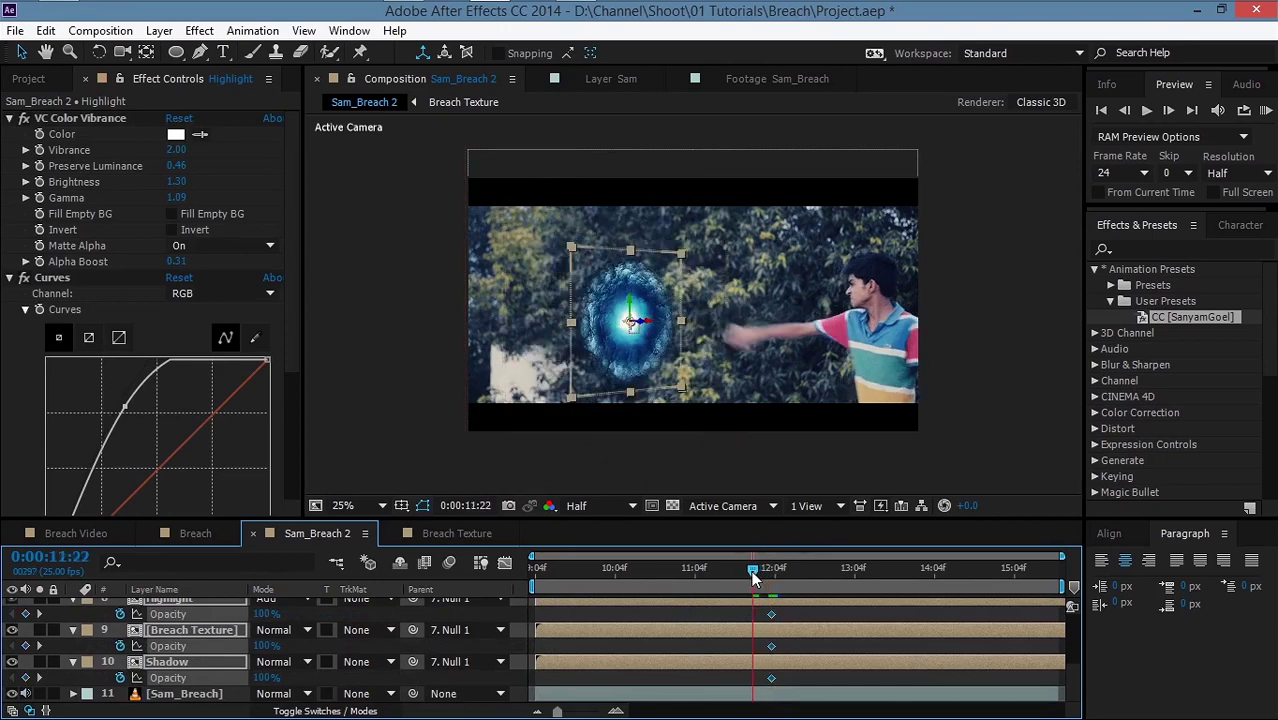
pyautogui.moveTo(258, 617); pyautogui.dragTo(304, 614)
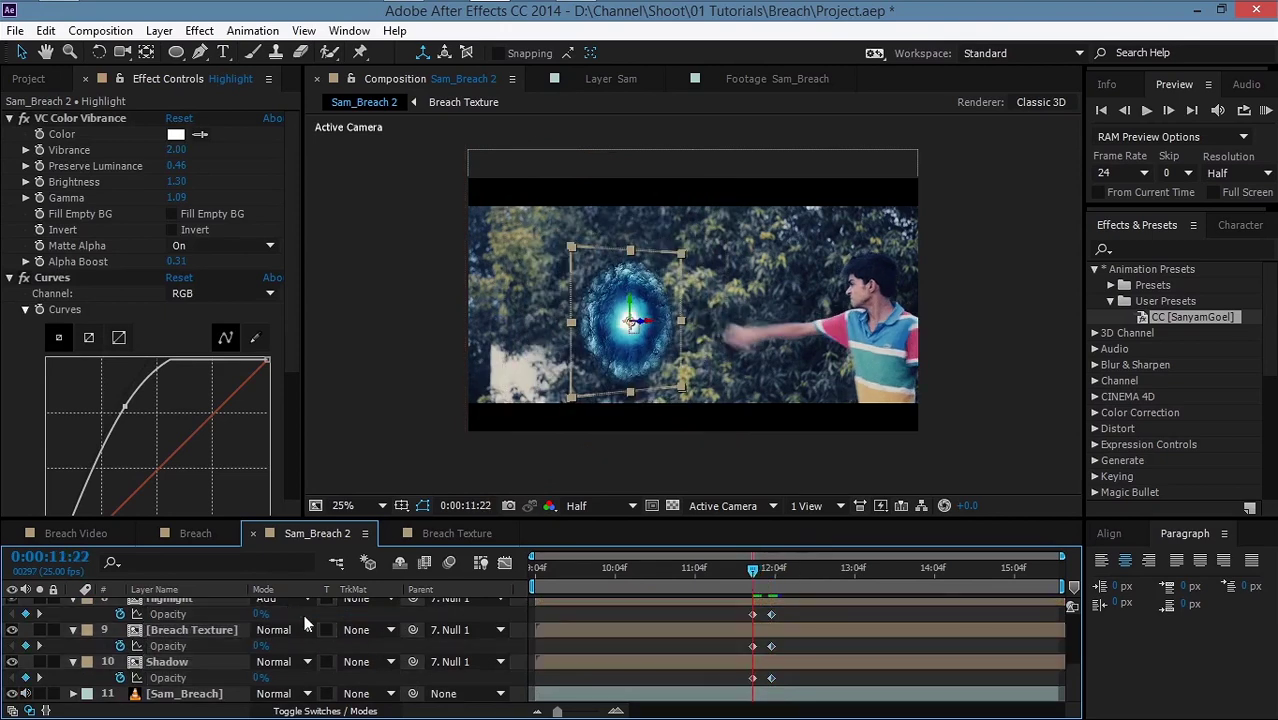
pyautogui.moveTo(755, 573); pyautogui.dragTo(771, 573)
pyautogui.click(73, 646)
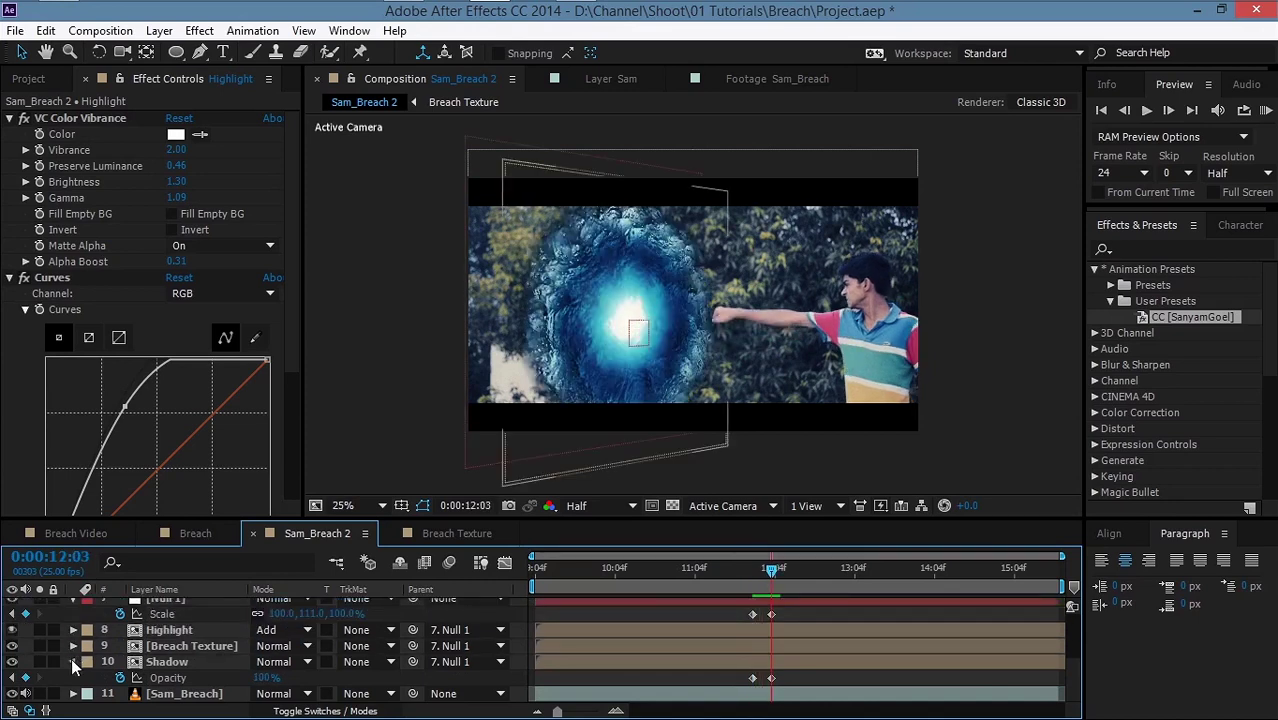
pyautogui.click(73, 662)
# Step: Add a new adjustment layer above CenterGlow in the Breach Texture composition
pyautogui.click(434, 533)
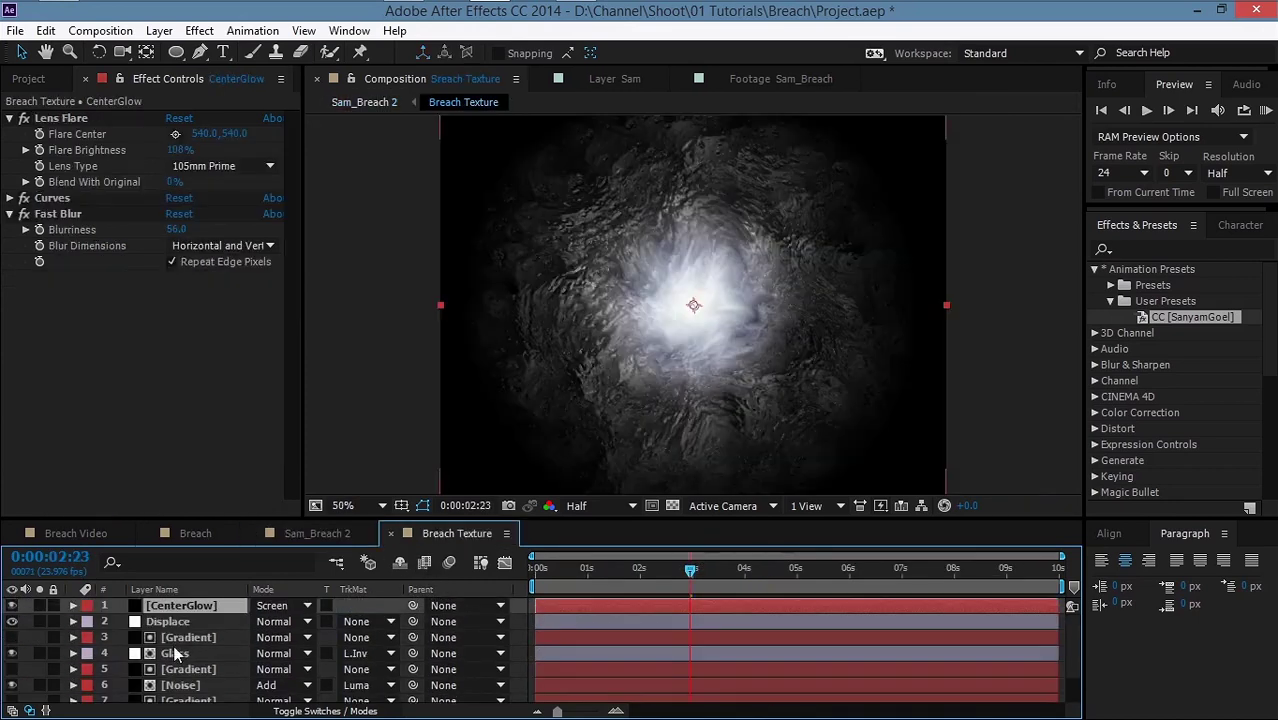
pyautogui.rightClick(33, 632)
pyautogui.moveTo(90, 432)
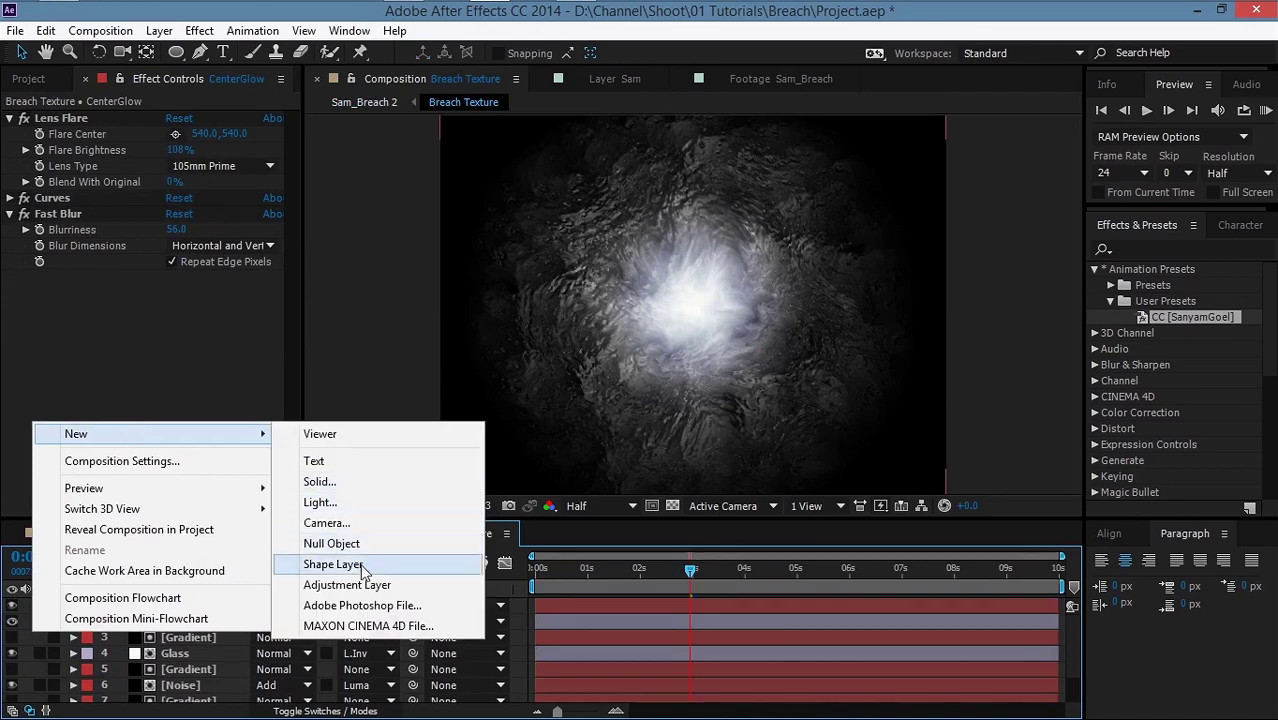
pyautogui.click(363, 588)
# Step: Apply a Bulge effect to the new adjustment layer with horizontal and vertical radius both set to 500
pyautogui.click(199, 30)
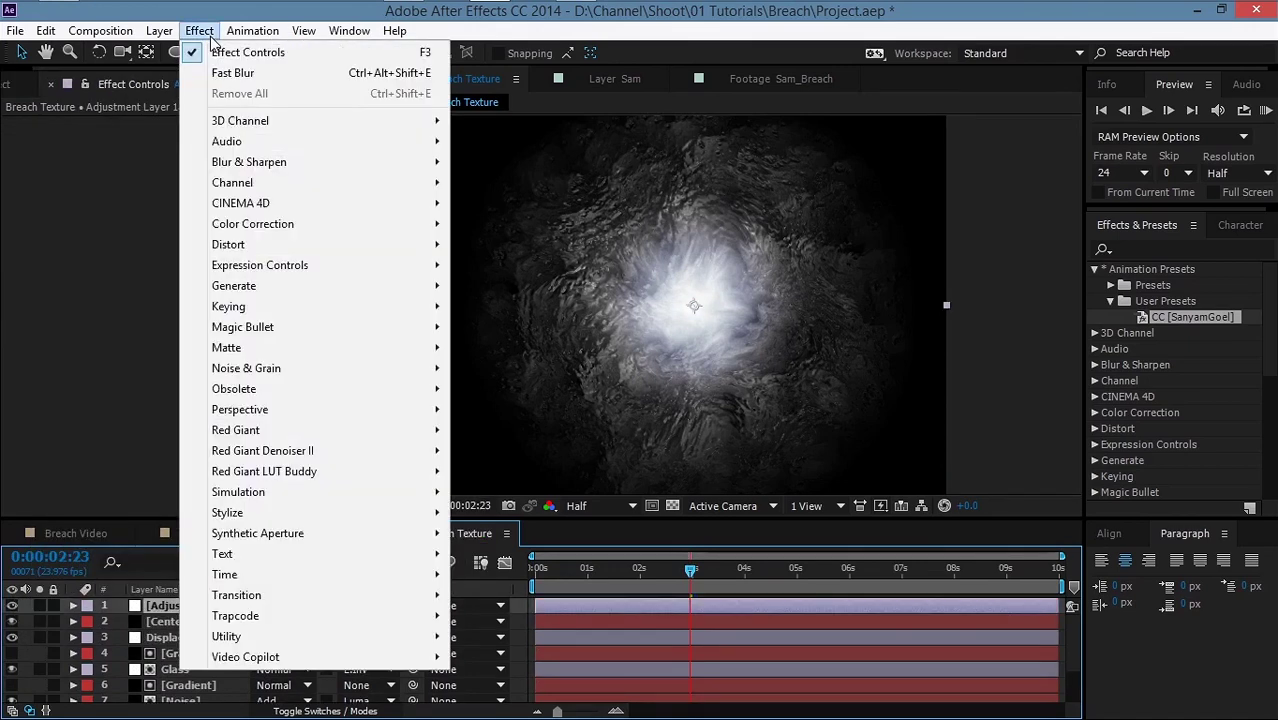
pyautogui.moveTo(265, 248)
pyautogui.click(492, 51)
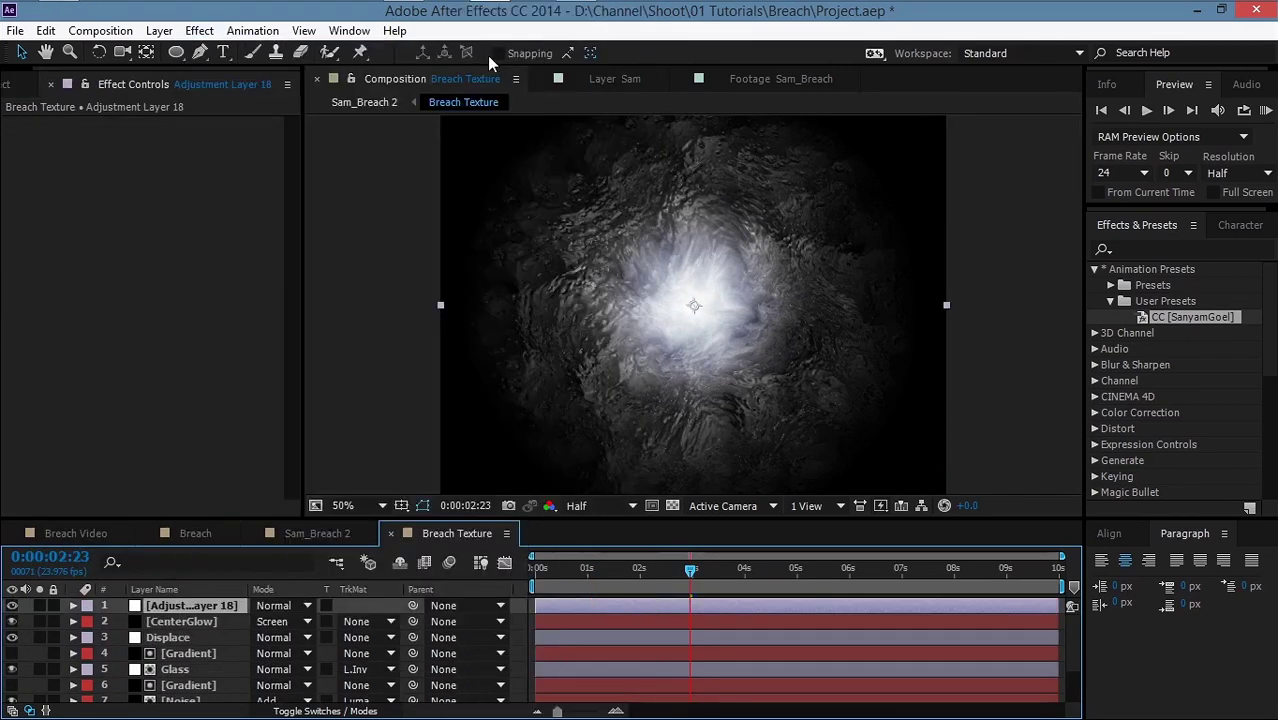
pyautogui.moveTo(724, 340); pyautogui.dragTo(924, 546)
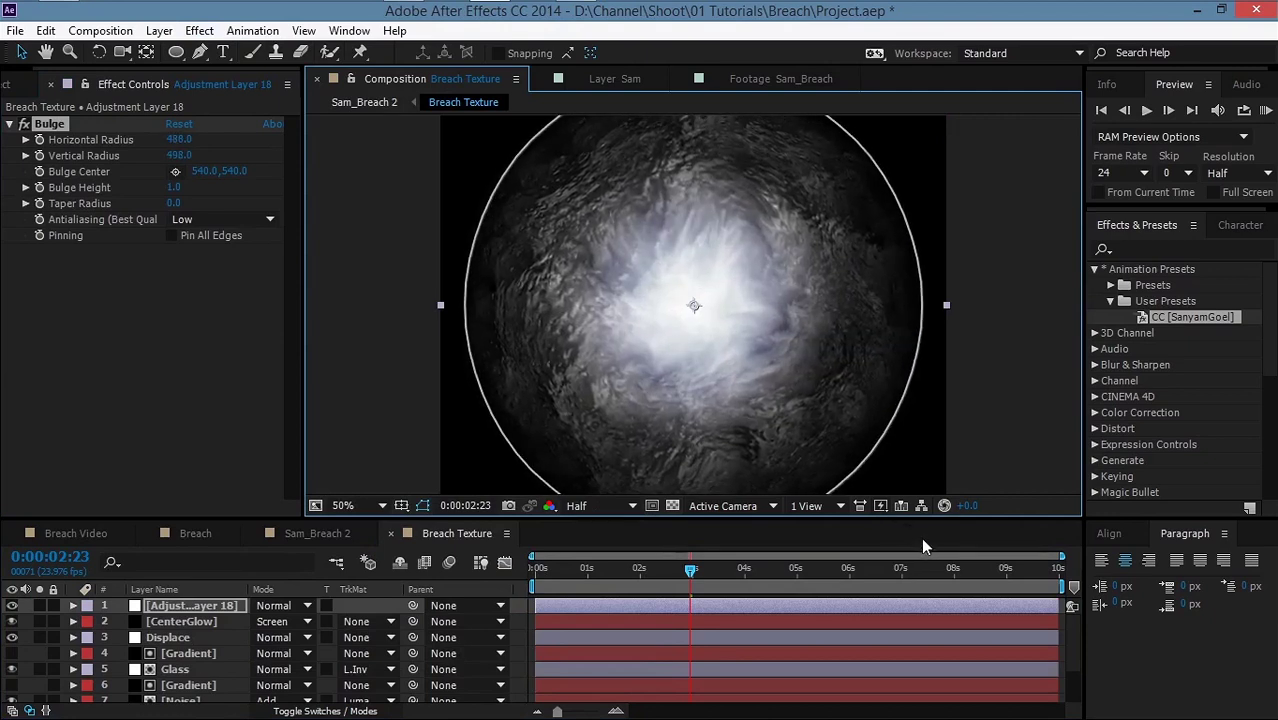
pyautogui.click(178, 140)
pyautogui.write('500')
pyautogui.press('Tab')
pyautogui.write('500')
pyautogui.press('Return')
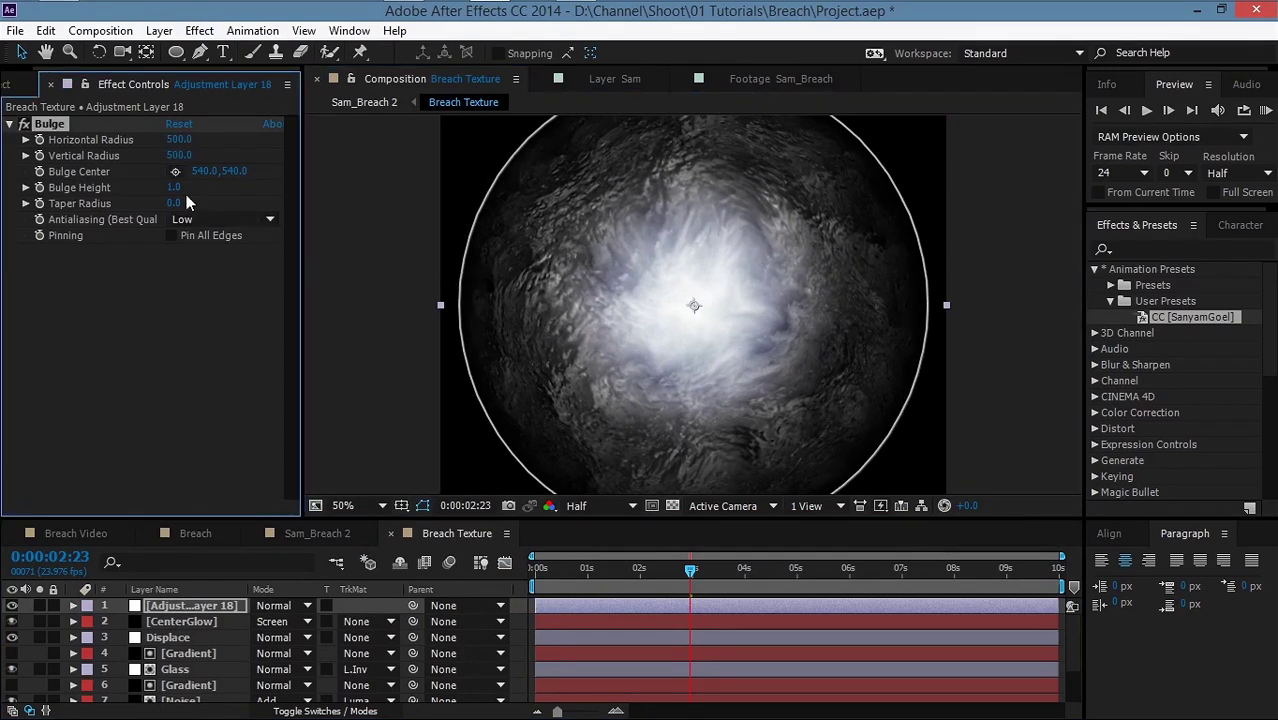
# Step: Keyframe the Bulge Height at 0 and shift that keyframe a few frames past 0:00:02:23
pyautogui.click(174, 188)
pyautogui.write('0')
pyautogui.press('Return')
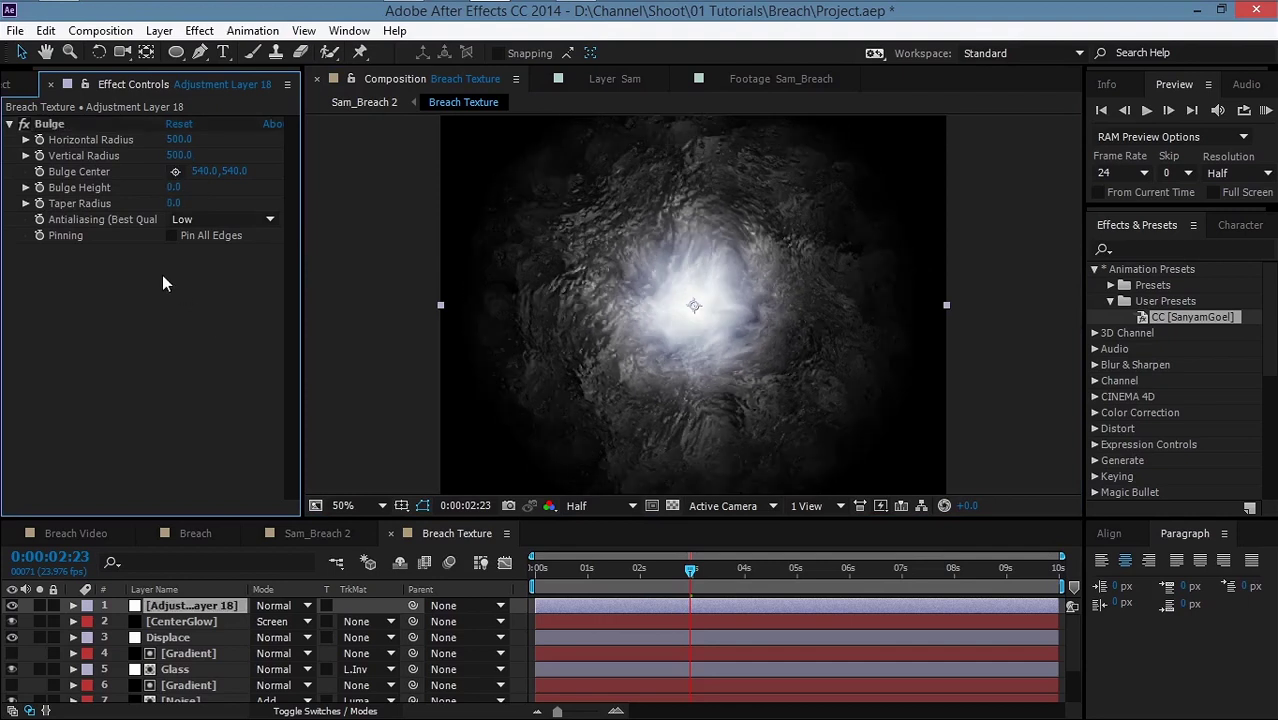
pyautogui.click(46, 188)
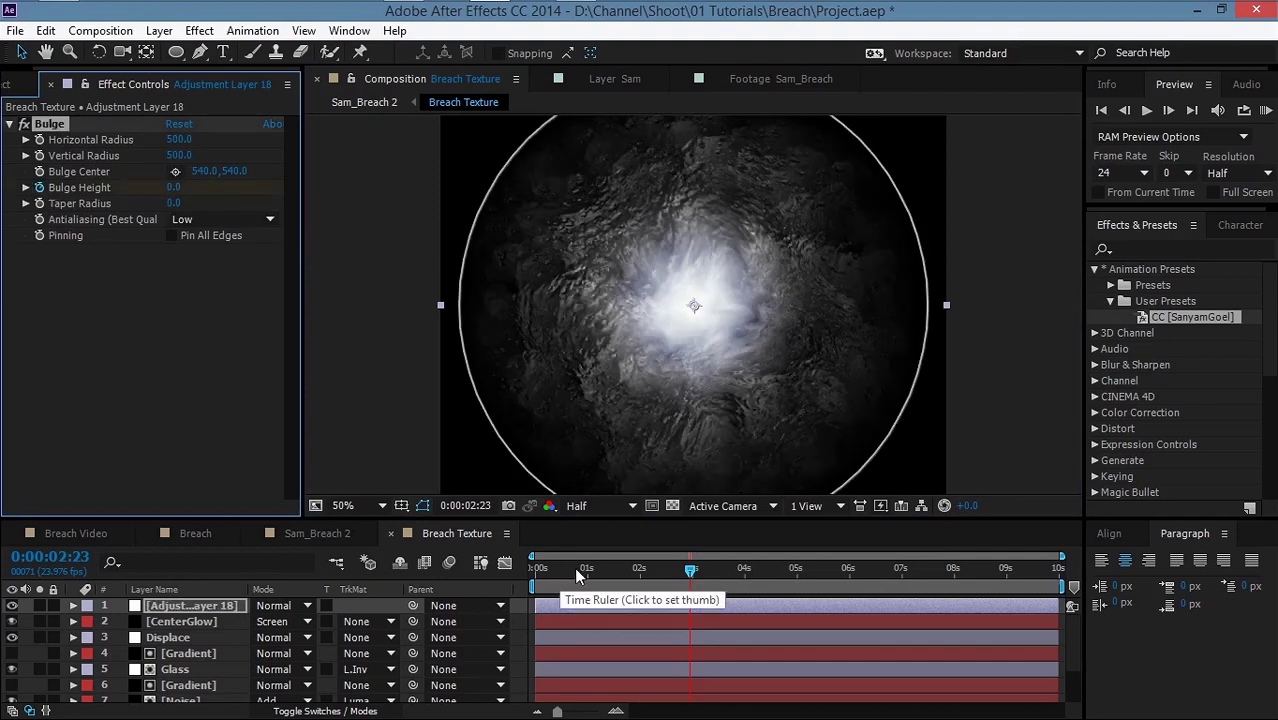
pyautogui.press('u')
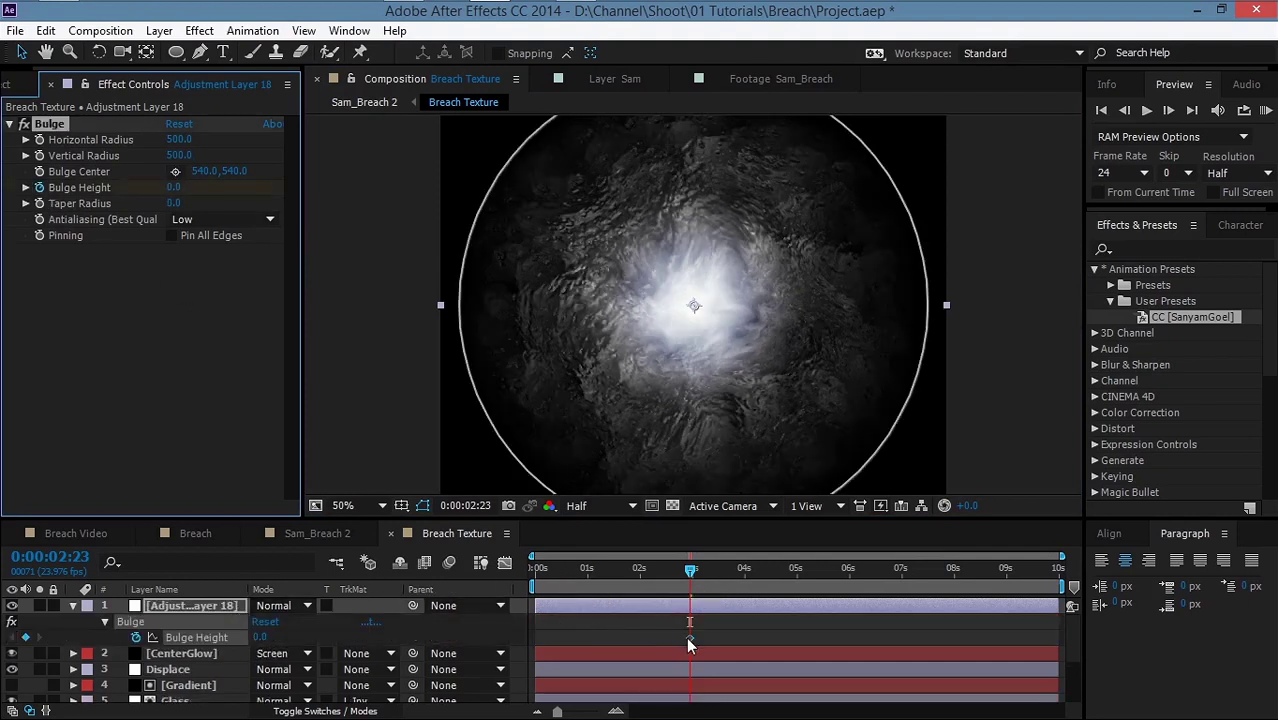
pyautogui.moveTo(703, 639); pyautogui.dragTo(707, 639)
# Step: Set the Bulge Height to -2 at 0:00:02:20 and scrub through the resulting distortion
pyautogui.click(689, 582)
pyautogui.moveTo(689, 582); pyautogui.dragTo(683, 582)
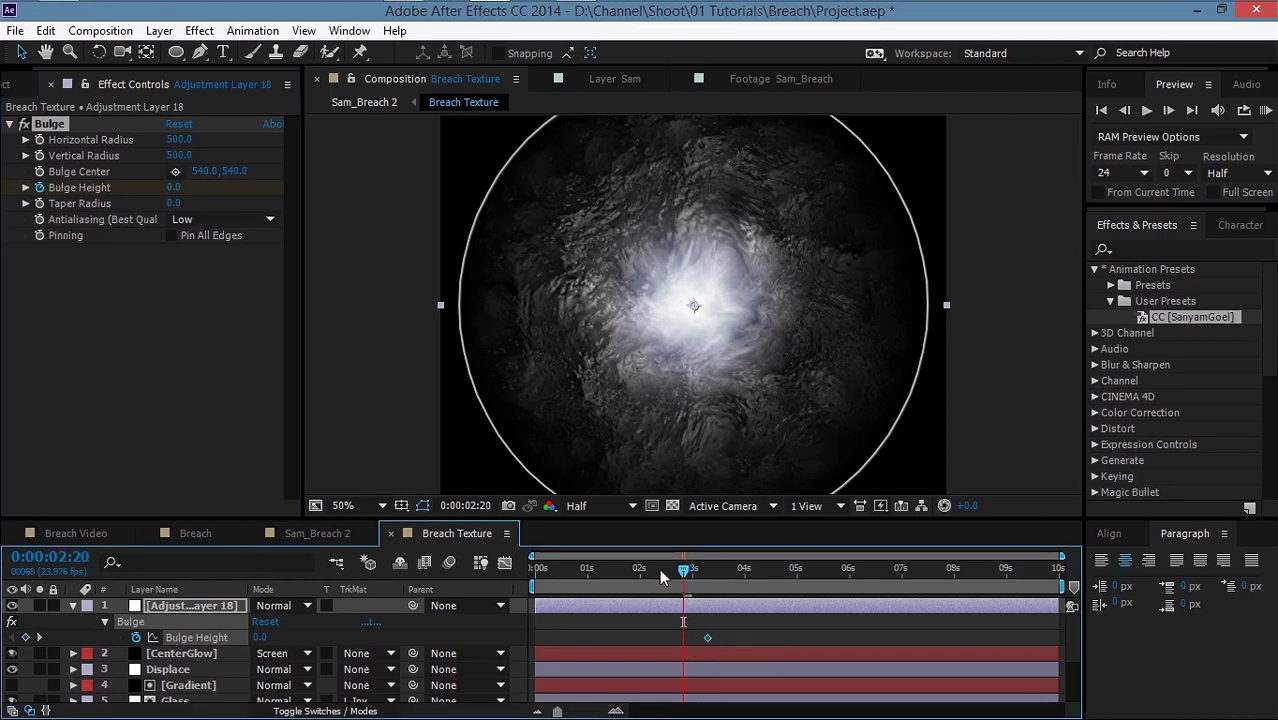
pyautogui.click(175, 187)
pyautogui.write('-2')
pyautogui.press('Return')
pyautogui.click(339, 271)
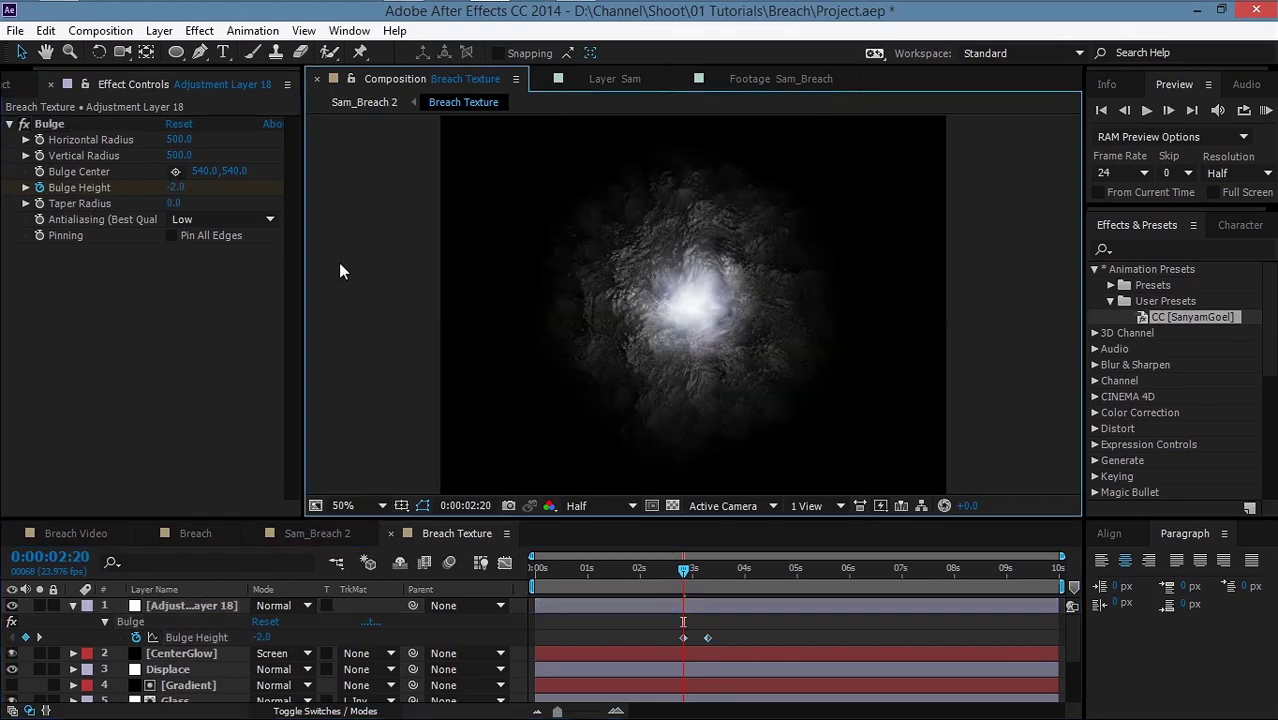
pyautogui.moveTo(684, 571); pyautogui.dragTo(714, 571)
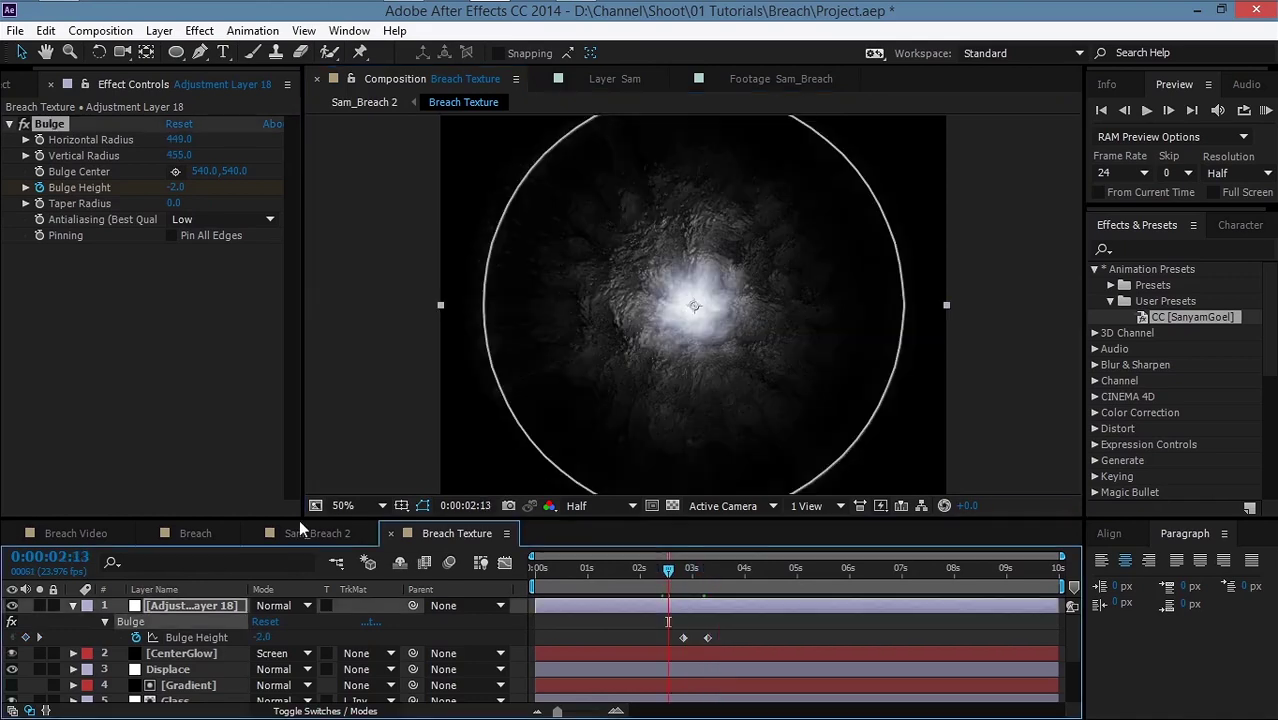
# Step: In the Sam_Breach 2 composition, keyframe the CenterGlow layer's Flare Brightness at 132% at 0:00:12:03
pyautogui.click(310, 533)
pyautogui.moveTo(741, 573); pyautogui.dragTo(736, 569)
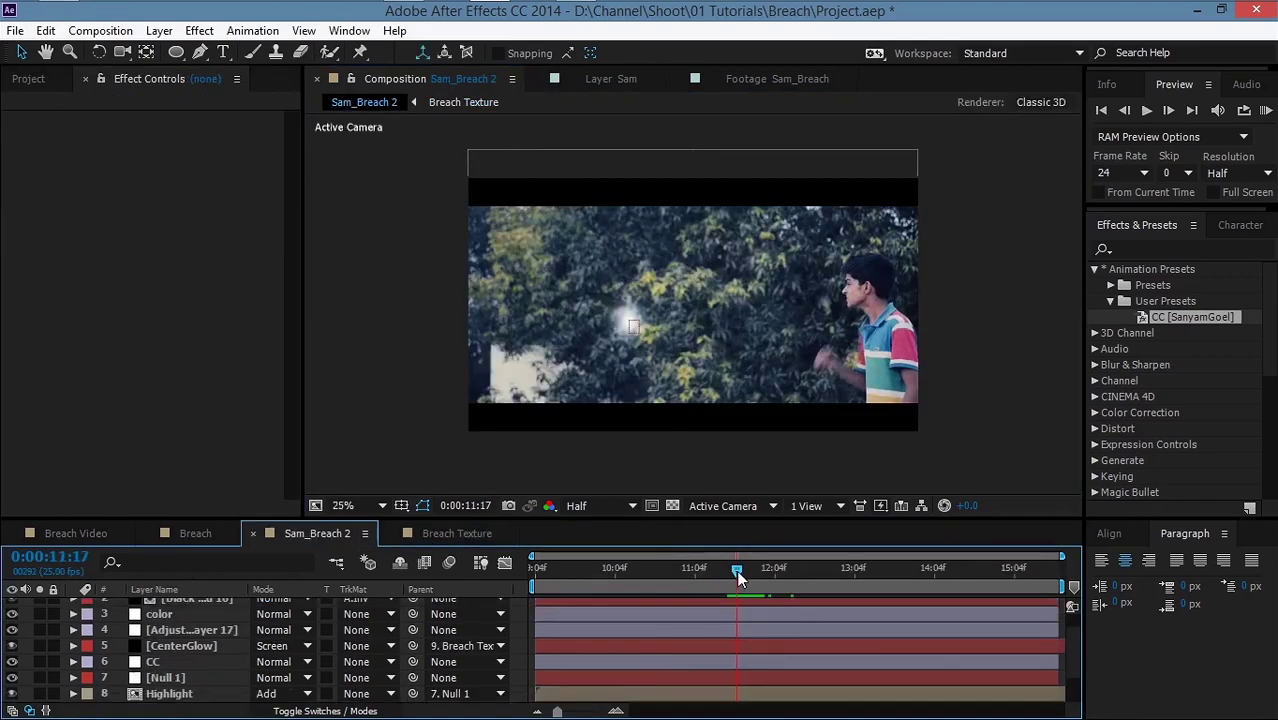
pyautogui.click(639, 317)
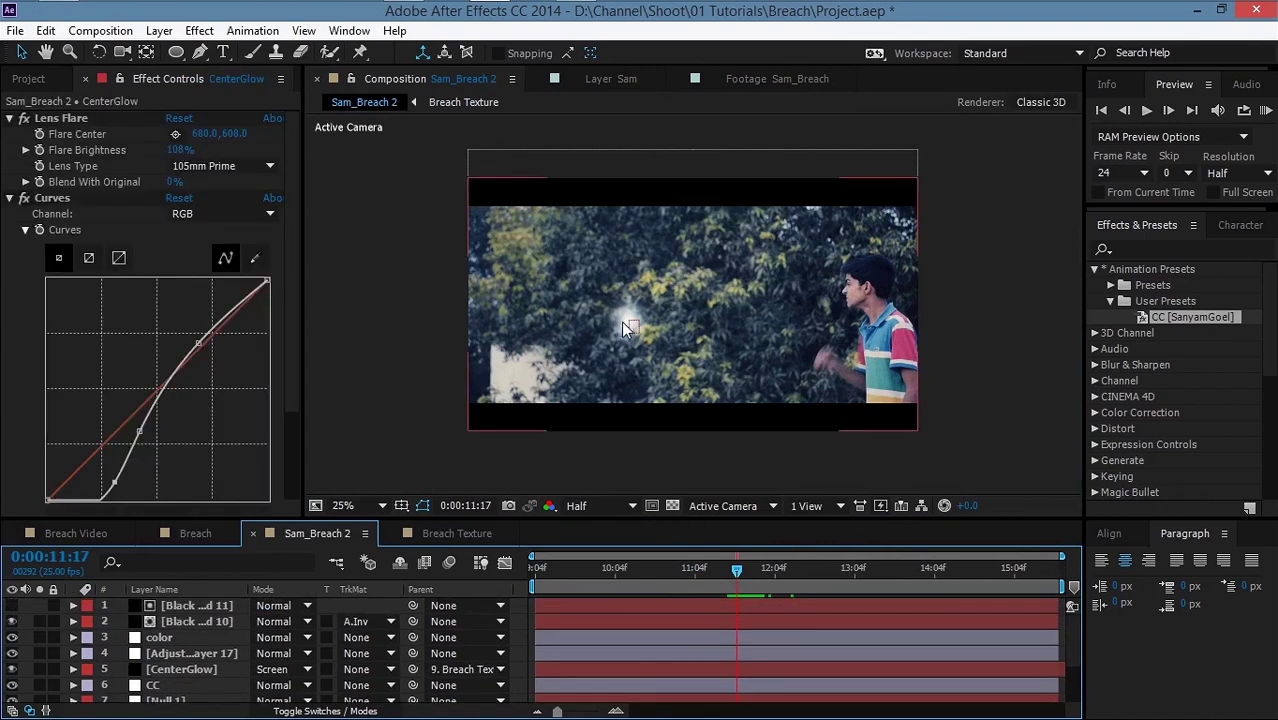
pyautogui.click(70, 151)
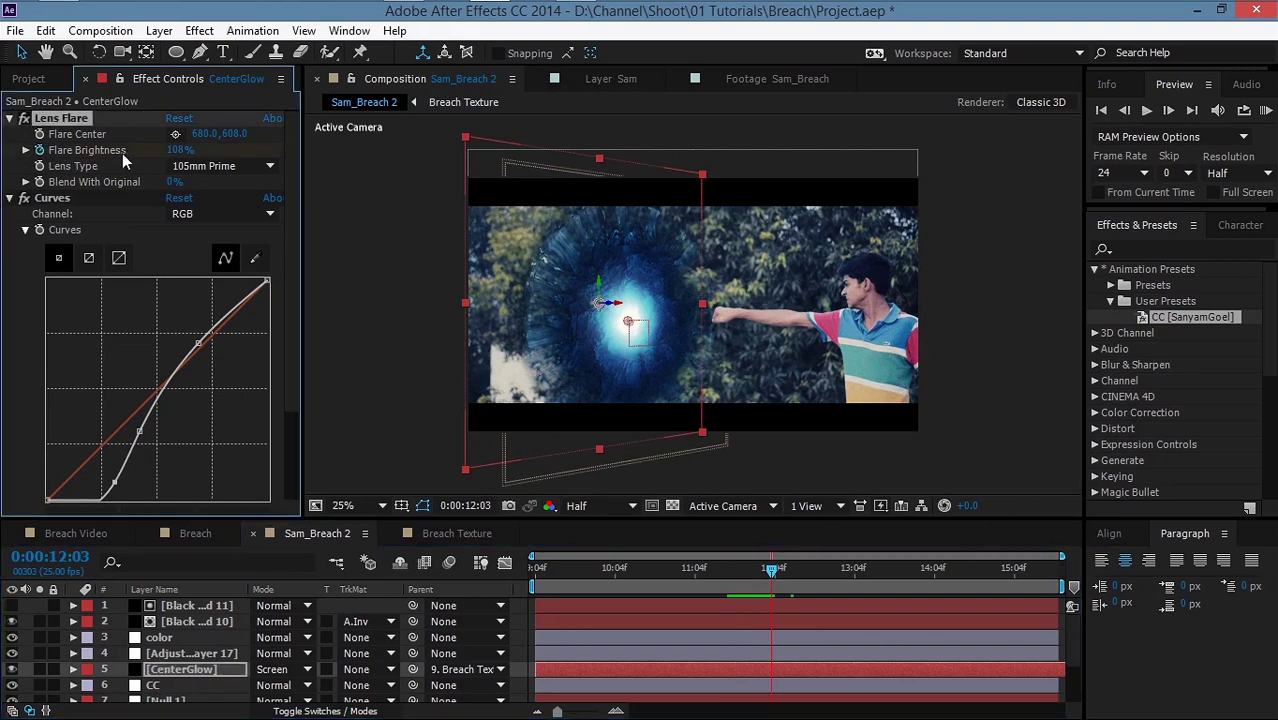
pyautogui.moveTo(178, 150)
pyautogui.mouseDown()
pyautogui.moveTo(208, 160)
pyautogui.moveTo(197, 161)
pyautogui.mouseUp()
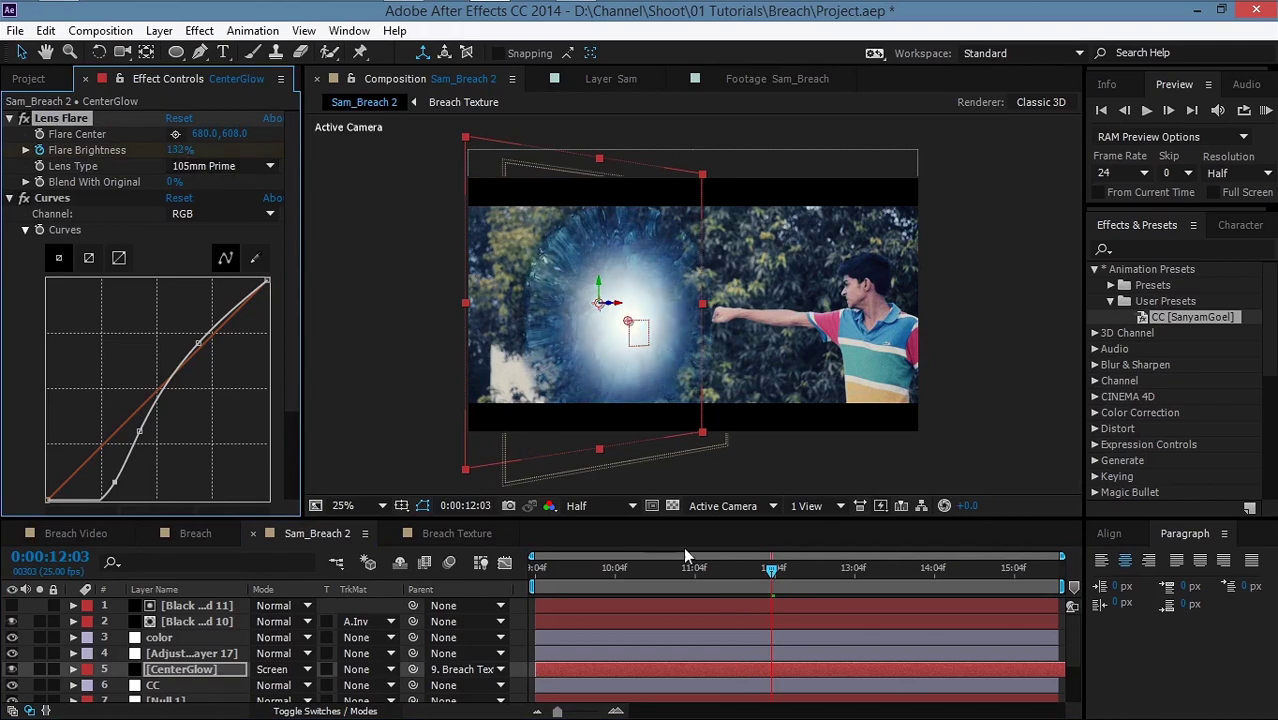
# Step: Set CenterGlow's Flare Brightness to 0% at 0:00:11:16, reveal its keyframes and scrub through the glow's appearance
pyautogui.click(738, 568)
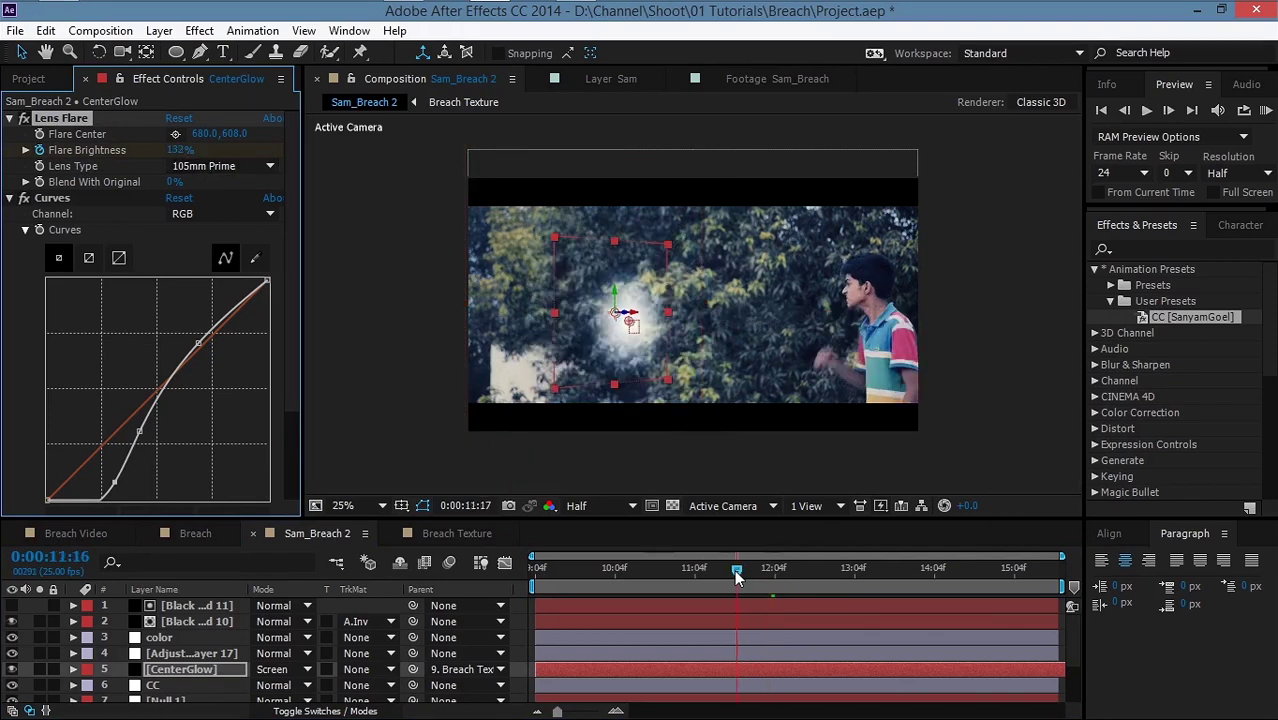
pyautogui.click(180, 150)
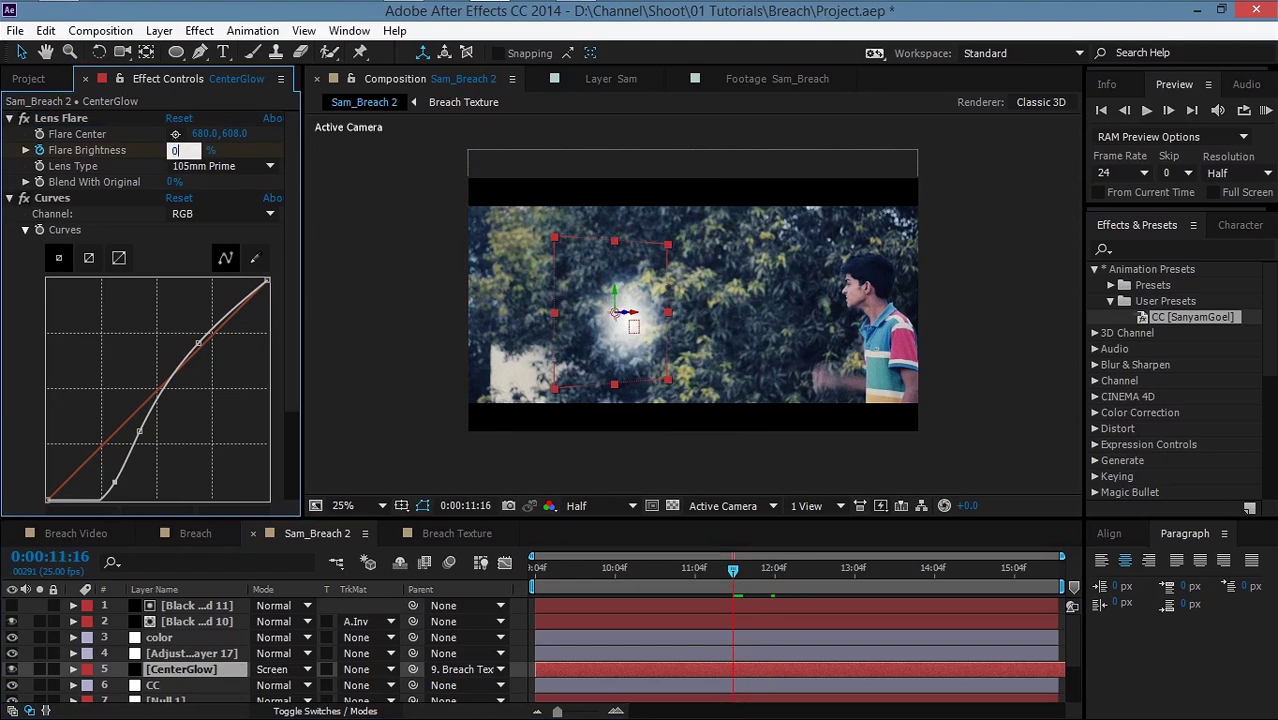
pyautogui.write('0')
pyautogui.press('Return')
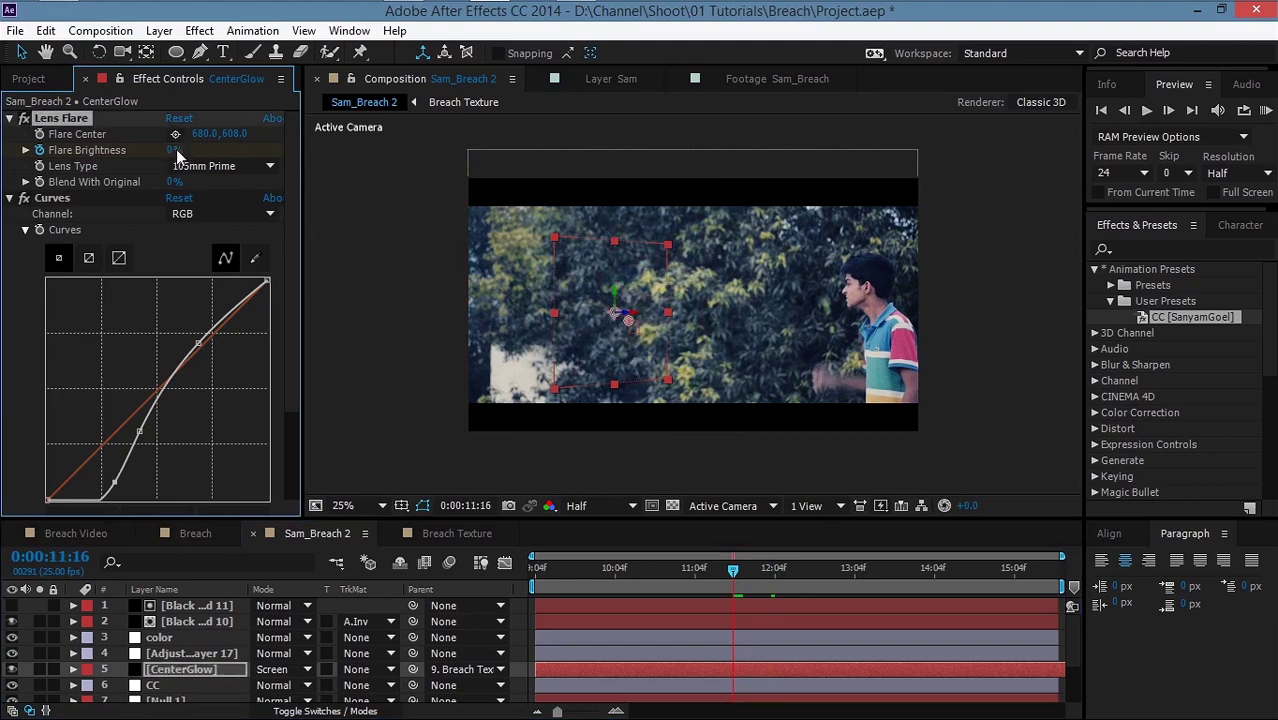
pyautogui.press('u')
pyautogui.click(740, 570)
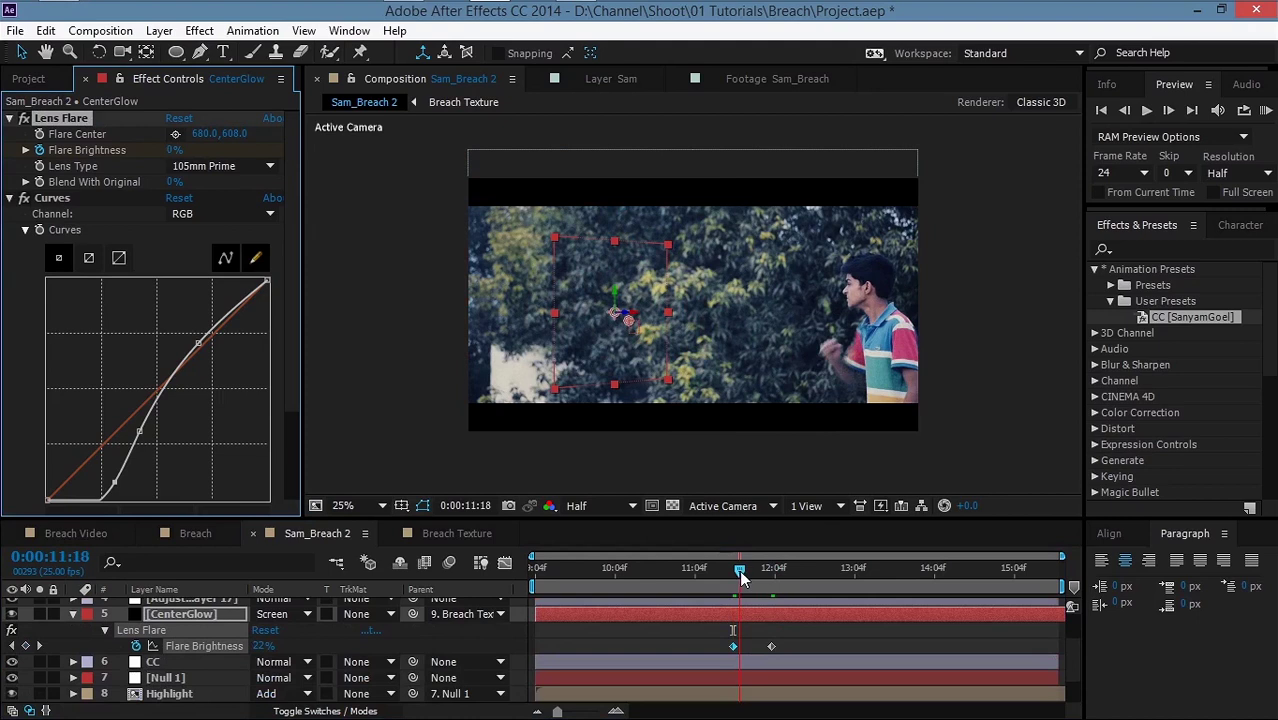
pyautogui.moveTo(740, 577); pyautogui.dragTo(797, 577)
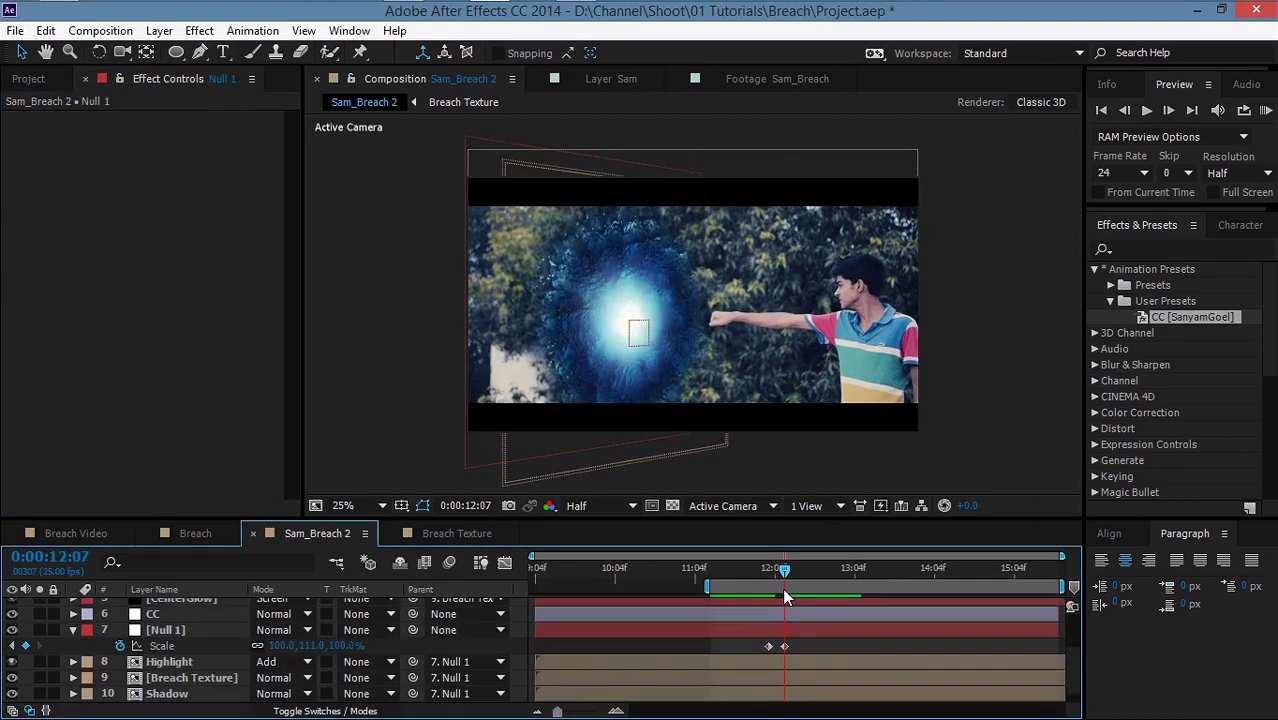
# Step: Enable motion blur for the composition and its Highlight, Breach Texture and Shadow layers
pyautogui.moveTo(782, 588); pyautogui.dragTo(765, 591)
pyautogui.scroll(-1, 643, 639)
pyautogui.click(320, 711)
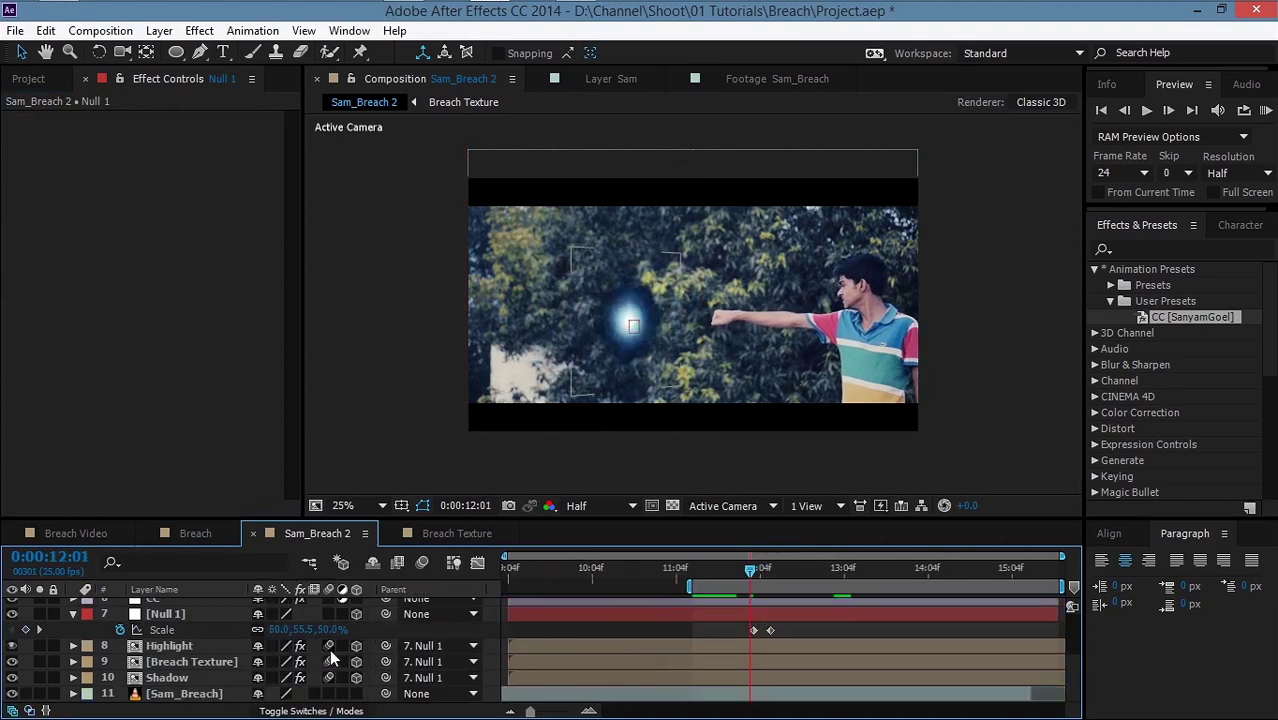
pyautogui.click(421, 565)
pyautogui.click(405, 625)
# Step: In the Breach Texture composition, add an adjustment layer above the Bulge adjustment layer and apply Curves to it
pyautogui.moveTo(770, 568)
pyautogui.mouseDown()
pyautogui.moveTo(743, 564)
pyautogui.moveTo(770, 582)
pyautogui.mouseUp()
pyautogui.click(764, 577)
pyautogui.click(467, 536)
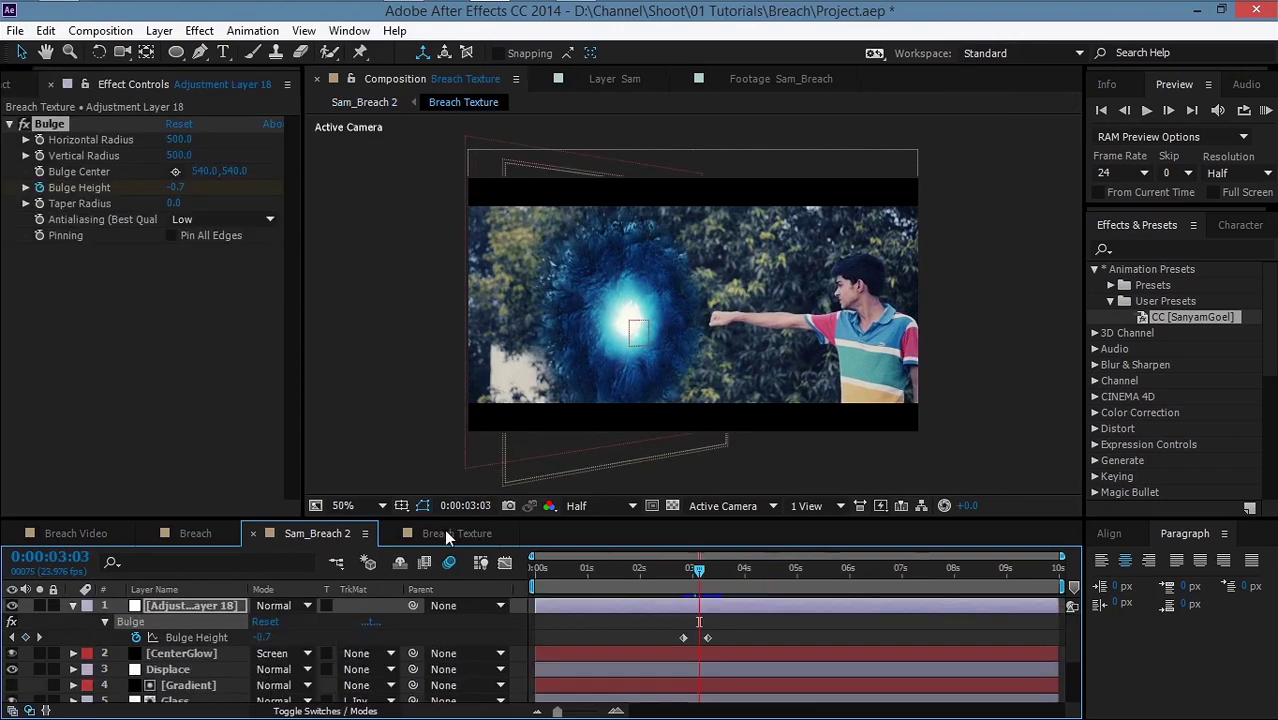
pyautogui.click(72, 608)
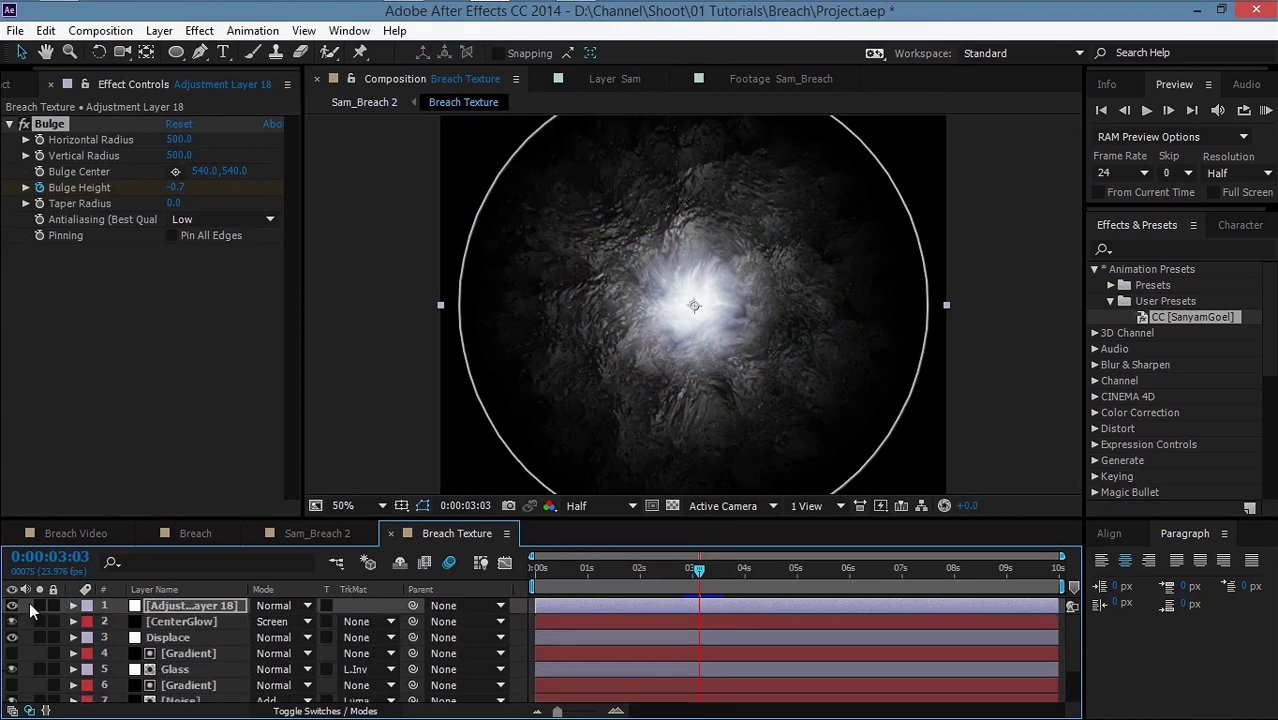
pyautogui.rightClick(30, 618)
pyautogui.moveTo(88, 406)
pyautogui.click(322, 556)
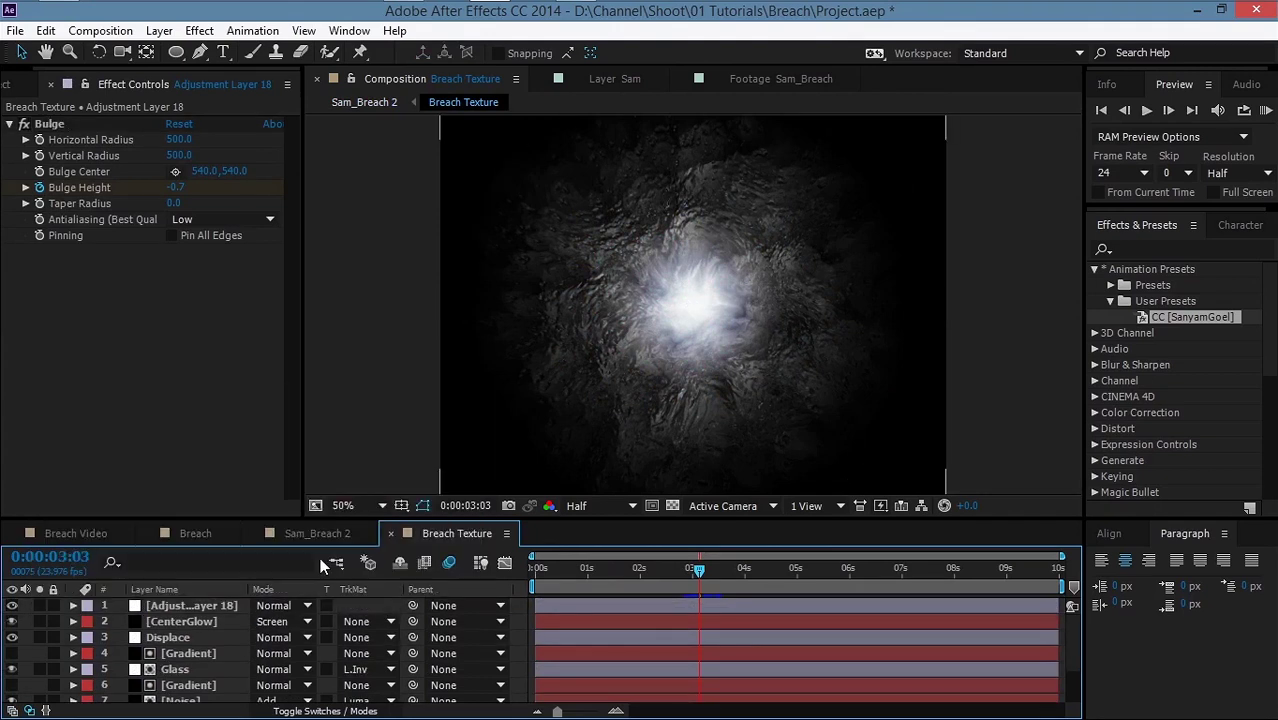
pyautogui.click(204, 32)
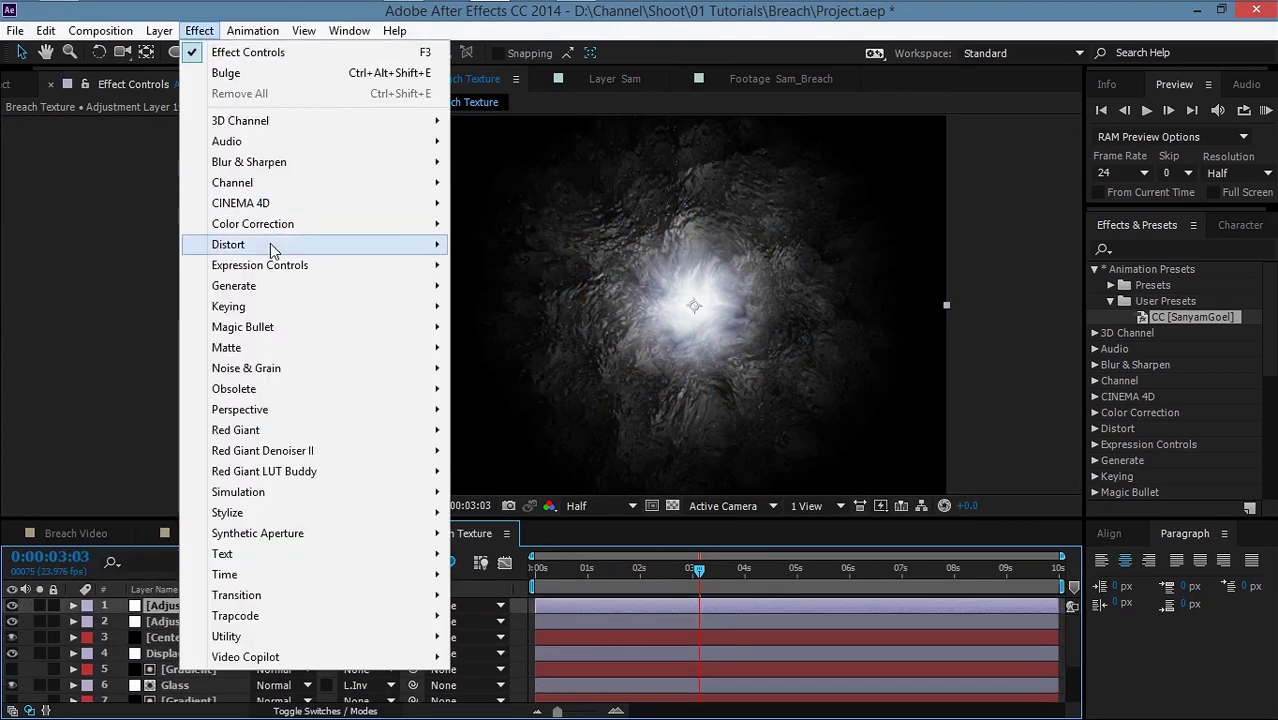
pyautogui.moveTo(337, 228)
pyautogui.click(512, 422)
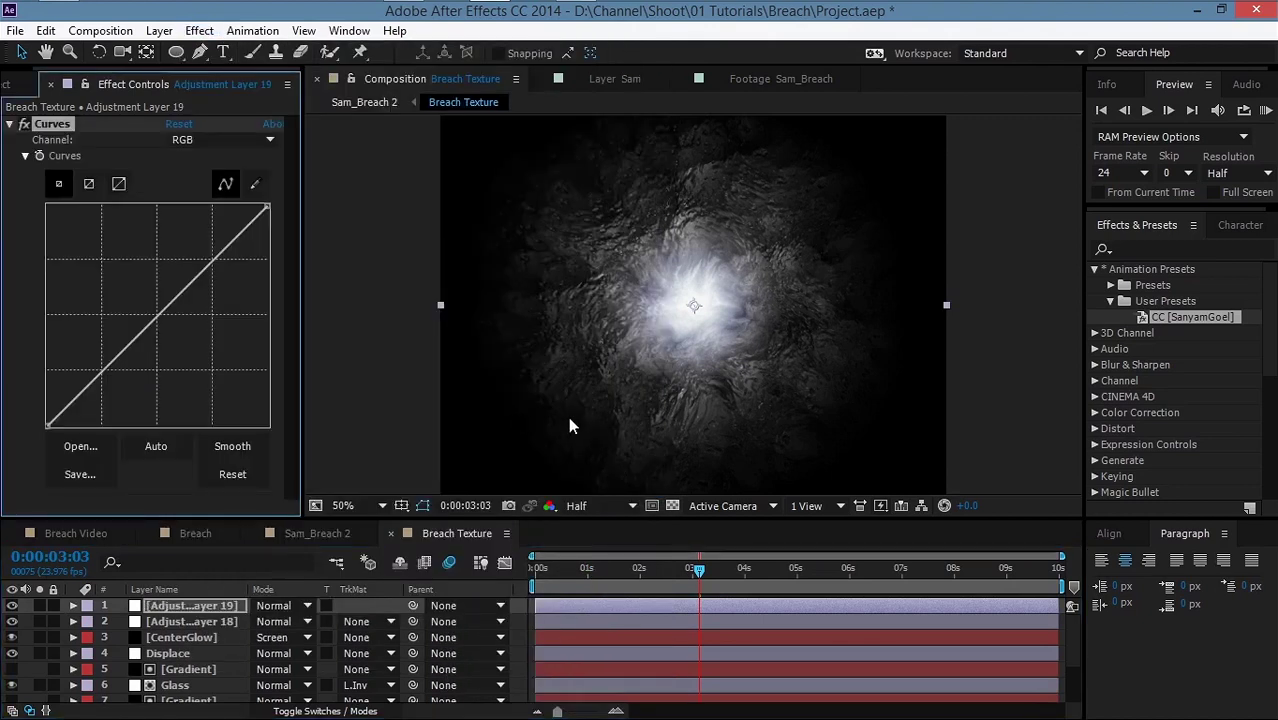
# Step: Keyframe a raised RGB curve at 0:00:03:08 to brighten the texture, and preview the change from 0:00:03:02
pyautogui.moveTo(699, 568); pyautogui.dragTo(709, 558)
pyautogui.click(709, 566)
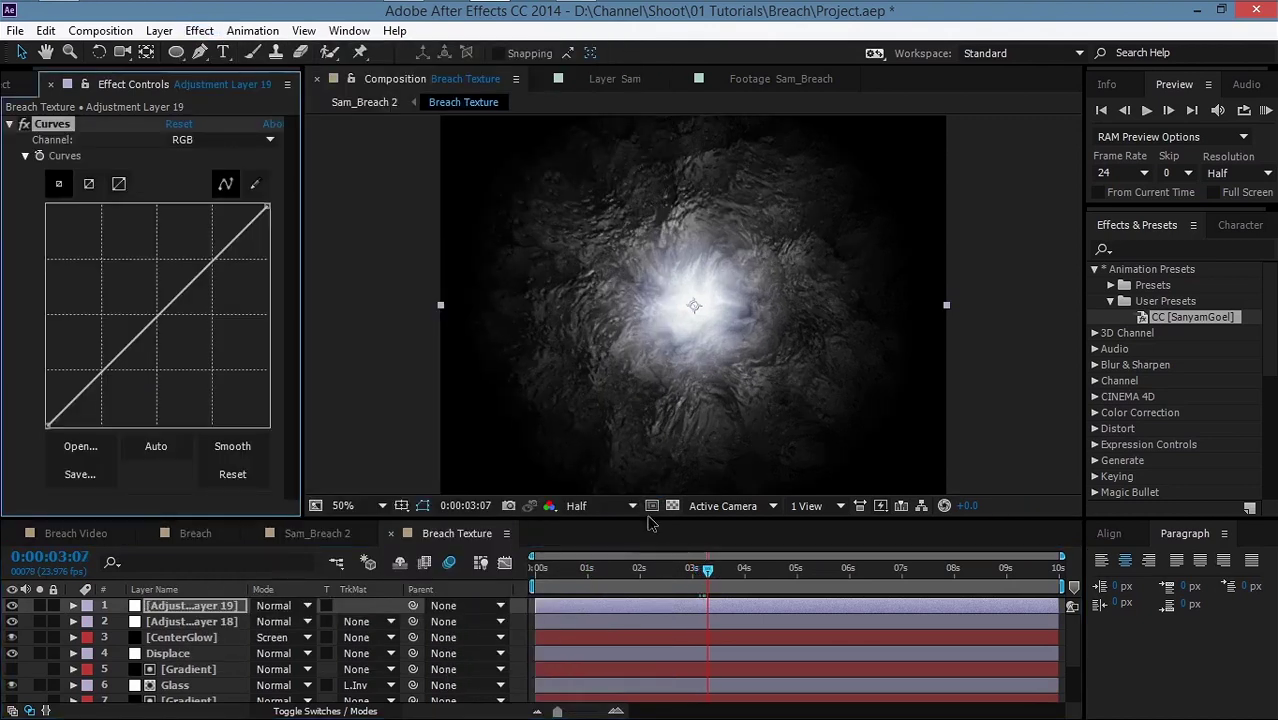
pyautogui.moveTo(141, 307); pyautogui.dragTo(128, 272)
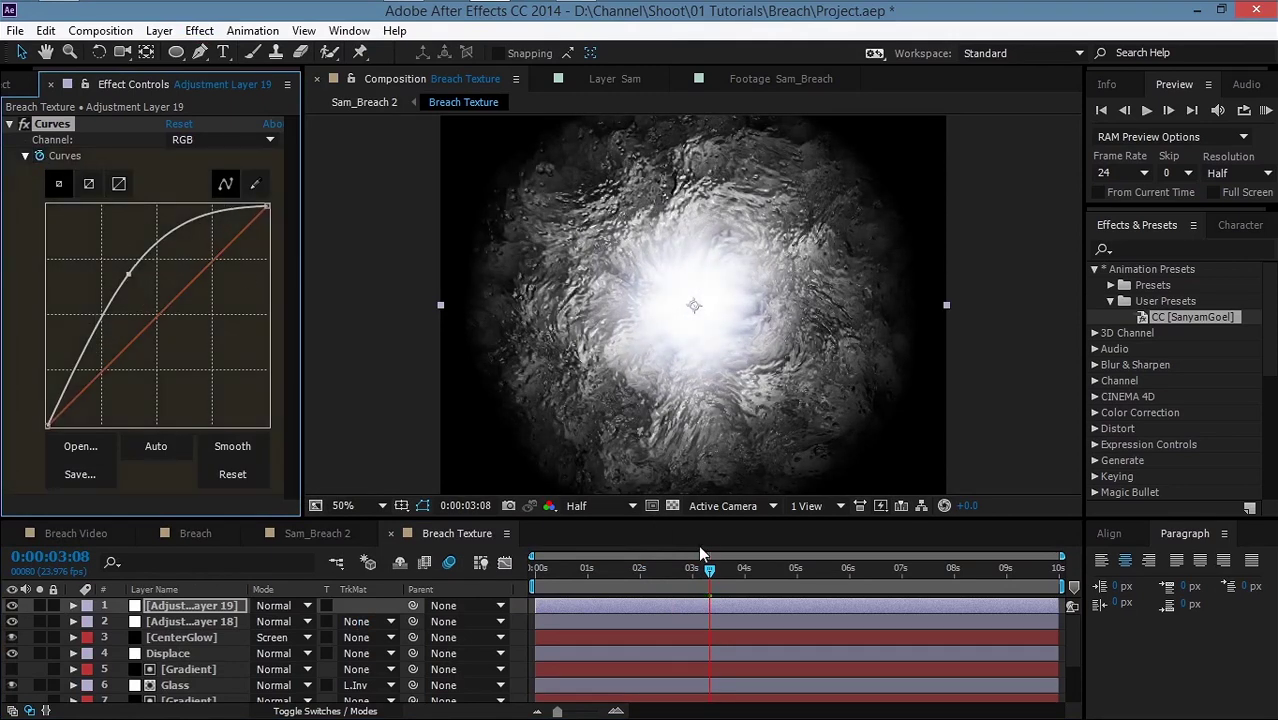
pyautogui.moveTo(708, 572); pyautogui.dragTo(694, 568)
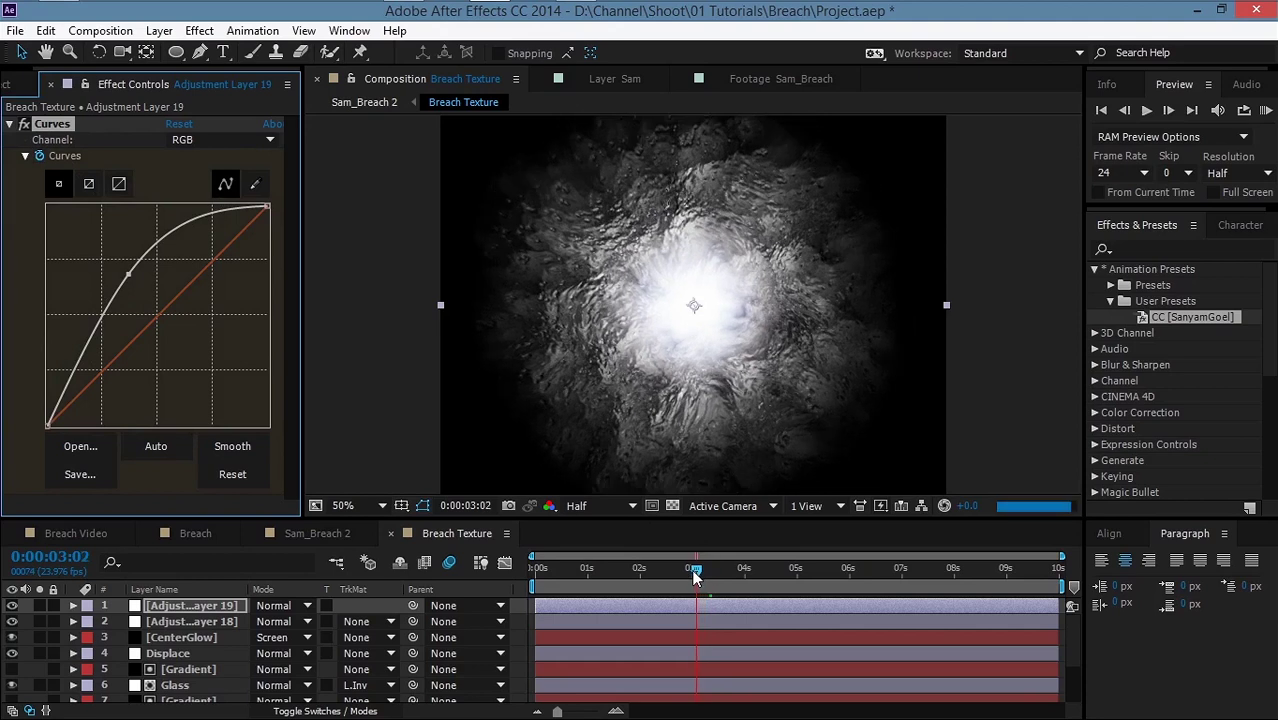
pyautogui.press('space')
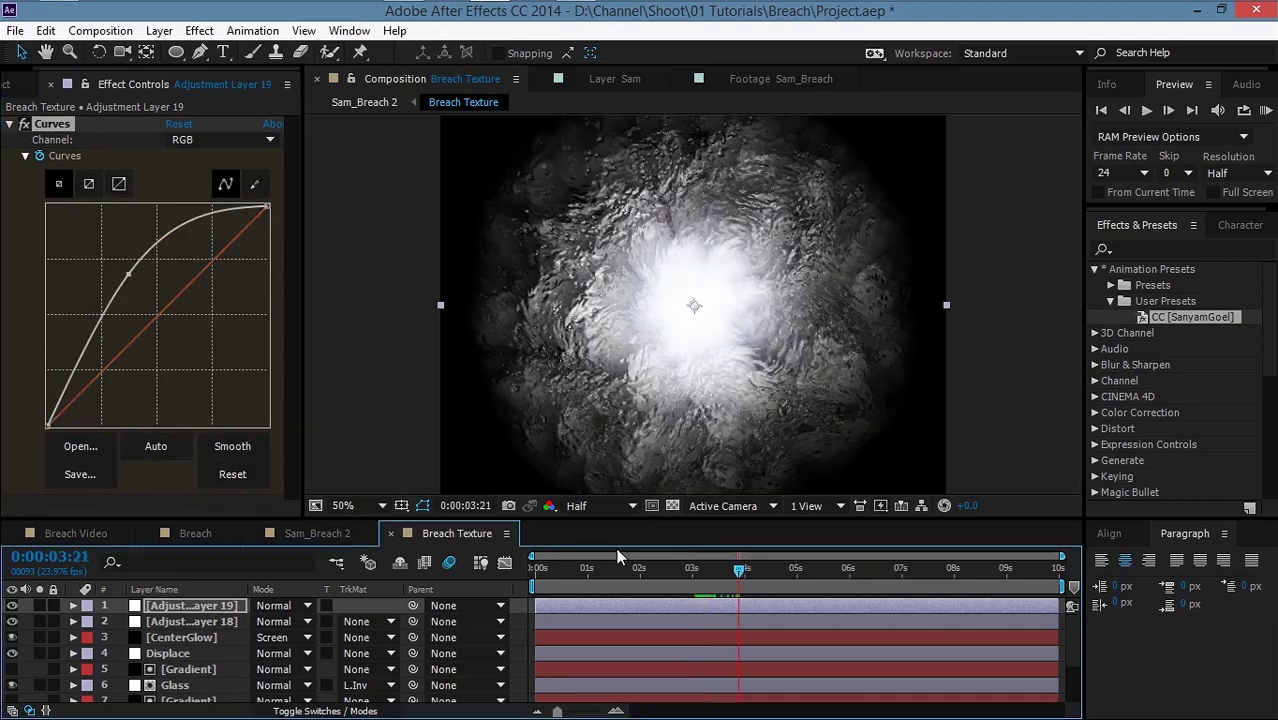
# Step: Reveal the Curves keyframes, reset the curve at 0:00:03:21 and scrub through the brightness flash
pyautogui.press('u')
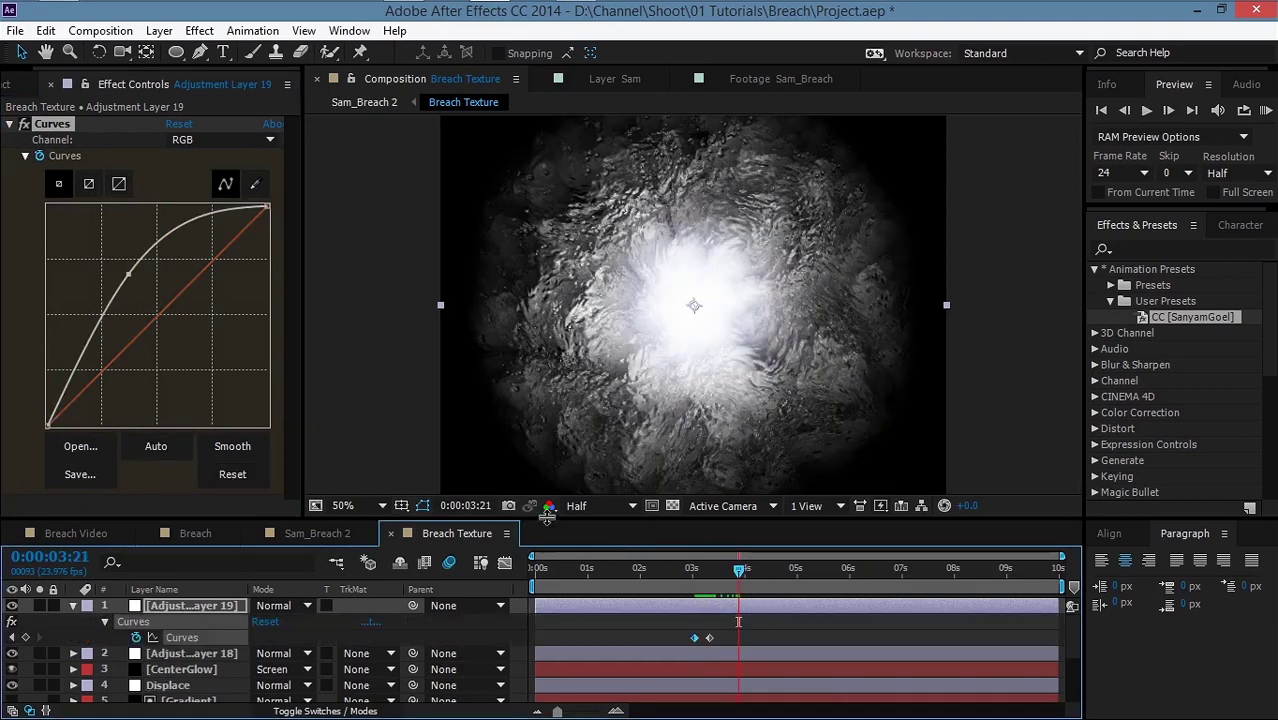
pyautogui.click(232, 474)
pyautogui.click(690, 571)
pyautogui.moveTo(690, 571); pyautogui.dragTo(756, 571)
# Step: Preview the portal opening in the Sam_Breach 2 composition and examine the bright flash around 0:00:12:15
pyautogui.click(318, 533)
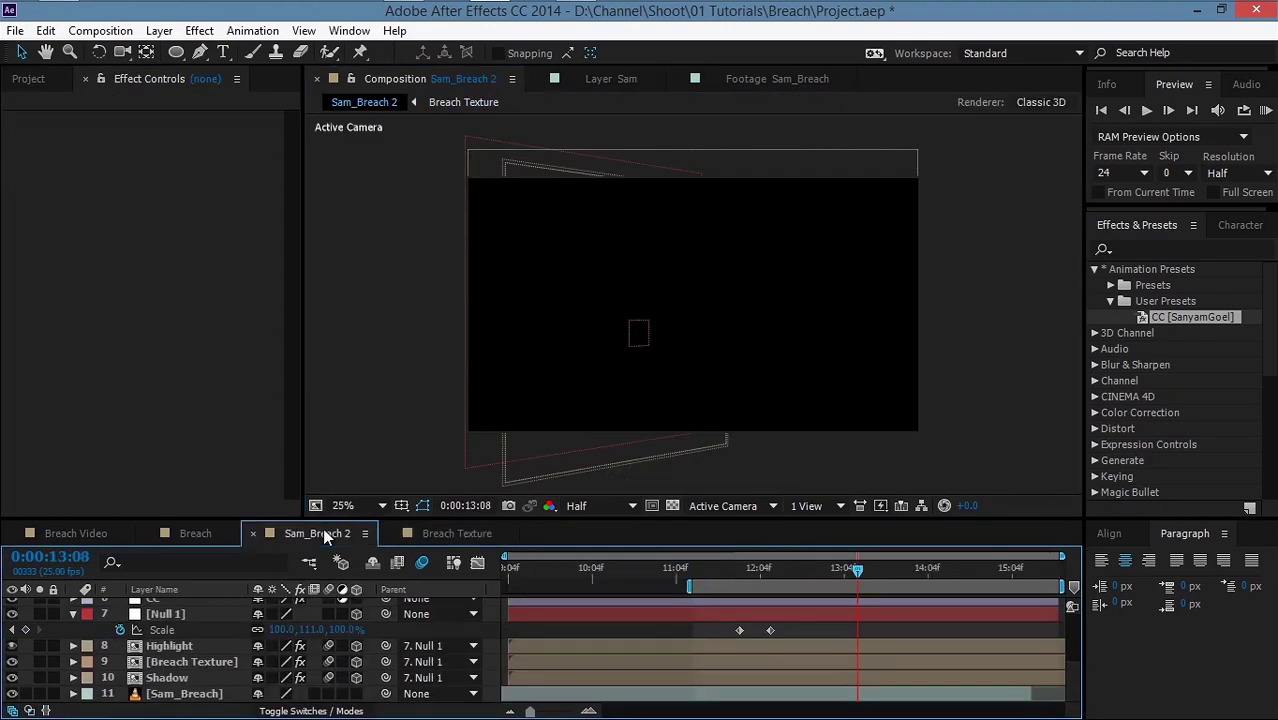
pyautogui.click(320, 533)
pyautogui.press('KP_0')
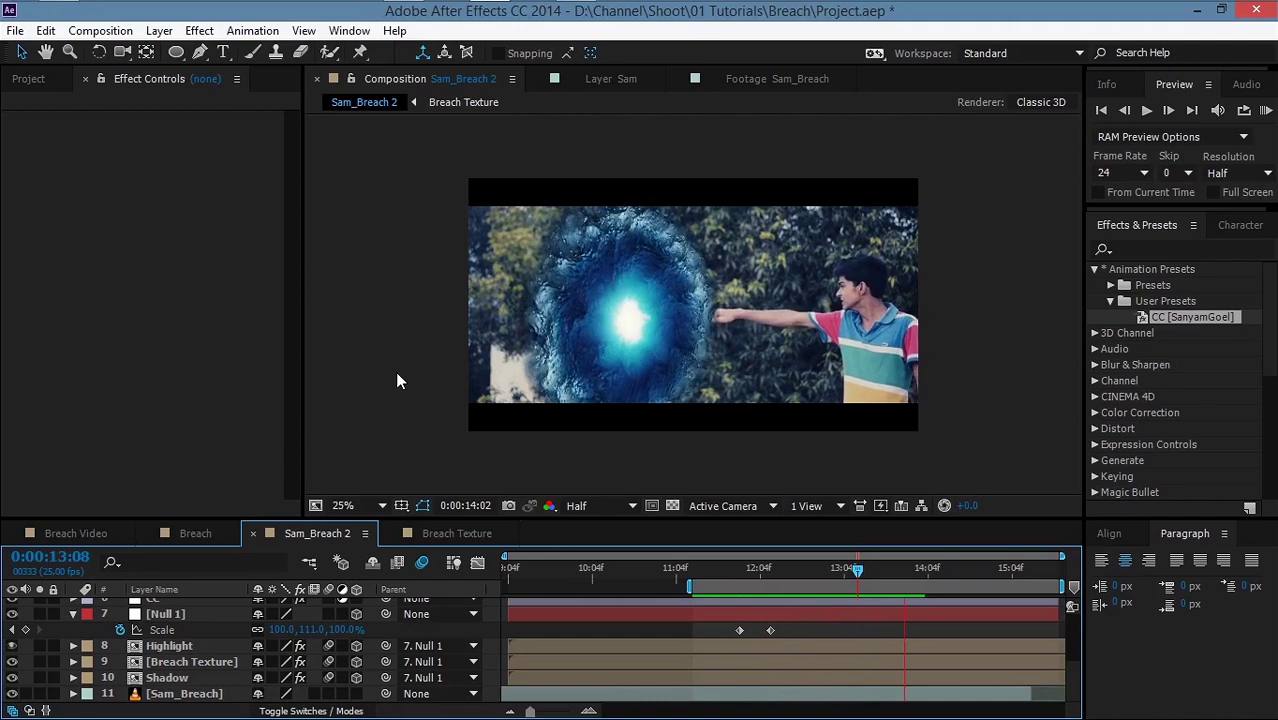
pyautogui.press('space')
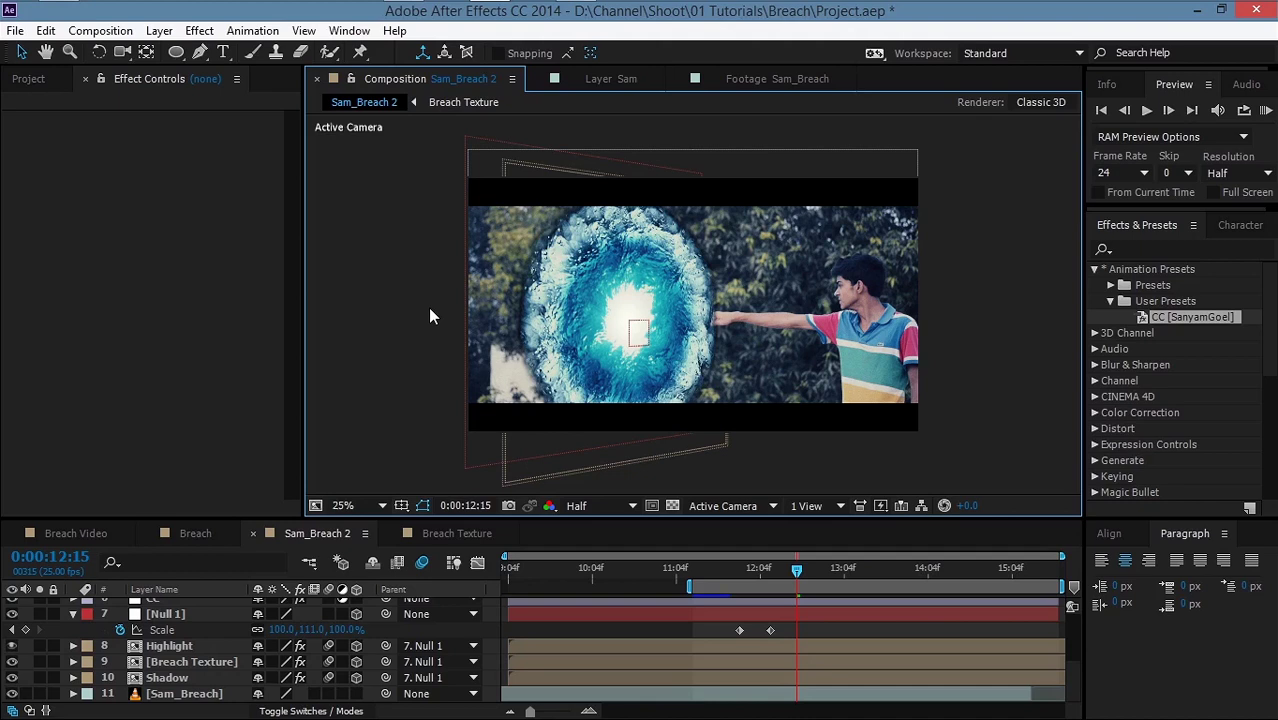
pyautogui.moveTo(749, 571); pyautogui.dragTo(796, 571)
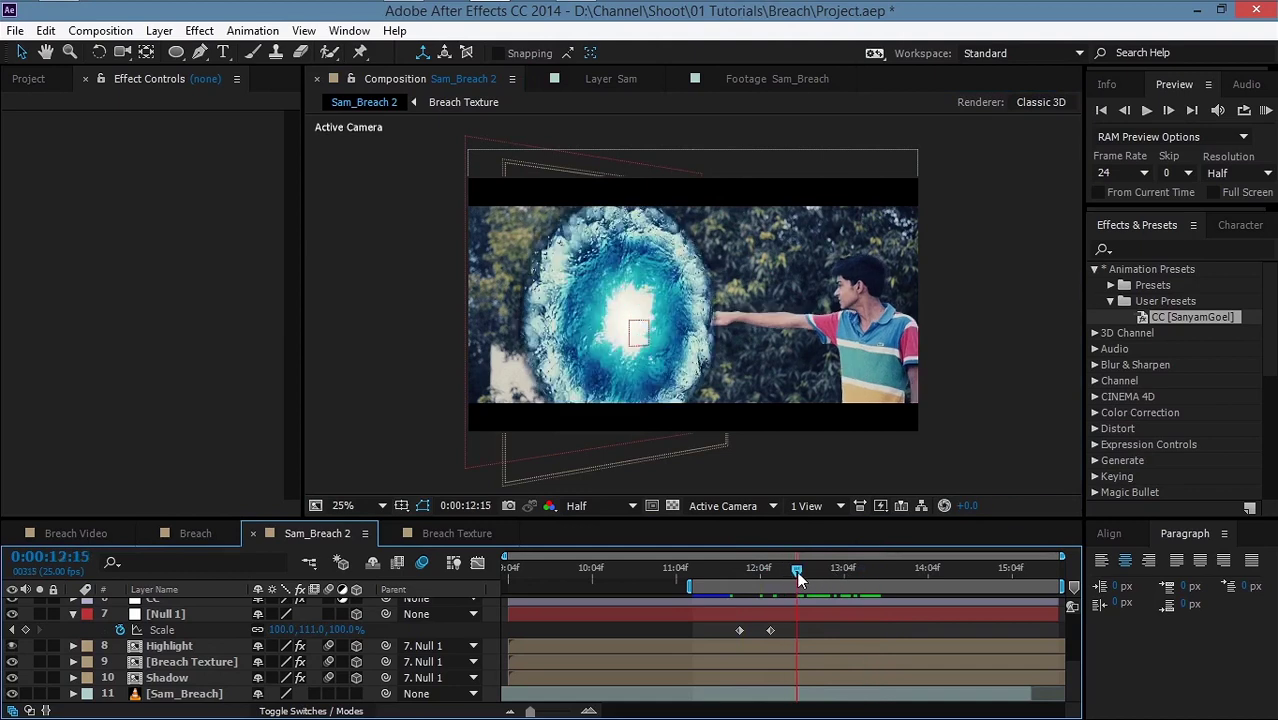
# Step: In the Breach Texture composition, set the Turbulent Displace Size of the lowest Noise layer to 105
pyautogui.click(452, 533)
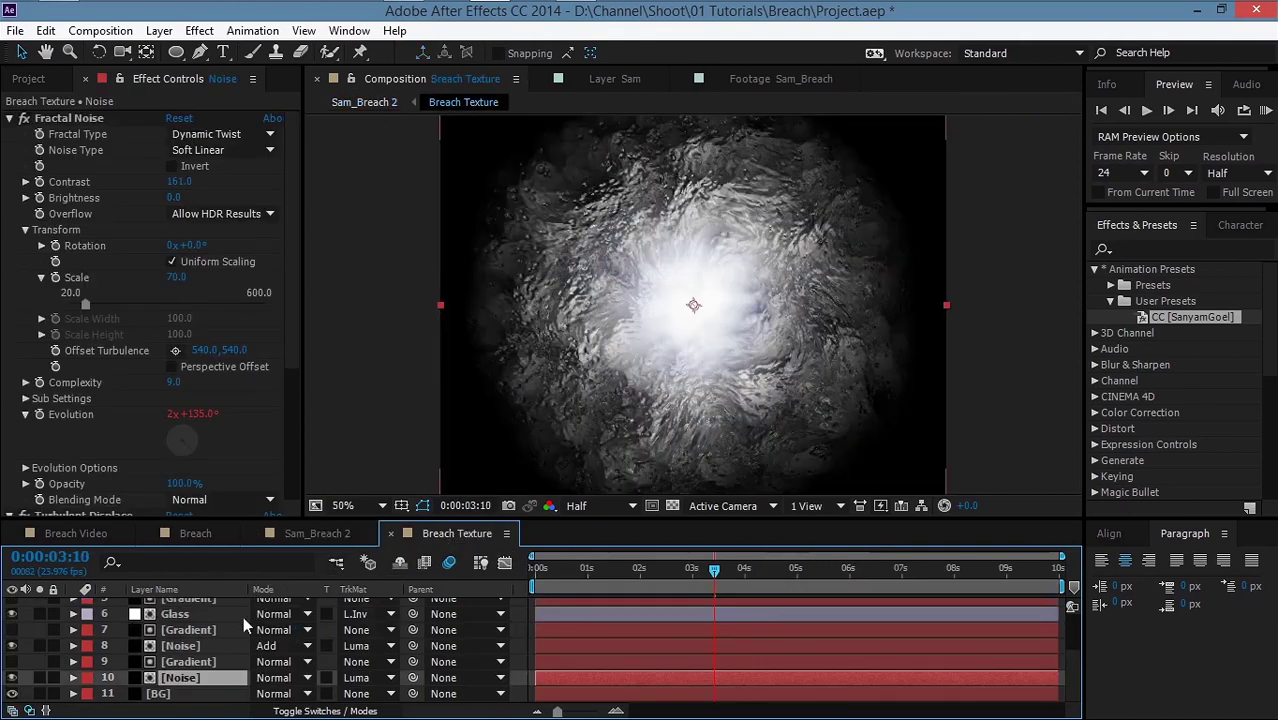
pyautogui.click(166, 662)
pyautogui.click(185, 680)
pyautogui.scroll(-5, 93, 174)
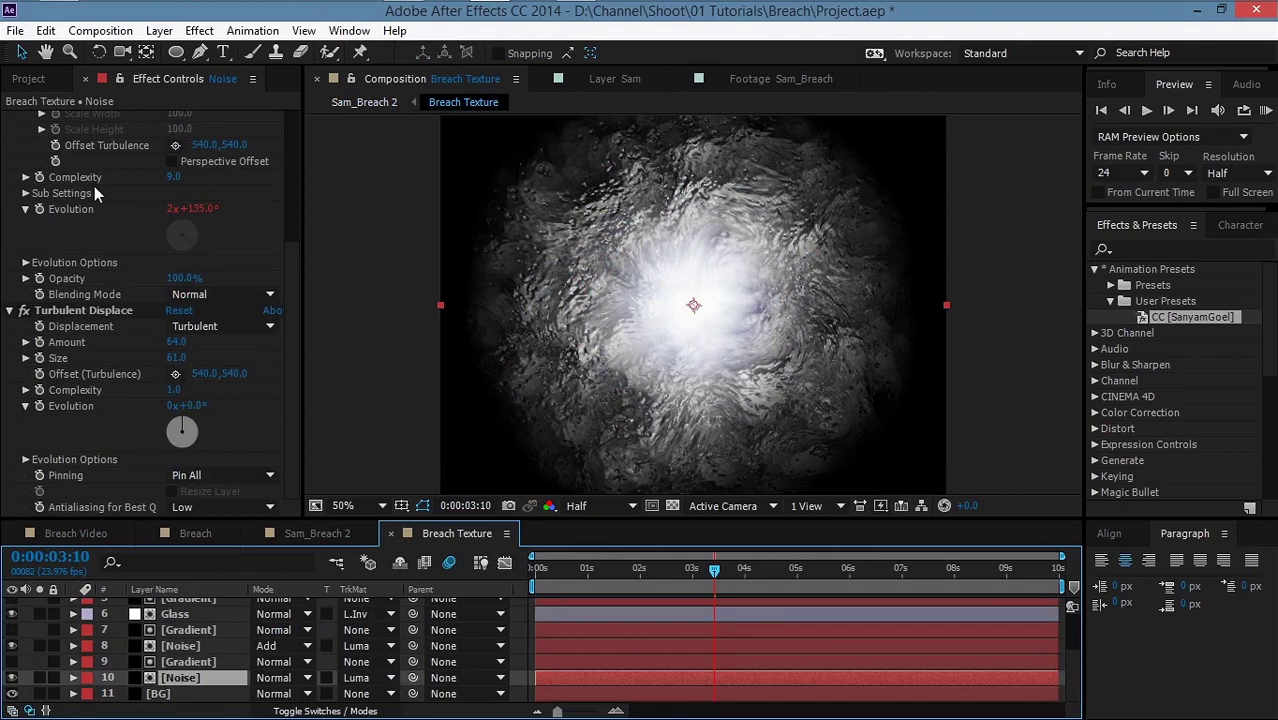
pyautogui.moveTo(178, 357); pyautogui.dragTo(240, 357)
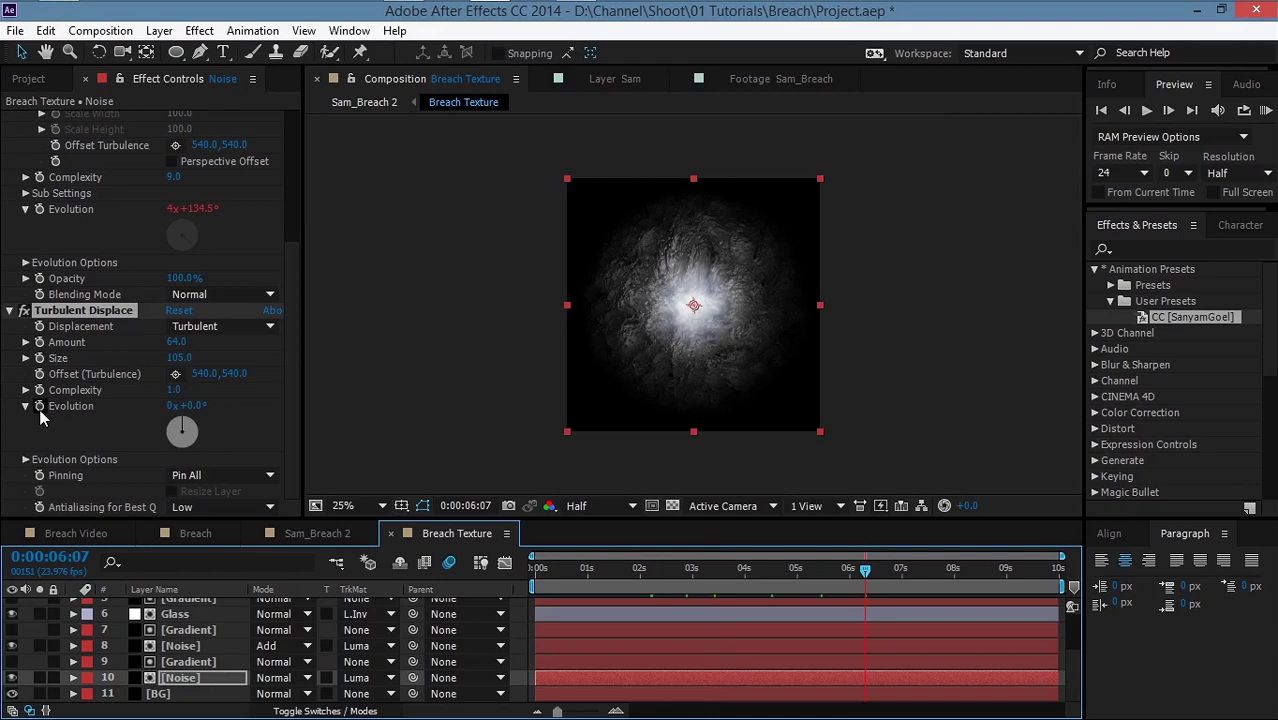
# Step: Drive the Turbulent Displace Evolution with the expression time*200 and scrub through the animated portal in Sam_Breach 2
pyautogui.keyDown('alt'); pyautogui.click(40, 408); pyautogui.keyUp('alt')
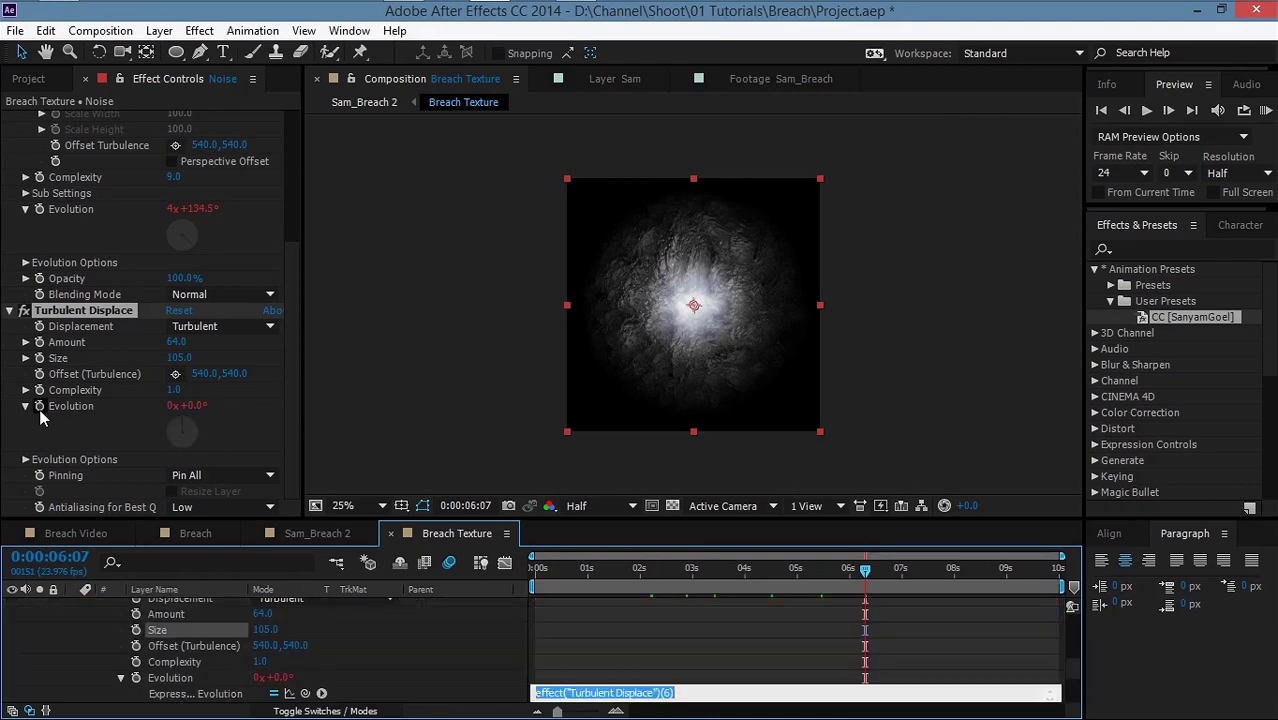
pyautogui.write('time*200')
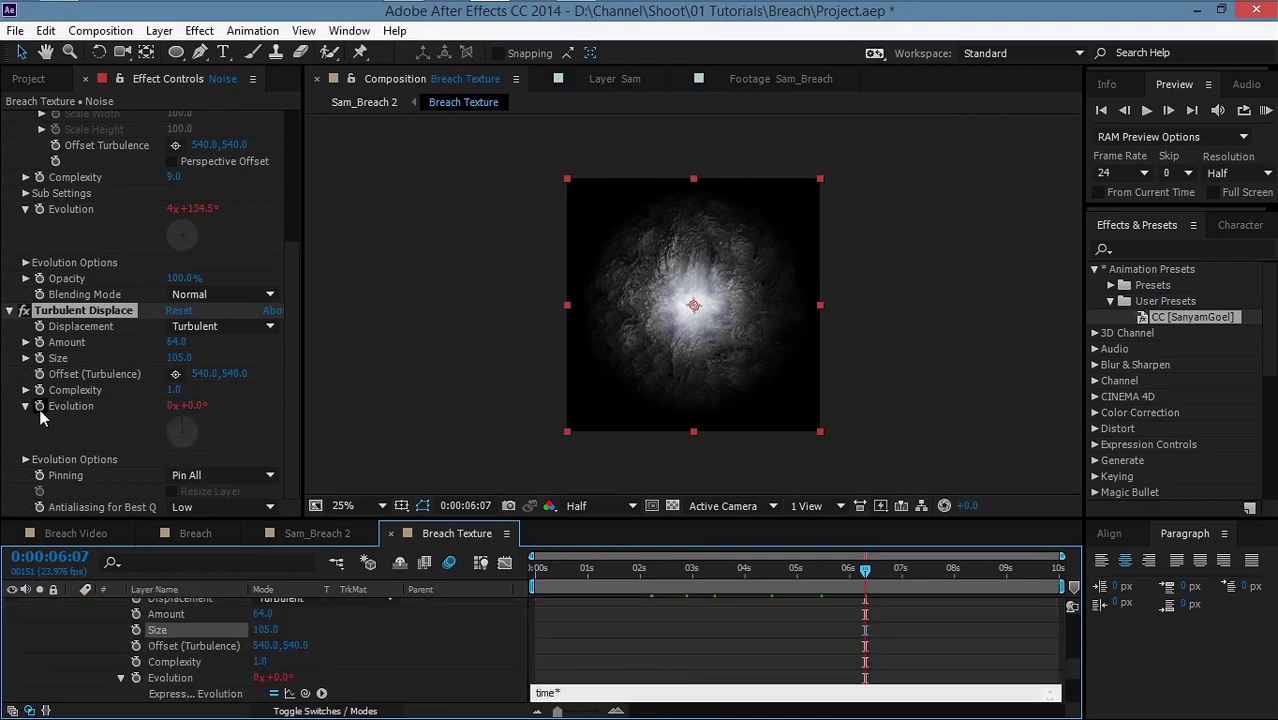
pyautogui.click(465, 606)
pyautogui.moveTo(585, 566); pyautogui.dragTo(800, 574)
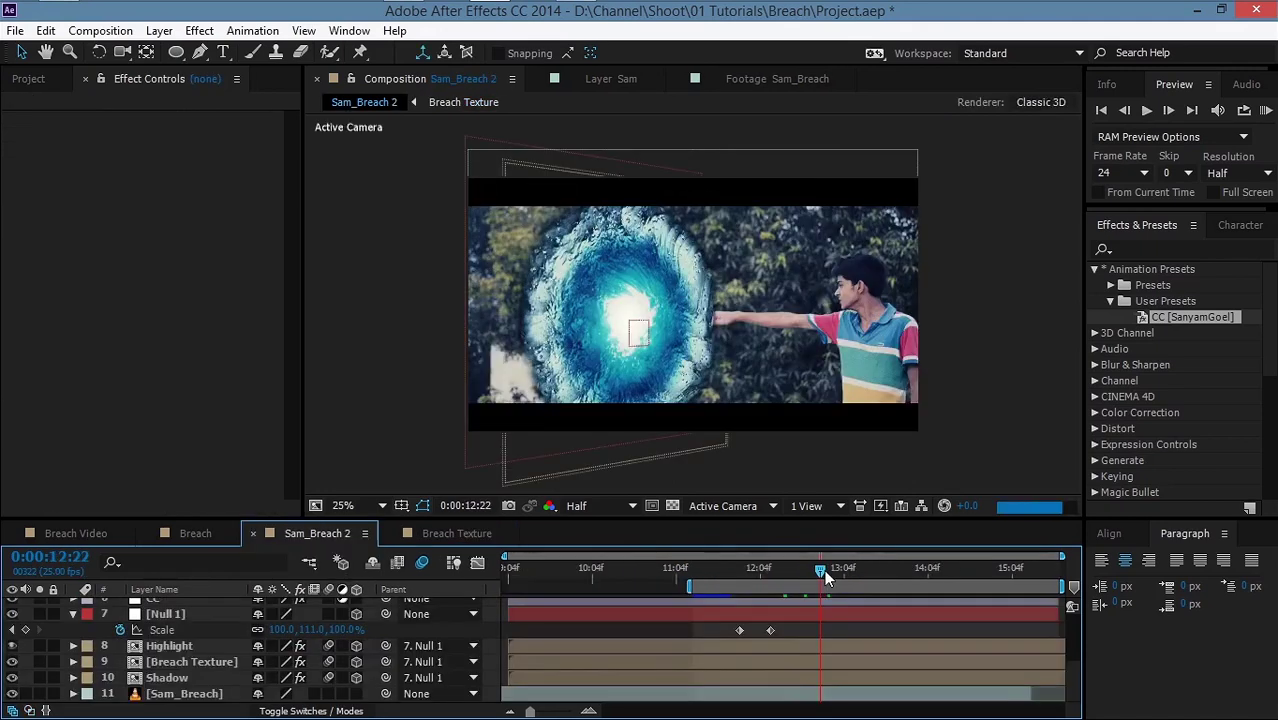
pyautogui.moveTo(824, 569); pyautogui.dragTo(886, 570)
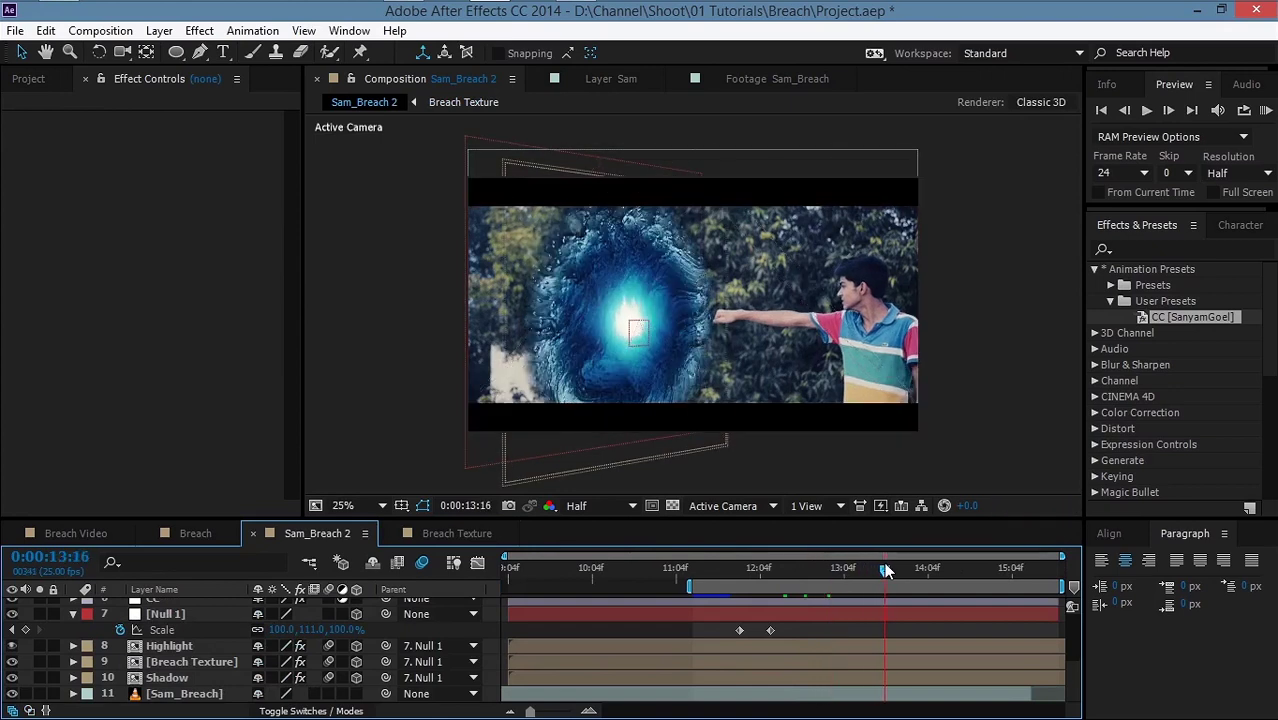
# Step: Set the lowest Noise layer's Turbulent Displace Amount to 81 in Breach Texture, and check the upper Noise layer
pyautogui.click(417, 533)
pyautogui.click(186, 677)
pyautogui.scroll(-2, 188, 677)
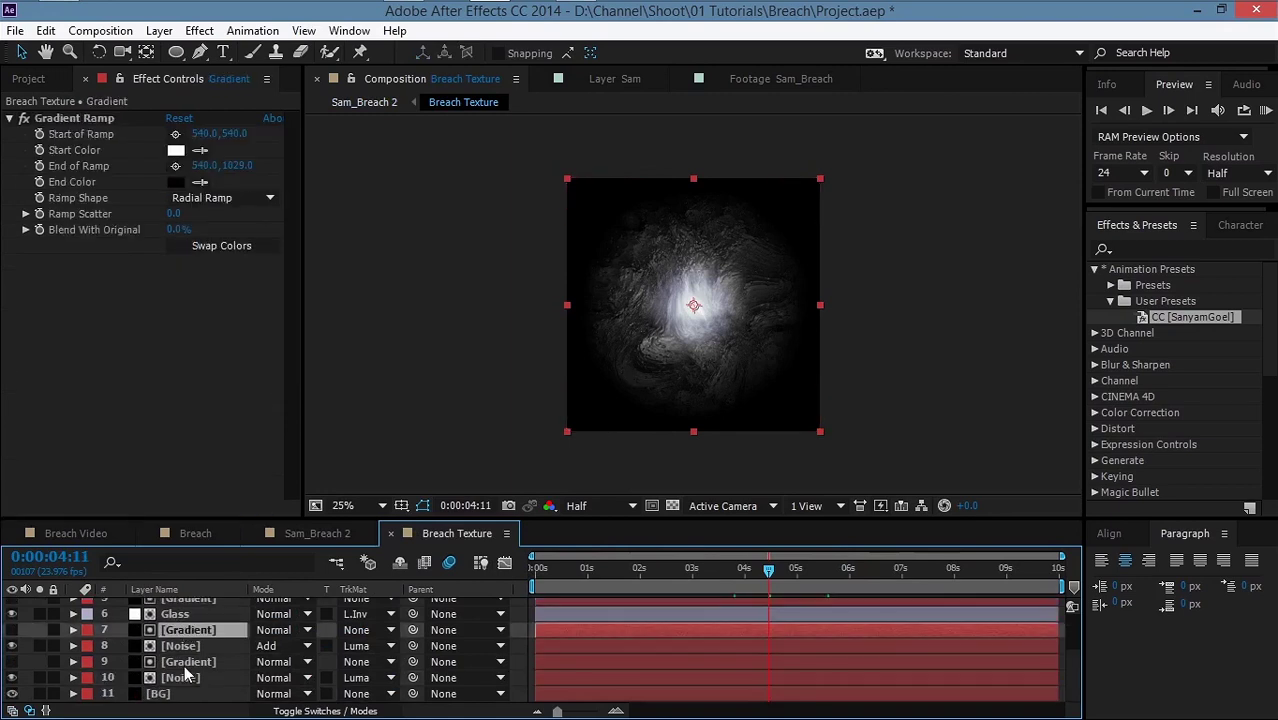
pyautogui.click(184, 677)
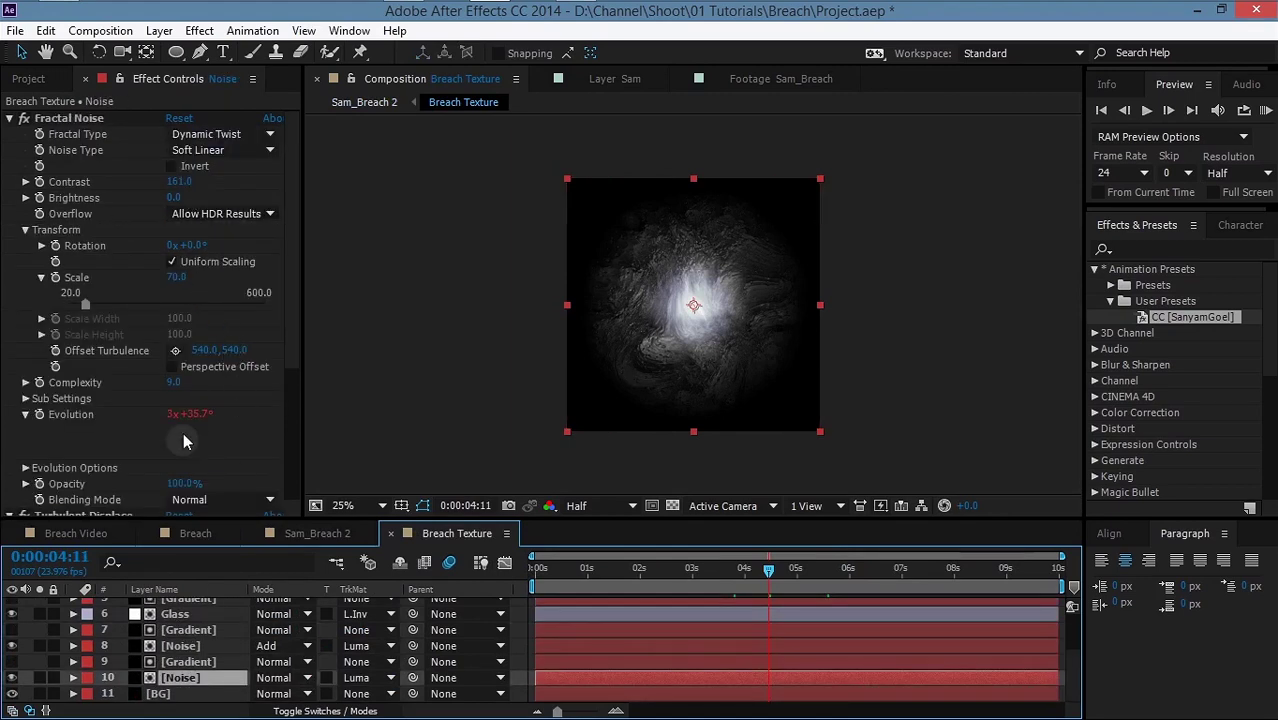
pyautogui.scroll(-5, 189, 386)
pyautogui.click(174, 342)
pyautogui.moveTo(174, 342); pyautogui.dragTo(135, 330)
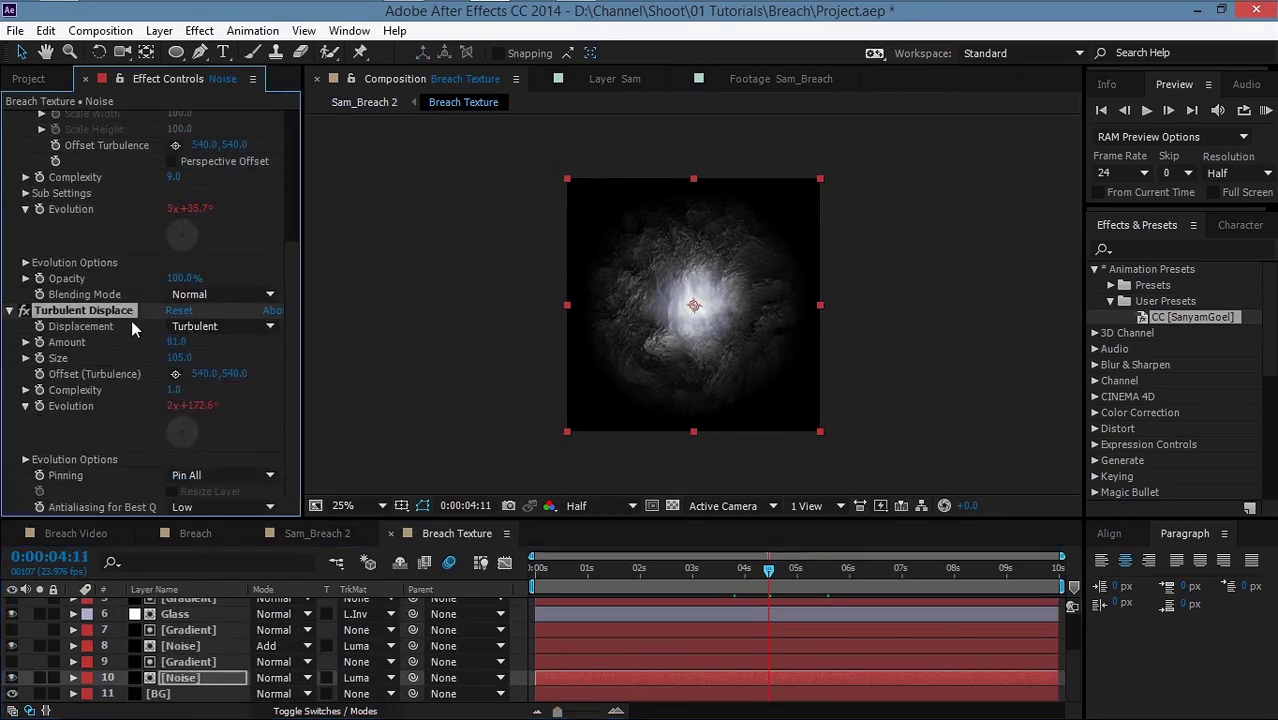
pyautogui.click(181, 646)
pyautogui.scroll(-2, 106, 375)
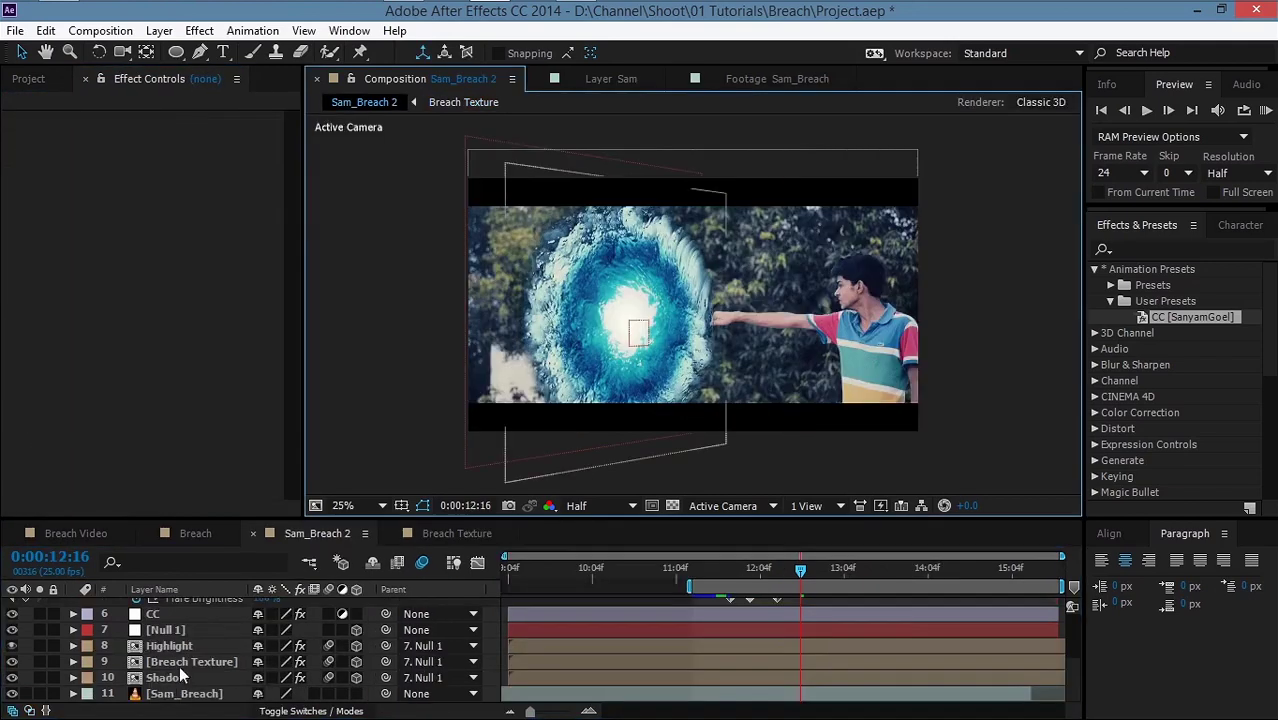
# Step: In Sam_Breach 2, set the Breach Texture layer's VC Color Vibrance color to light blue 76DDFF
pyautogui.click(182, 663)
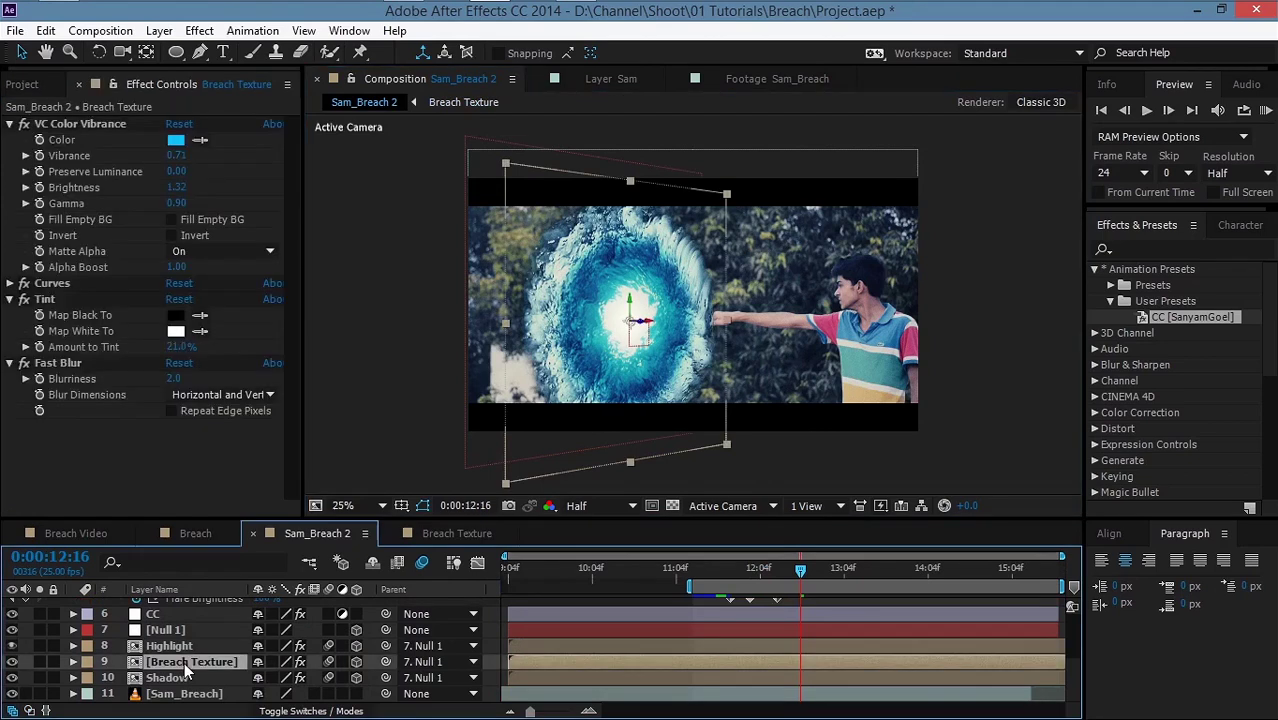
pyautogui.click(176, 141)
pyautogui.moveTo(263, 345); pyautogui.dragTo(306, 322)
pyautogui.moveTo(155, 345); pyautogui.dragTo(154, 338)
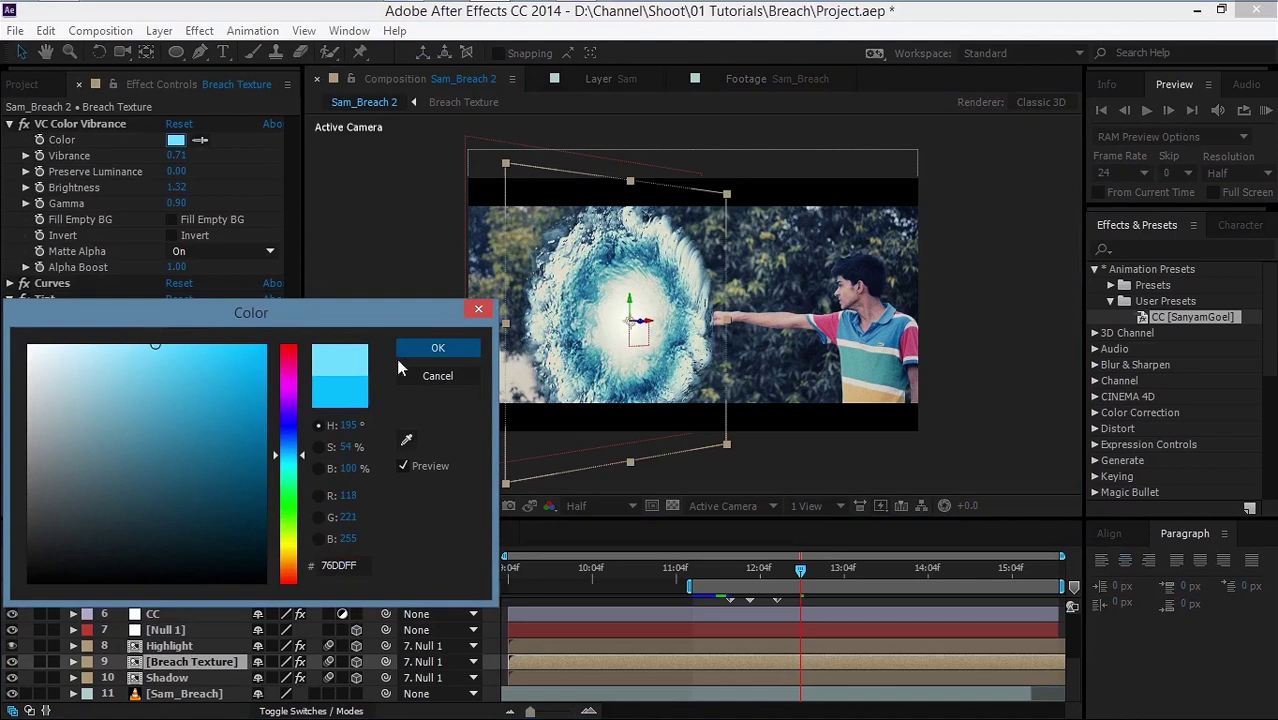
pyautogui.click(418, 352)
# Step: Set the Highlight layer's Alpha Boost to 0.28 and its Mask Expansion to -191 pixels
pyautogui.click(167, 645)
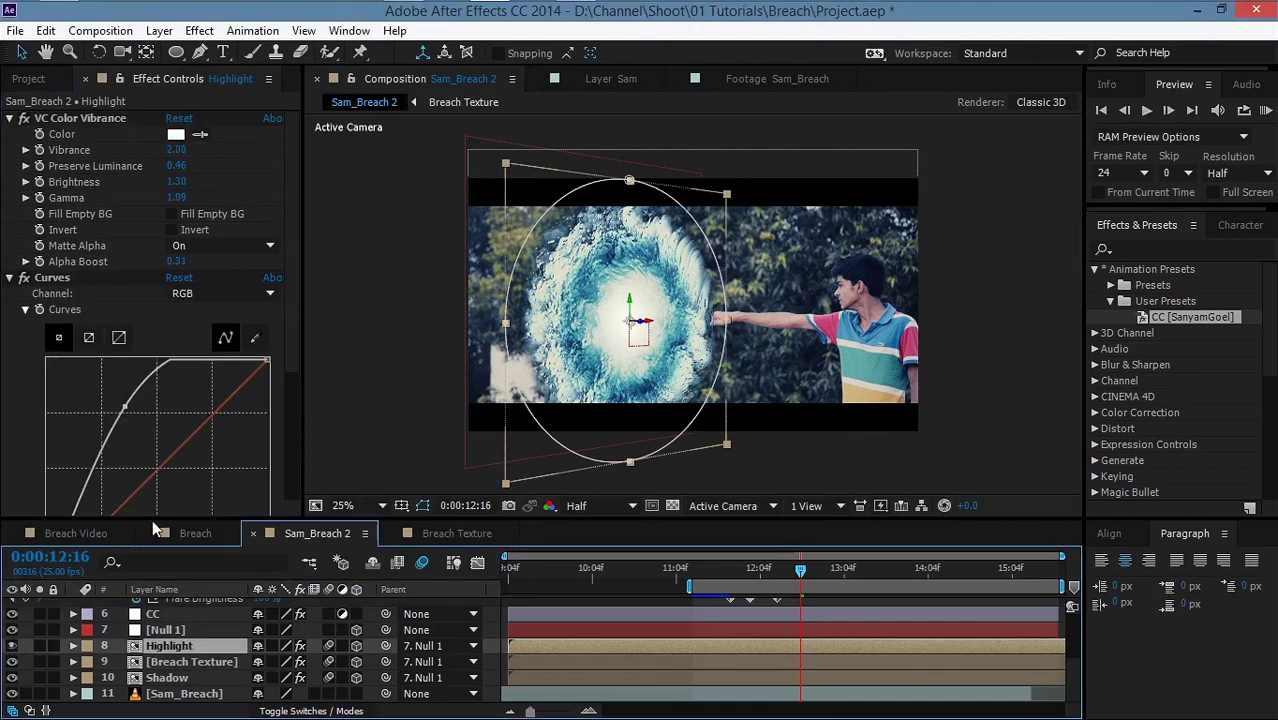
pyautogui.click(9, 278)
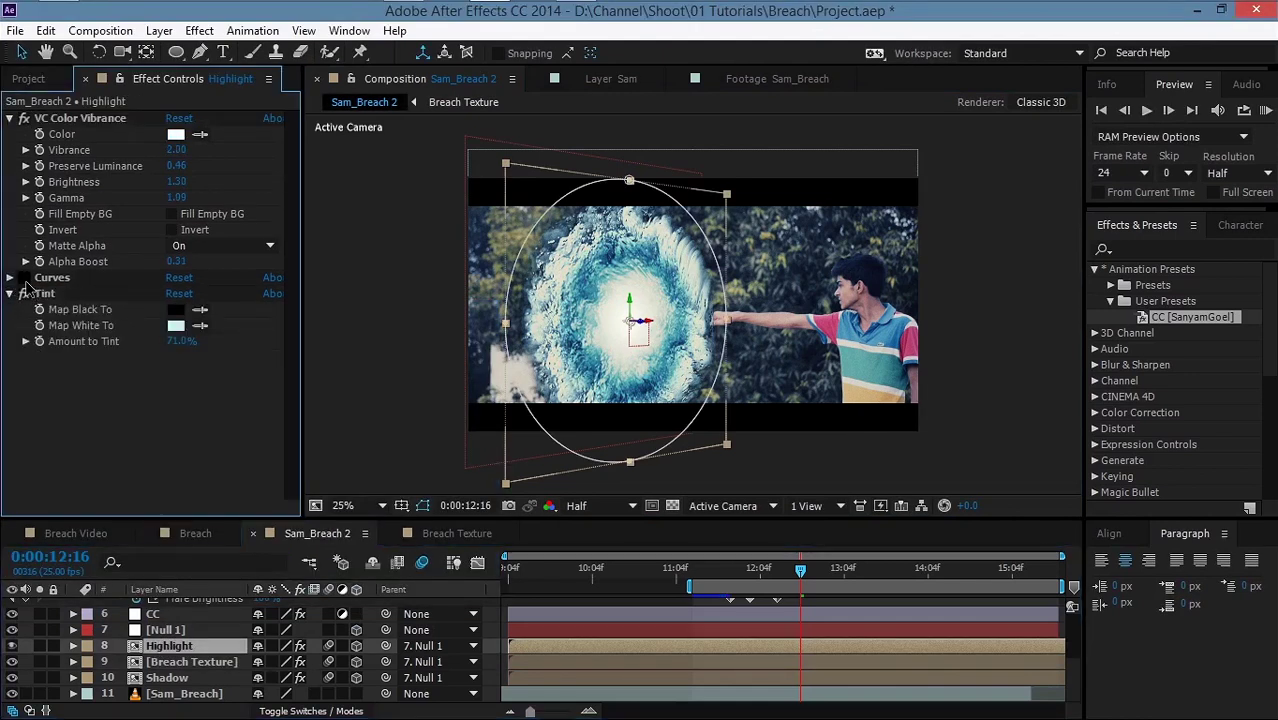
pyautogui.click(10, 278)
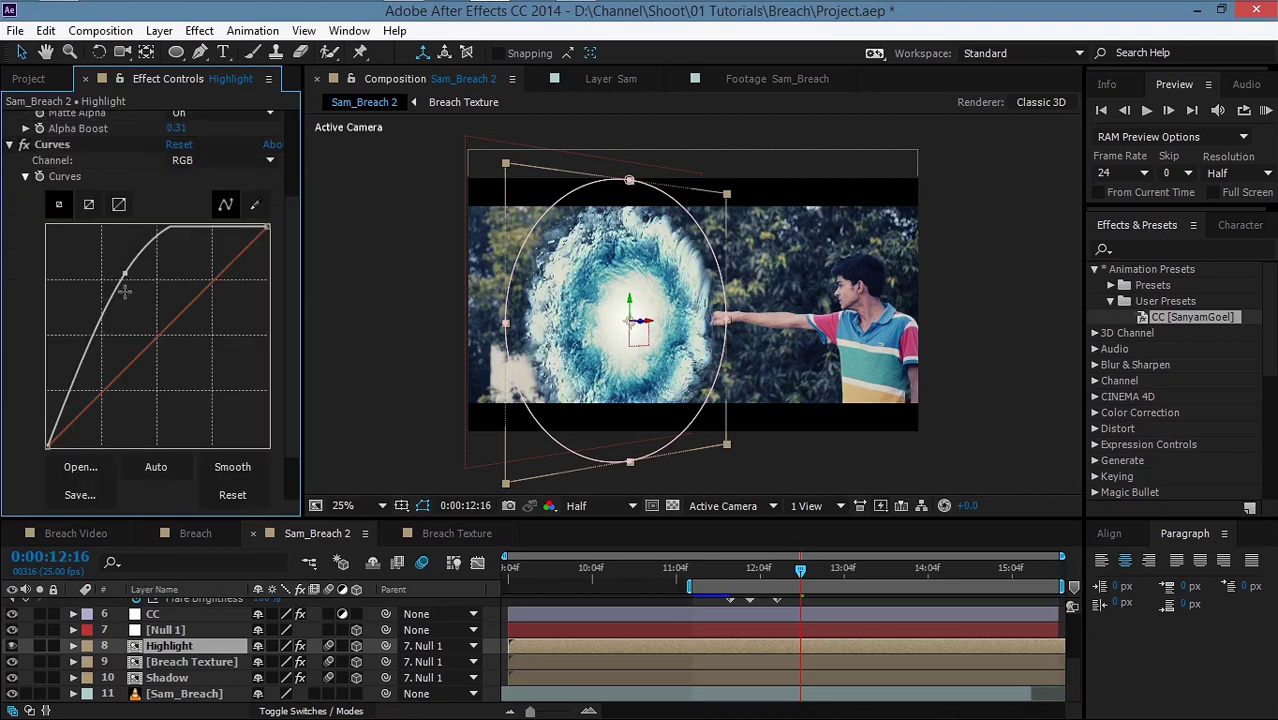
pyautogui.click(10, 145)
pyautogui.click(314, 545)
pyautogui.press('m')
pyautogui.press('m')
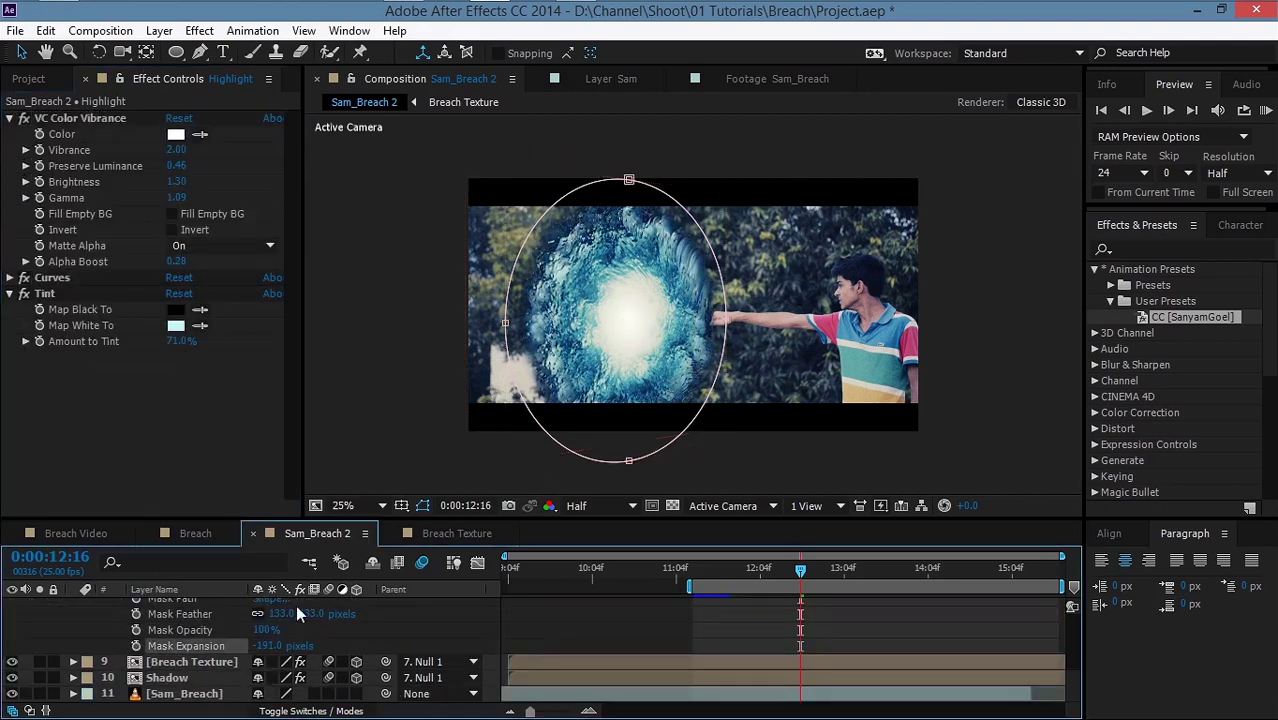
# Step: Raise the Highlight layer's Alpha Boost to 0.60 and hide its mask properties
pyautogui.press('m')
pyautogui.press('m')
pyautogui.click(9, 278)
pyautogui.click(9, 278)
# Step: At 0:00:11:15 in Sam_Breach 2, create a black composition-size solid named hand
pyautogui.moveTo(717, 570)
pyautogui.mouseDown()
pyautogui.moveTo(697, 577)
pyautogui.moveTo(714, 574)
pyautogui.mouseUp()
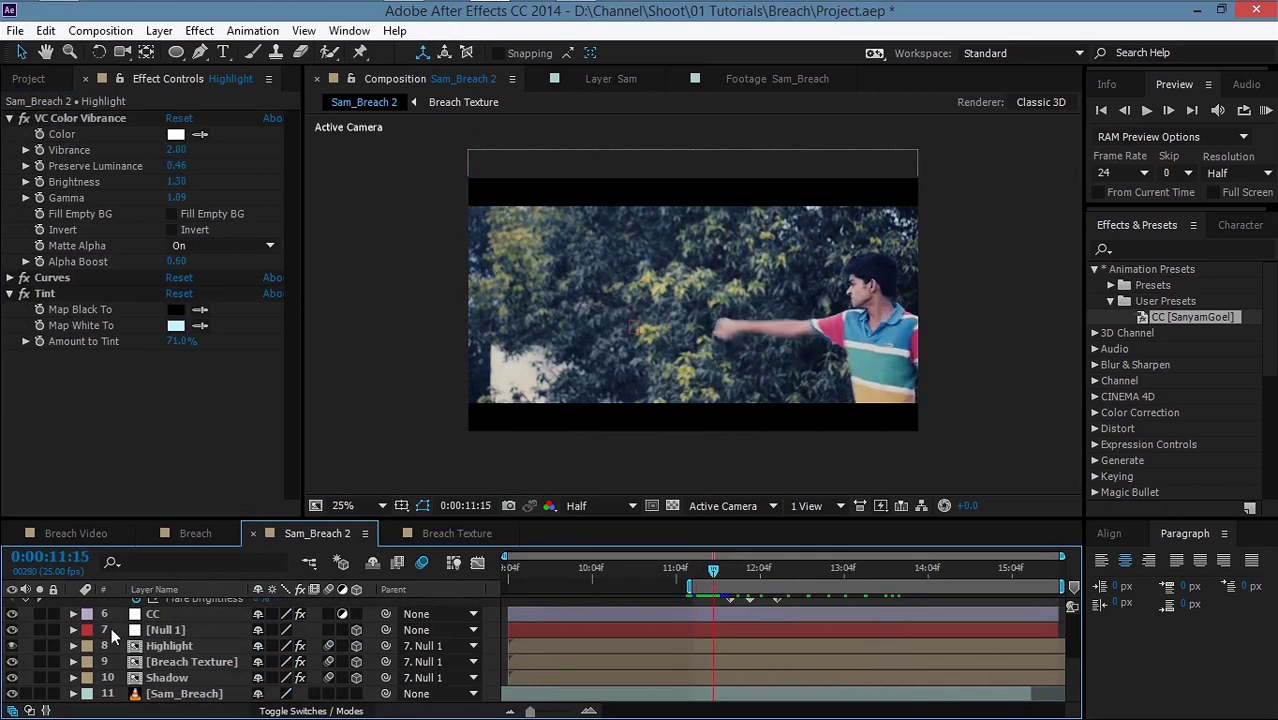
pyautogui.rightClick(32, 632)
pyautogui.moveTo(86, 428)
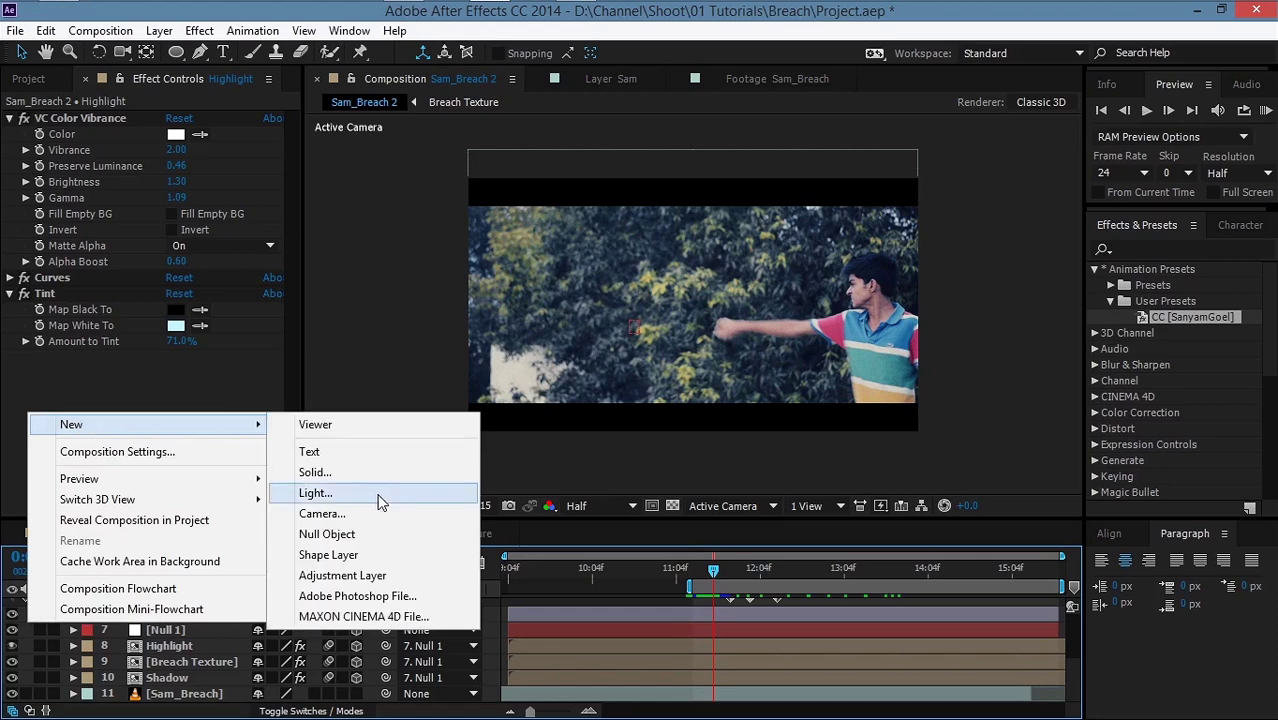
pyautogui.click(375, 468)
pyautogui.write('h')
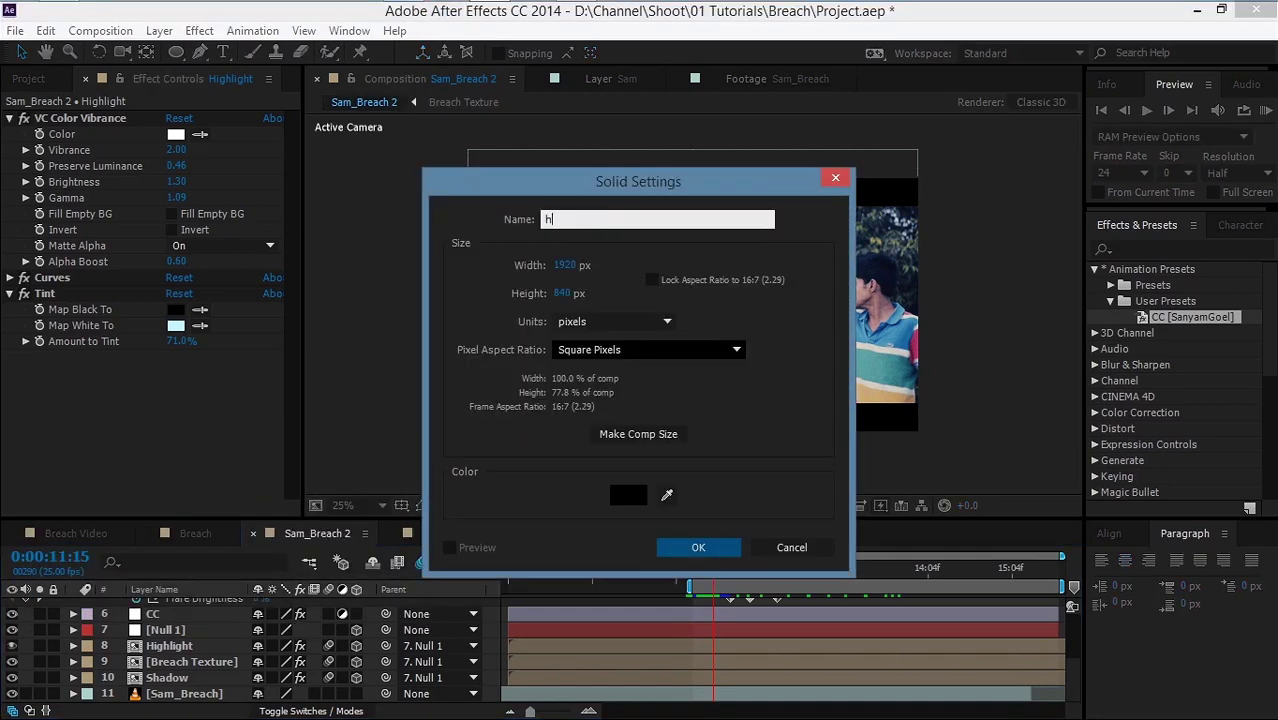
pyautogui.write('and')
pyautogui.press('Return')
pyautogui.hotkey('ctrl', 'shift', 'y')
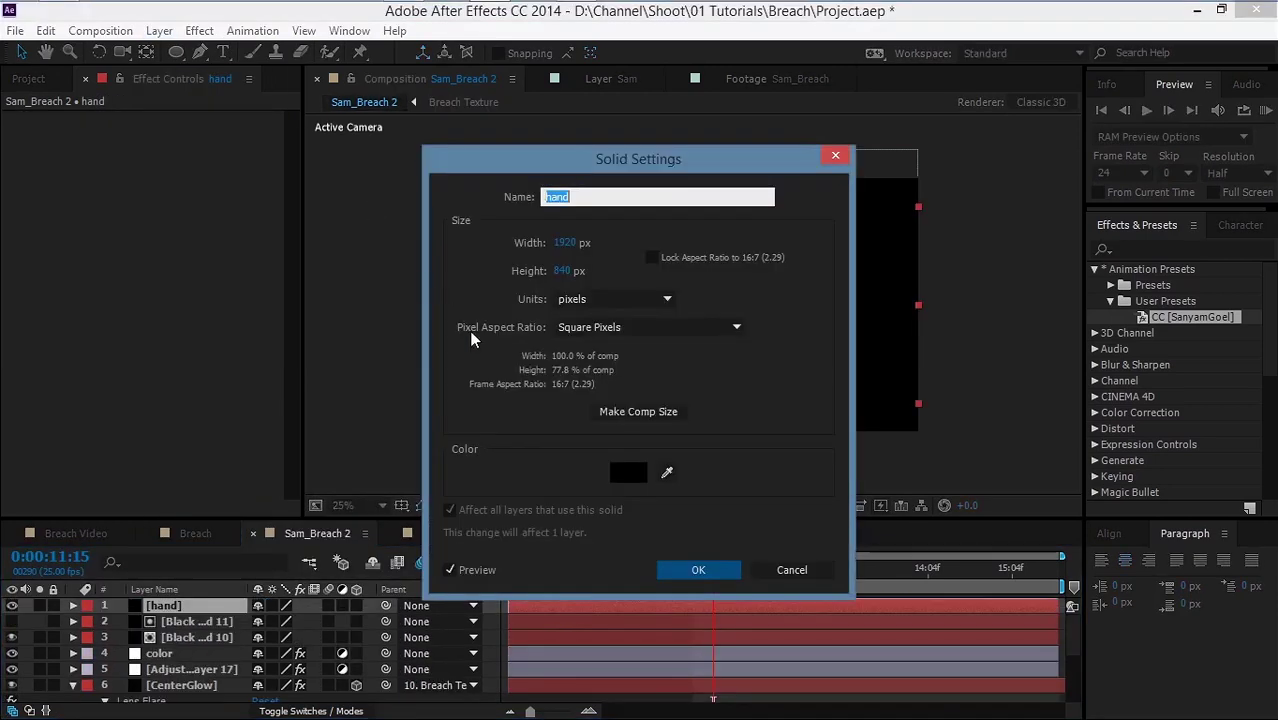
pyautogui.click(606, 415)
pyautogui.click(727, 569)
# Step: Apply Fractal Noise to the hand layer and set its Contrast to 137
pyautogui.click(200, 31)
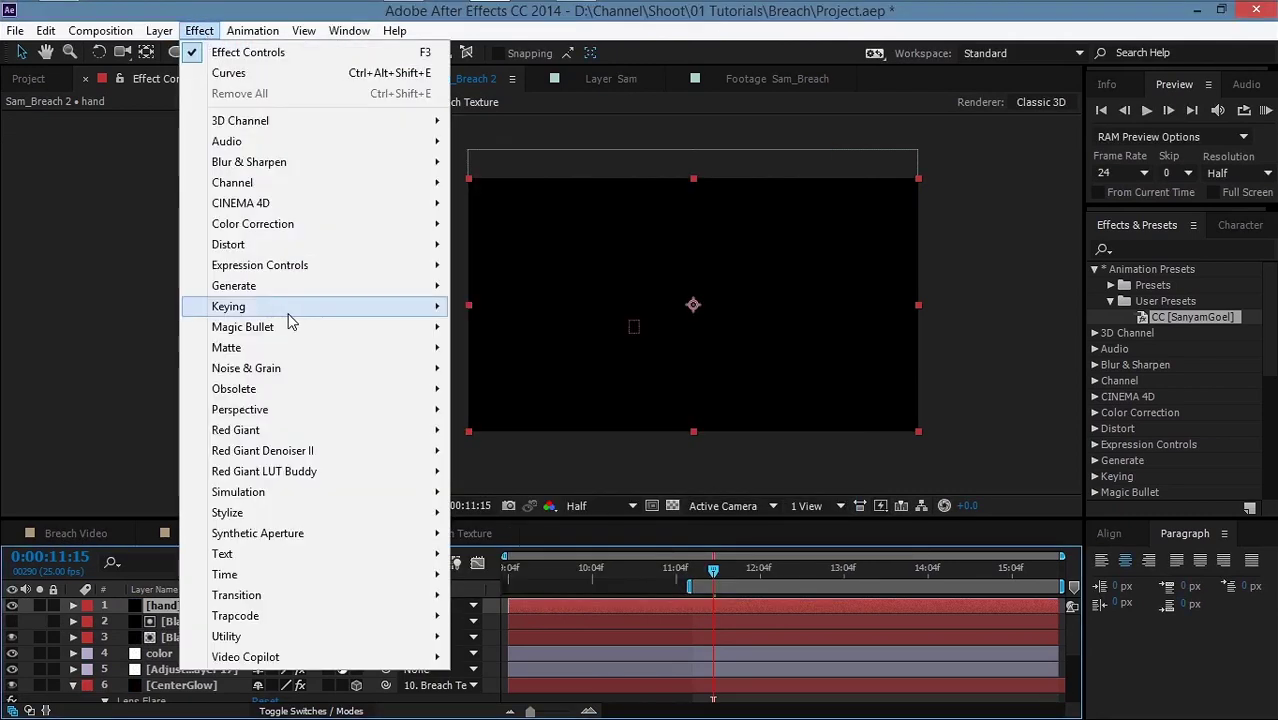
pyautogui.press('Escape')
pyautogui.press('Escape')
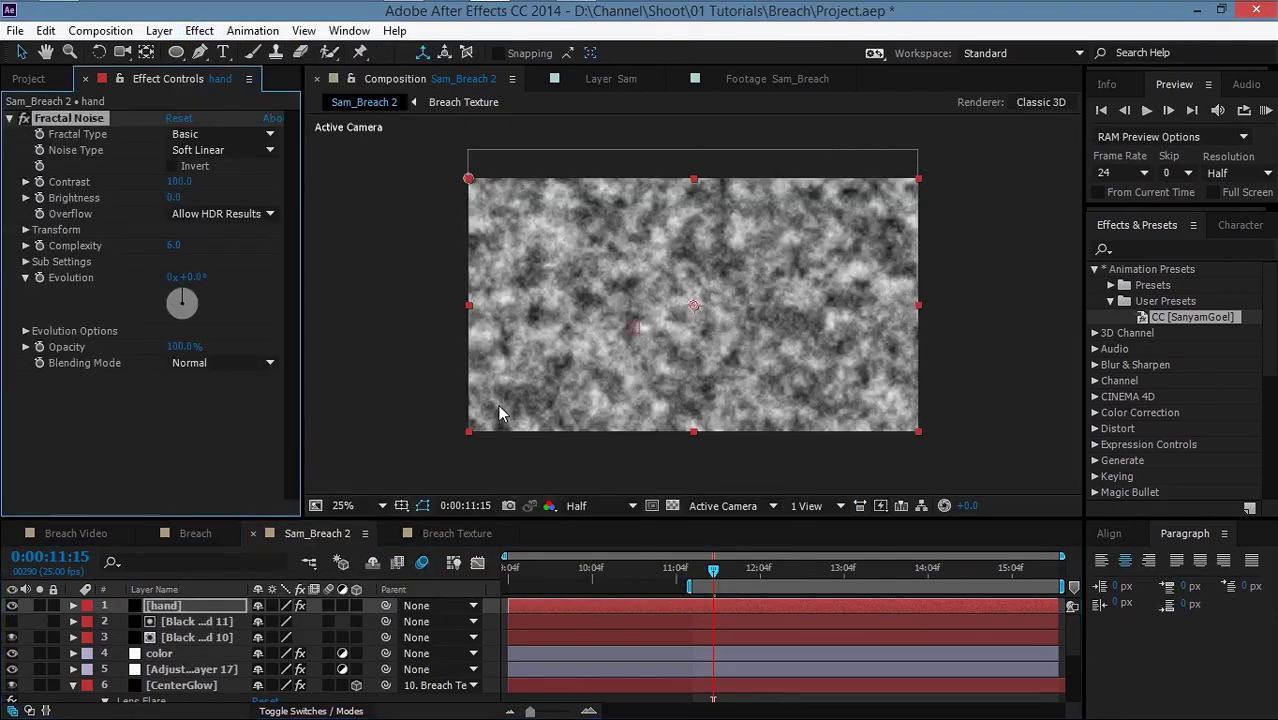
pyautogui.moveTo(208, 189)
pyautogui.mouseDown()
pyautogui.moveTo(228, 189)
pyautogui.moveTo(189, 197)
pyautogui.mouseUp()
pyautogui.hotkey('ctrl', '`')
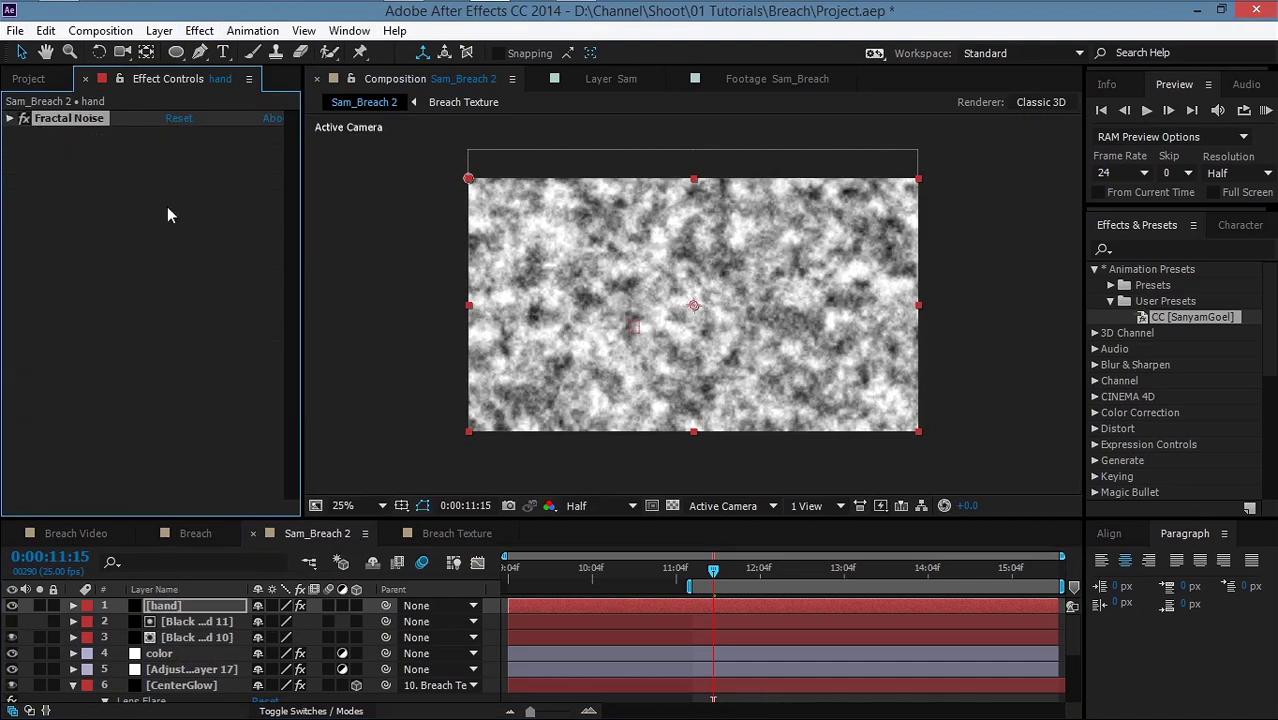
# Step: Add VC Color Vibrance to the hand layer with the light blue color 3FBDFF
pyautogui.click(199, 30)
pyautogui.moveTo(330, 657)
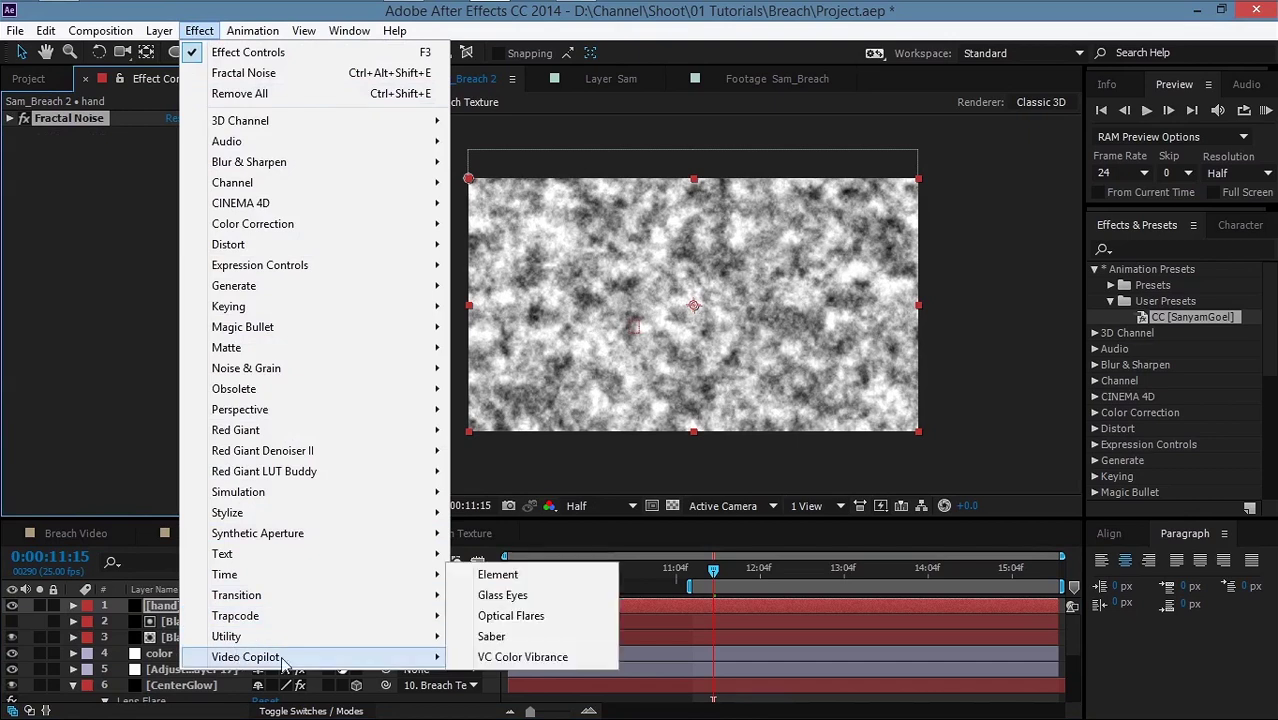
pyautogui.click(483, 657)
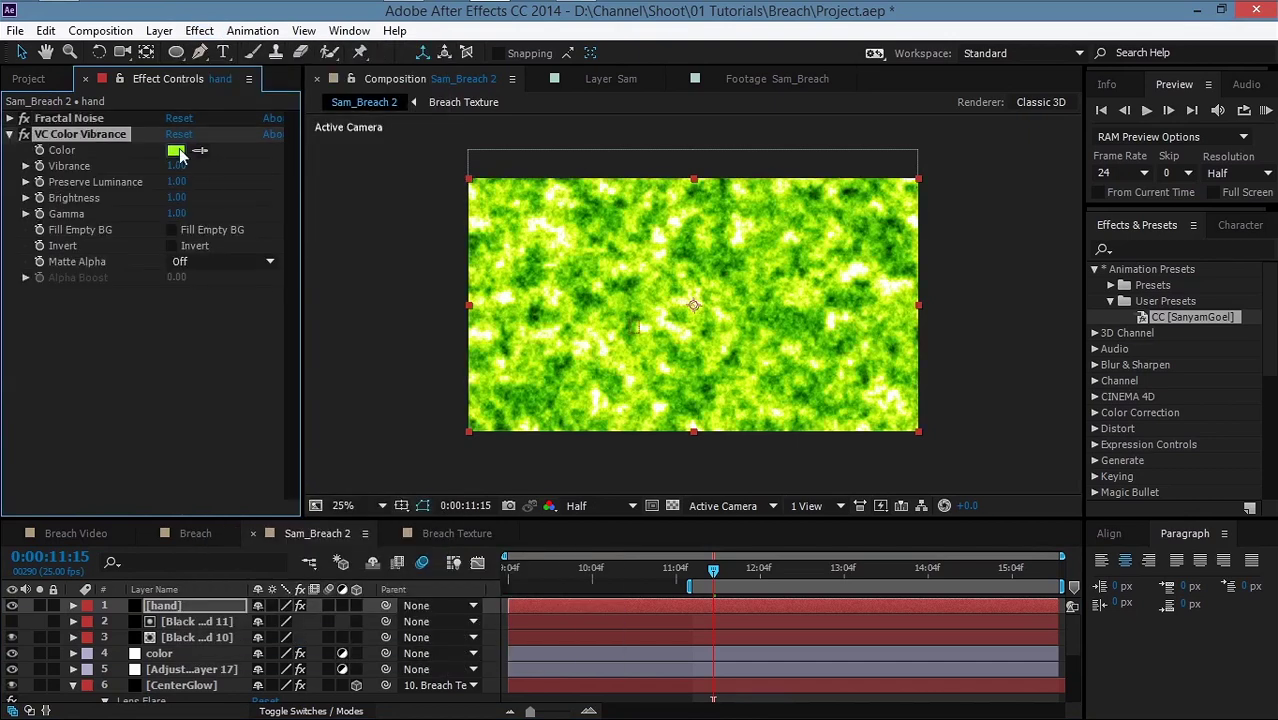
pyautogui.click(176, 150)
pyautogui.moveTo(290, 436); pyautogui.dragTo(290, 456)
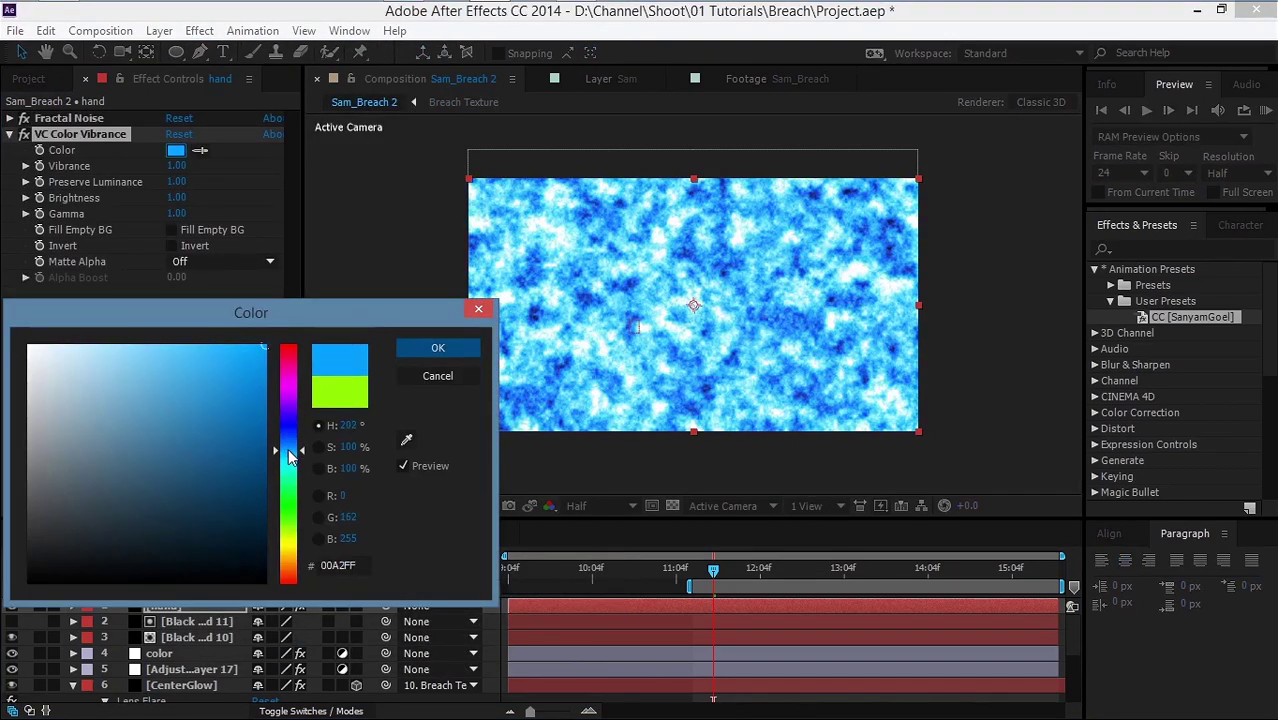
pyautogui.moveTo(212, 362); pyautogui.dragTo(205, 337)
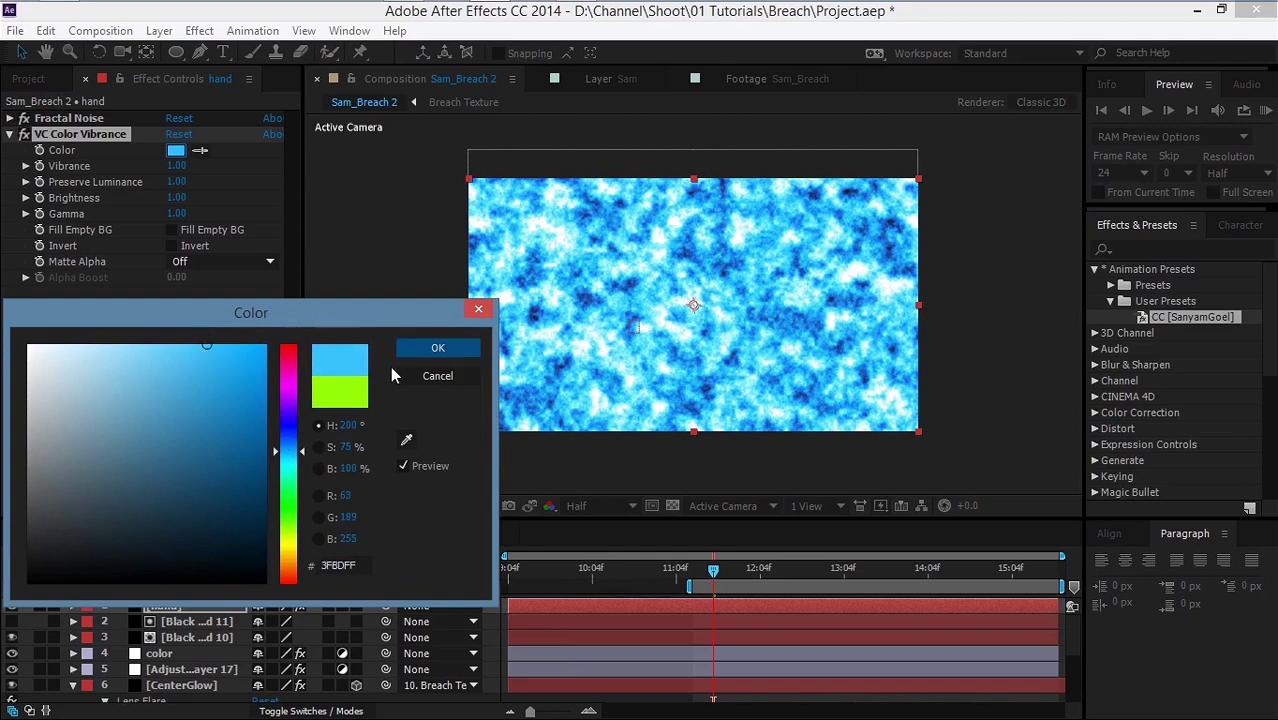
pyautogui.click(412, 348)
# Step: Add a Glow with a radius of 540 to the hand layer, and set its Fractal Noise Brightness to 3
pyautogui.click(199, 30)
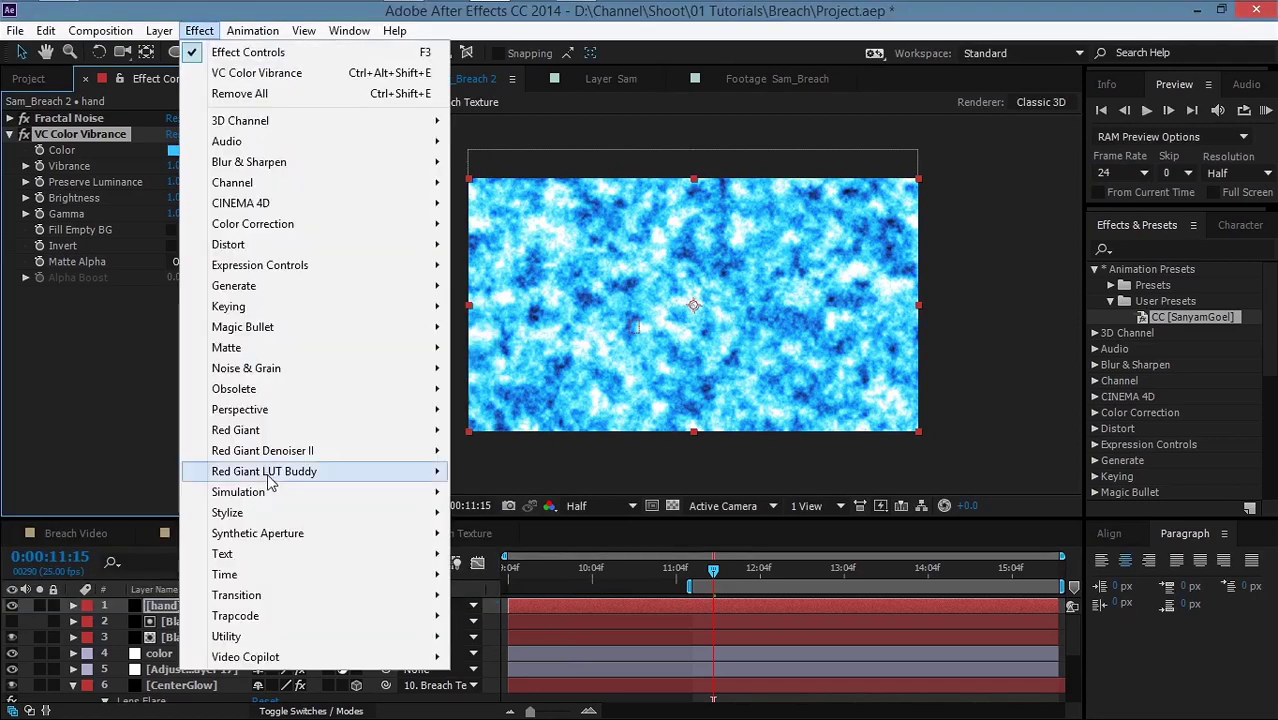
pyautogui.moveTo(250, 514)
pyautogui.click(522, 350)
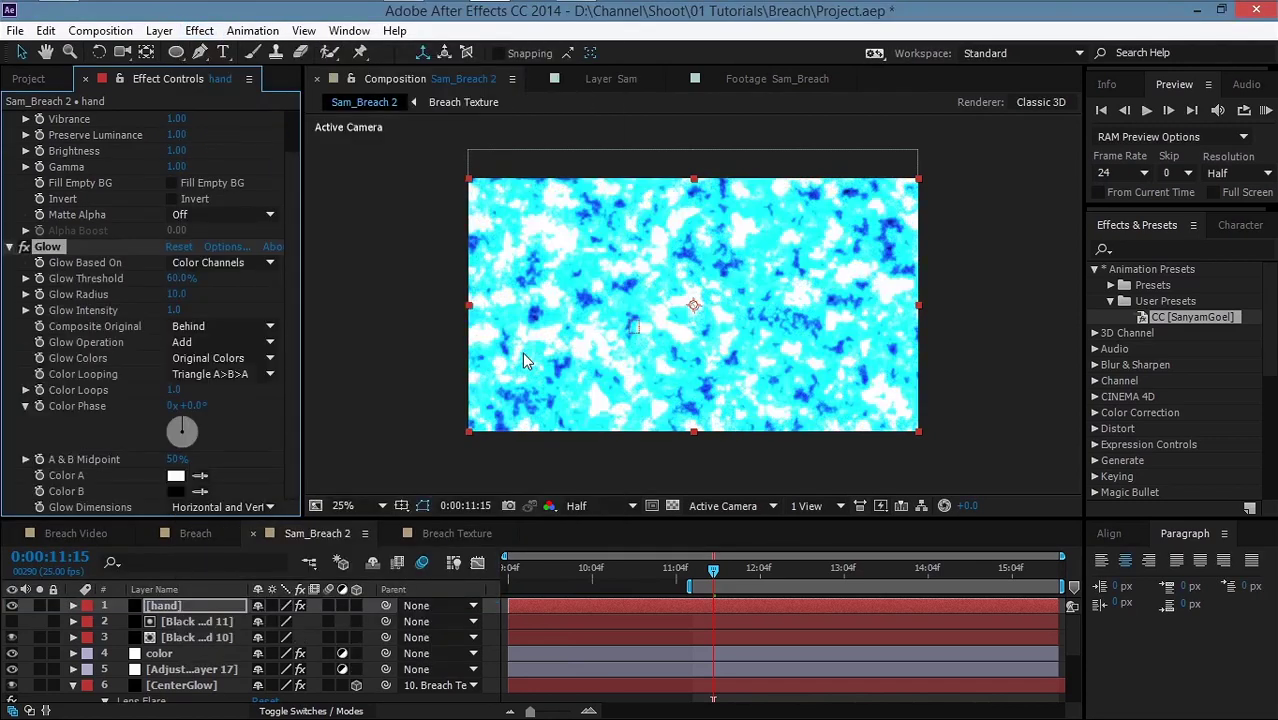
pyautogui.moveTo(176, 294); pyautogui.dragTo(349, 306)
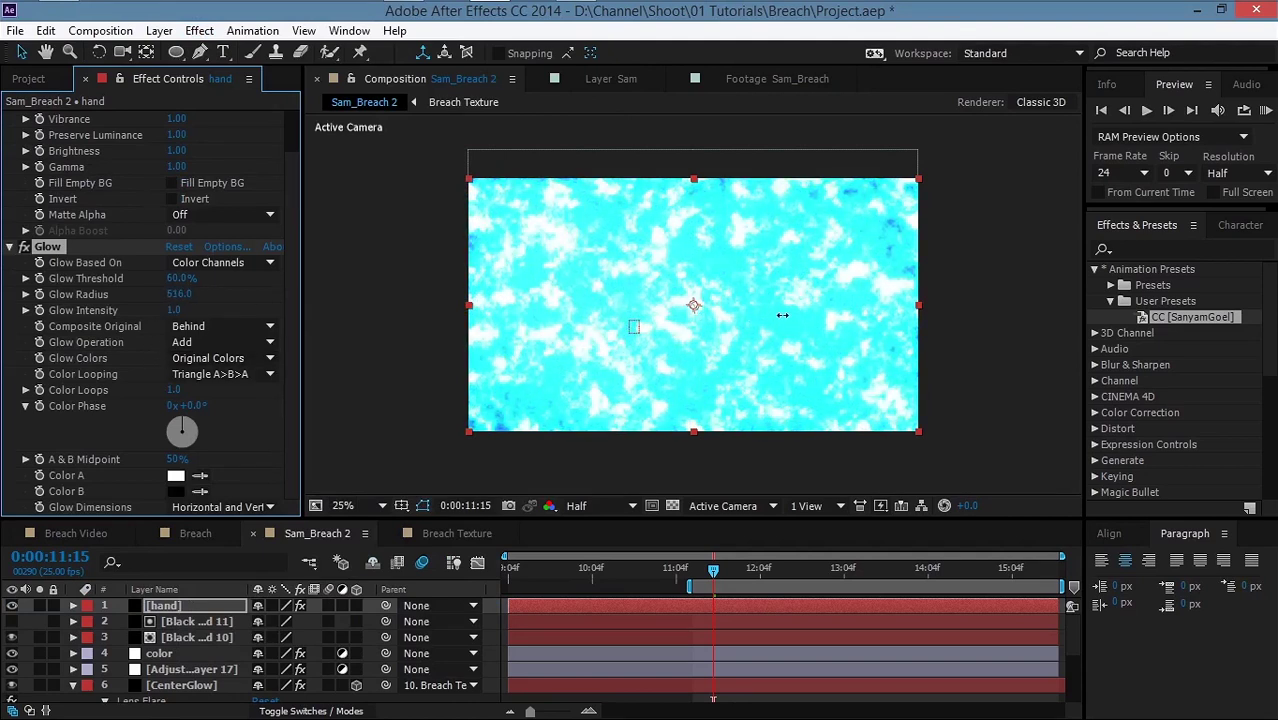
pyautogui.scroll(2, 185, 172)
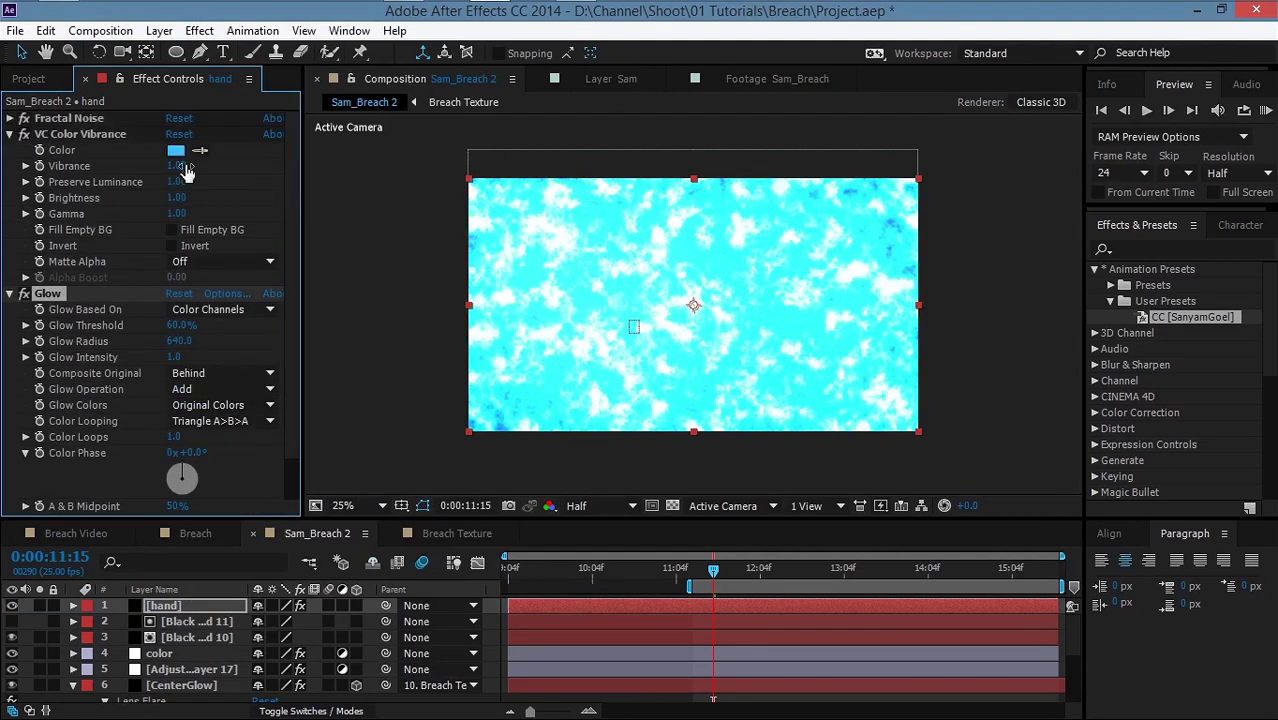
pyautogui.click(10, 118)
pyautogui.moveTo(178, 196); pyautogui.dragTo(165, 196)
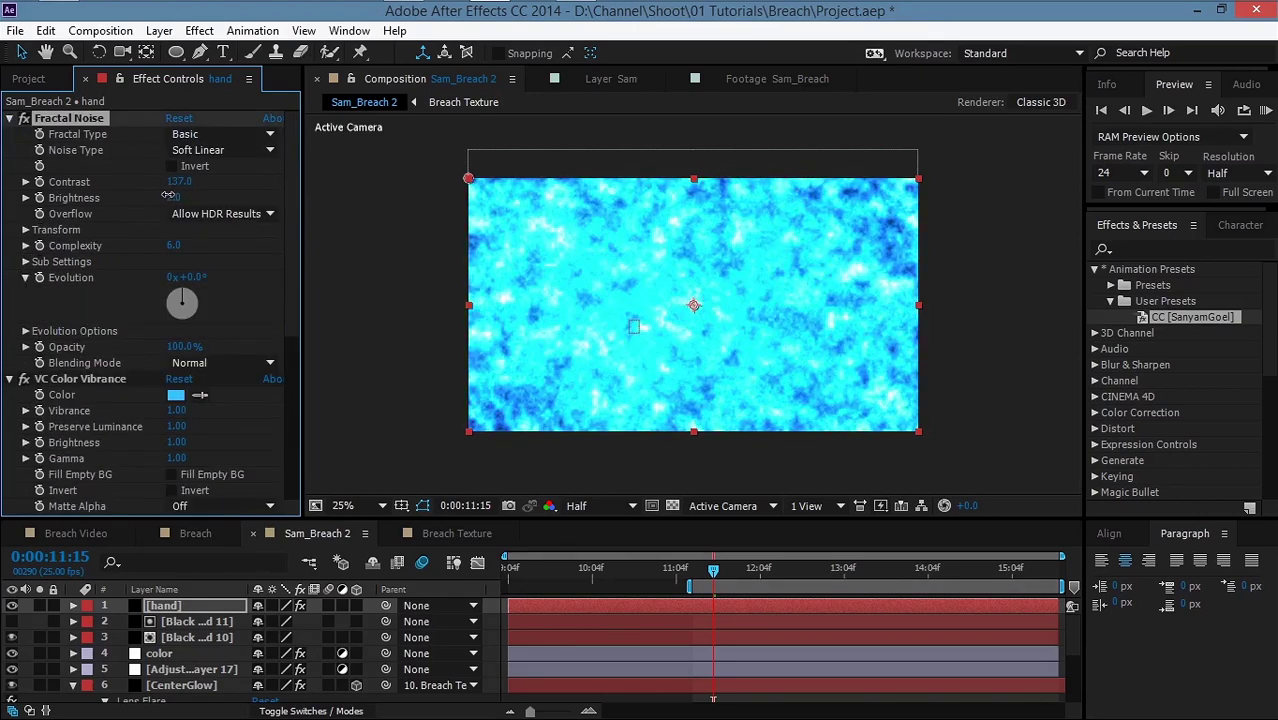
# Step: Set the hand layer's blending mode to Screen after trying Add, and hide the layer
pyautogui.press('F4')
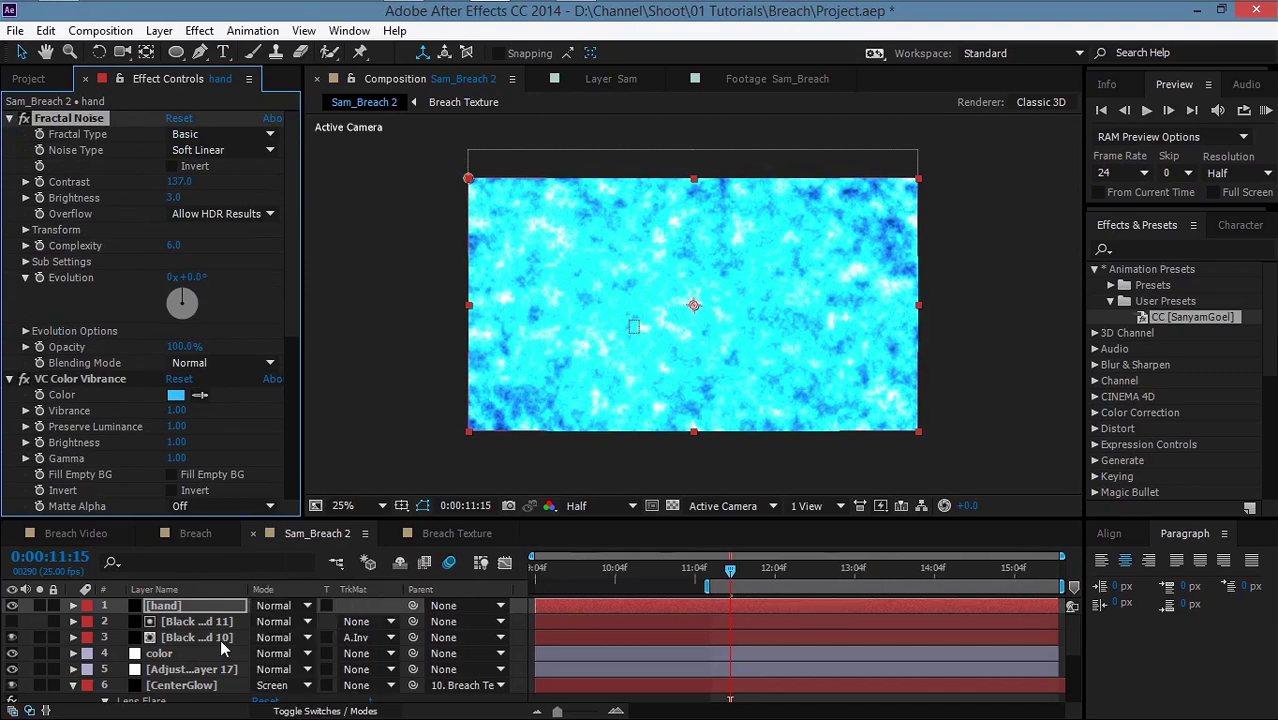
pyautogui.click(285, 605)
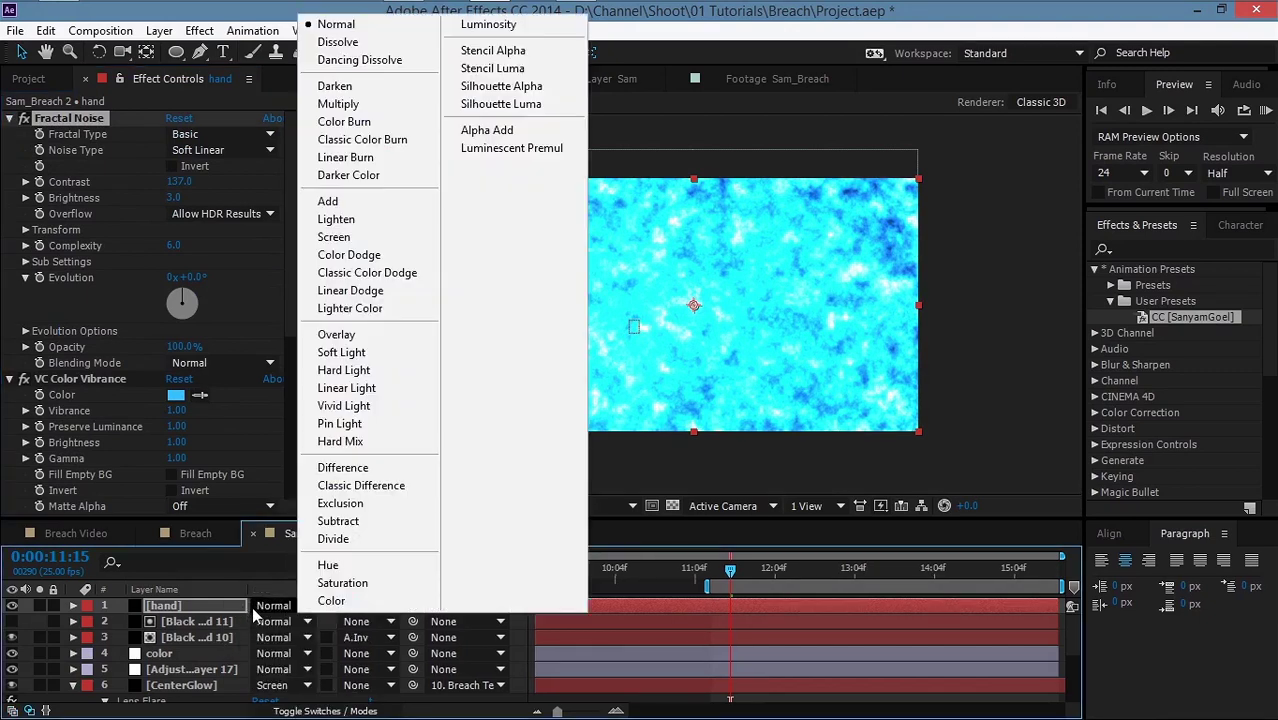
pyautogui.click(365, 202)
pyautogui.click(294, 610)
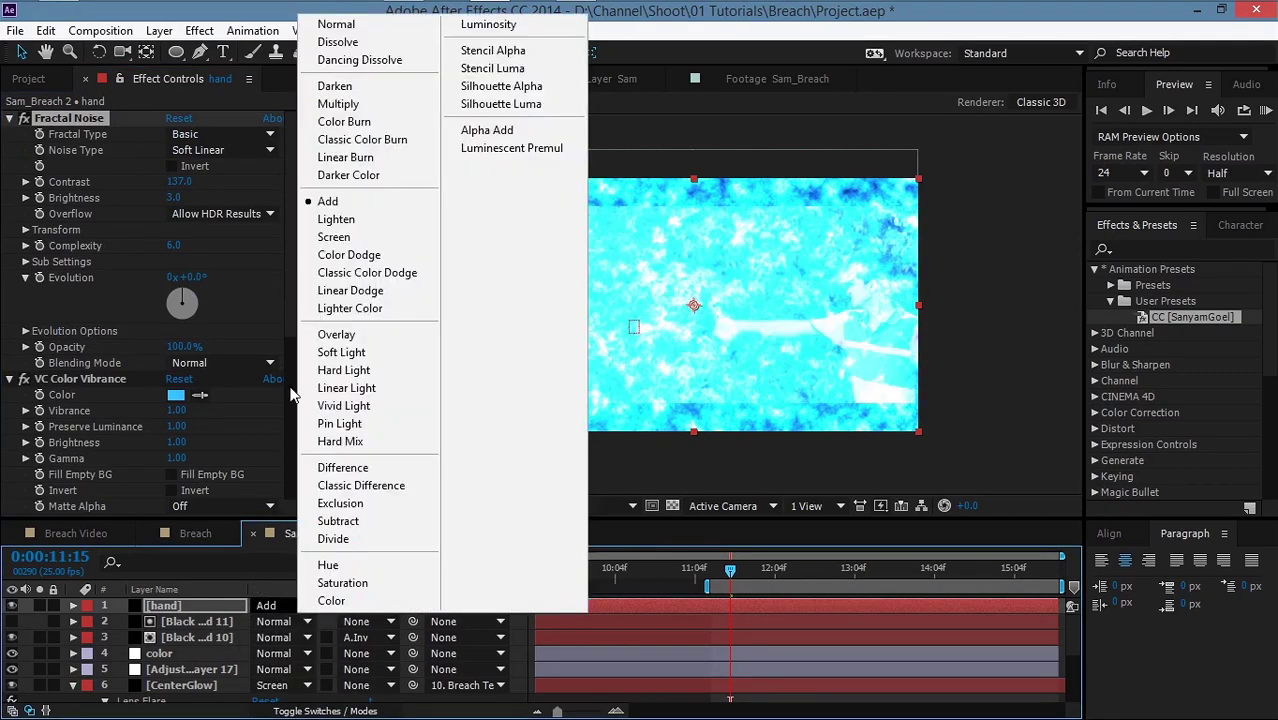
pyautogui.click(338, 238)
pyautogui.click(78, 253)
pyautogui.click(68, 608)
pyautogui.click(12, 605)
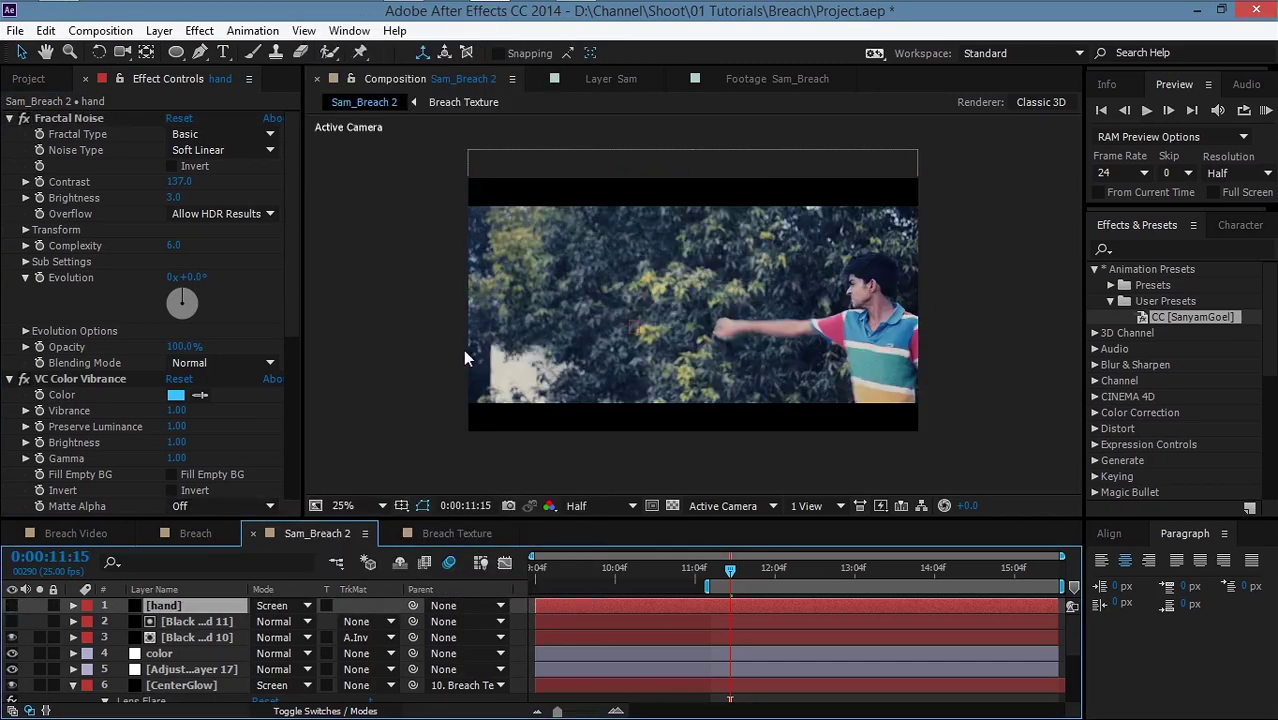
# Step: At 0:00:12:20, draw a closed Pen mask from the portal's center to the fist, and move the visible hand layer below the Adjustment Layer 17
pyautogui.click(200, 54)
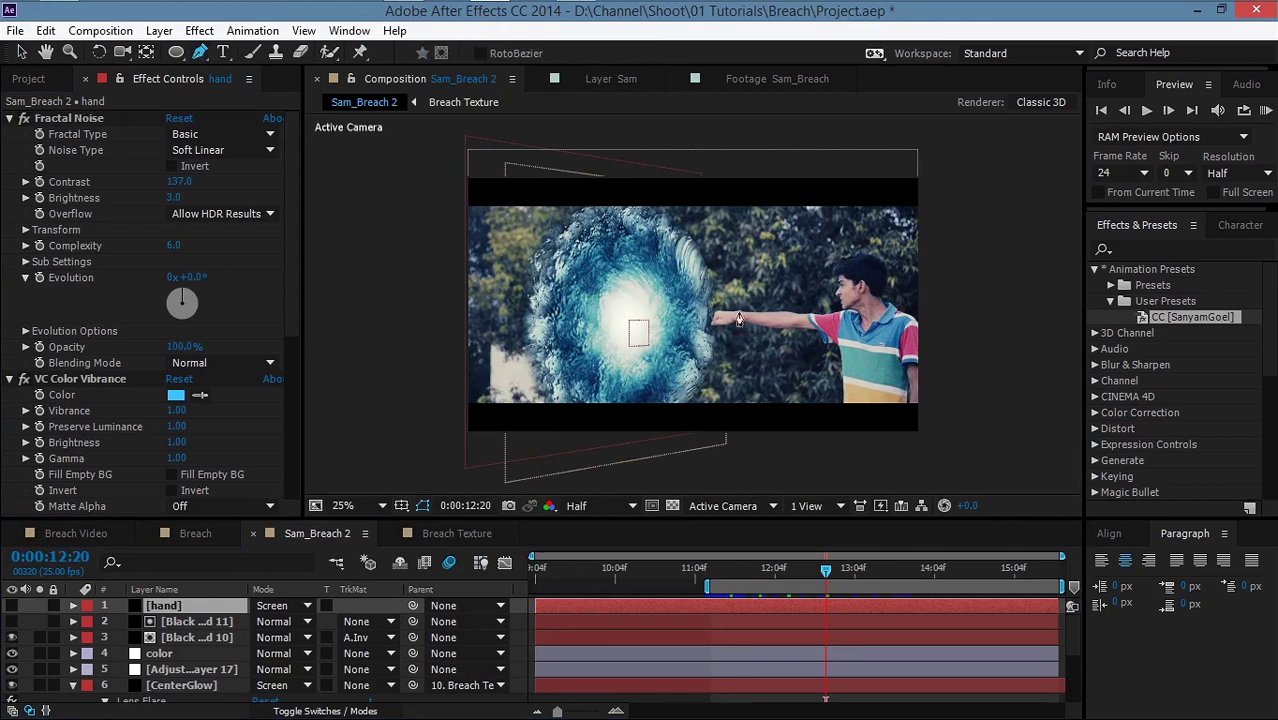
pyautogui.click(728, 314)
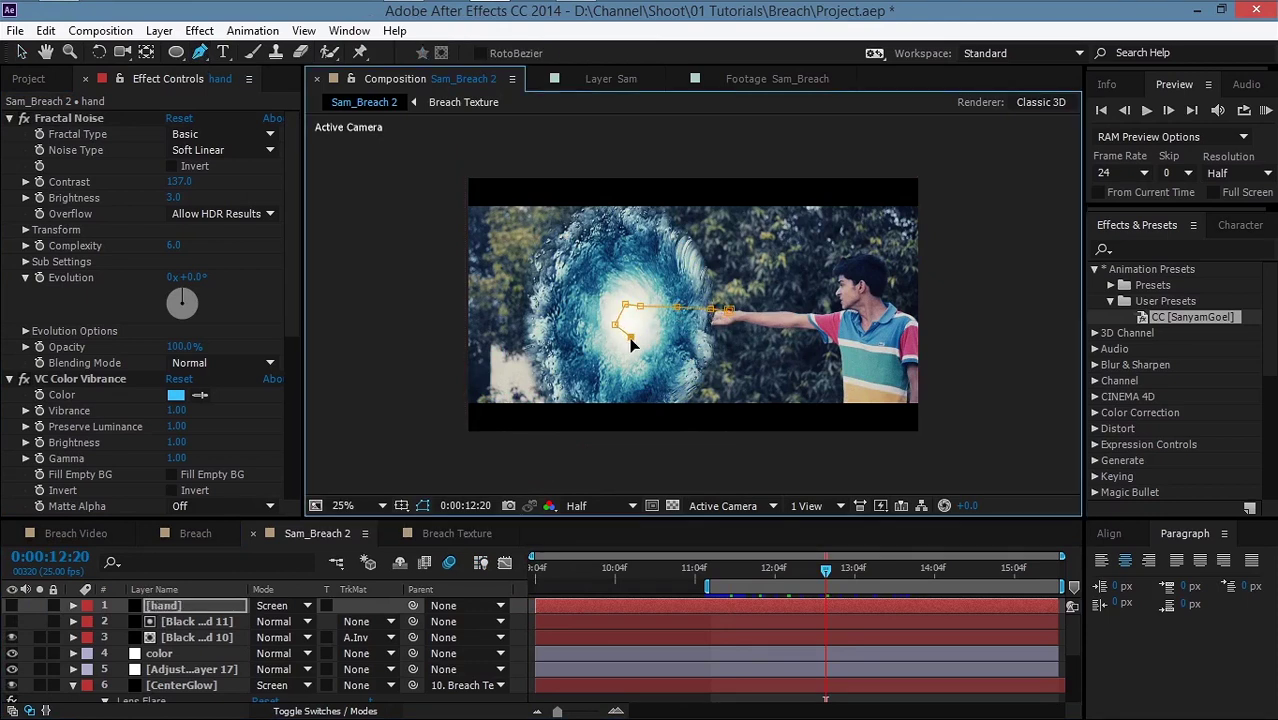
pyautogui.click(11, 606)
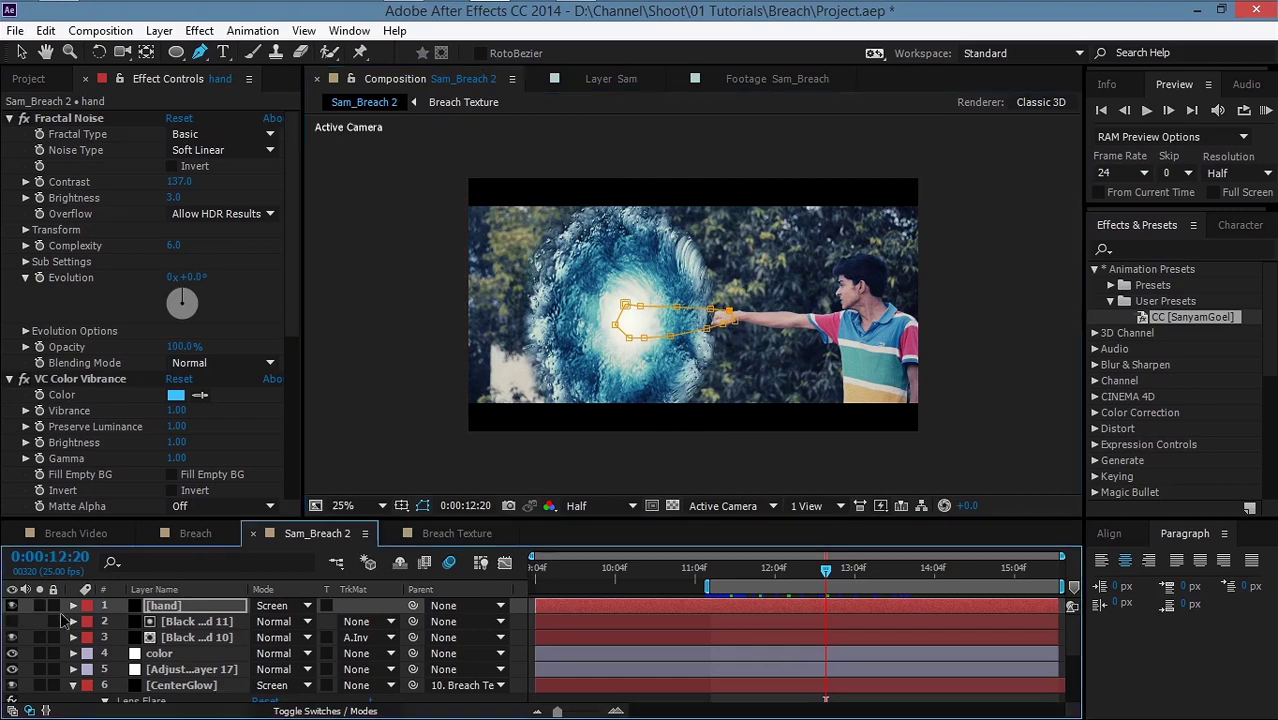
pyautogui.moveTo(180, 607); pyautogui.dragTo(190, 672)
# Step: Set the hand layer's Mask Feather to 55 pixels and its Fractal Noise Contrast to 84 and Brightness to 46
pyautogui.press('f')
pyautogui.moveTo(292, 693); pyautogui.dragTo(320, 693)
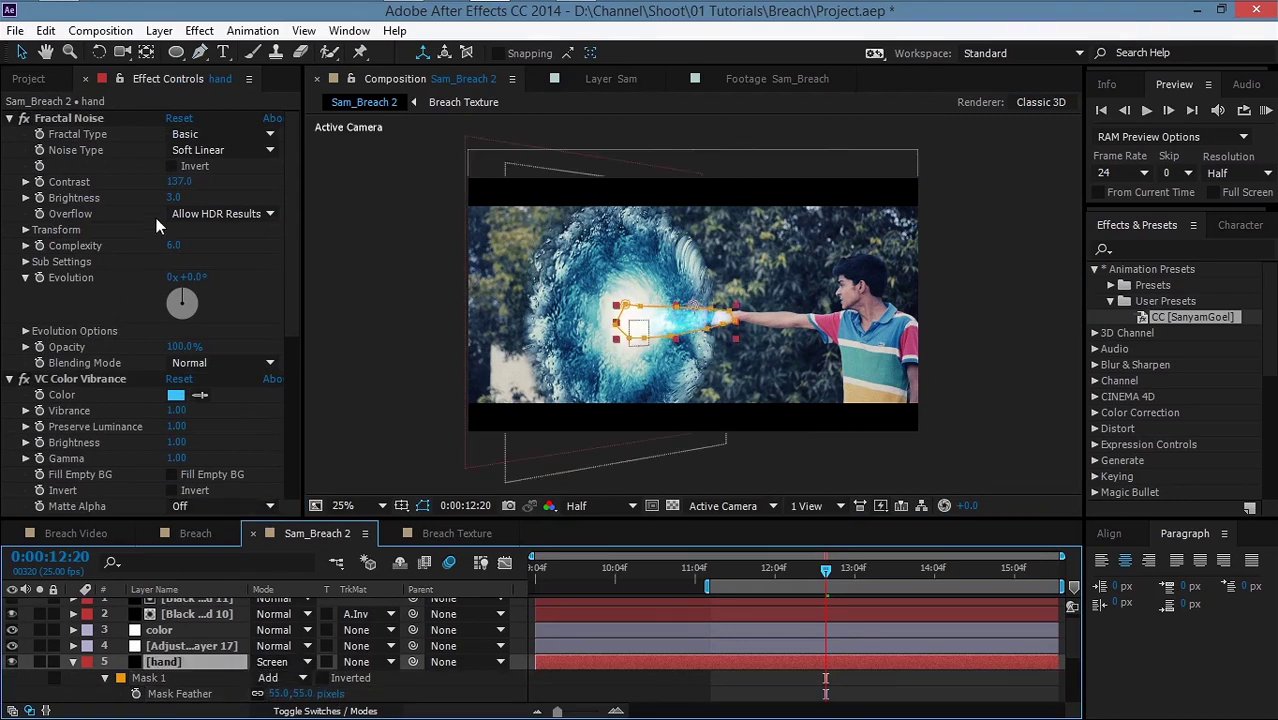
pyautogui.moveTo(178, 187); pyautogui.dragTo(200, 188)
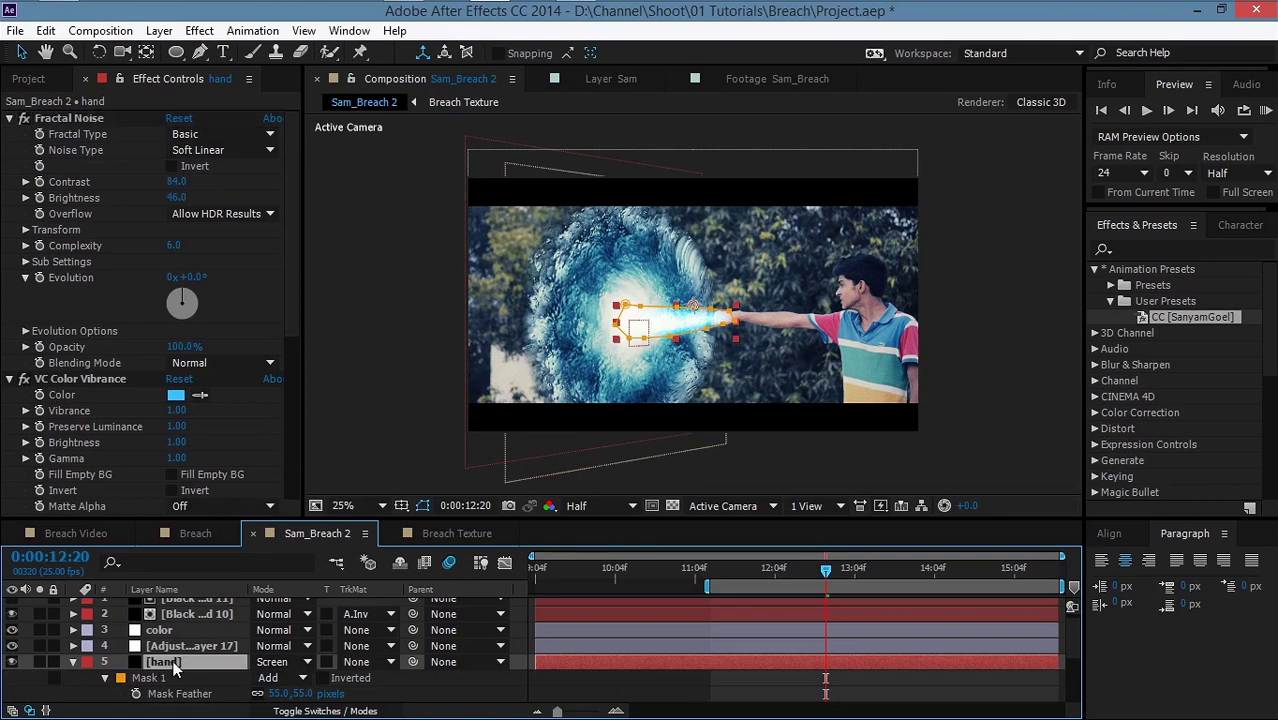
# Step: Keyframe the hand layer's Mask Path from 0:00:12:20 back through 0:00:12:08 and earlier frames, fitting the mask to the moving fist
pyautogui.click(184, 652)
pyautogui.click(183, 660)
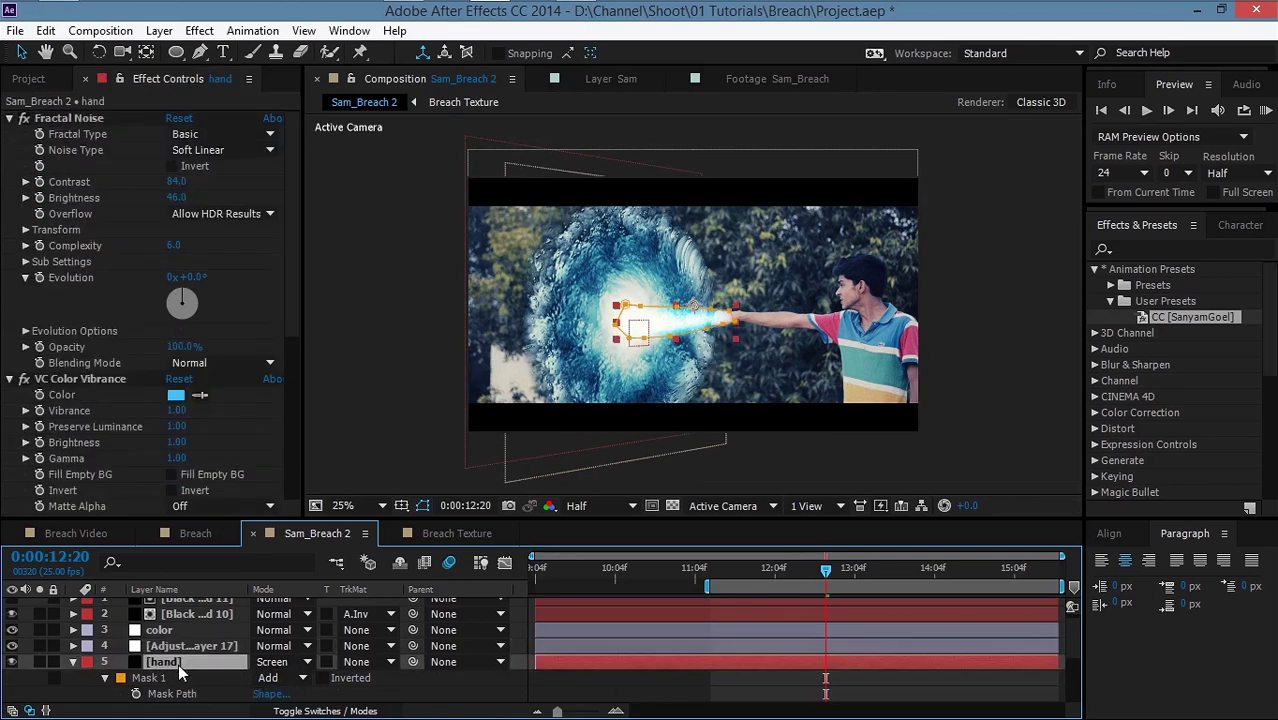
pyautogui.click(136, 695)
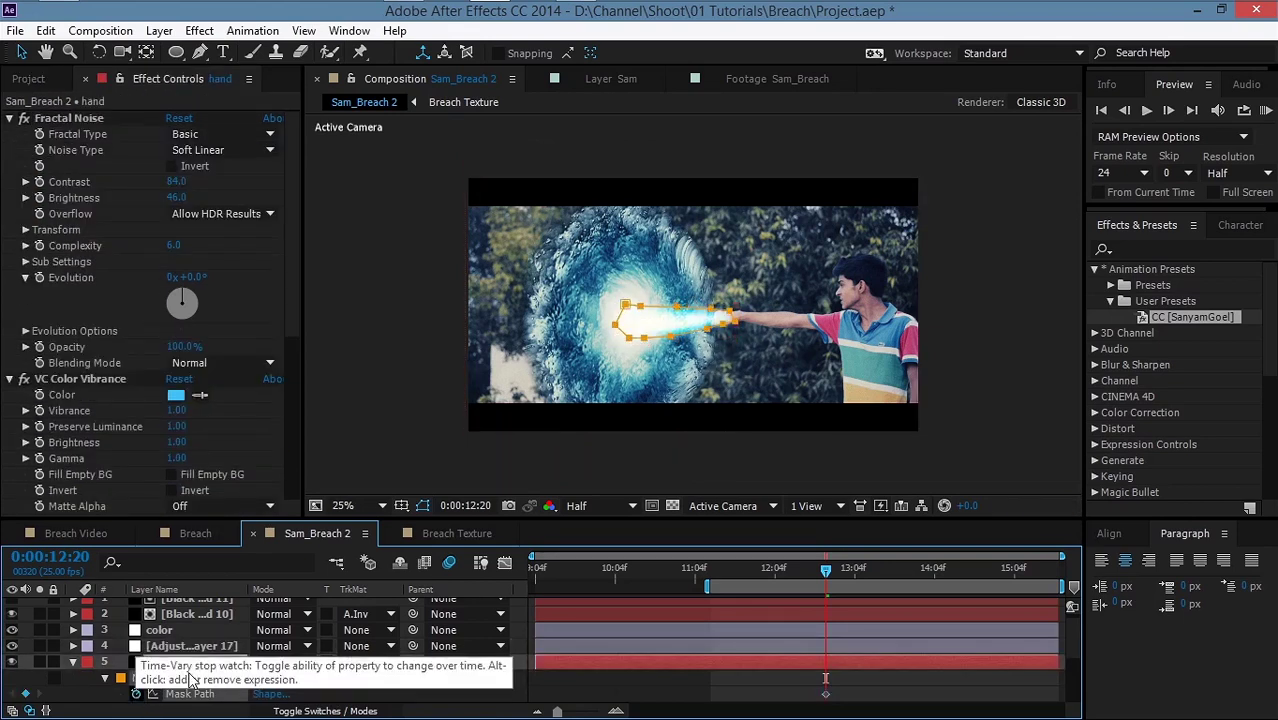
pyautogui.click(803, 570)
pyautogui.click(787, 568)
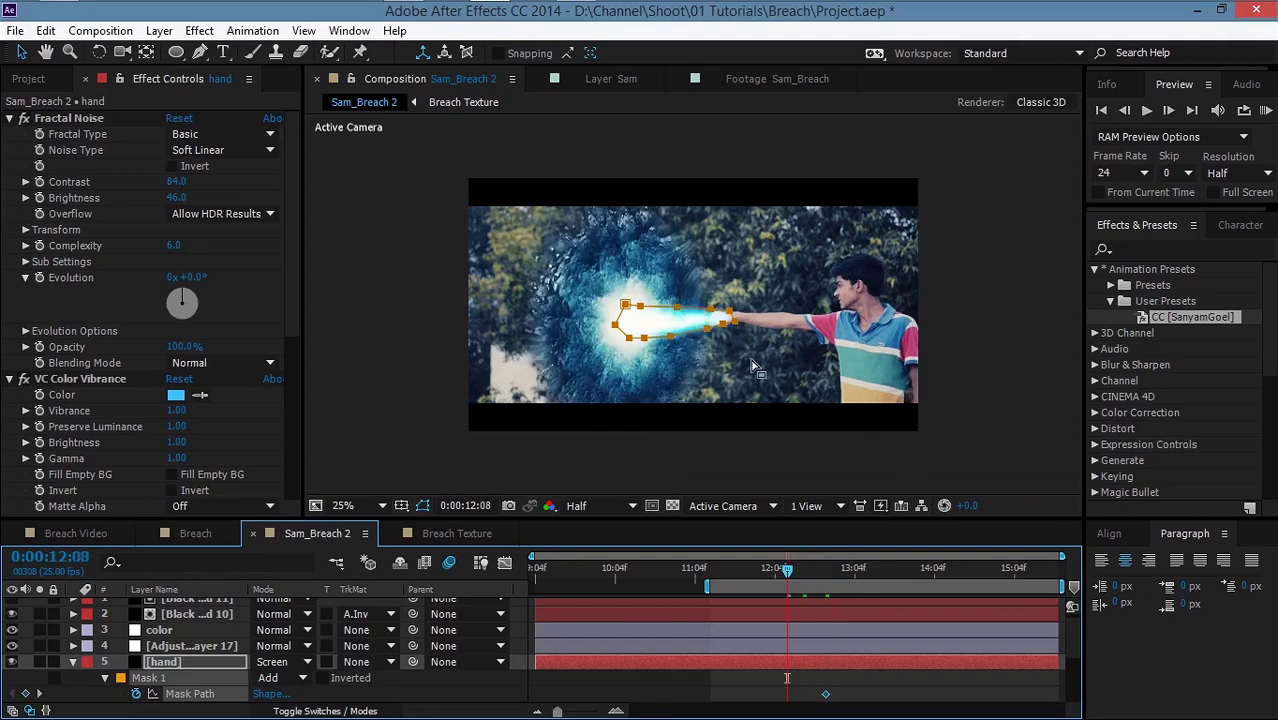
pyautogui.scroll(1, 752, 366)
pyautogui.click(733, 568)
pyautogui.click(781, 568)
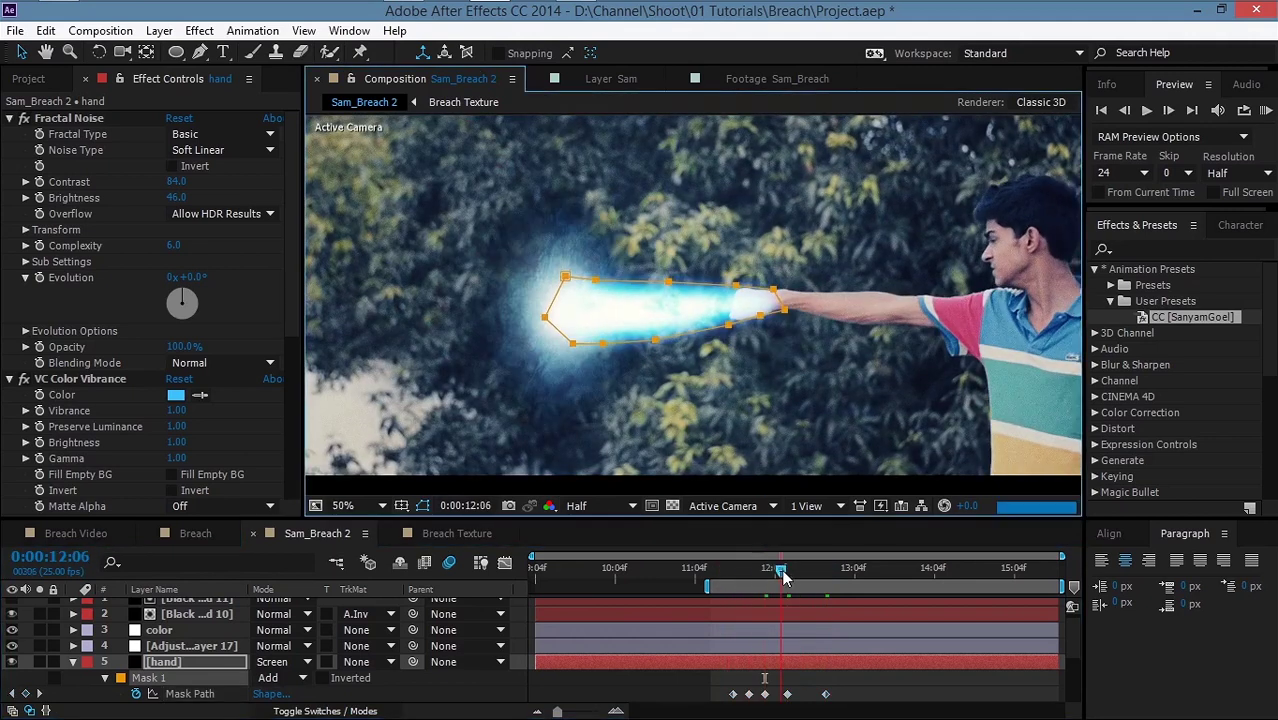
# Step: At 0:00:11:12, draw a rectangular mask over the portal end of the hand layer's beam and set it to Subtract
pyautogui.click(726, 570)
pyautogui.click(720, 578)
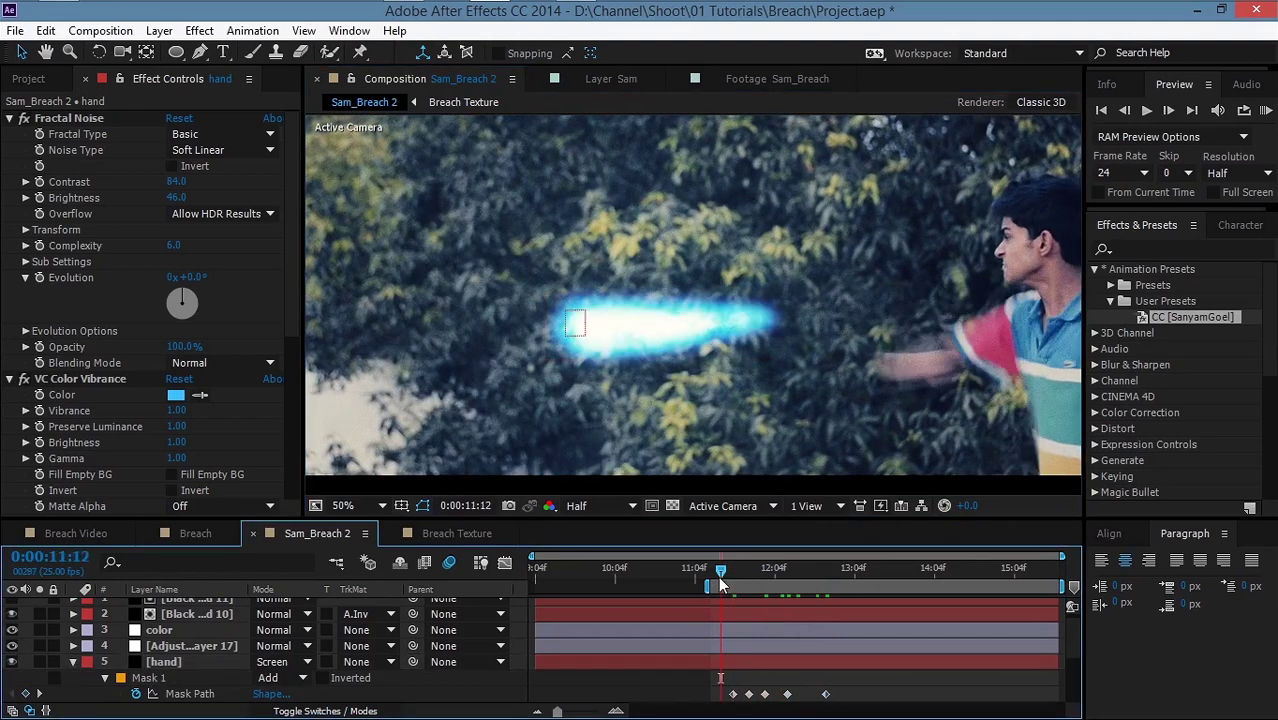
pyautogui.click(160, 662)
pyautogui.click(176, 52)
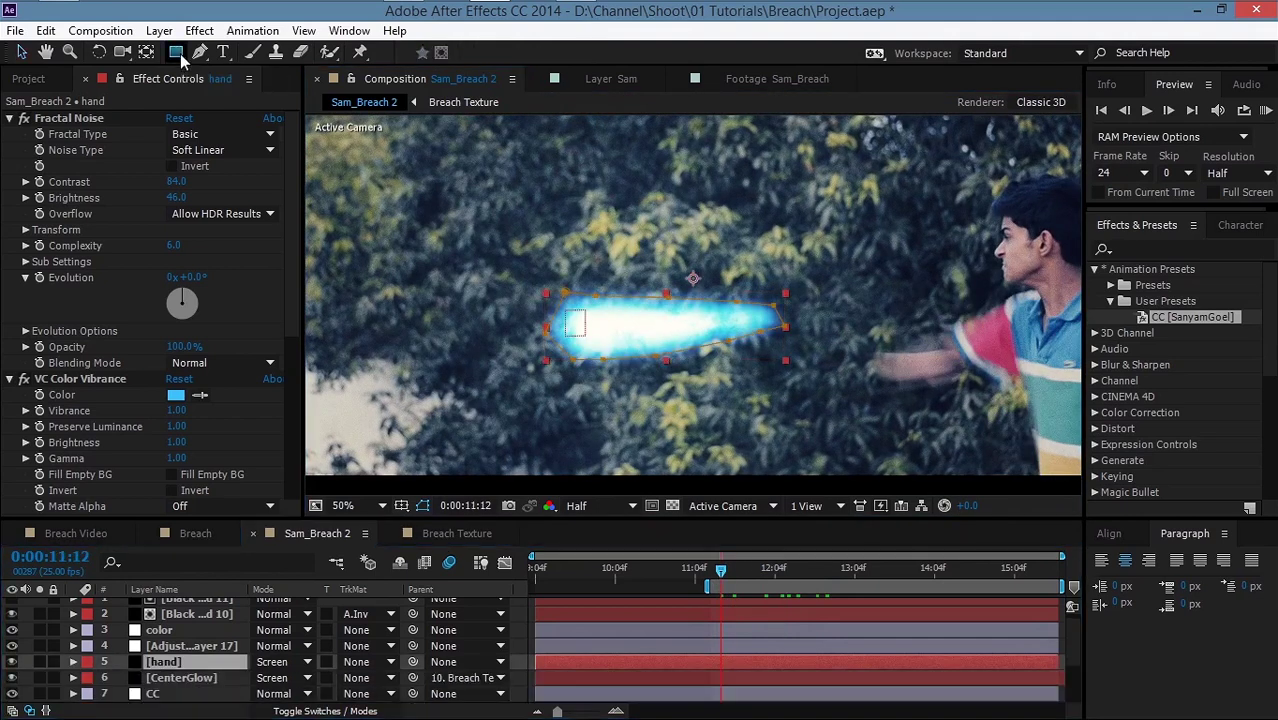
pyautogui.scroll(-1, 688, 284)
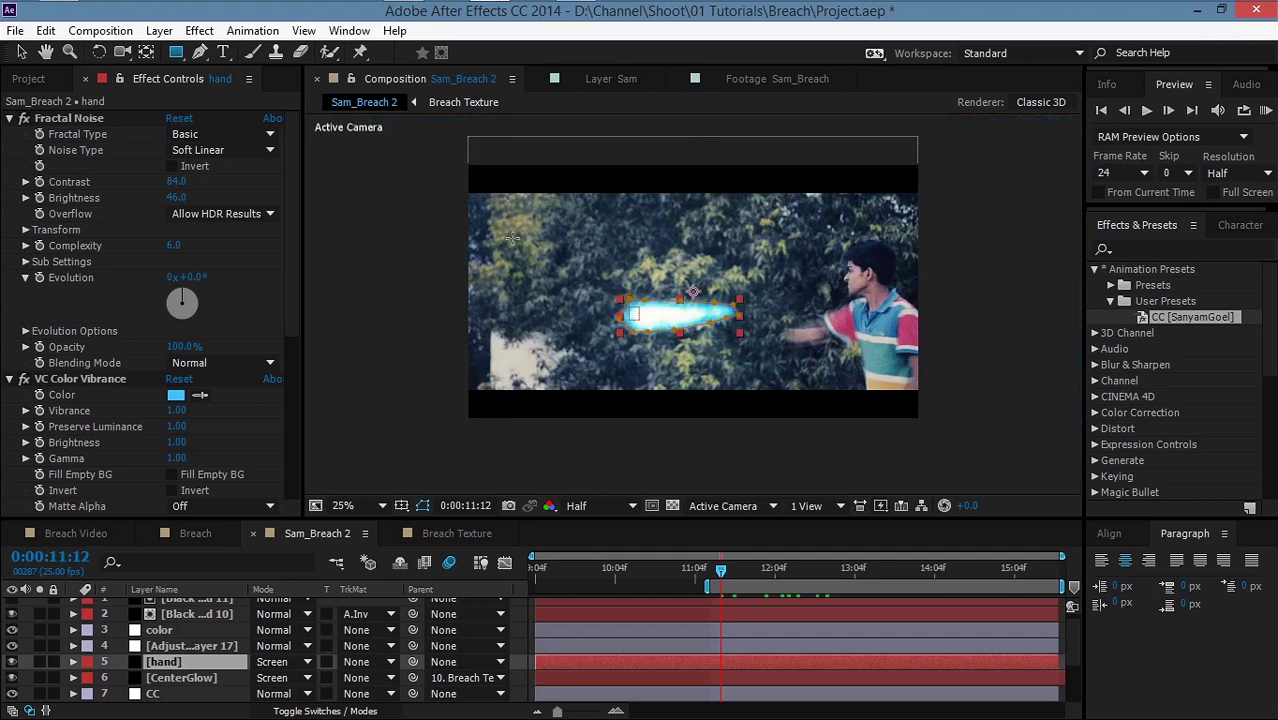
pyautogui.moveTo(505, 226); pyautogui.dragTo(695, 385)
pyautogui.click(290, 695)
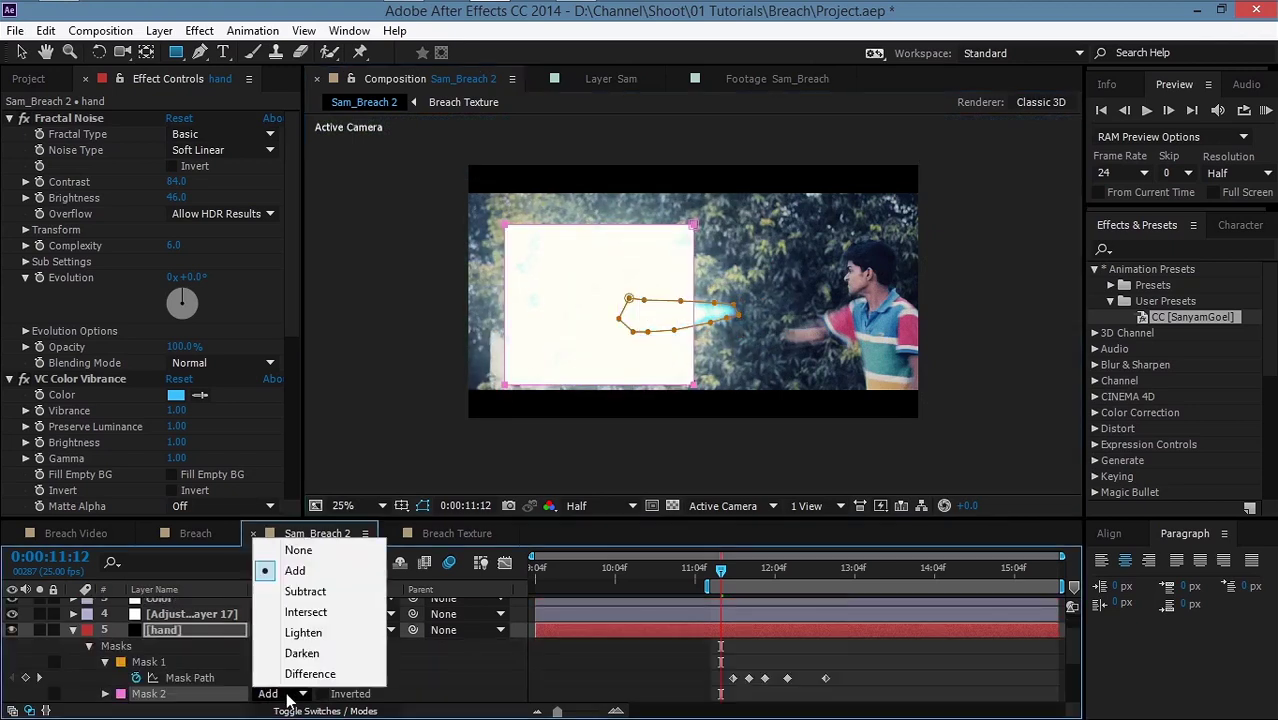
pyautogui.click(314, 592)
# Step: Set the Mask Feather of the hand layer's rectangular Mask 2 to 151 pixels
pyautogui.press('f')
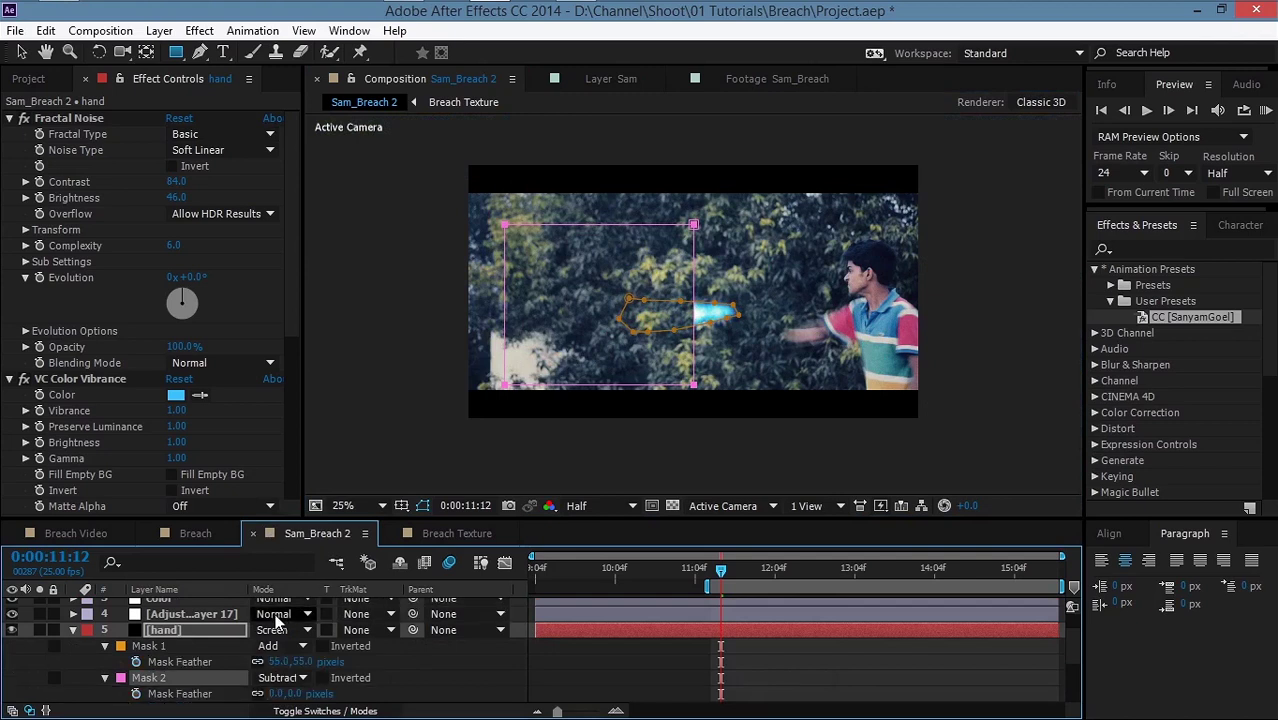
pyautogui.scroll(-2, 272, 635)
pyautogui.moveTo(274, 648); pyautogui.dragTo(300, 650)
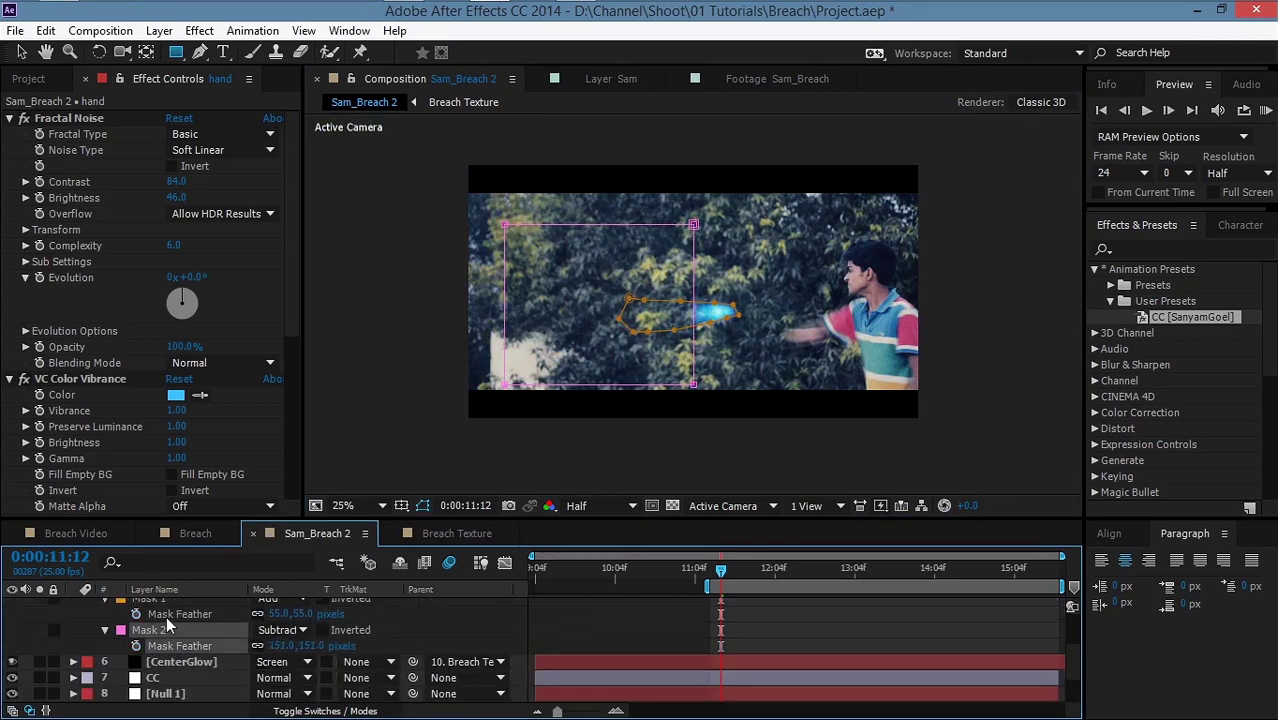
# Step: Keyframe the hand layer's Mask 2 path from 0:00:11:12 to about 0:00:12:00, pulling the rectangle's fist-side edge back to uncover the beam
pyautogui.press('m')
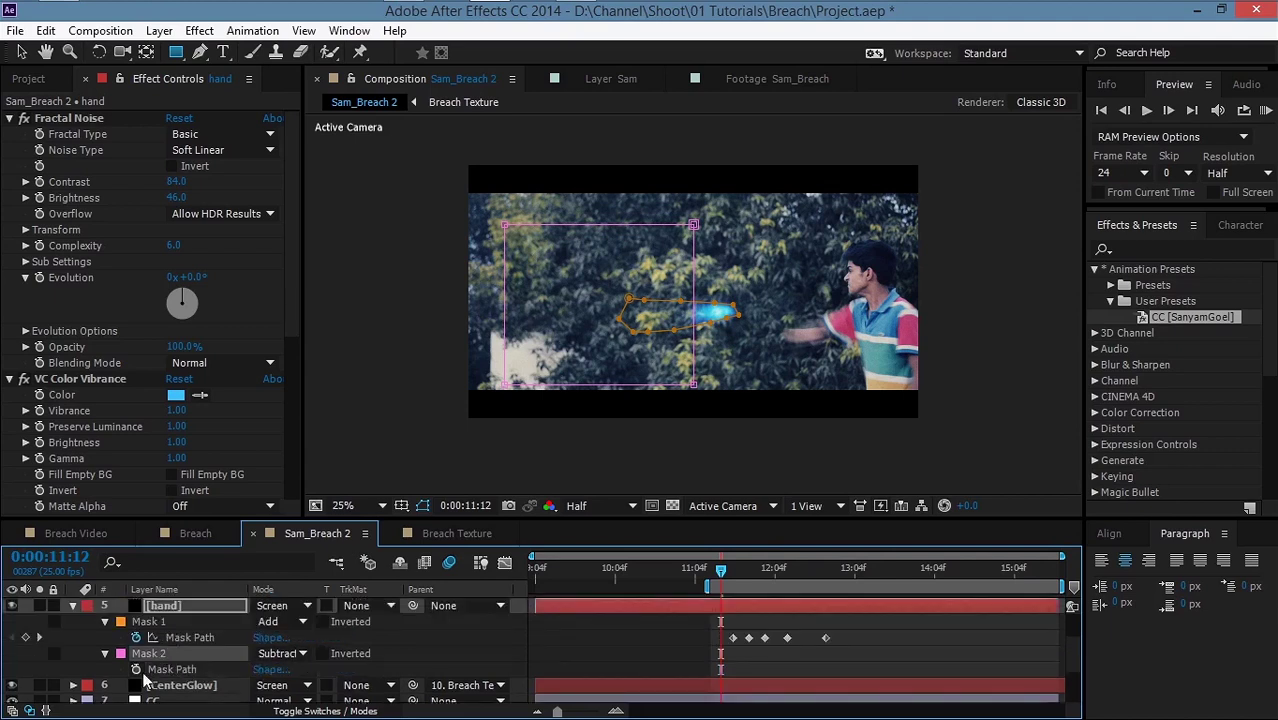
pyautogui.click(136, 669)
pyautogui.moveTo(710, 292); pyautogui.dragTo(772, 290)
pyautogui.moveTo(722, 584); pyautogui.dragTo(768, 582)
pyautogui.moveTo(755, 370); pyautogui.dragTo(578, 375)
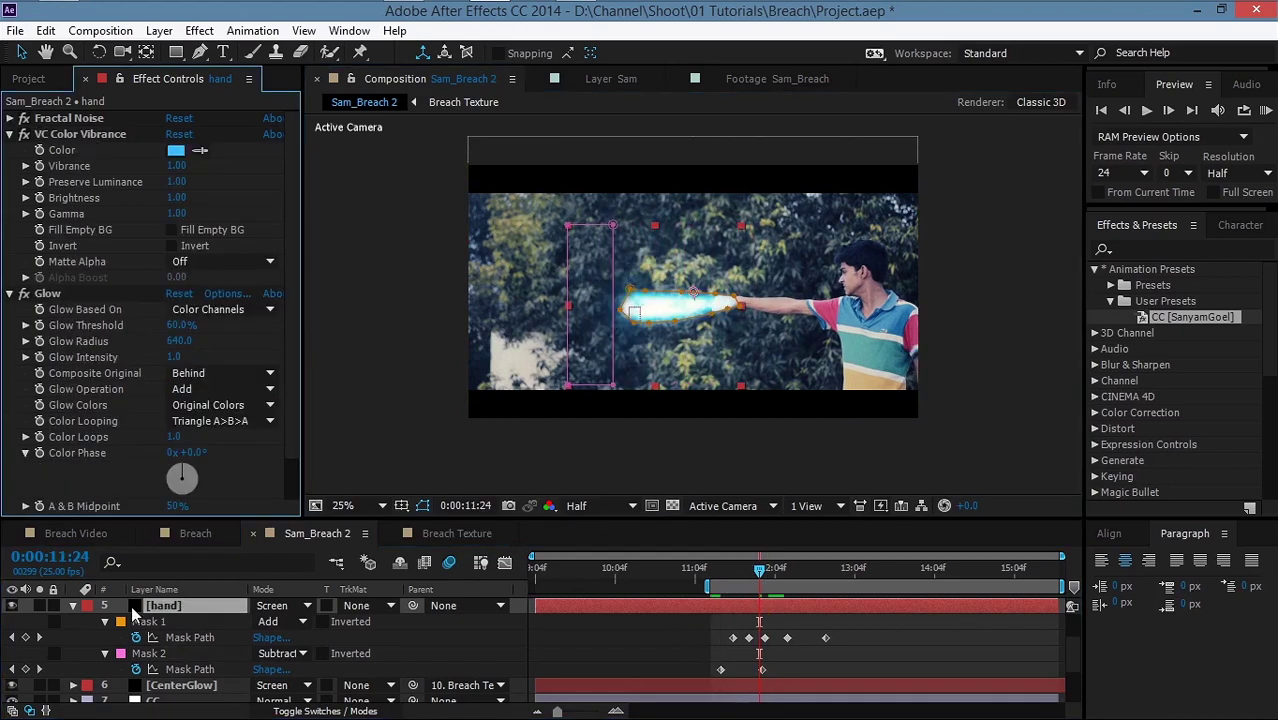
# Step: Apply the Tint effect to the hand layer with Amount to Tint at 8%
pyautogui.click(199, 30)
pyautogui.moveTo(255, 226)
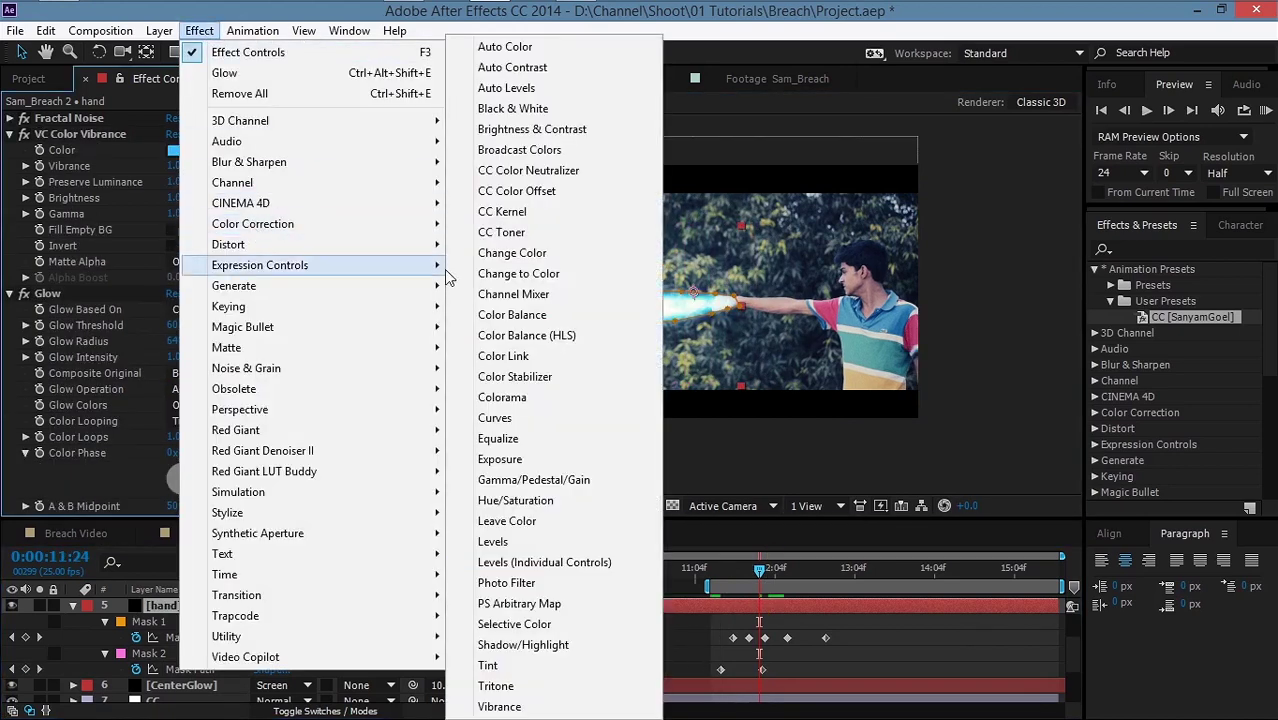
pyautogui.click(482, 659)
pyautogui.moveTo(124, 506); pyautogui.dragTo(95, 511)
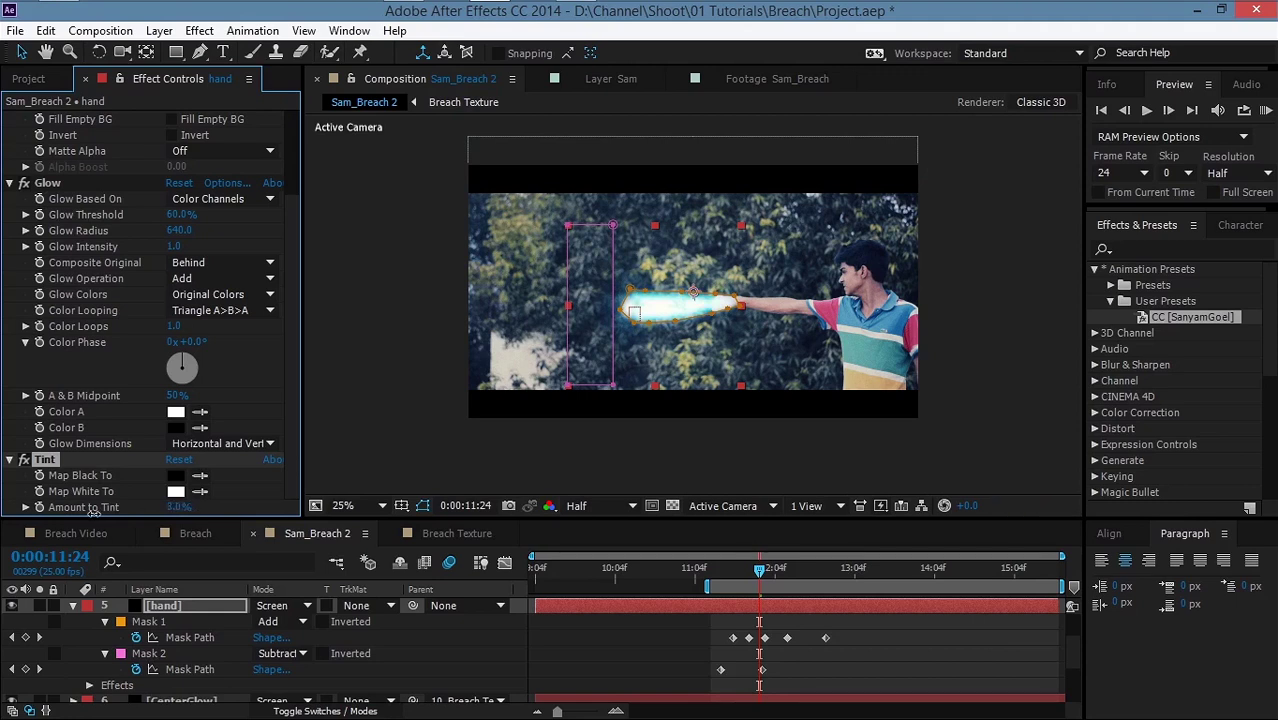
# Step: Move the hand layer below the CC layer in the layer stack and preview the beam
pyautogui.click(162, 607)
pyautogui.press('t')
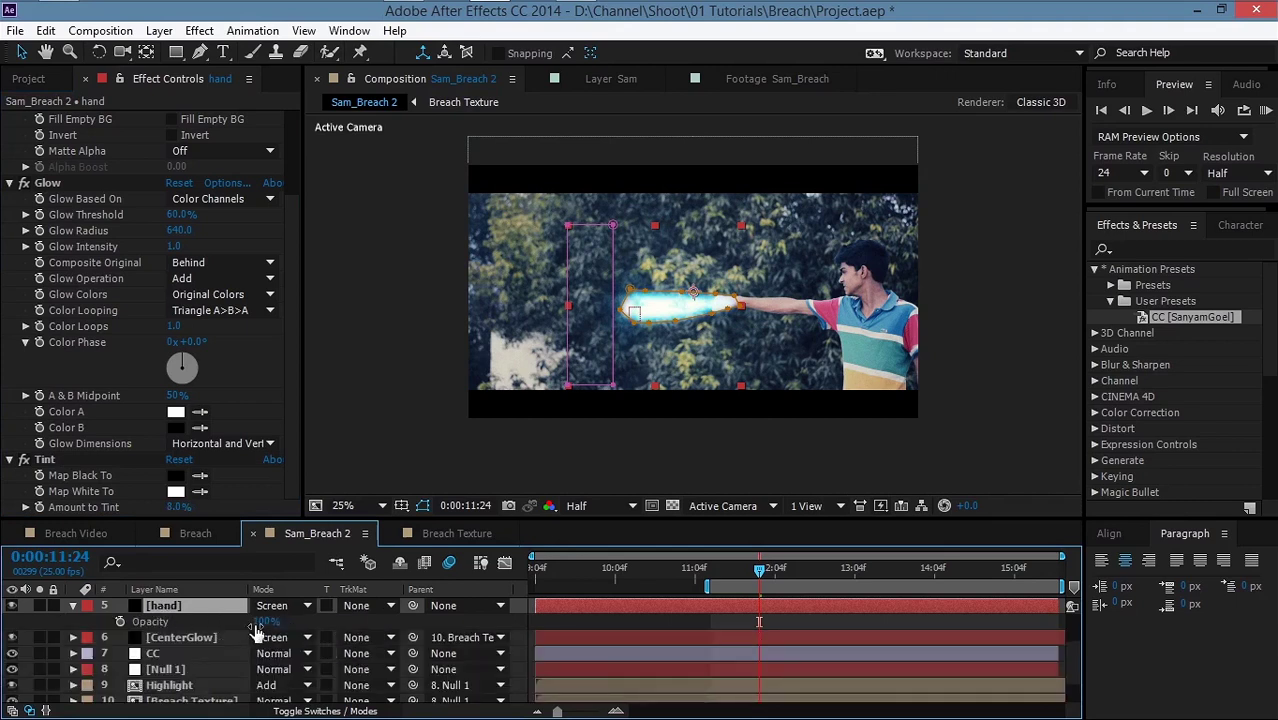
pyautogui.press('Return')
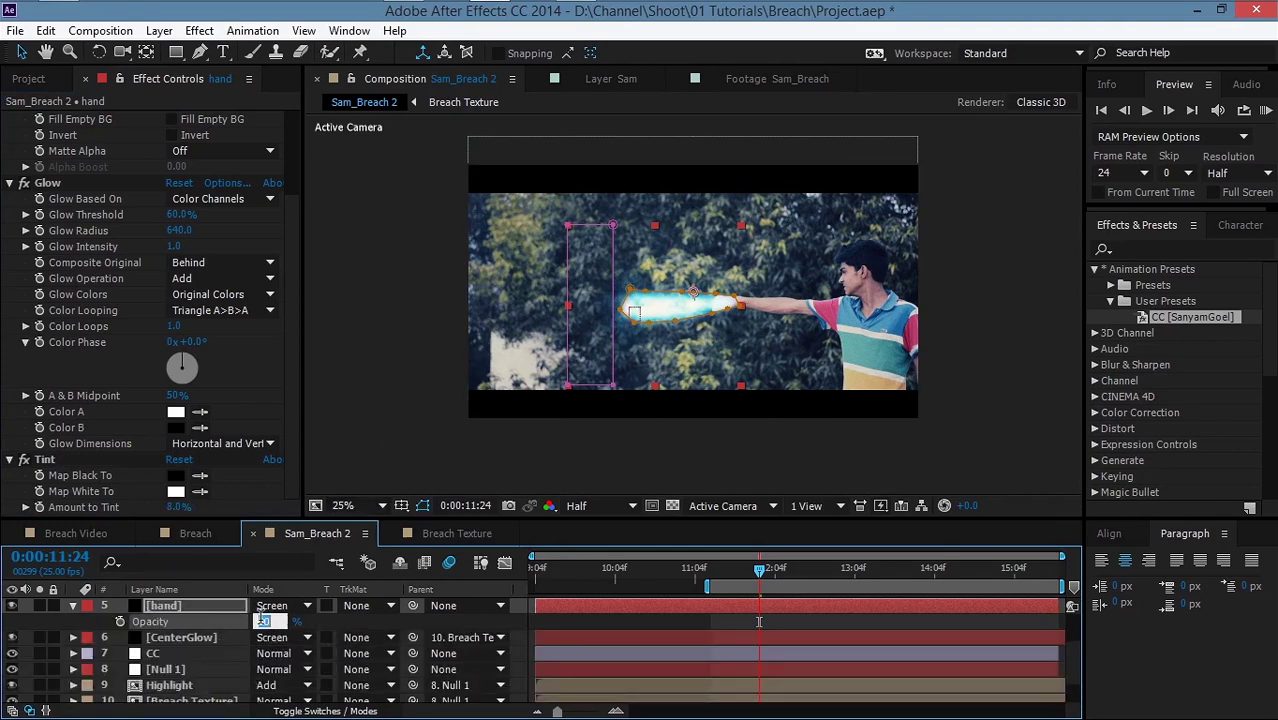
pyautogui.press('t')
pyautogui.moveTo(180, 607); pyautogui.dragTo(173, 648)
pyautogui.click(371, 446)
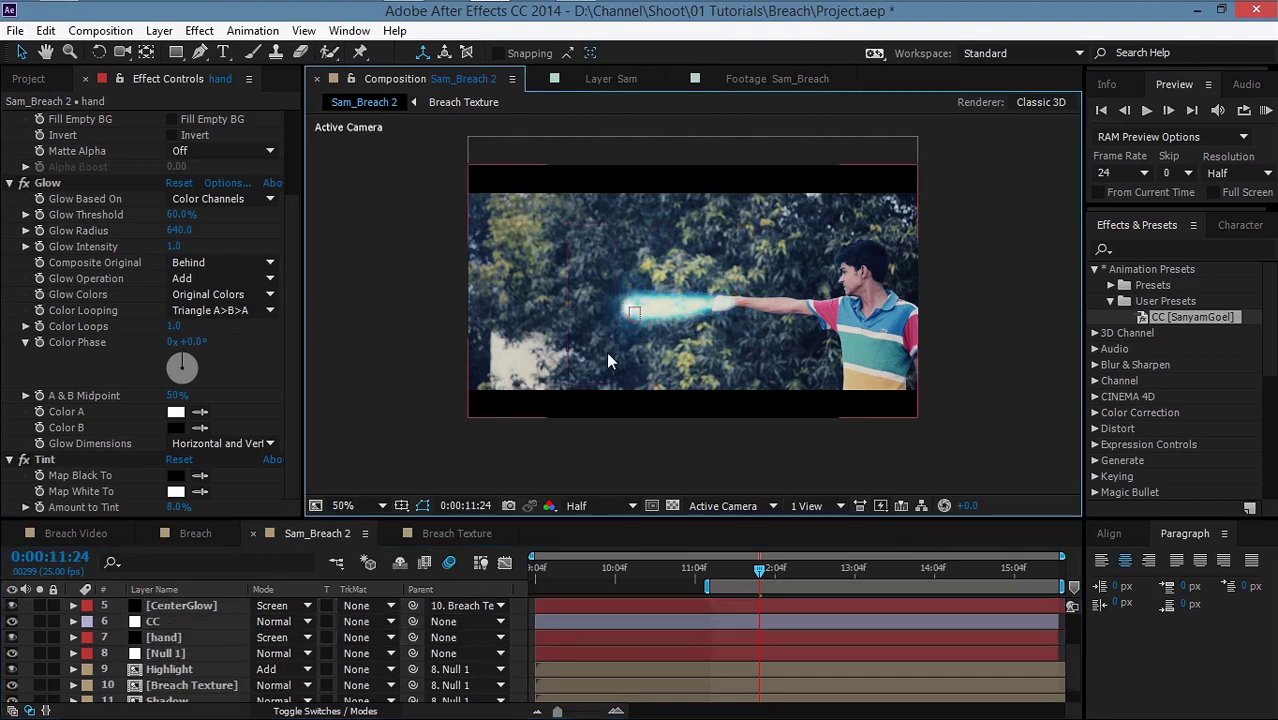
pyautogui.press('space')
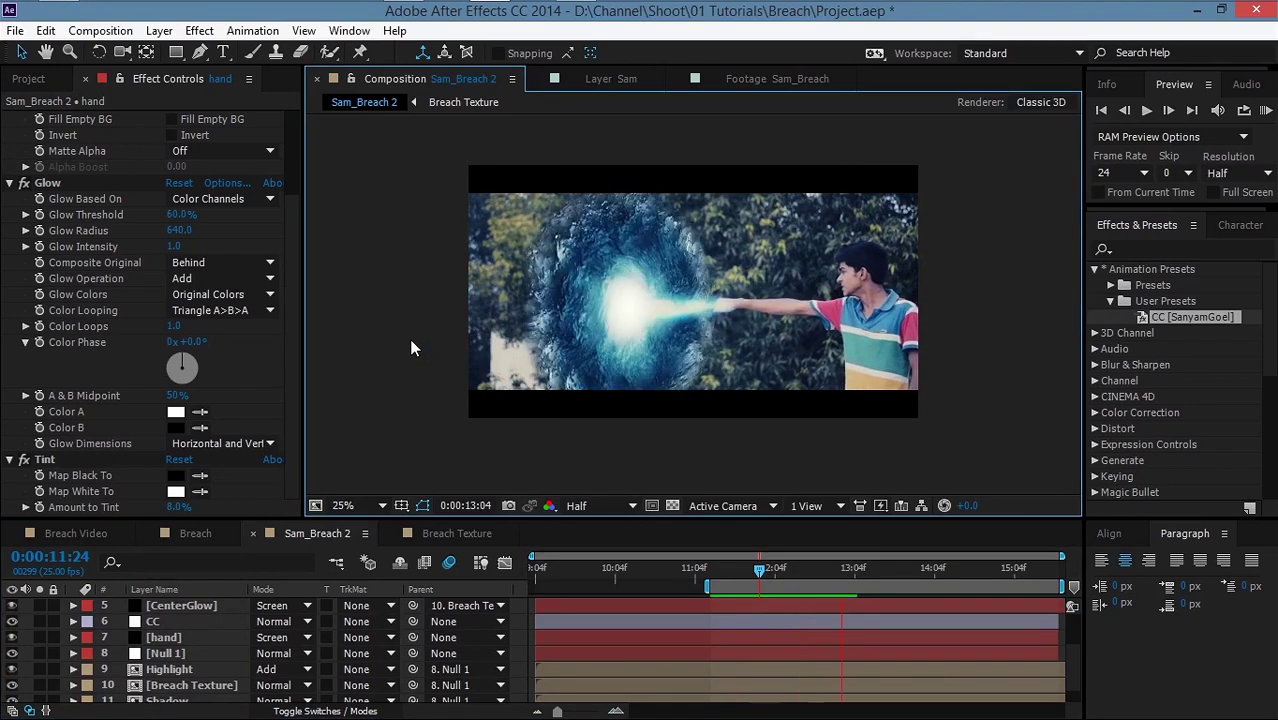
pyautogui.press('space')
# Step: Apply the Distort effect Ripple to the hand layer, solo the layer, and set the Ripple Radius to 19
pyautogui.click(160, 637)
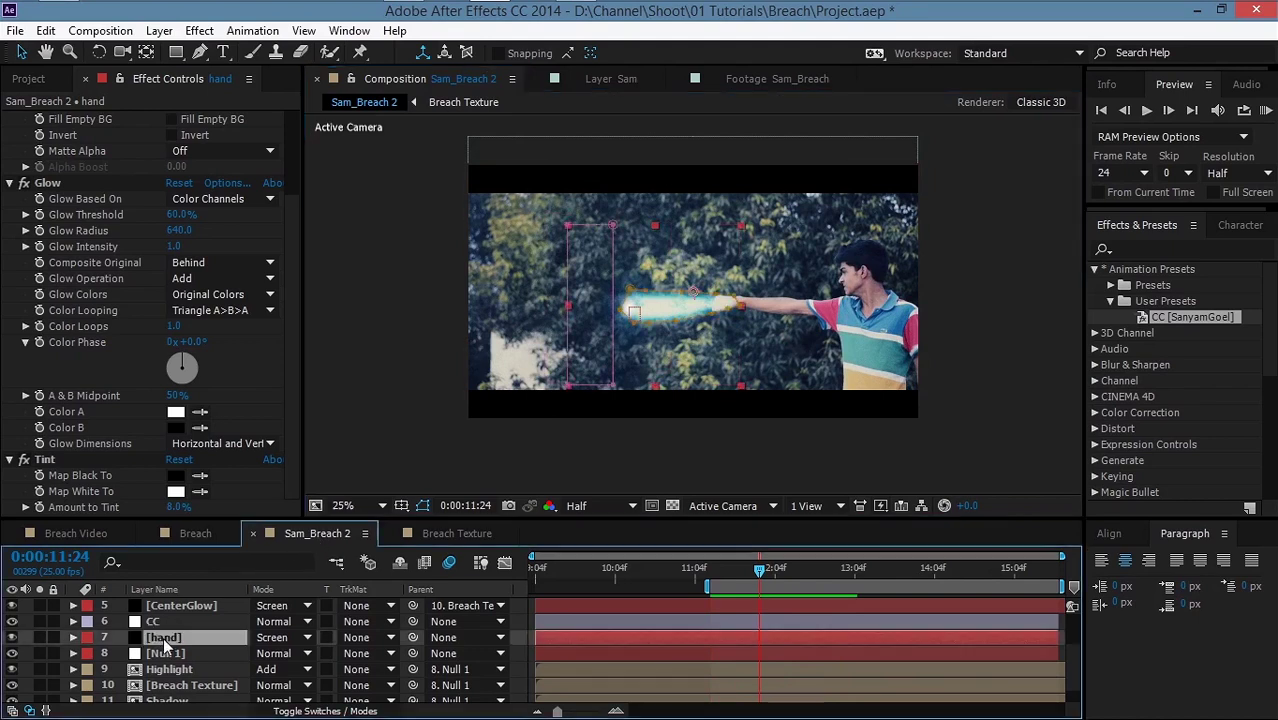
pyautogui.click(199, 30)
pyautogui.moveTo(268, 244)
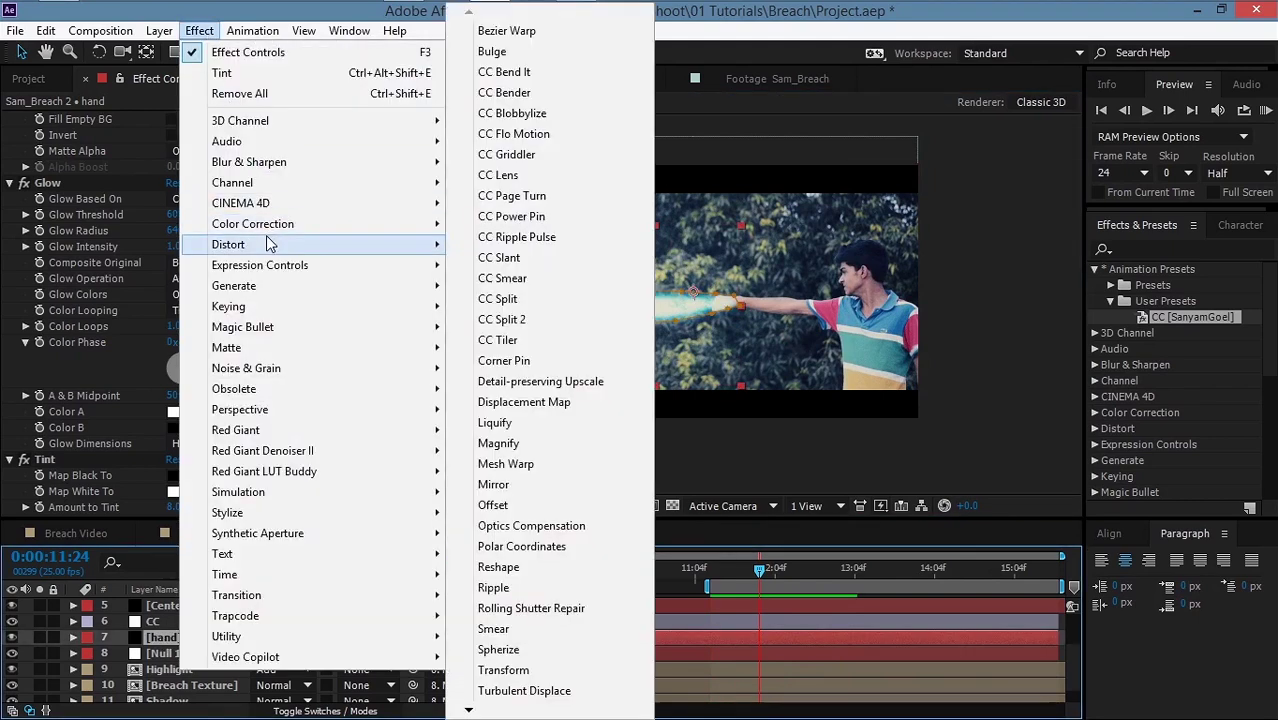
pyautogui.click(492, 589)
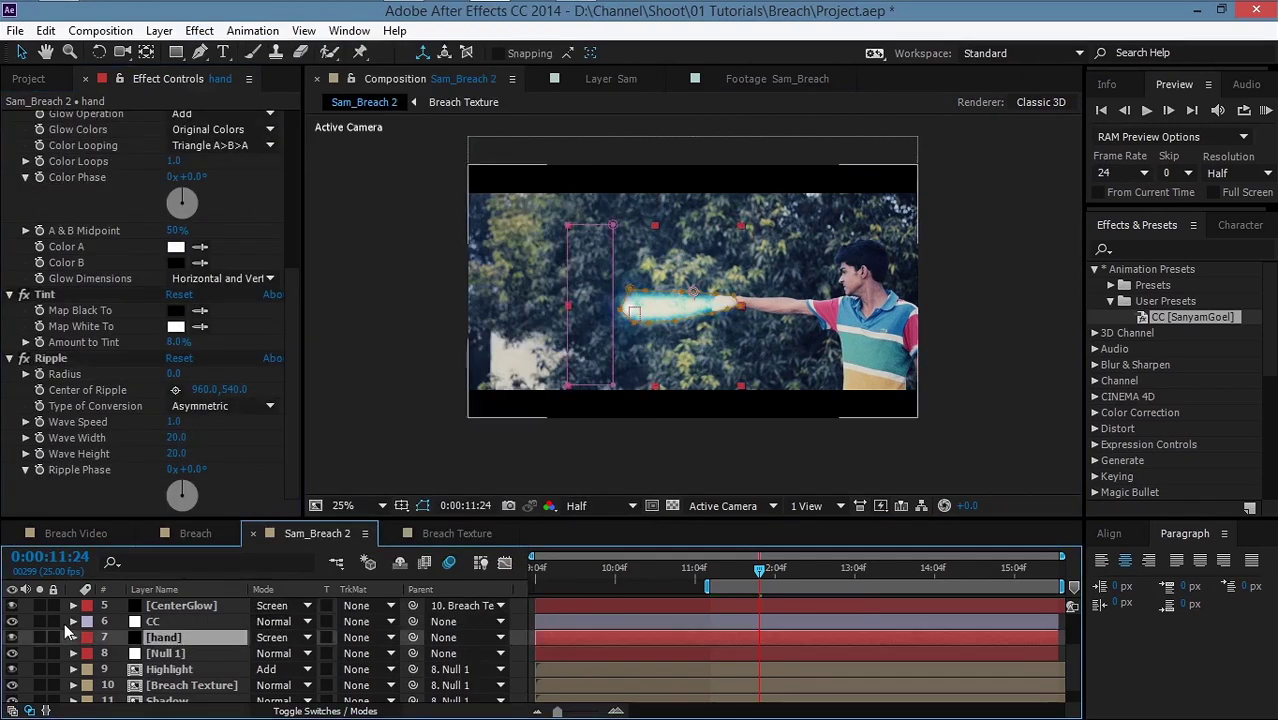
pyautogui.click(40, 637)
pyautogui.press('.')
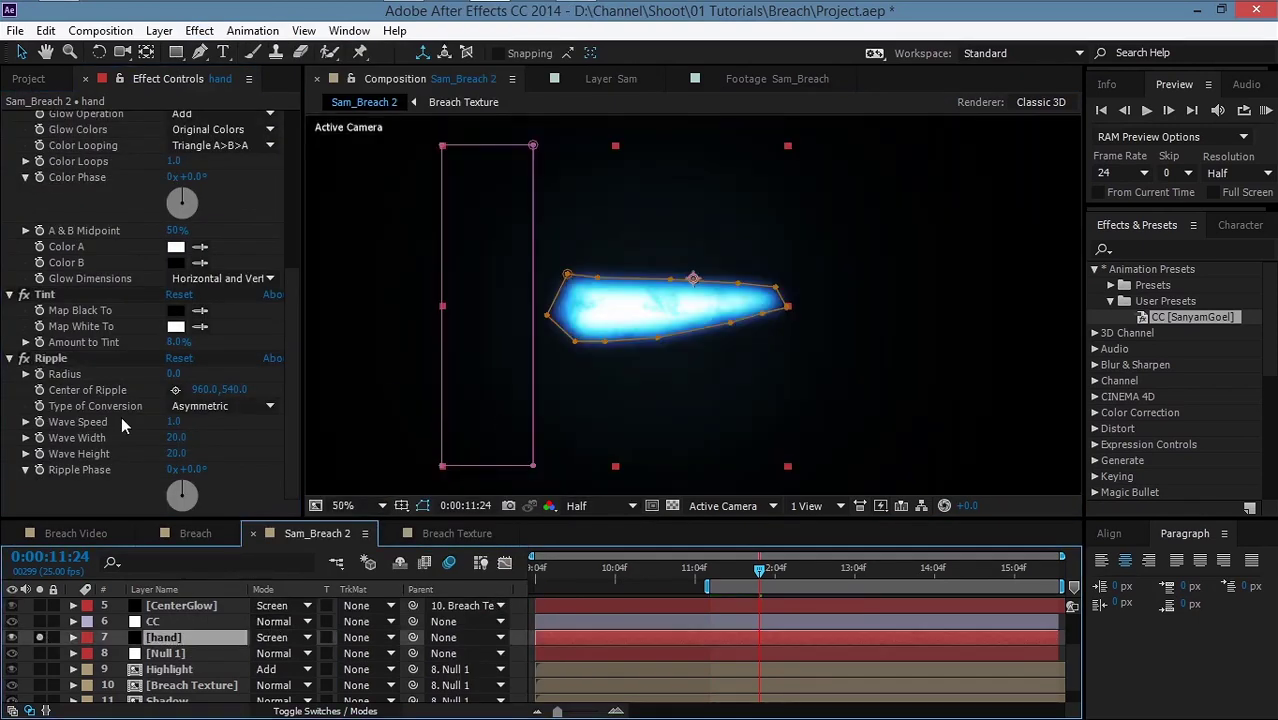
pyautogui.moveTo(176, 374); pyautogui.dragTo(172, 374)
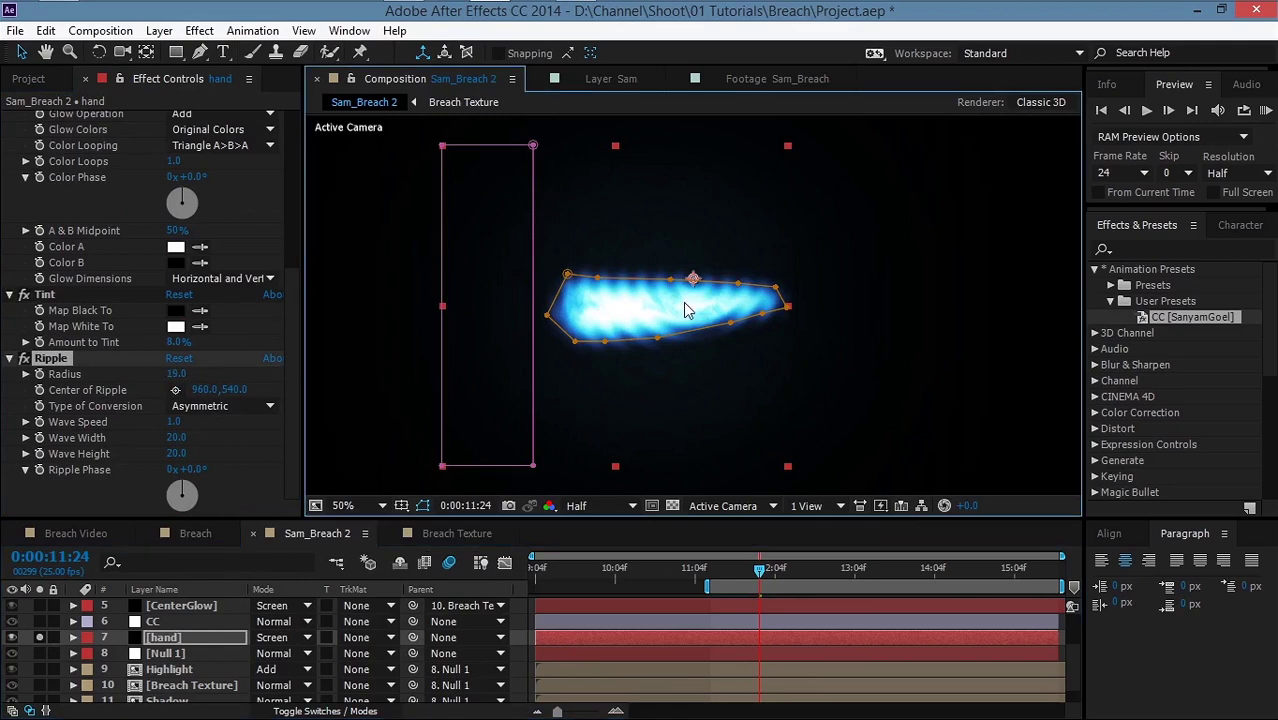
# Step: Place the Center of Ripple at the fist (1166, 584) and set Wave Speed to 4.8, Wave Width to 32.8 and Wave Height to about 39
pyautogui.moveTo(694, 279); pyautogui.dragTo(790, 300)
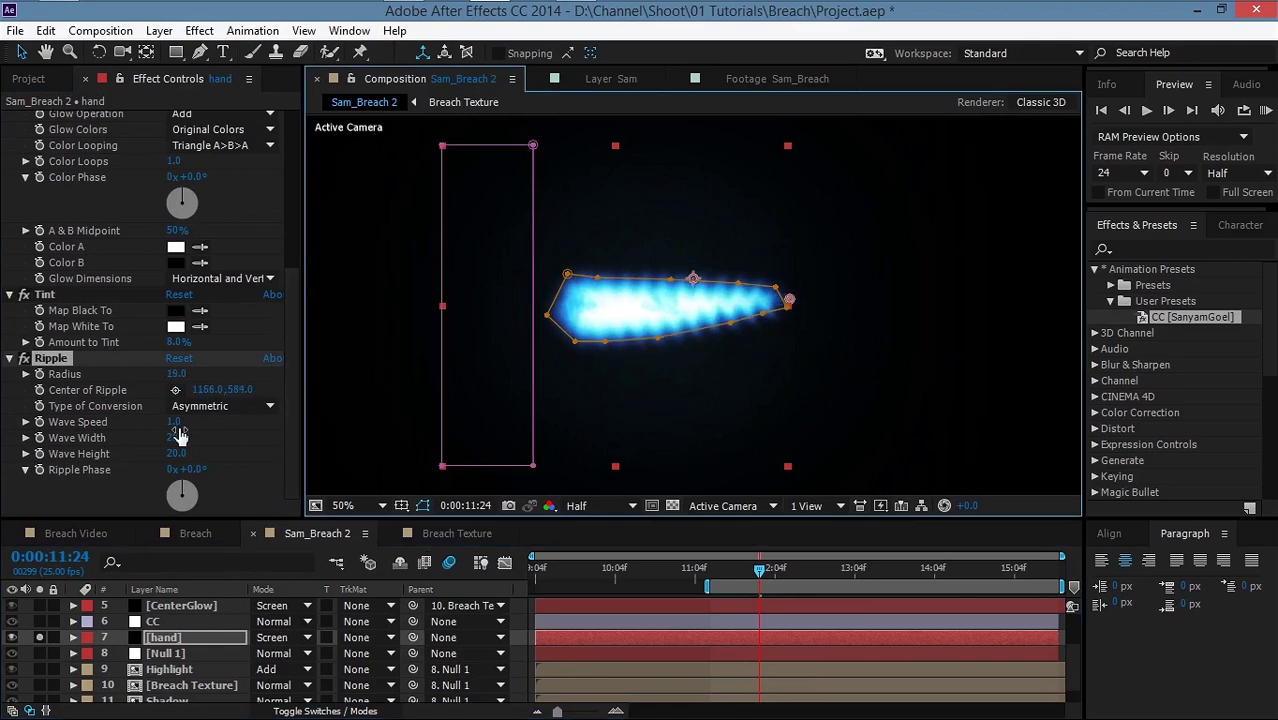
pyautogui.moveTo(174, 430); pyautogui.dragTo(298, 441)
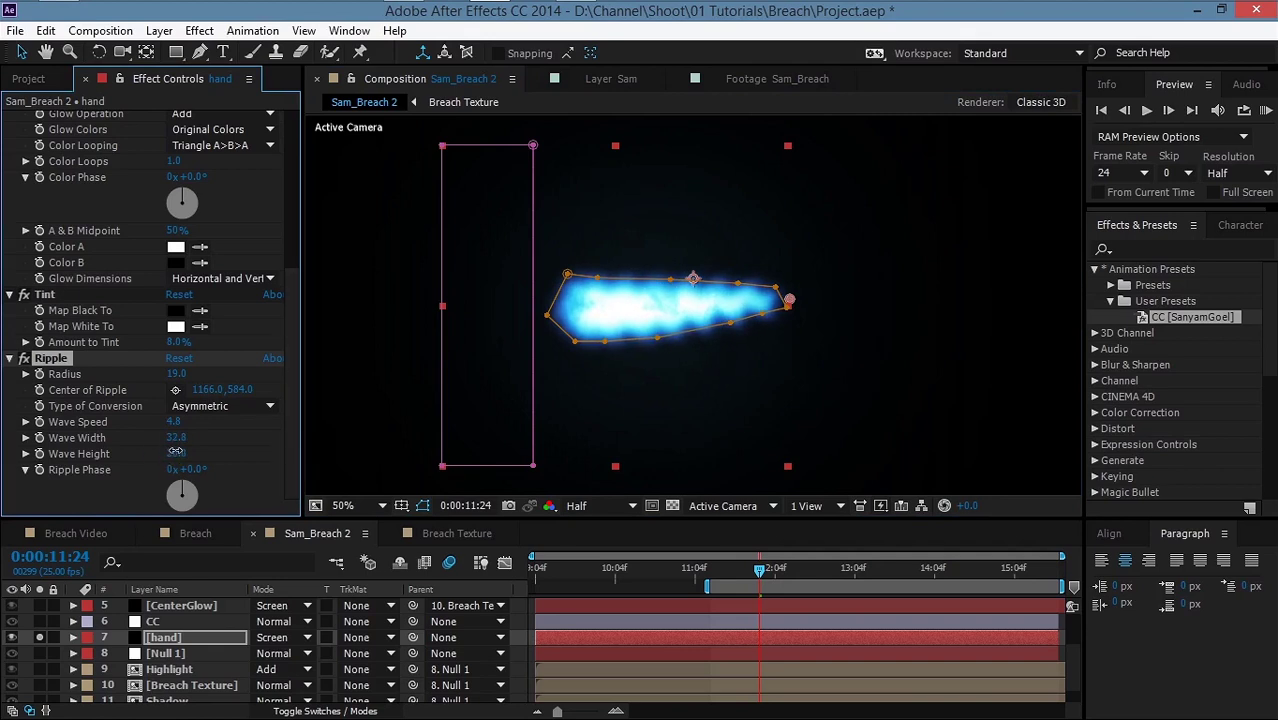
pyautogui.moveTo(175, 452); pyautogui.dragTo(201, 452)
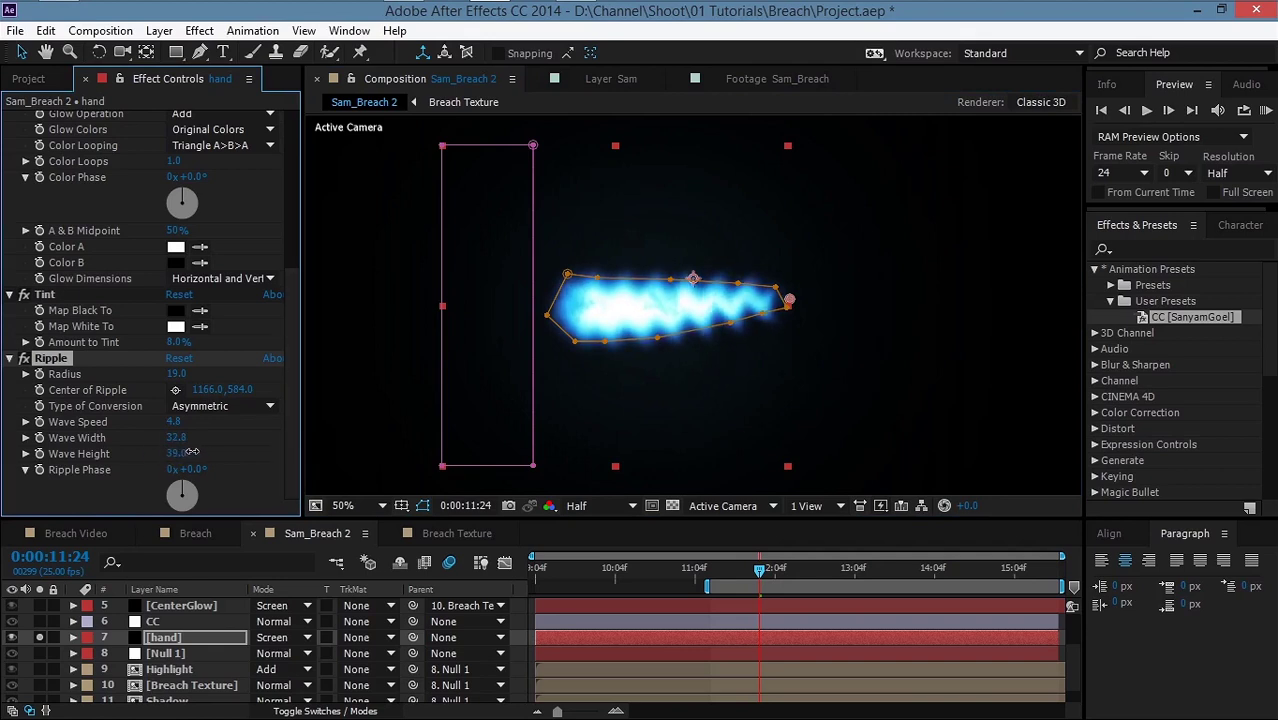
pyautogui.scroll(3, 174, 435)
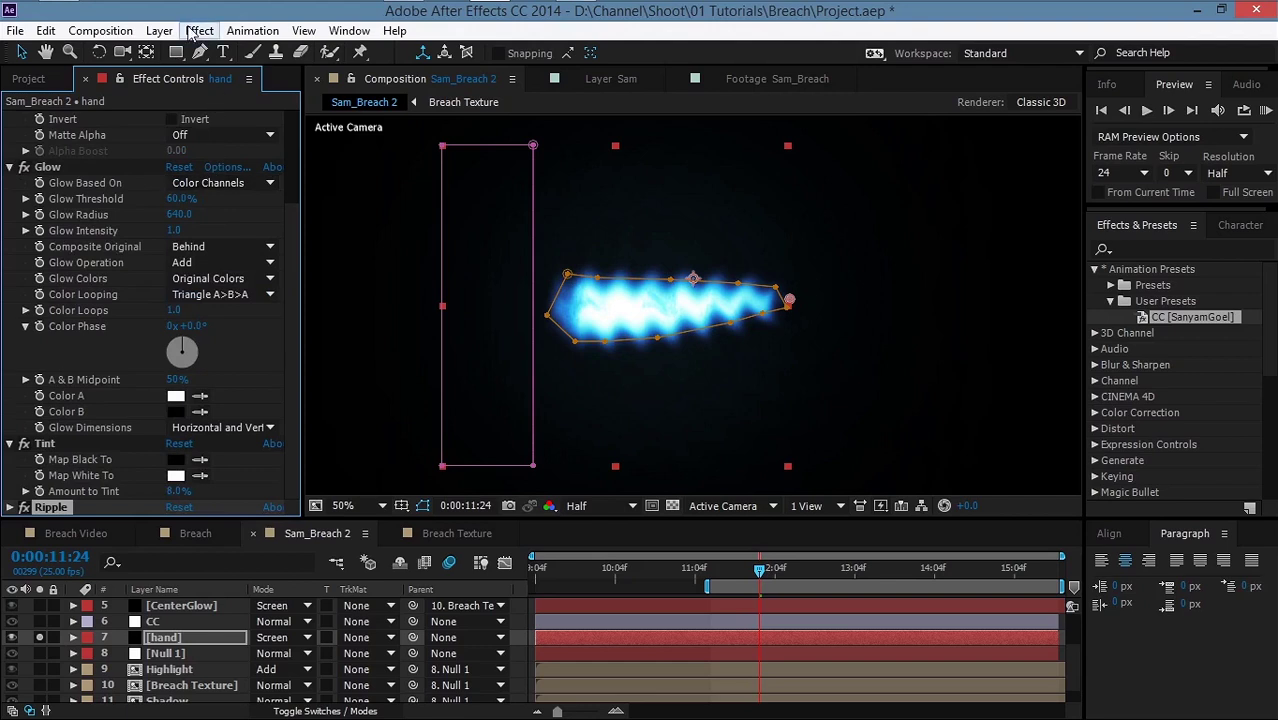
# Step: Apply Turbulent Displace to the hand layer with Amount 67 and Size 50
pyautogui.click(192, 32)
pyautogui.moveTo(300, 245)
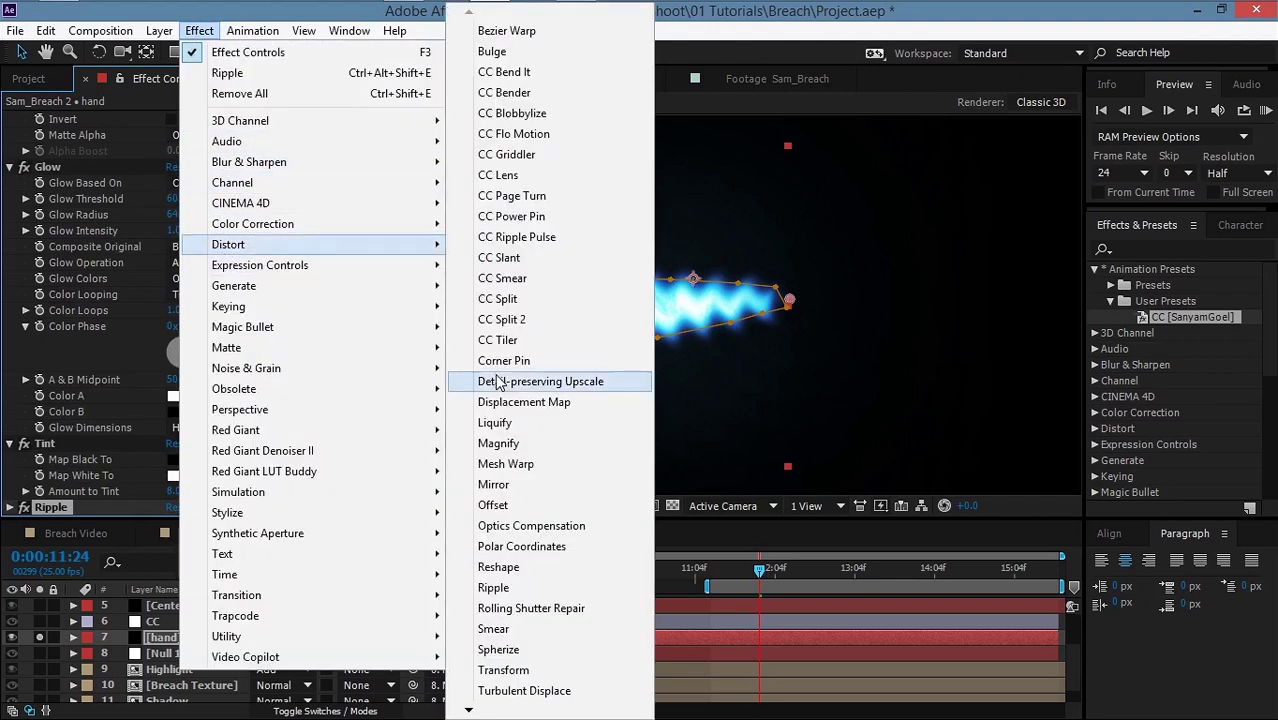
pyautogui.click(503, 690)
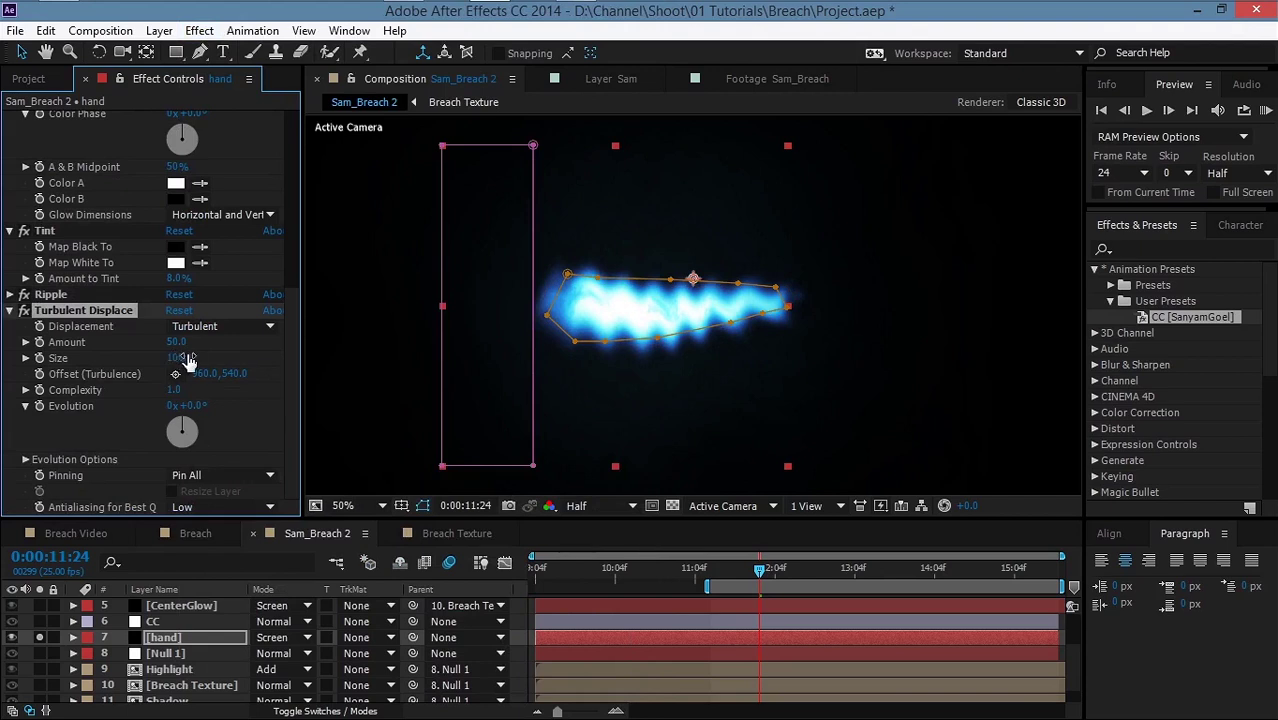
pyautogui.moveTo(186, 355); pyautogui.dragTo(146, 358)
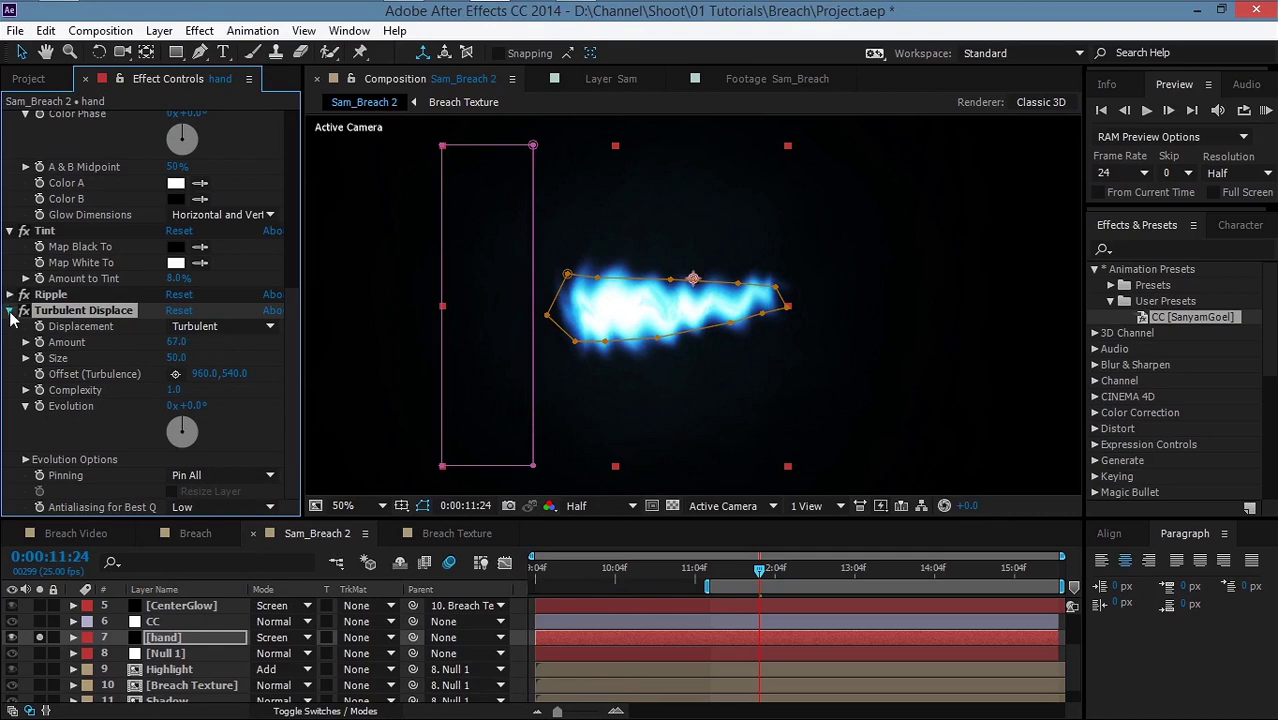
pyautogui.click(11, 312)
# Step: Turn off solo on the hand layer and preview the distorted beam with the footage and portal
pyautogui.click(39, 637)
pyautogui.press('F2')
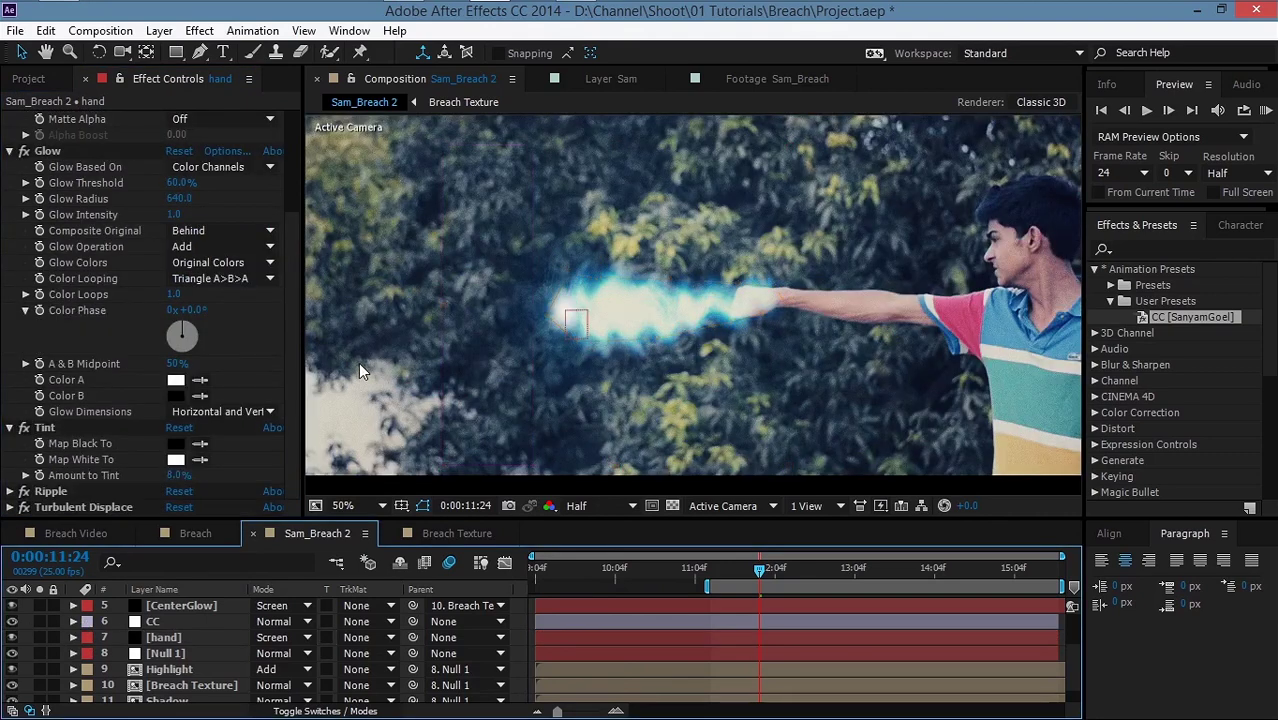
pyautogui.press(',')
pyautogui.press('KP_0')
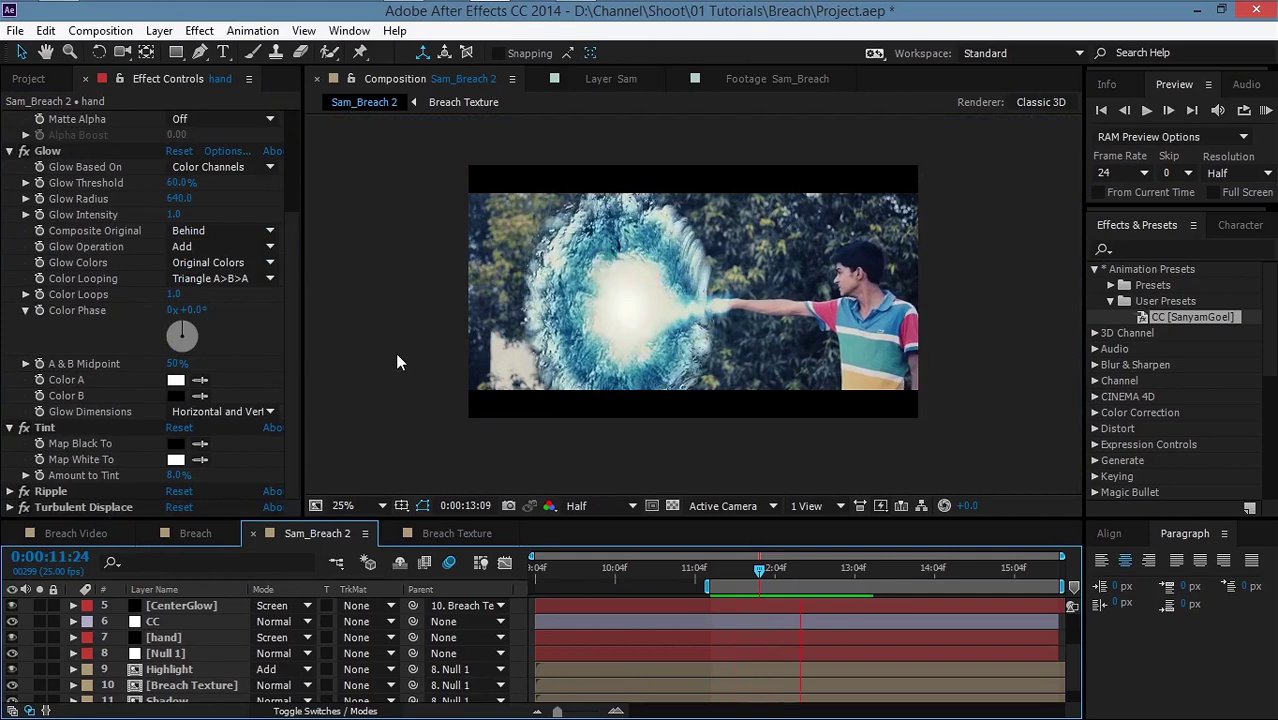
pyautogui.click(733, 490)
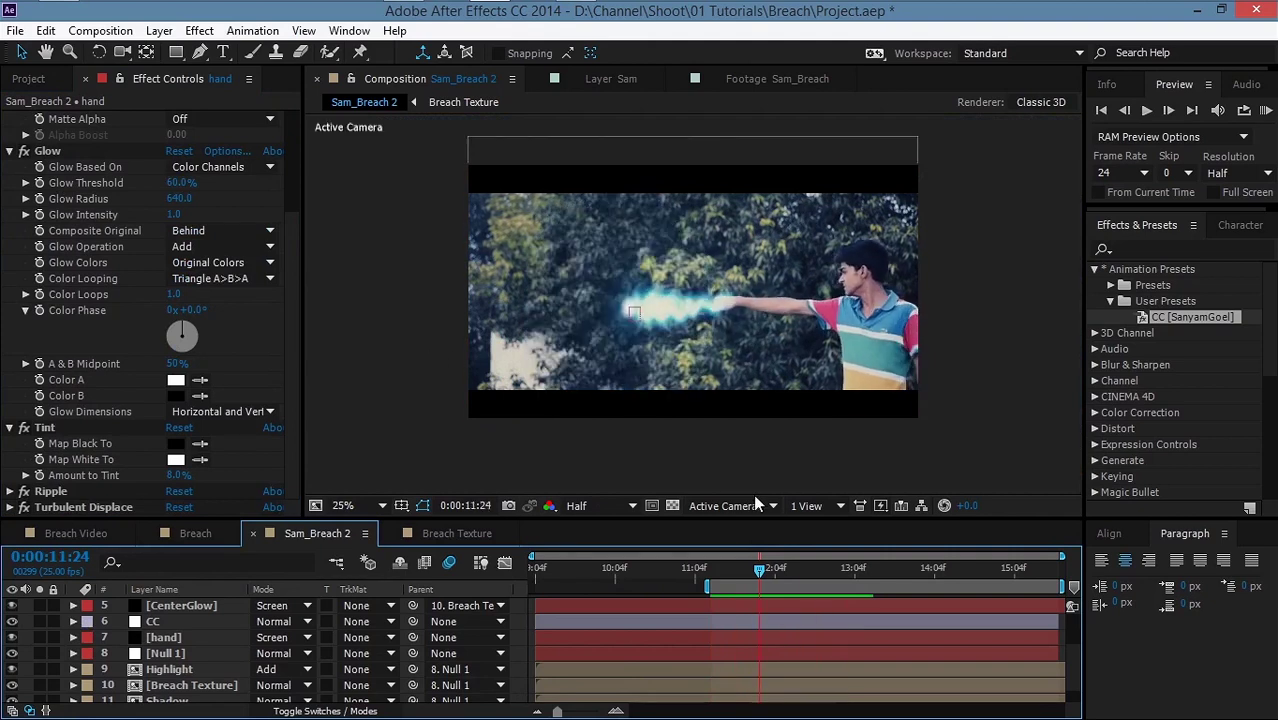
# Step: Drive the hand layer's Turbulent Displace Evolution with the expression time*200, and slightly lower its Ripple Wave Height at 0:00:12:13
pyautogui.click(9, 507)
pyautogui.scroll(-3, 110, 390)
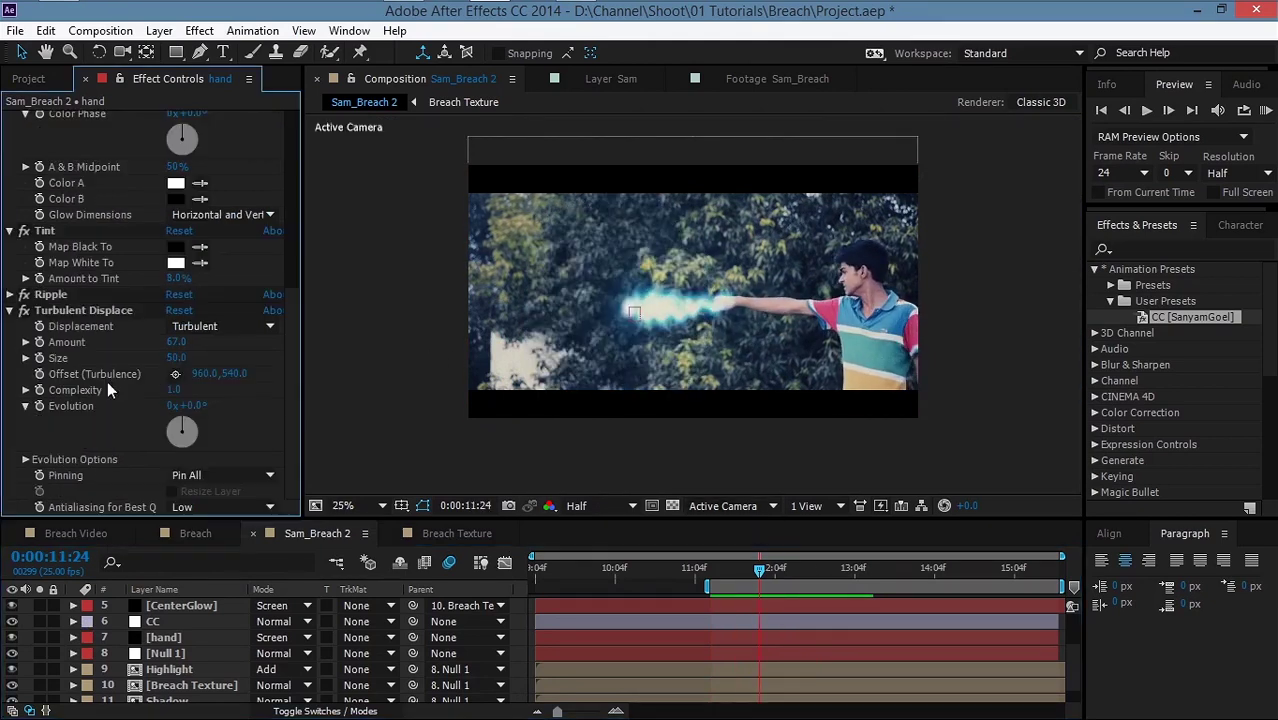
pyautogui.keyDown('alt'); pyautogui.click(40, 406); pyautogui.keyUp('alt')
pyautogui.write('time*200')
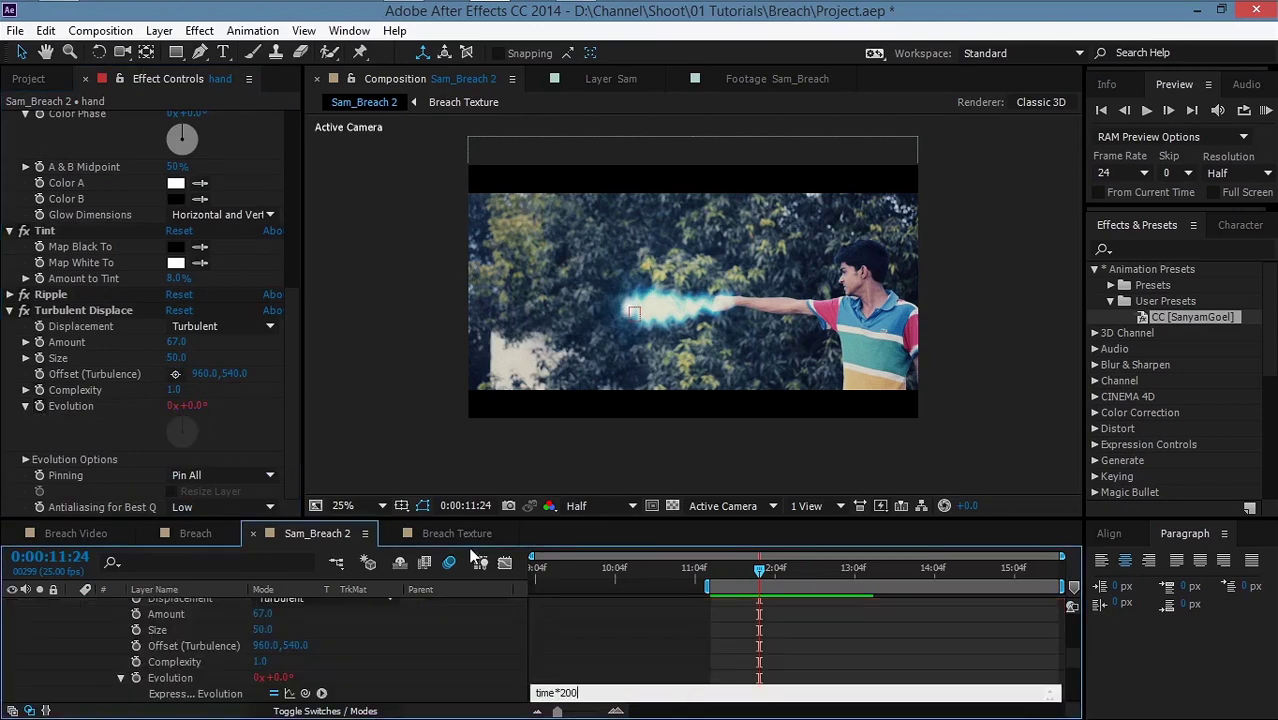
pyautogui.click(440, 643)
pyautogui.moveTo(762, 577); pyautogui.dragTo(799, 571)
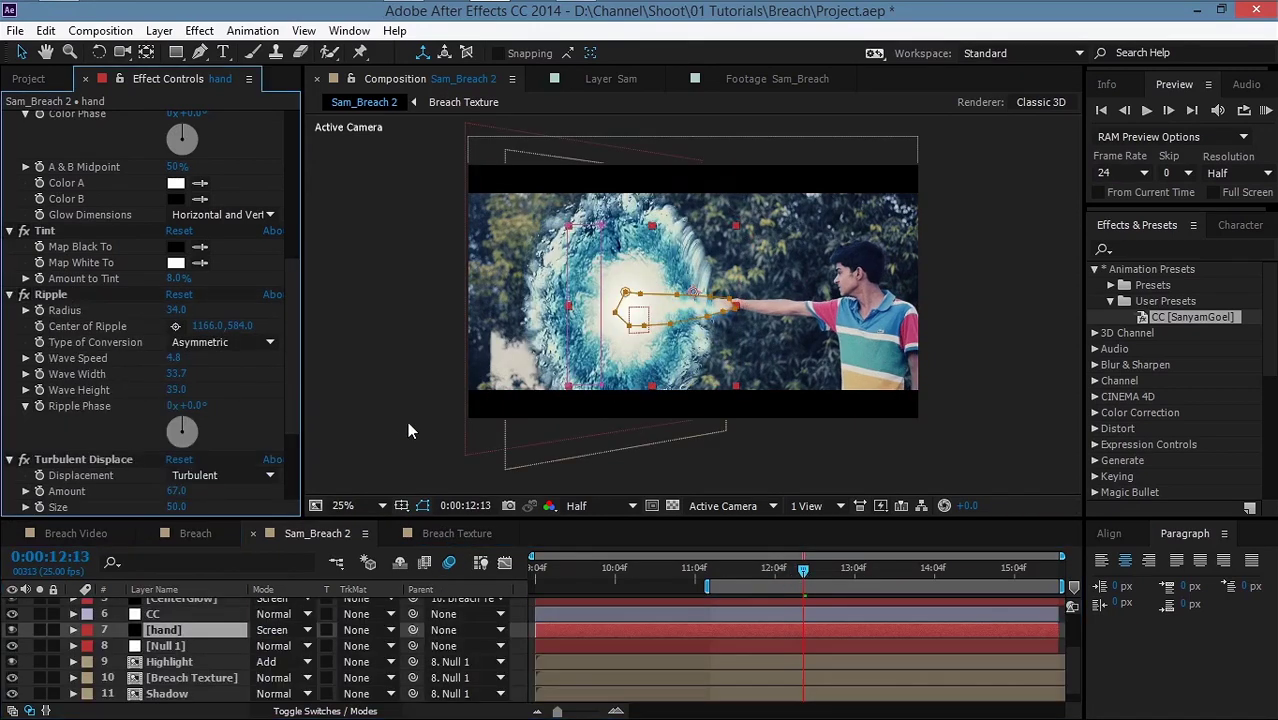
pyautogui.moveTo(180, 392); pyautogui.dragTo(171, 395)
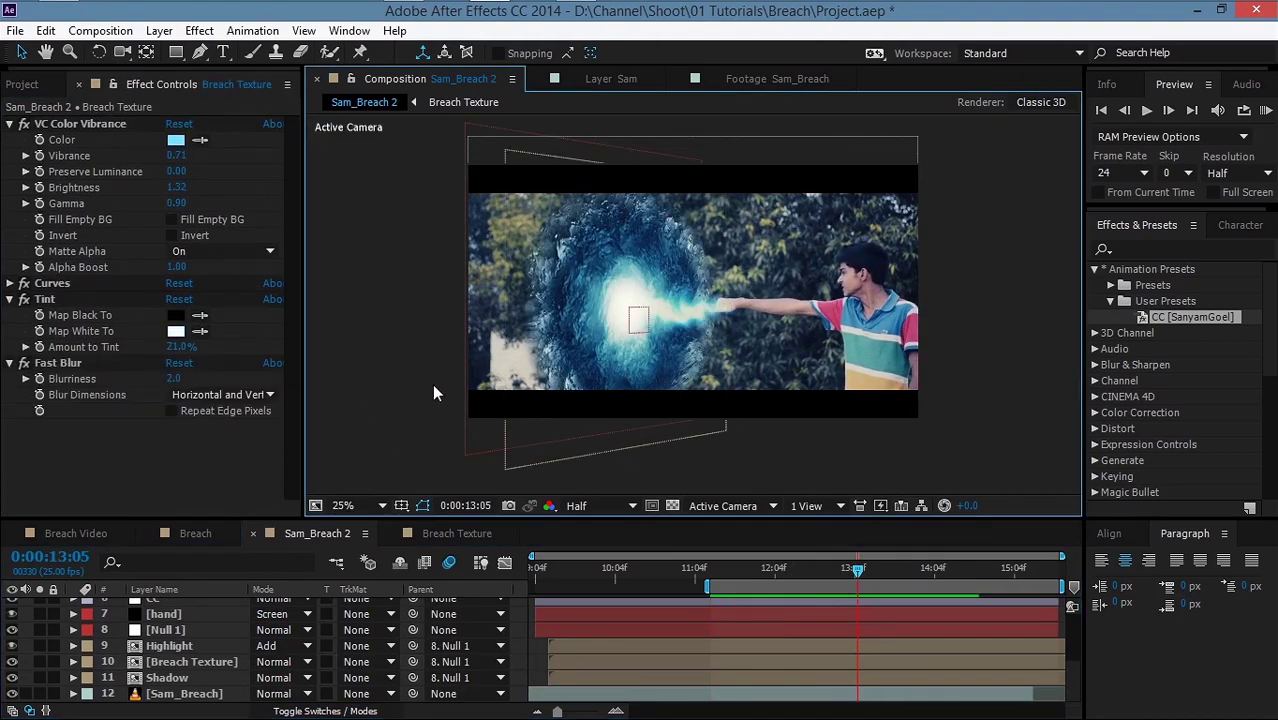
# Step: Apply Turbulent Displace to the Breach Texture layer with Amount 66 and Size 42, and preview the portal
pyautogui.click(181, 666)
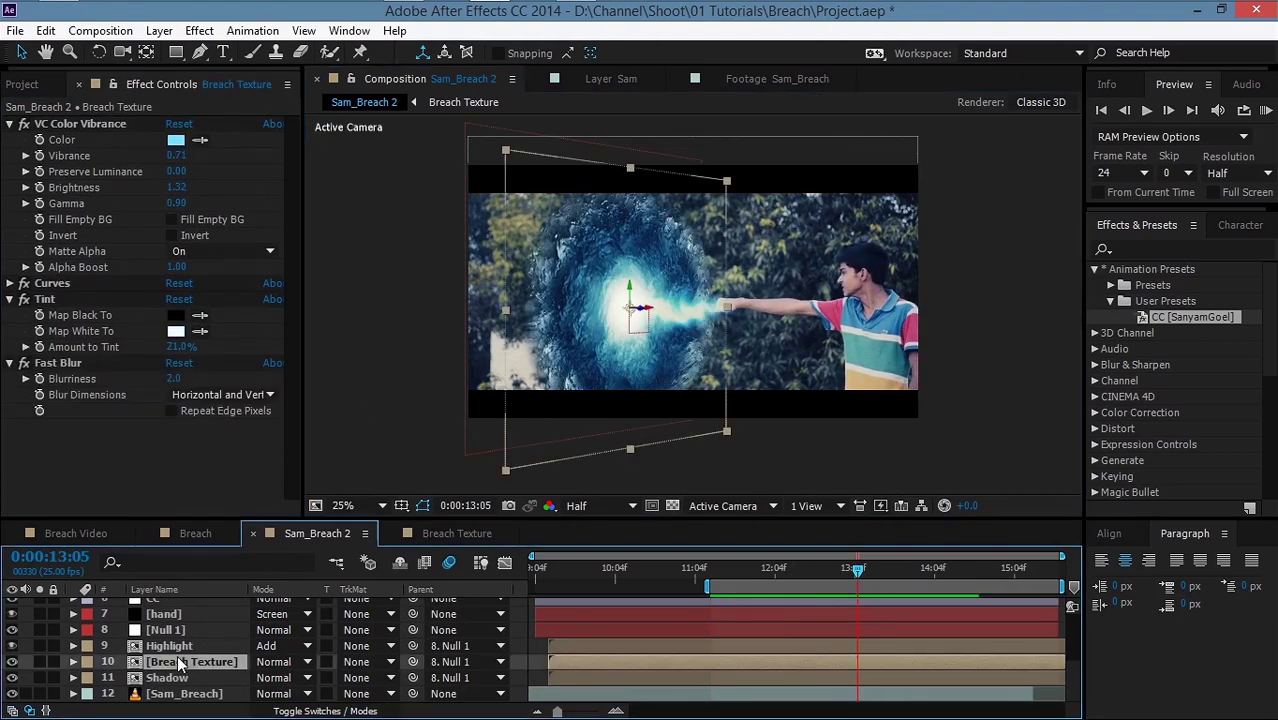
pyautogui.click(199, 30)
pyautogui.click(228, 76)
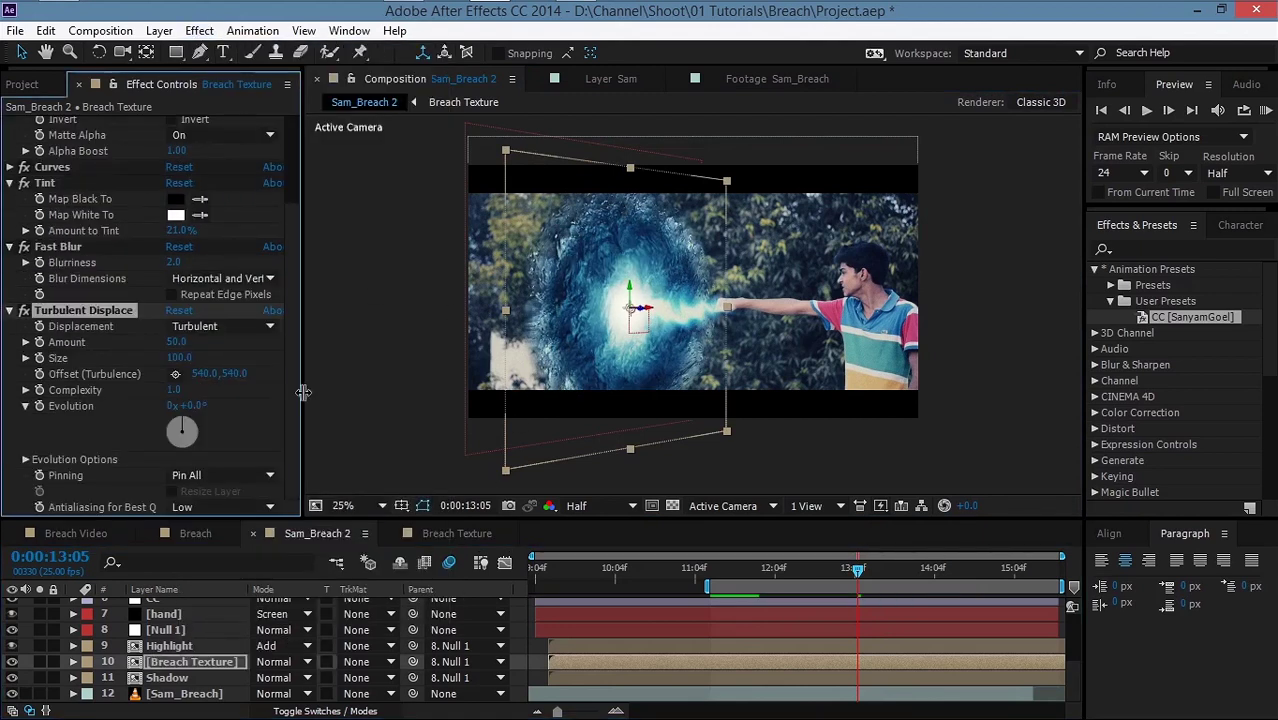
pyautogui.moveTo(183, 340); pyautogui.dragTo(253, 353)
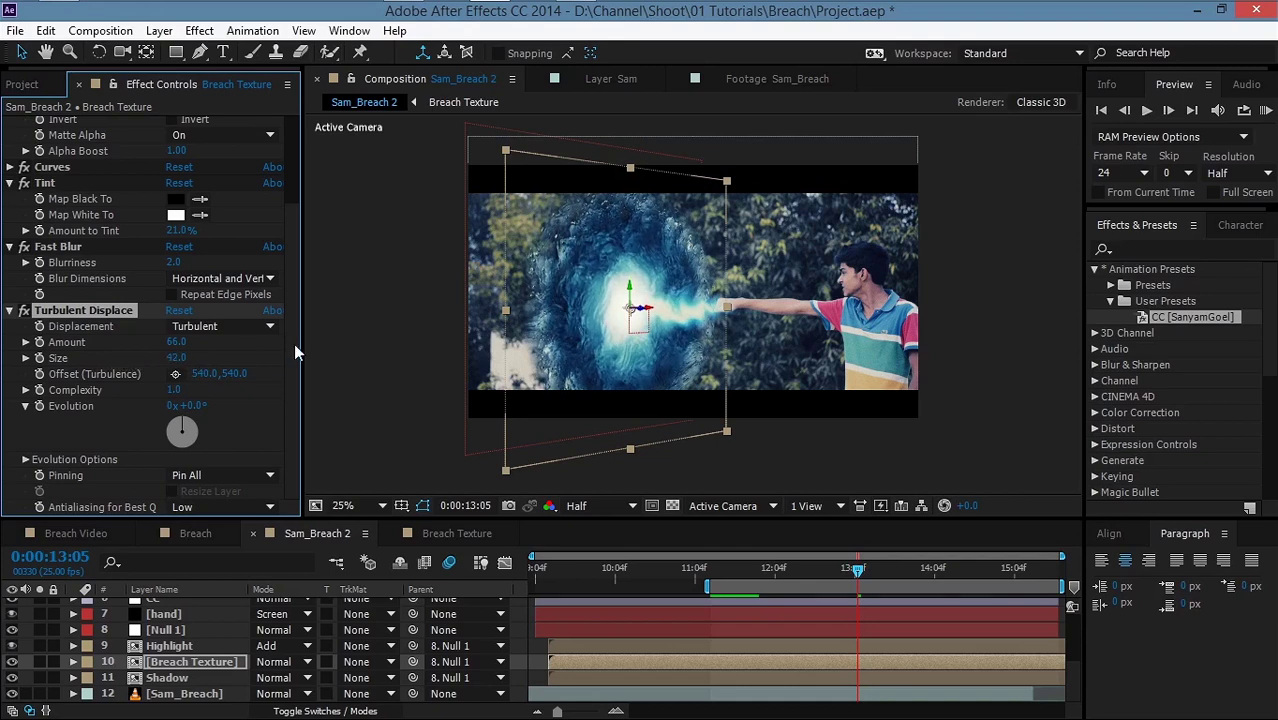
pyautogui.click(446, 418)
pyautogui.press('space')
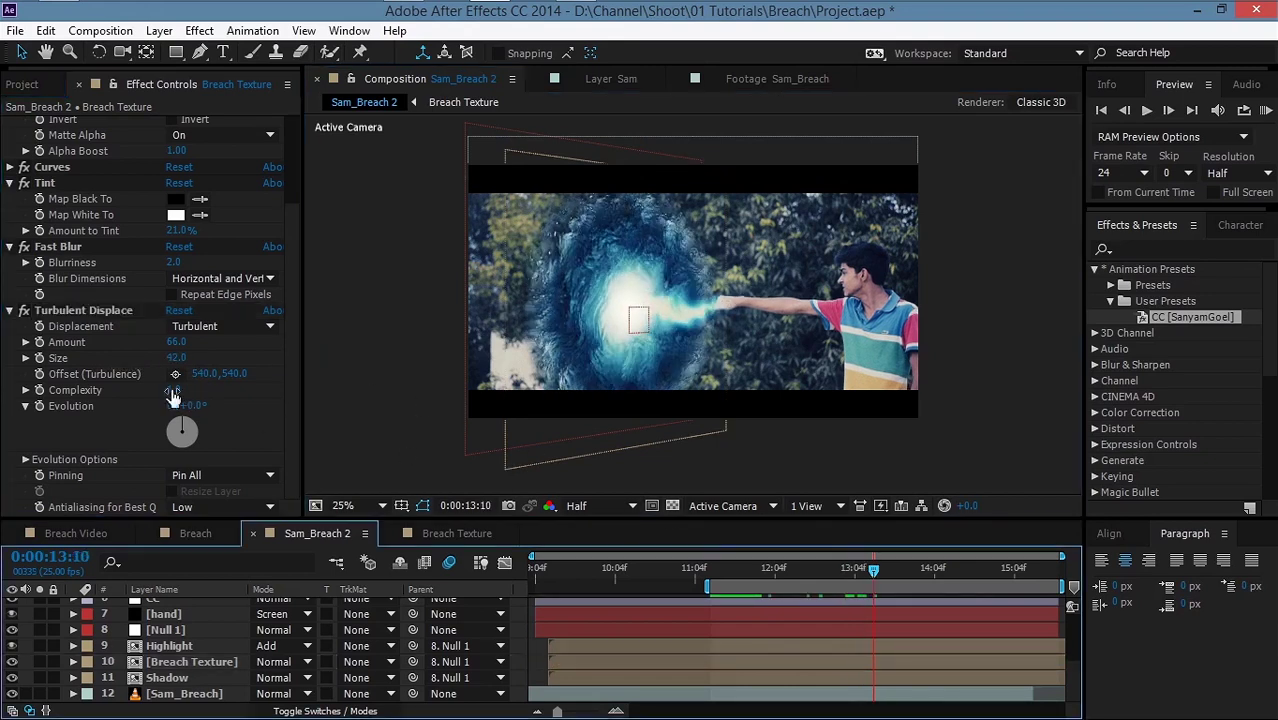
# Step: Drive the Breach Texture layer's Turbulent Displace Evolution with the expression time*500 and preview the animation
pyautogui.keyDown('alt'); pyautogui.click(39, 405); pyautogui.keyUp('alt')
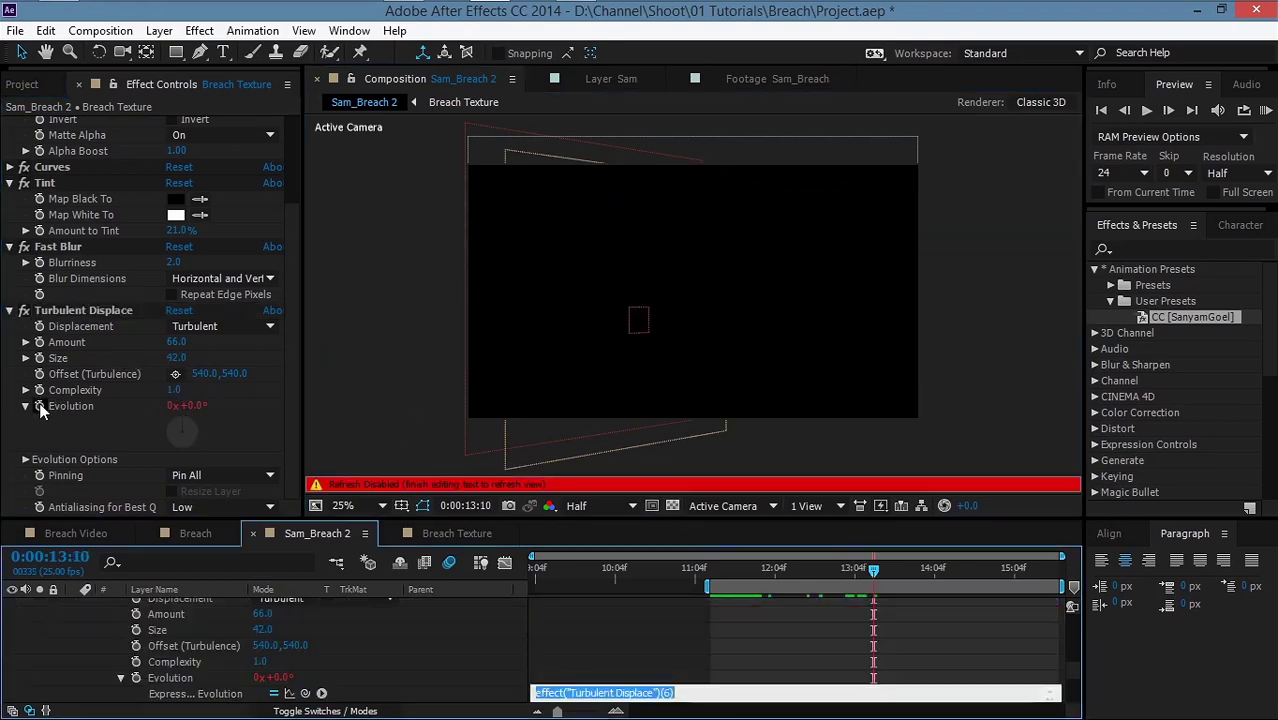
pyautogui.write('time*500')
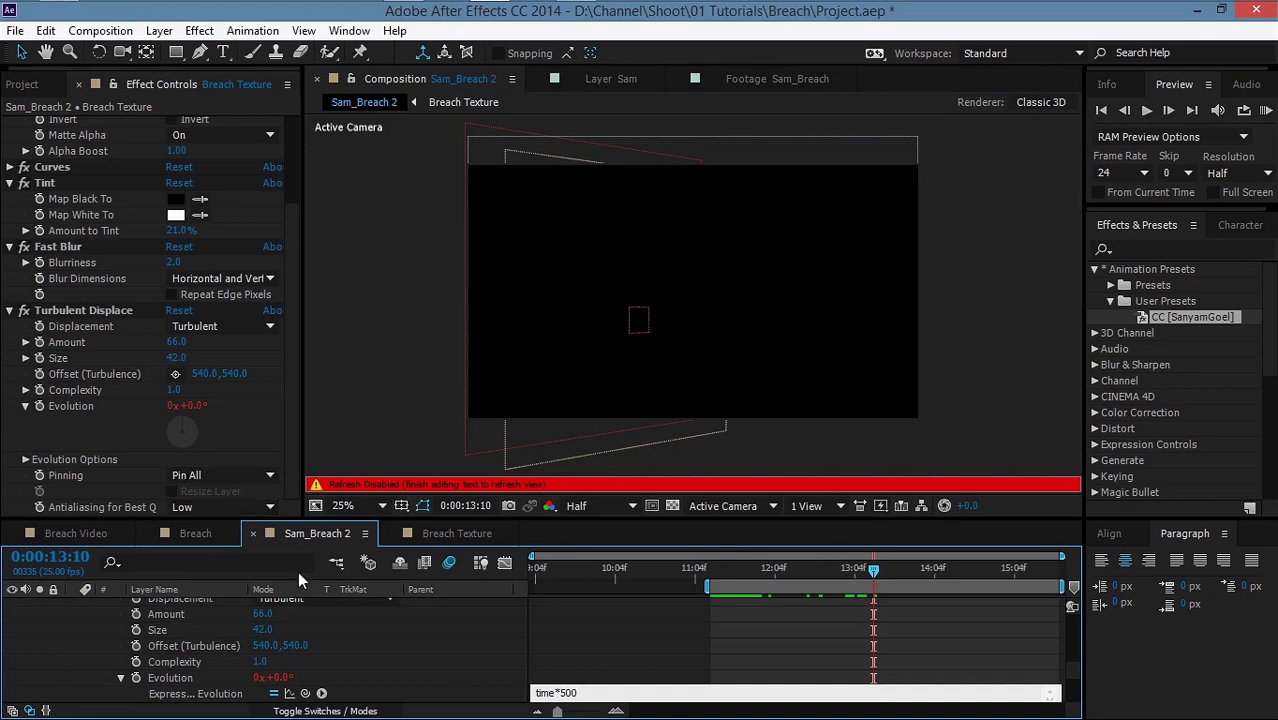
pyautogui.click(445, 612)
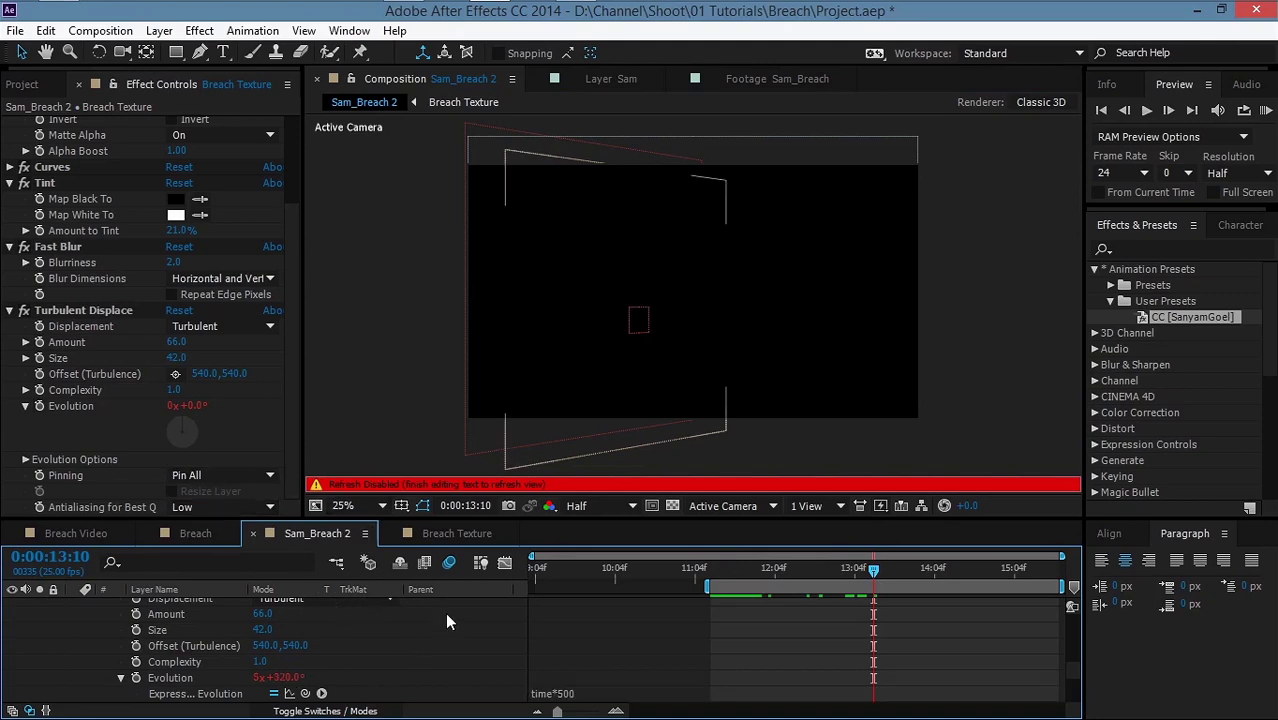
pyautogui.press('KP_0')
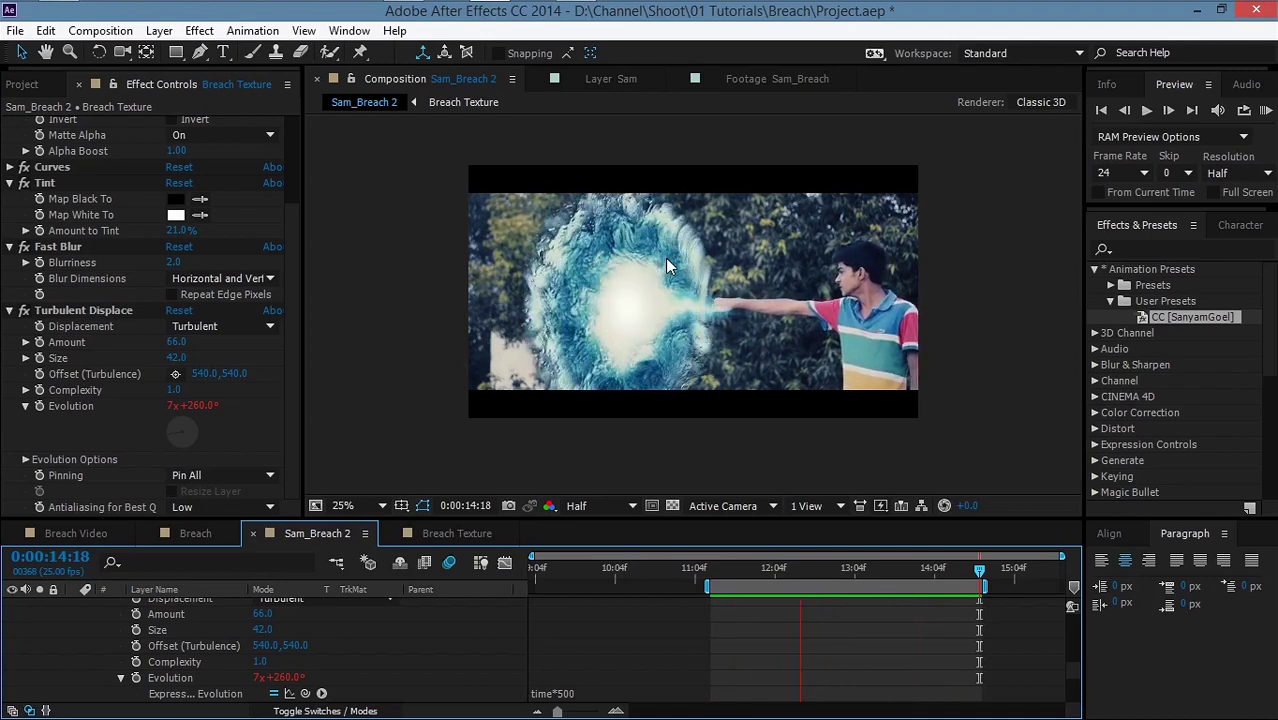
pyautogui.click(391, 405)
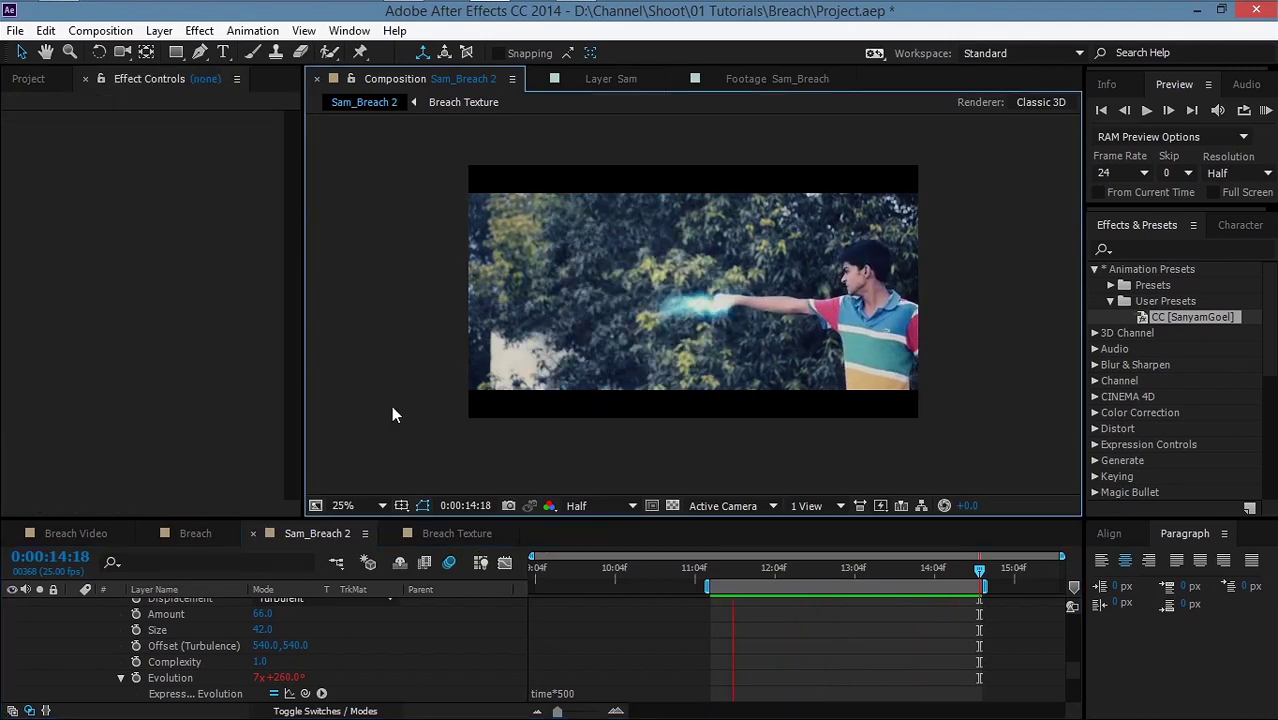